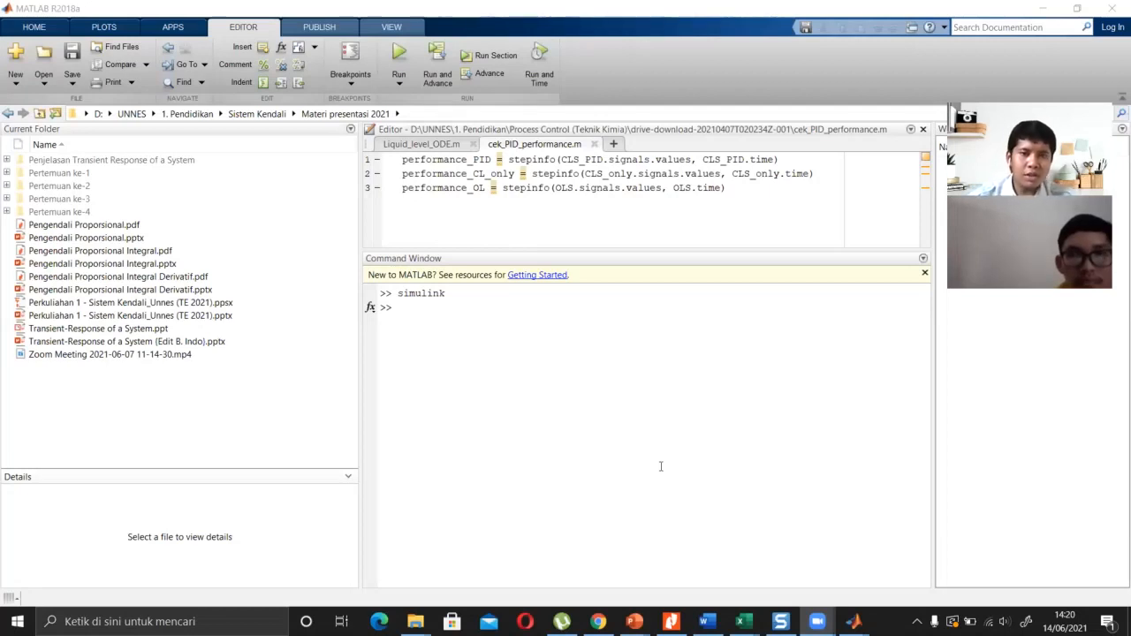
# Close the cek_PID_performance.m and Liquid_level_ODE.m scripts in the editor.
pyautogui.click(660, 465)
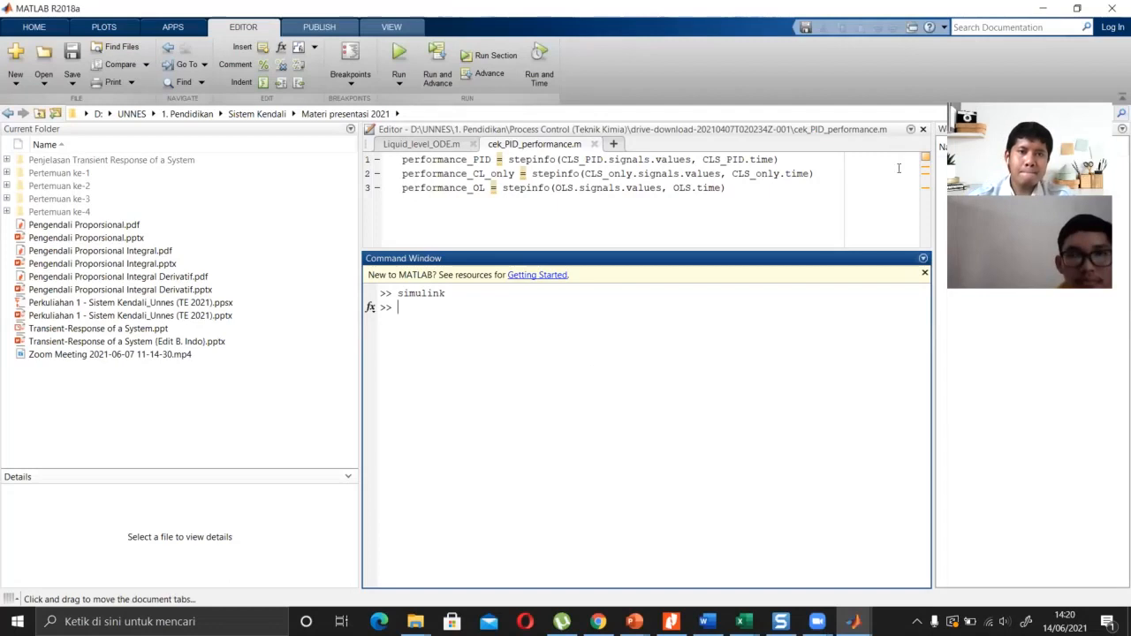
pyautogui.click(593, 143)
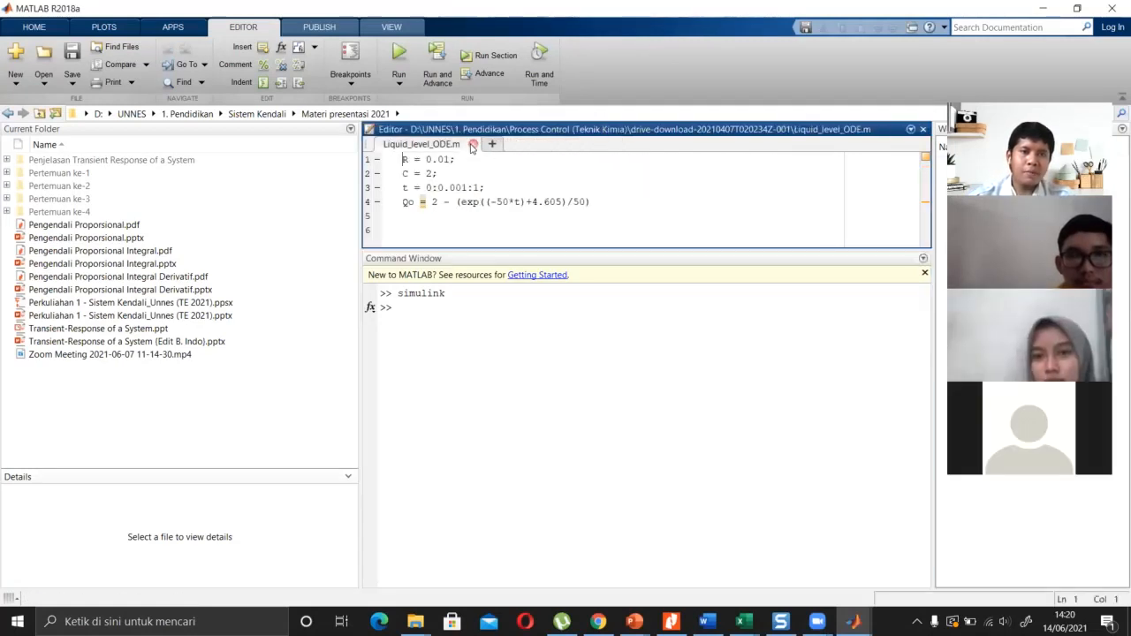
pyautogui.click(472, 144)
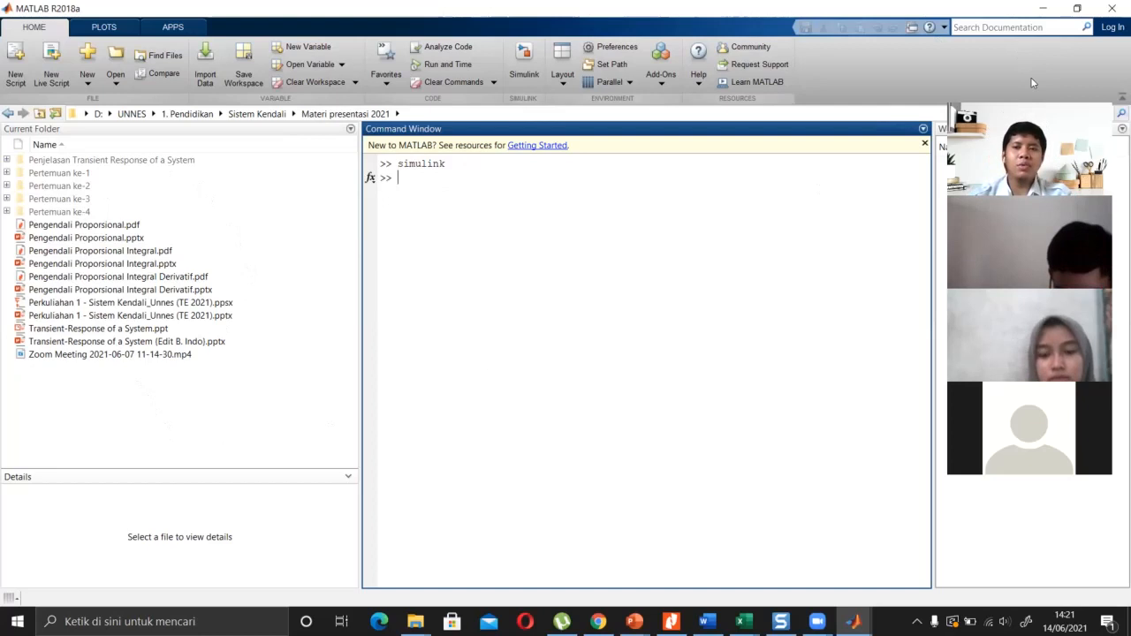
# Launch Simulink by running the simulink command and reposition its Start Page window clear of the video strip.
pyautogui.moveTo(1032, 83); pyautogui.dragTo(520, 83)
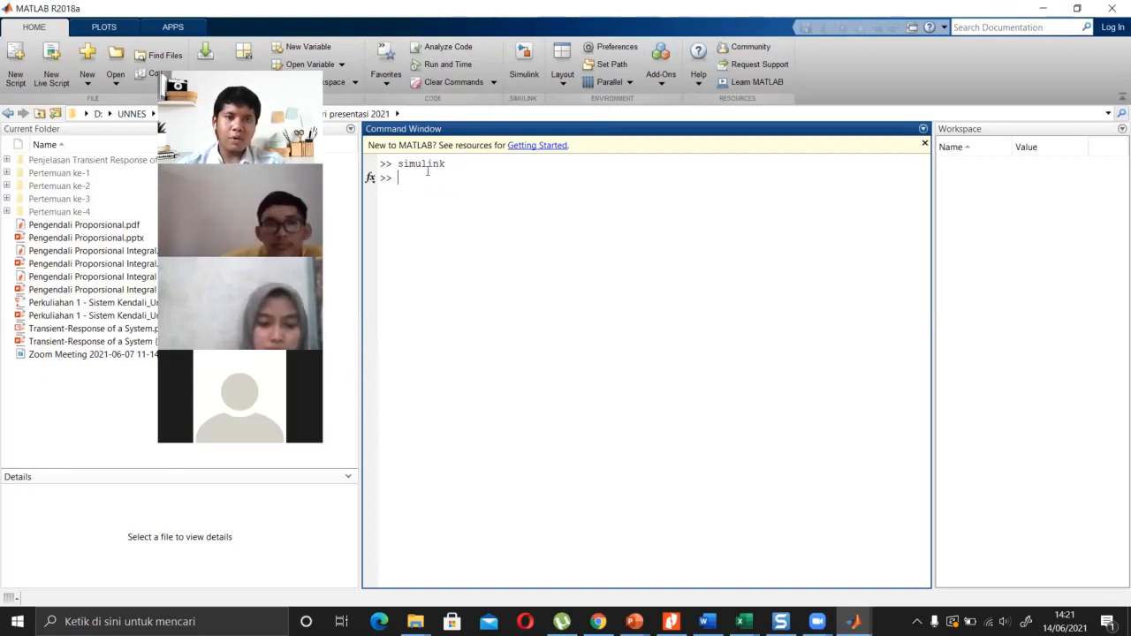
pyautogui.write('simulink')
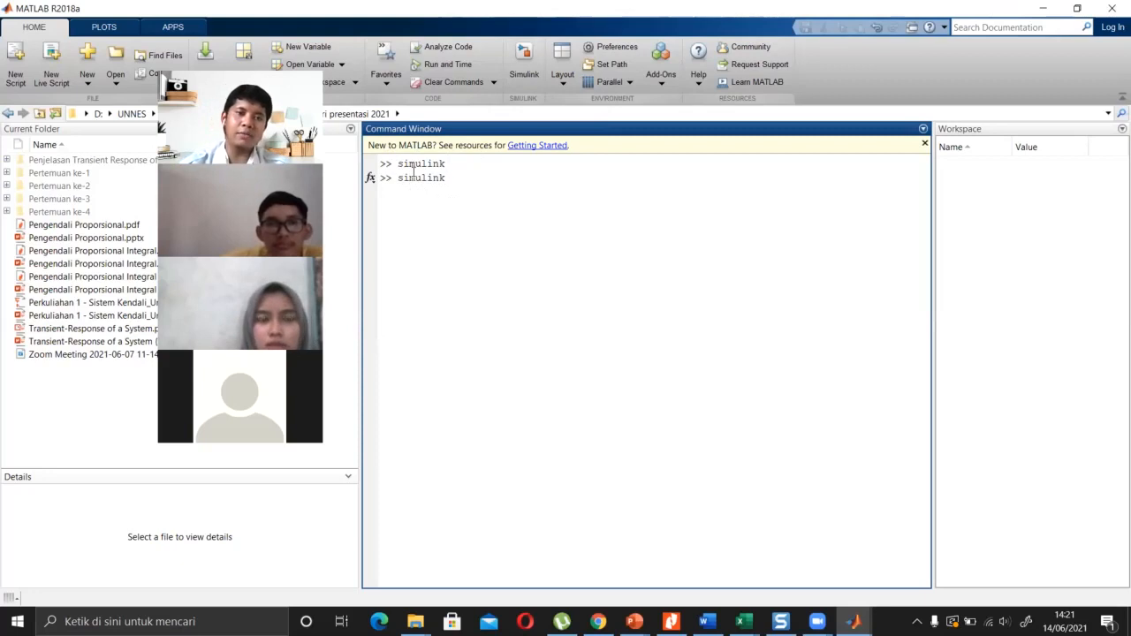
pyautogui.press('Return')
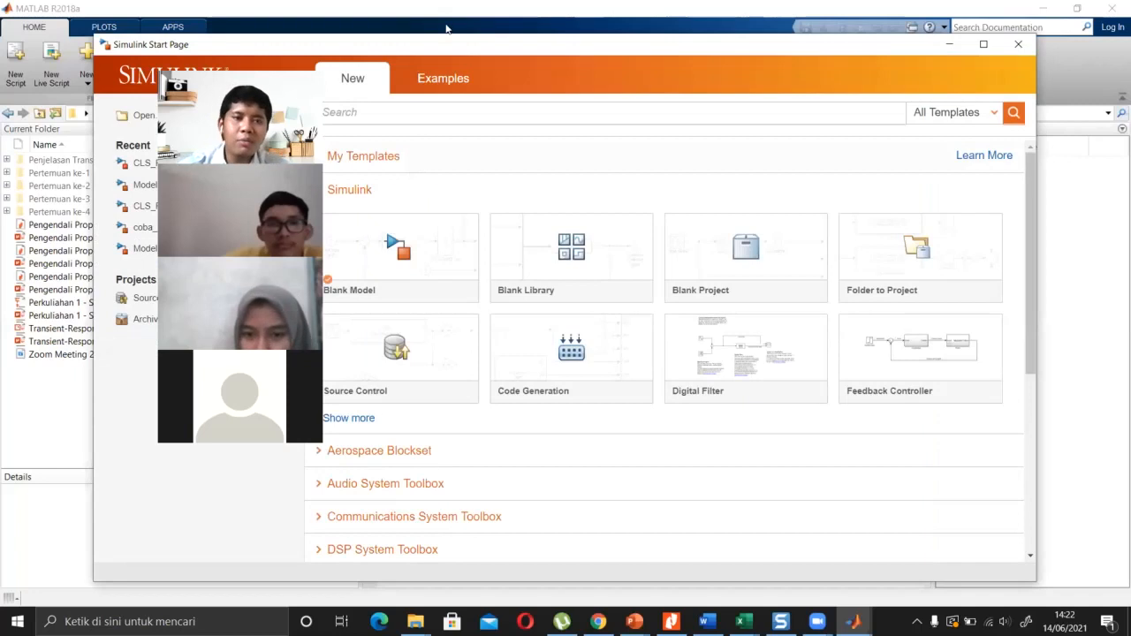
pyautogui.moveTo(455, 49); pyautogui.dragTo(502, 51)
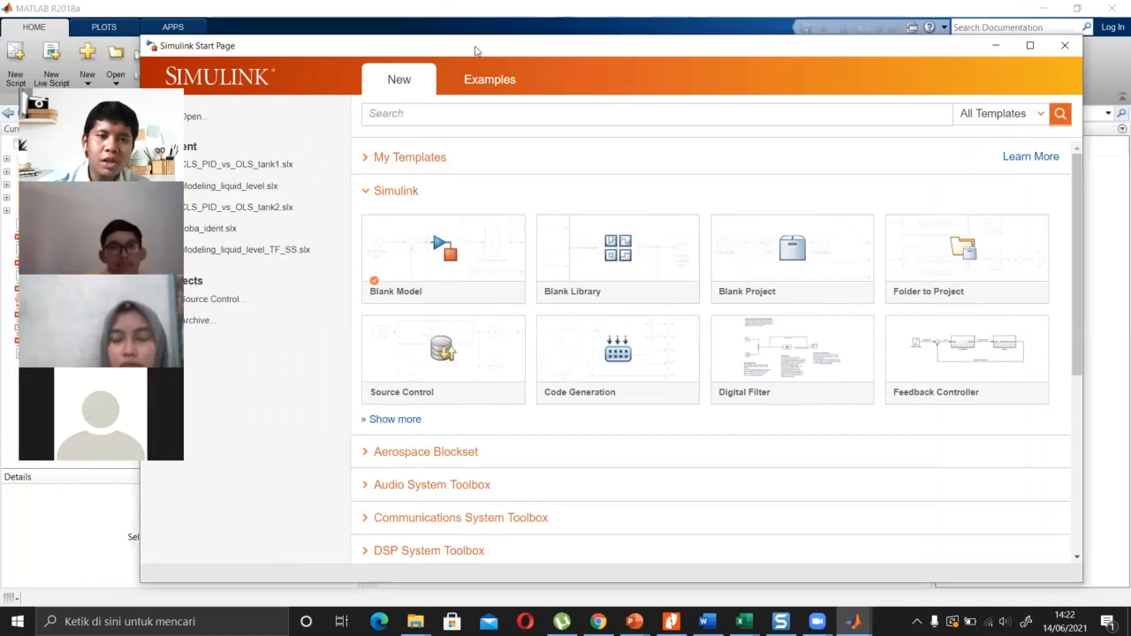
pyautogui.moveTo(471, 46); pyautogui.dragTo(480, 48)
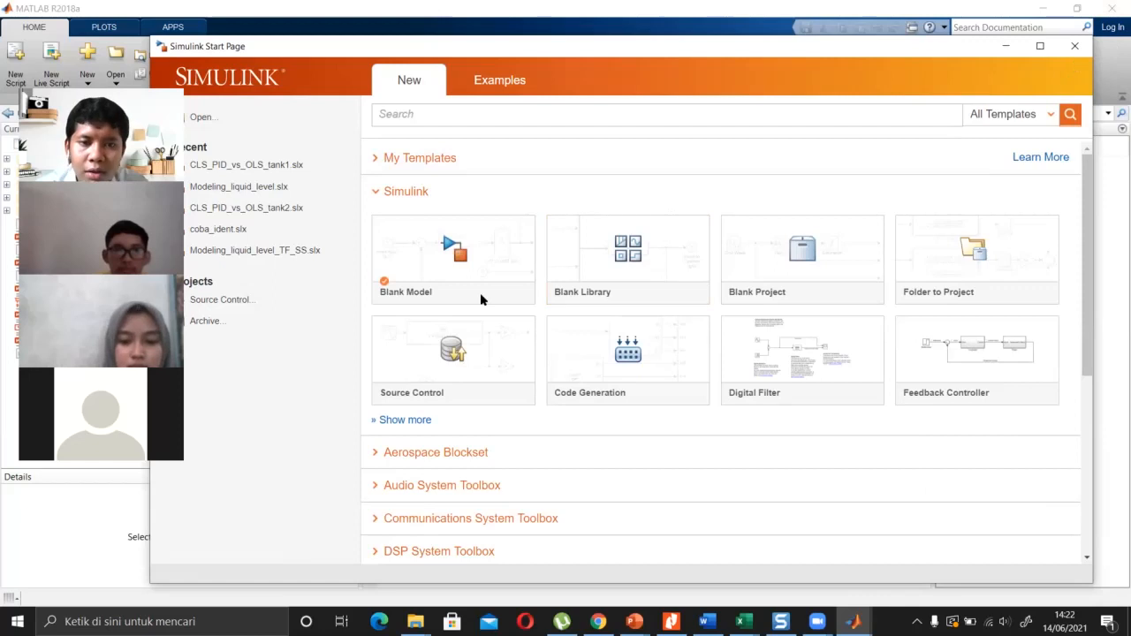
# Switch to the untitled Simulink model, open the Library Browser from it and look over the available toolboxes.
pyautogui.click(853, 622)
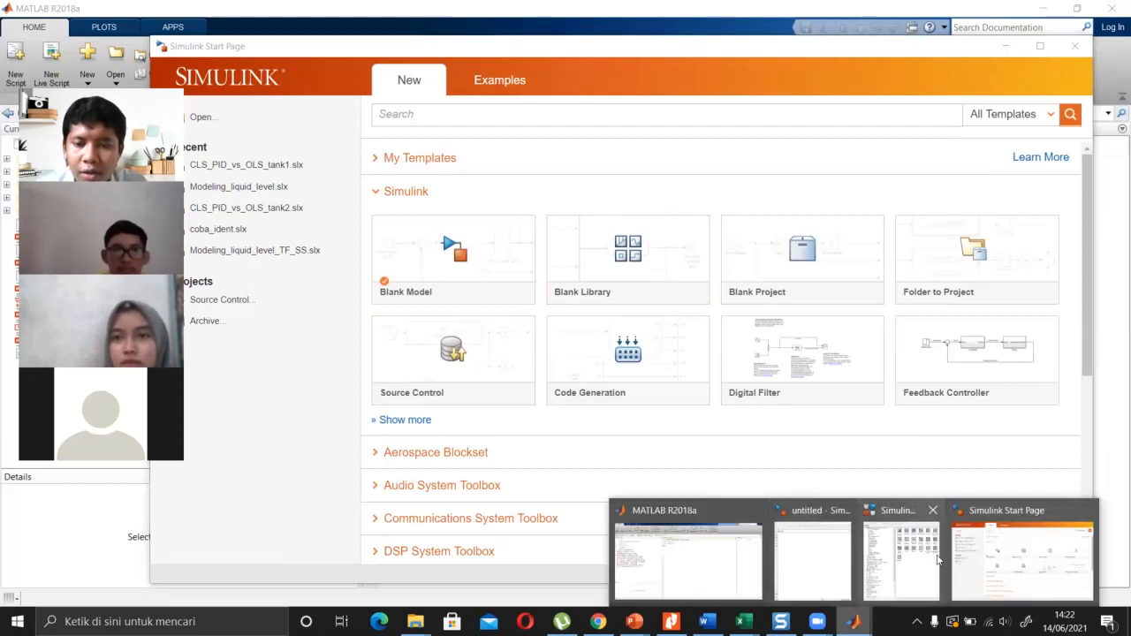
pyautogui.click(810, 541)
pyautogui.click(512, 12)
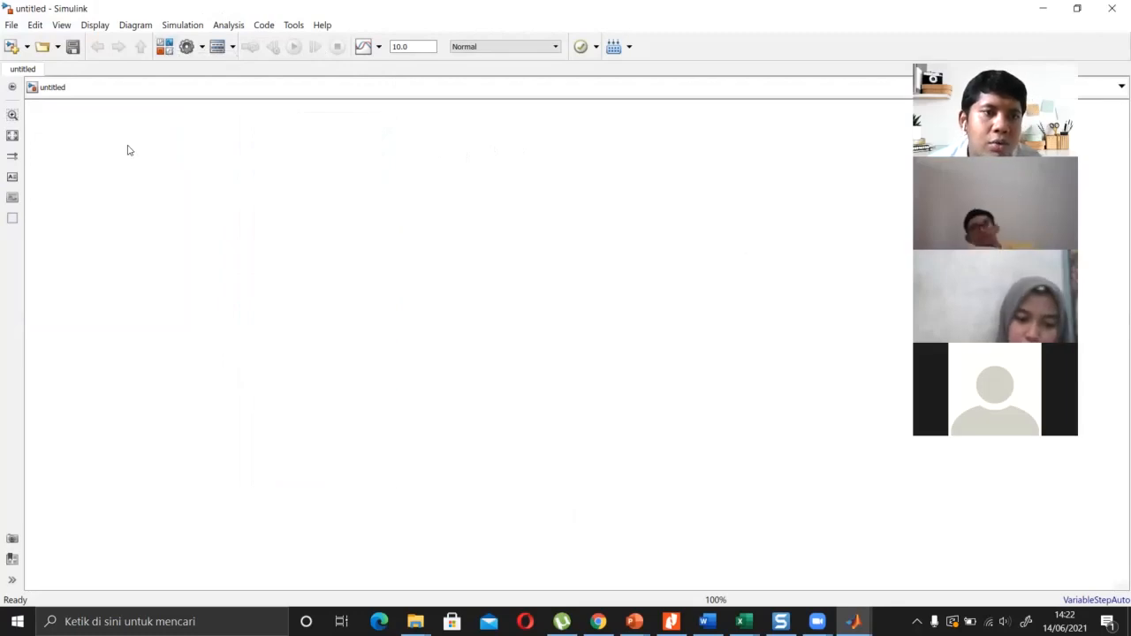
pyautogui.click(160, 51)
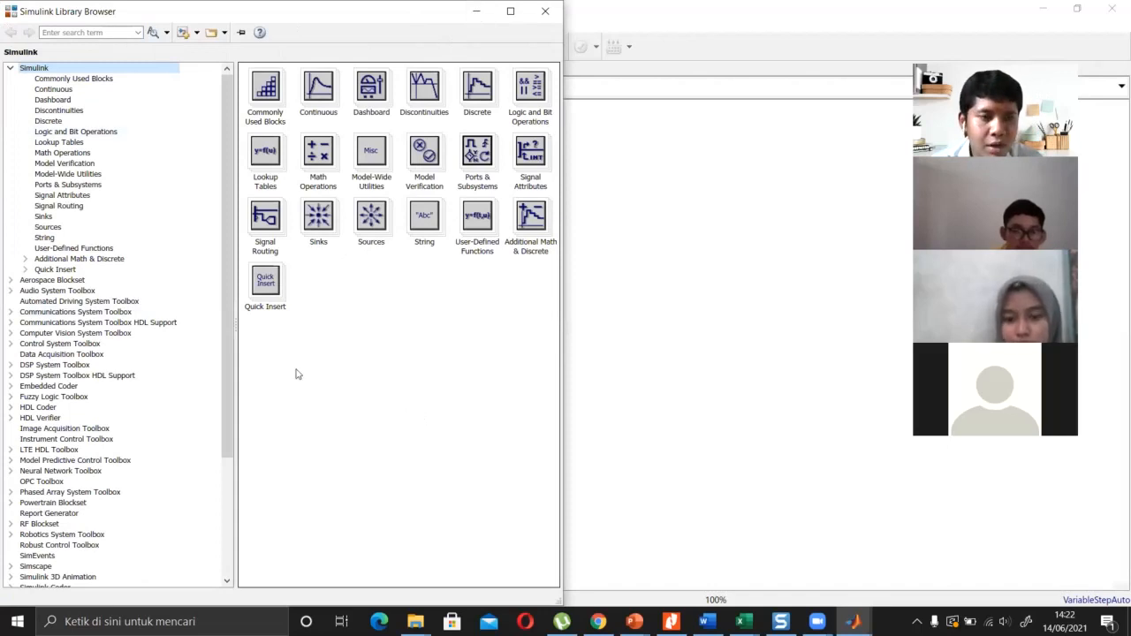
pyautogui.scroll(-6, 64, 464)
pyautogui.scroll(6, 65, 459)
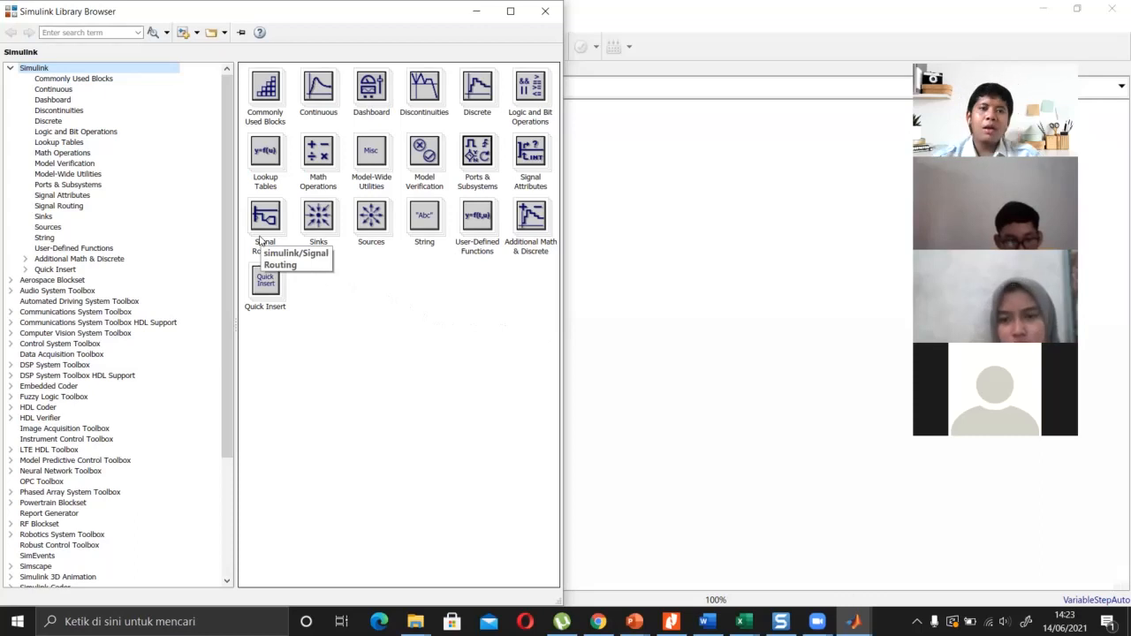
pyautogui.click(659, 345)
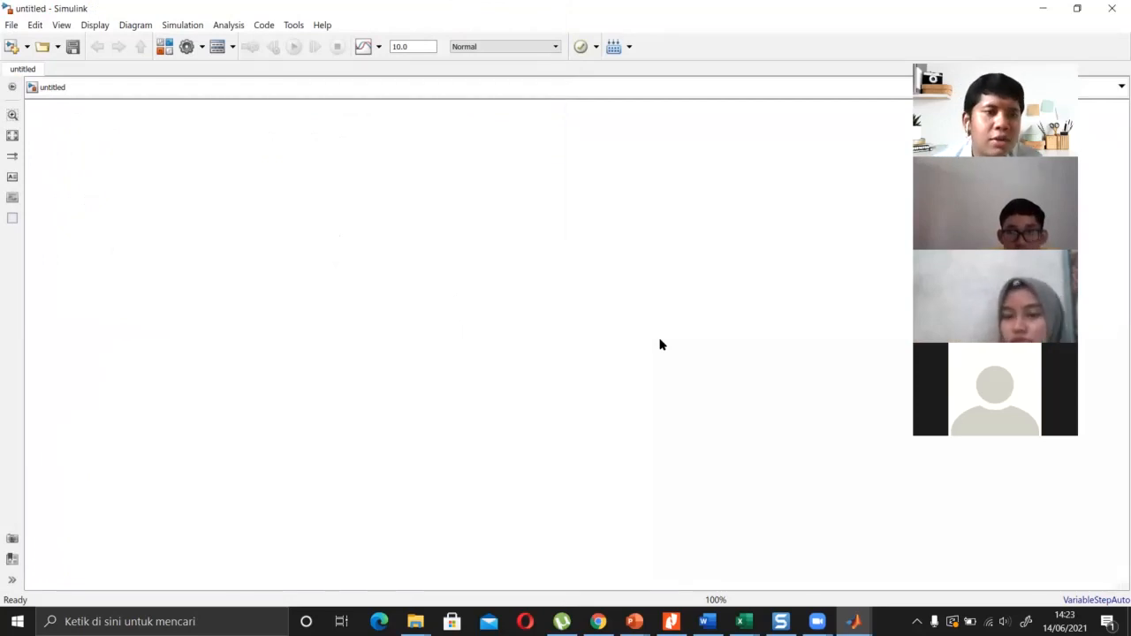
pyautogui.click(852, 621)
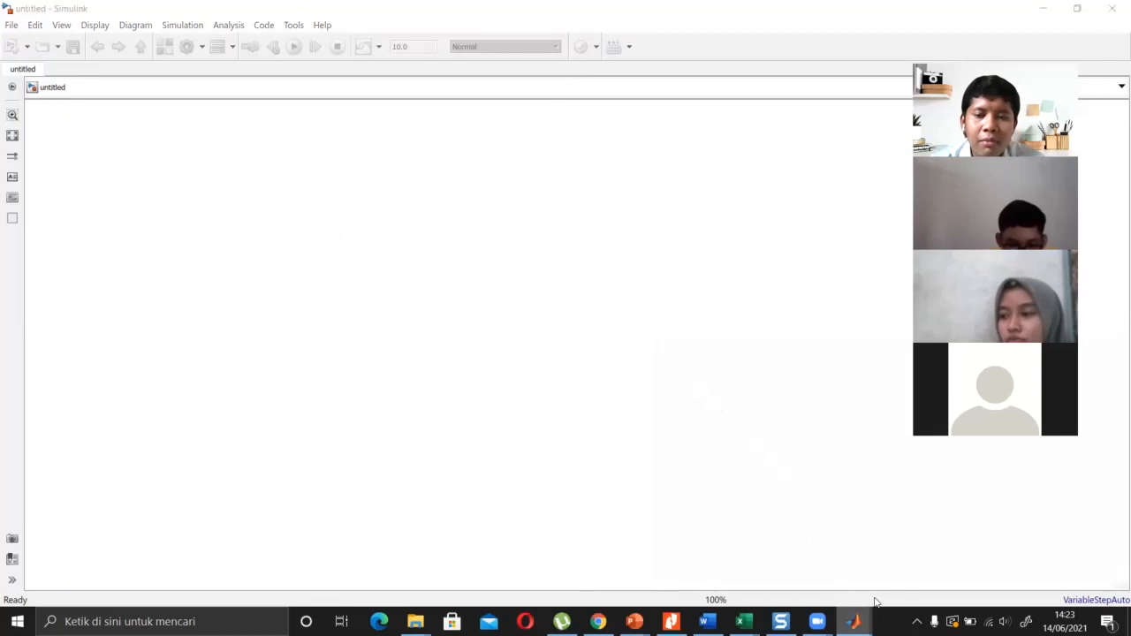
pyautogui.click(943, 568)
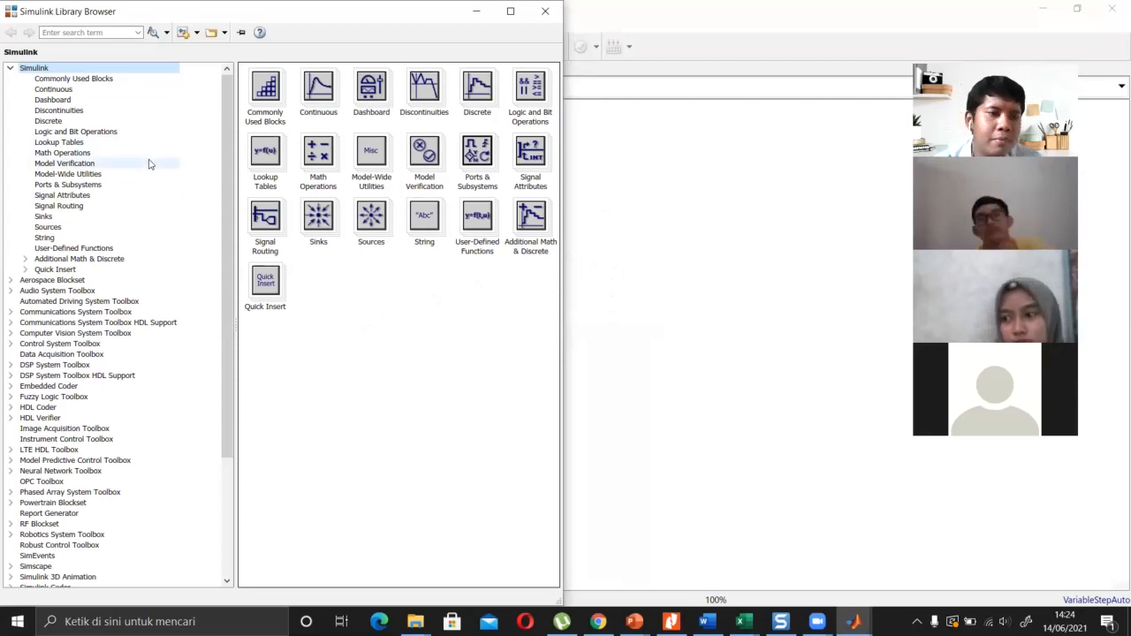
# Add a Step block from the Simulink Sources library to the untitled model and place it near the canvas's upper-left corner.
pyautogui.click(95, 228)
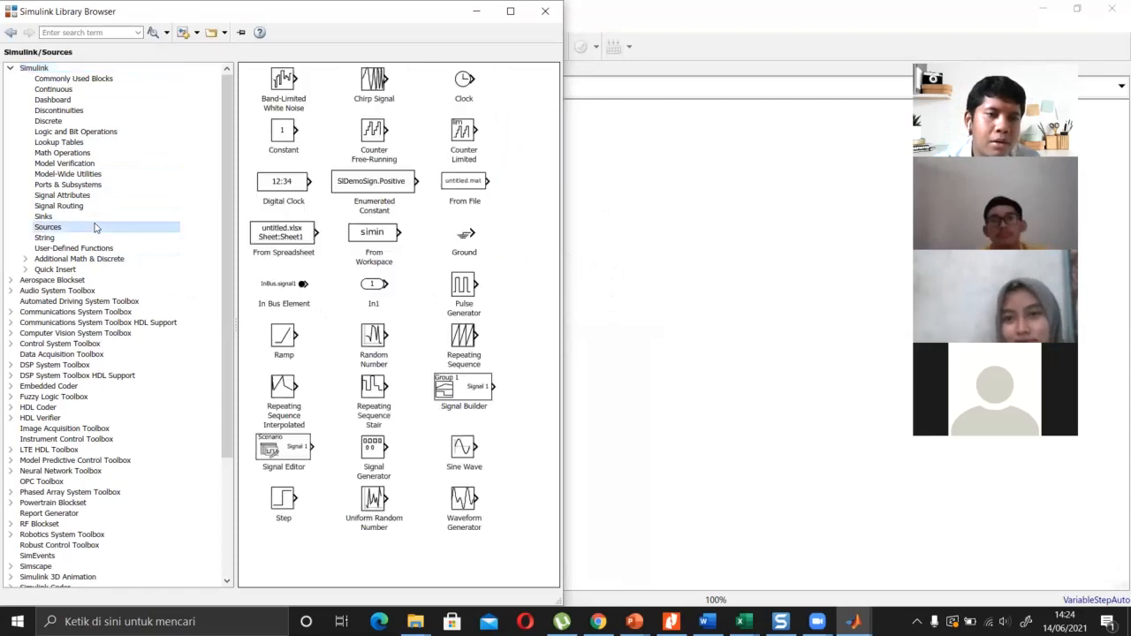
pyautogui.click(293, 138)
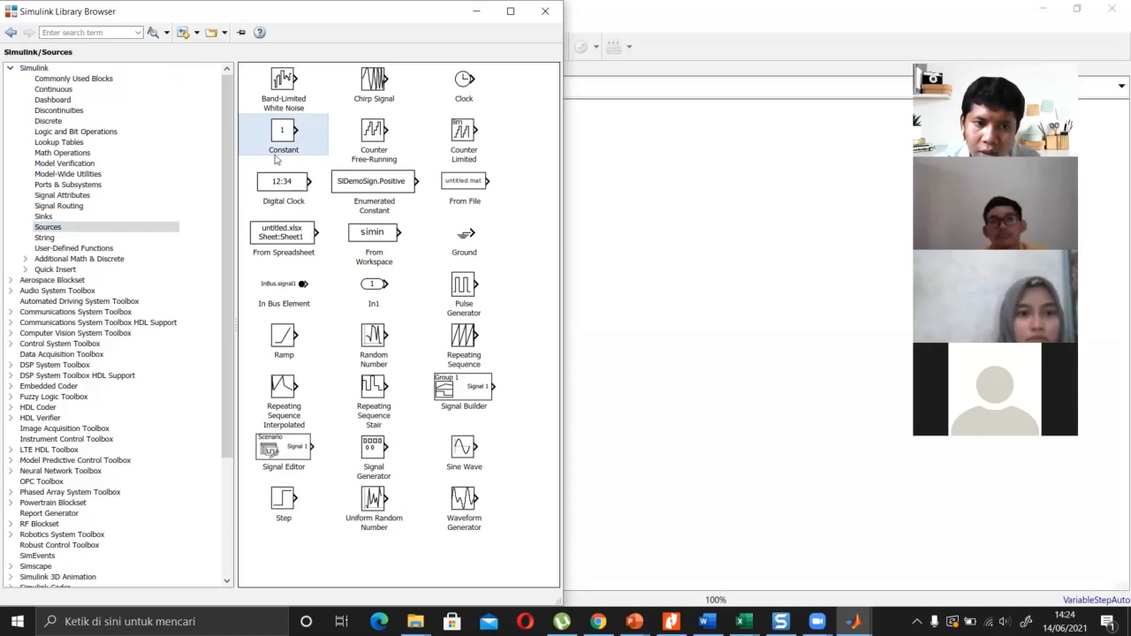
pyautogui.click(274, 504)
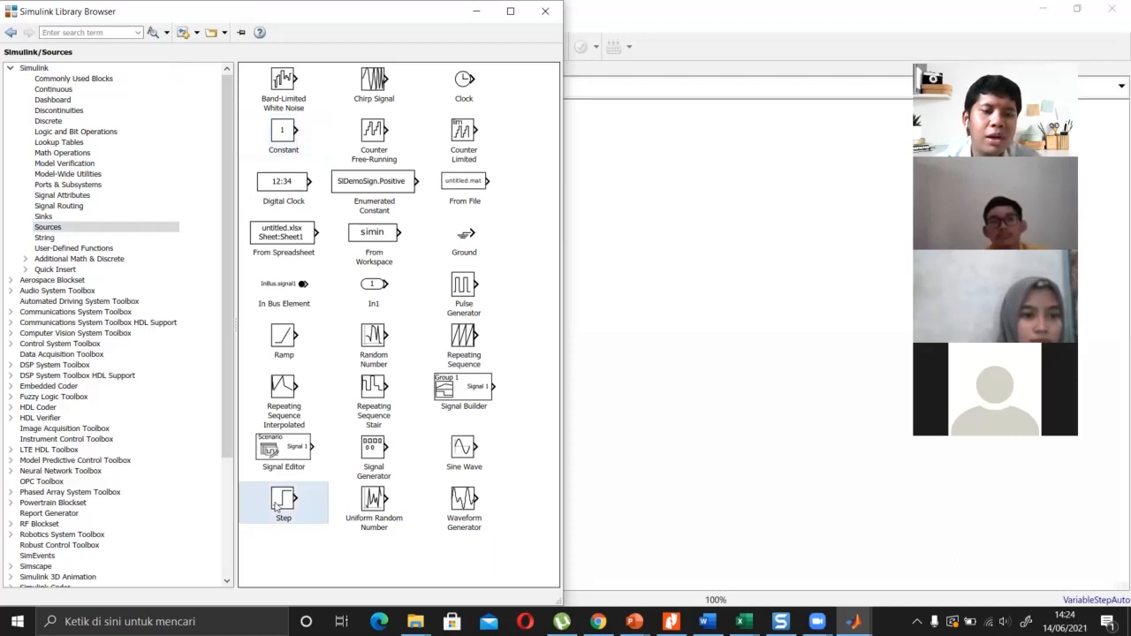
pyautogui.moveTo(288, 508); pyautogui.dragTo(650, 234)
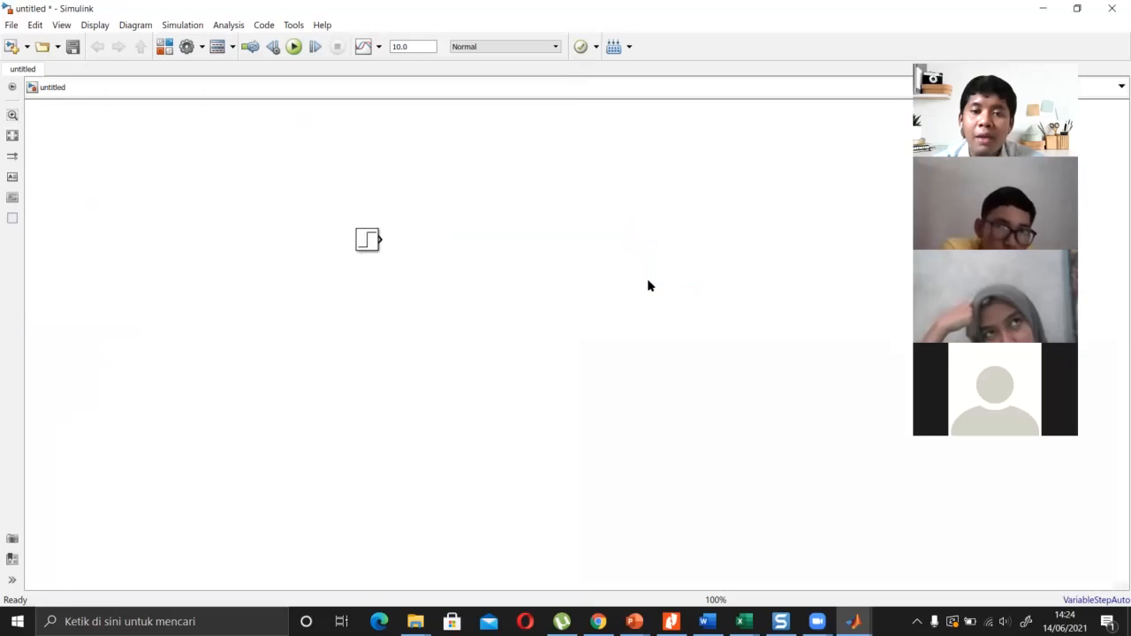
pyautogui.click(370, 247)
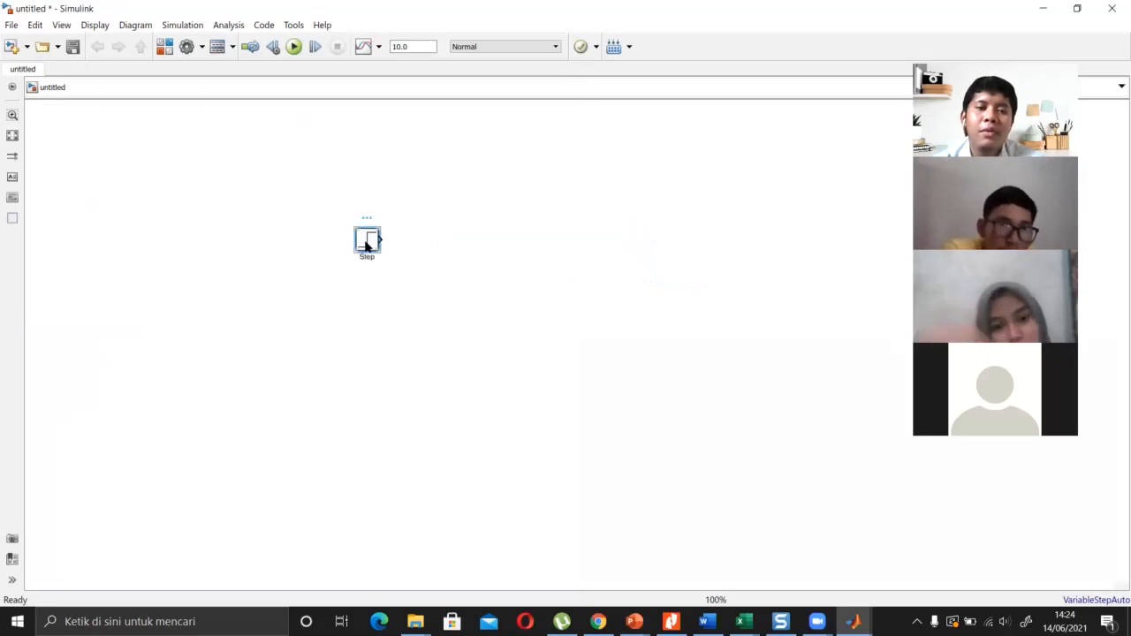
pyautogui.moveTo(343, 247); pyautogui.dragTo(104, 205)
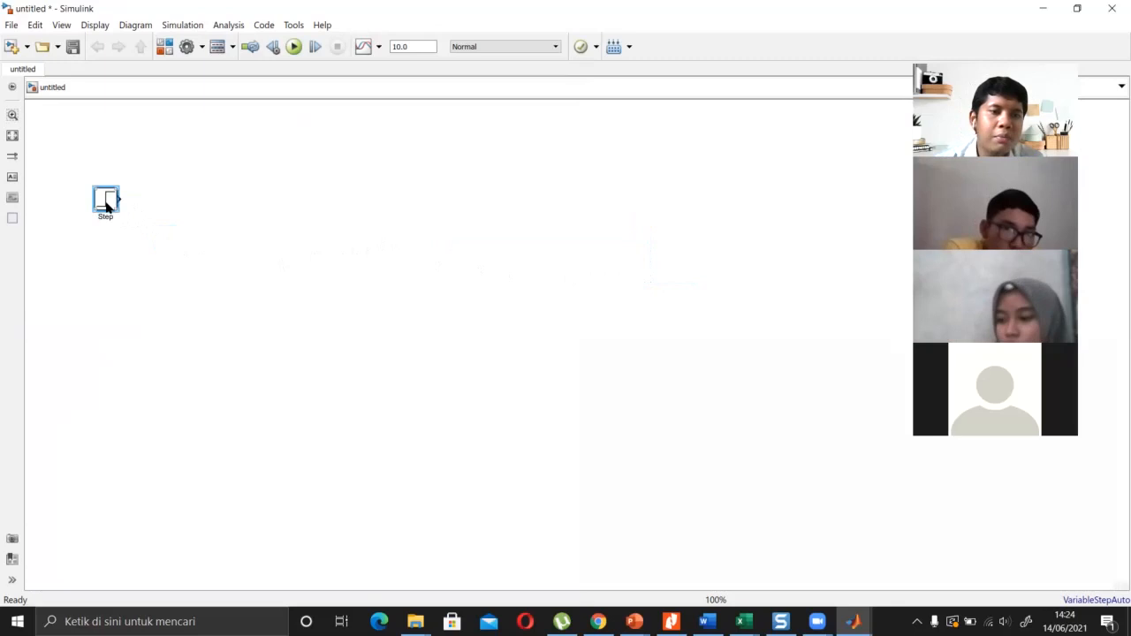
# Open the Step block's parameters and examine its step time, initial value, final value and sample time settings.
pyautogui.doubleClick(105, 204)
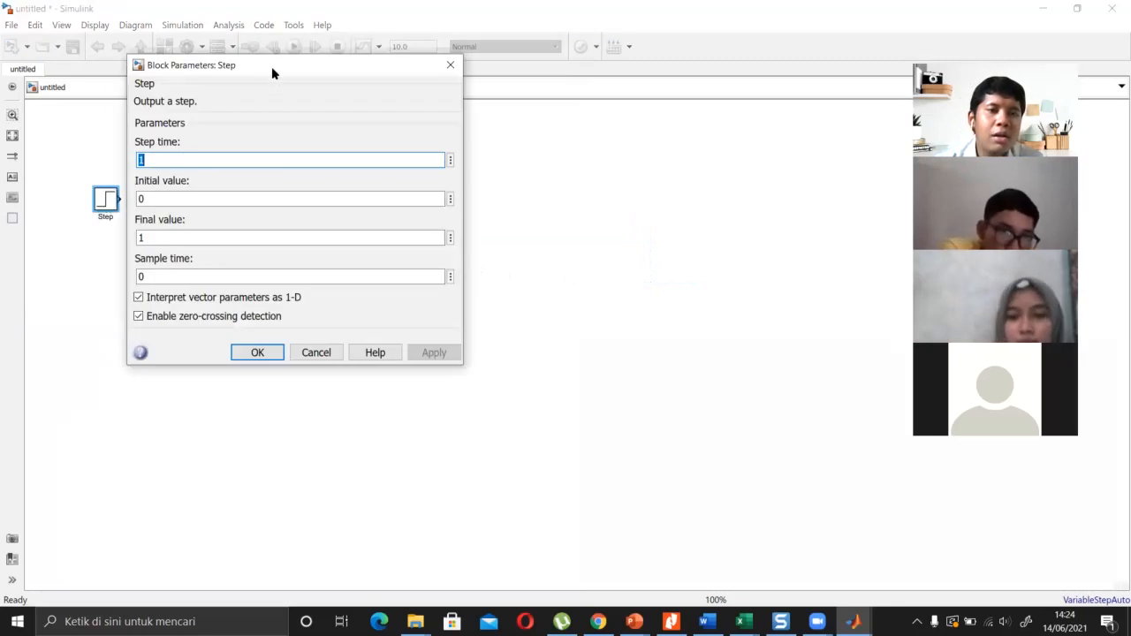
pyautogui.moveTo(271, 66); pyautogui.dragTo(397, 109)
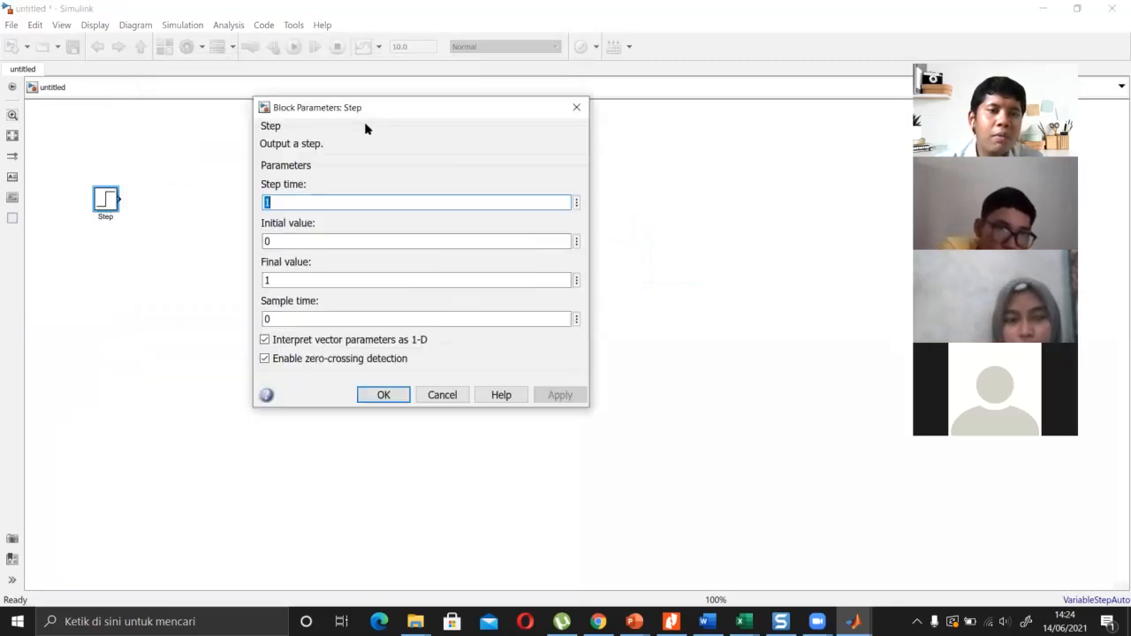
pyautogui.click(291, 238)
pyautogui.click(291, 276)
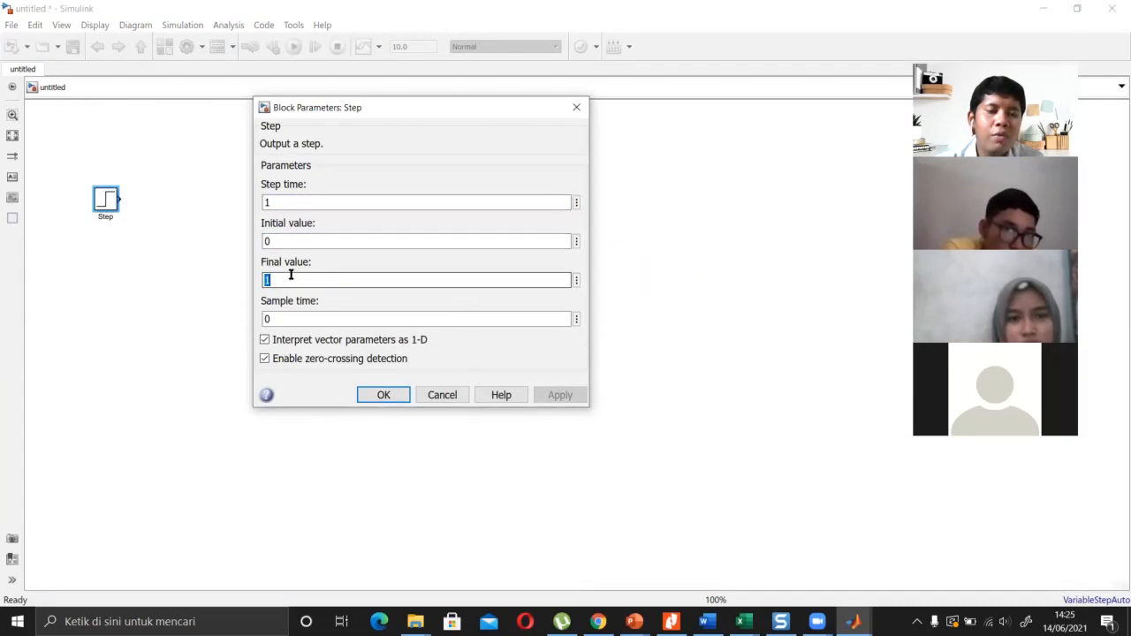
pyautogui.click(297, 314)
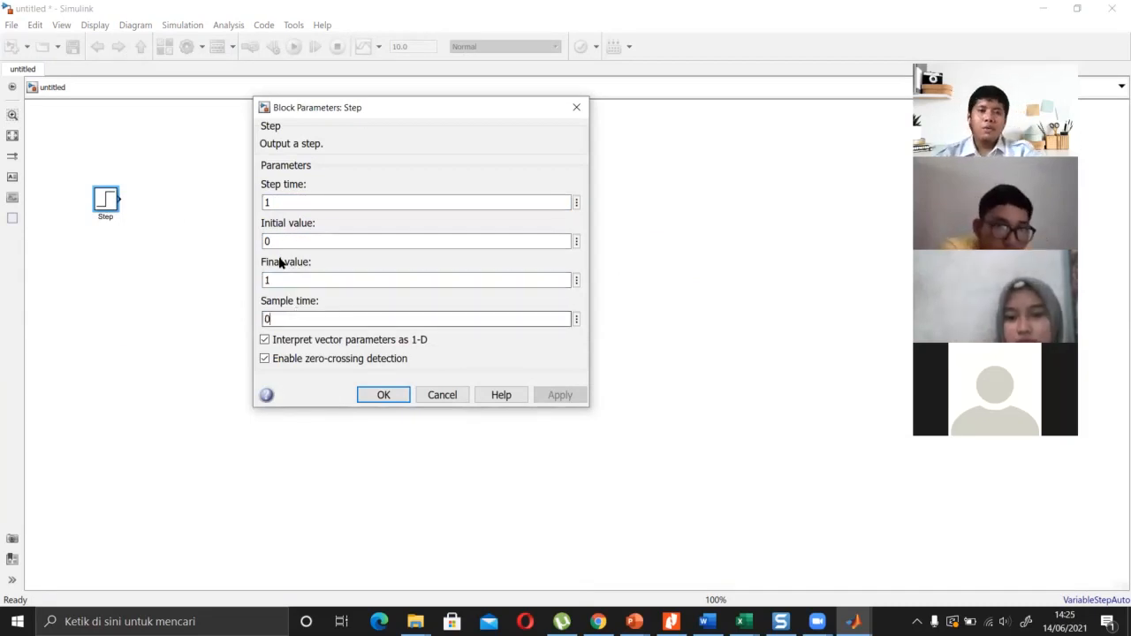
pyautogui.click(274, 202)
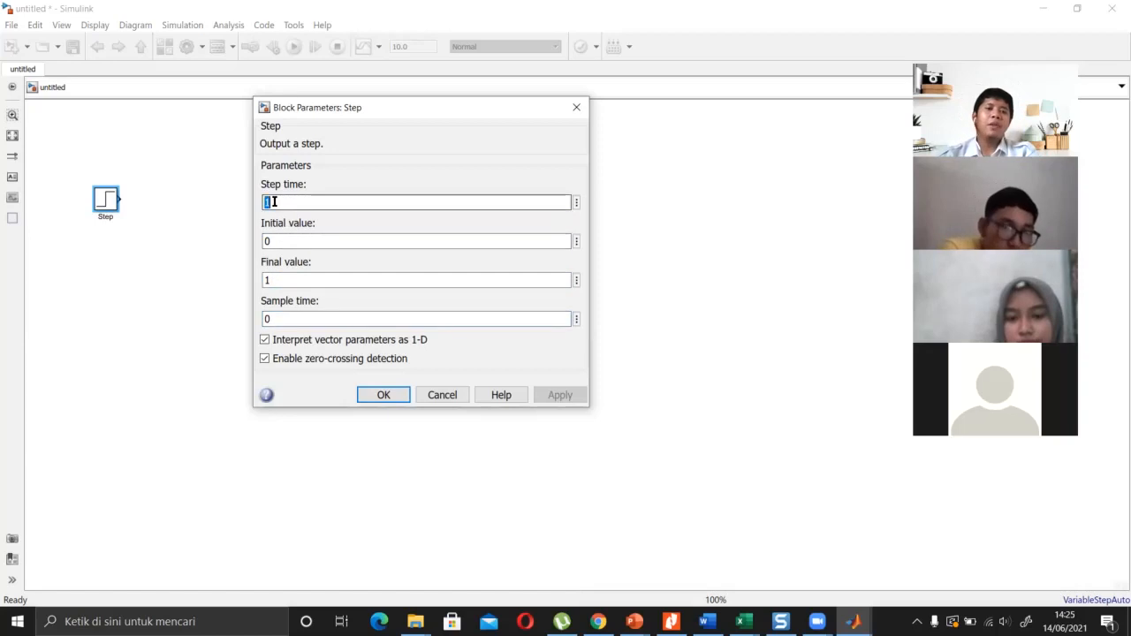
pyautogui.click(274, 201)
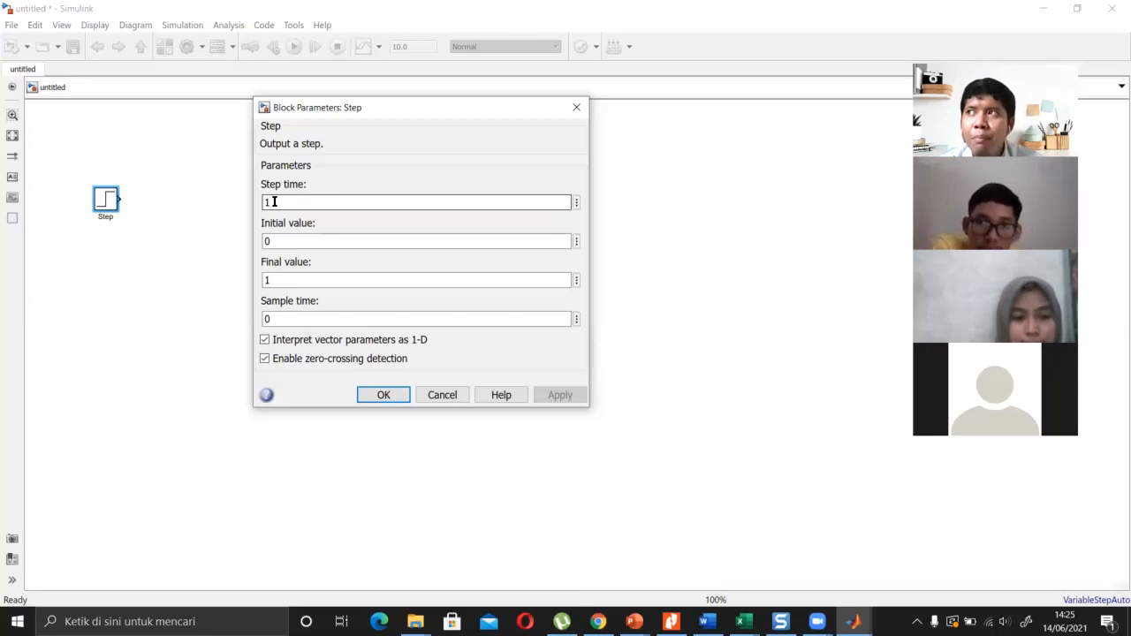
pyautogui.click(274, 202)
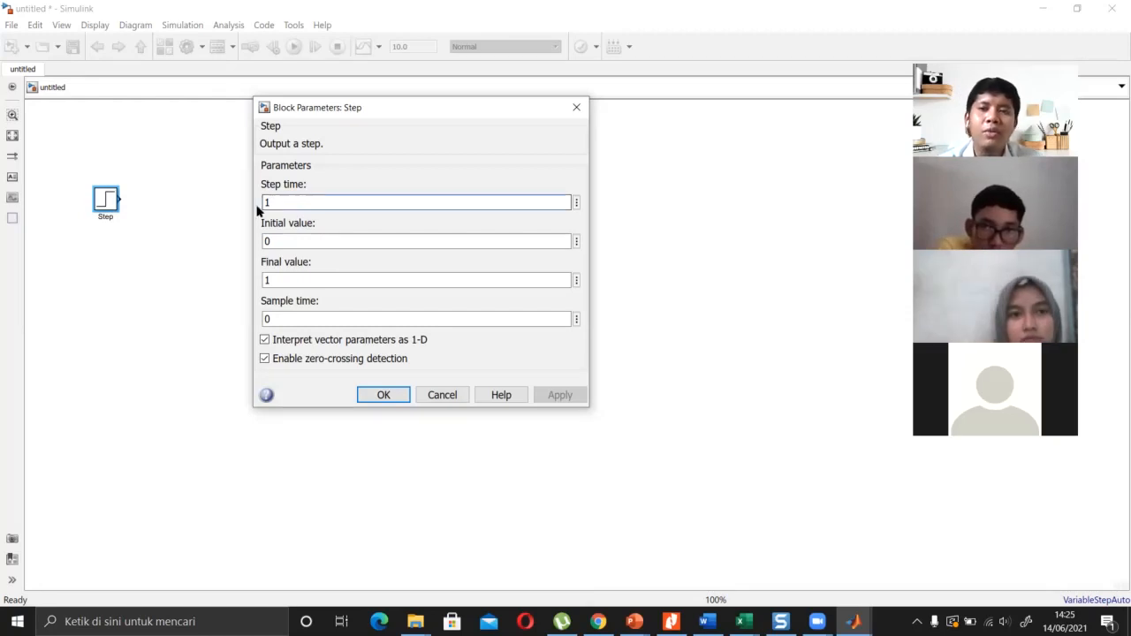
# Set the Step block's step time to 0.
pyautogui.doubleClick(266, 202)
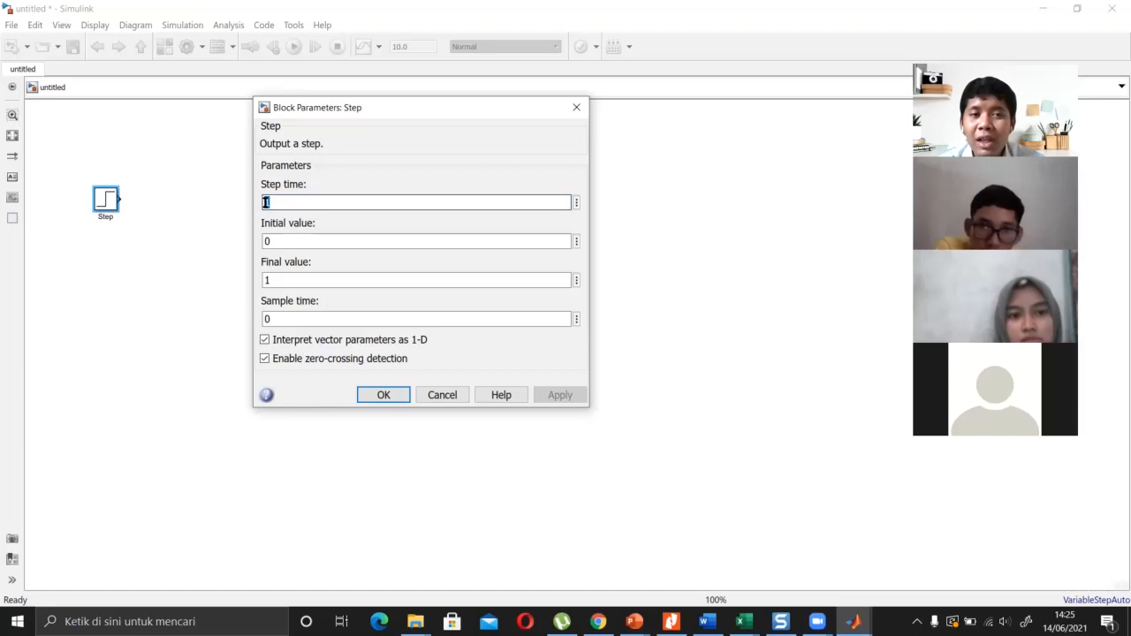
pyautogui.click(274, 202)
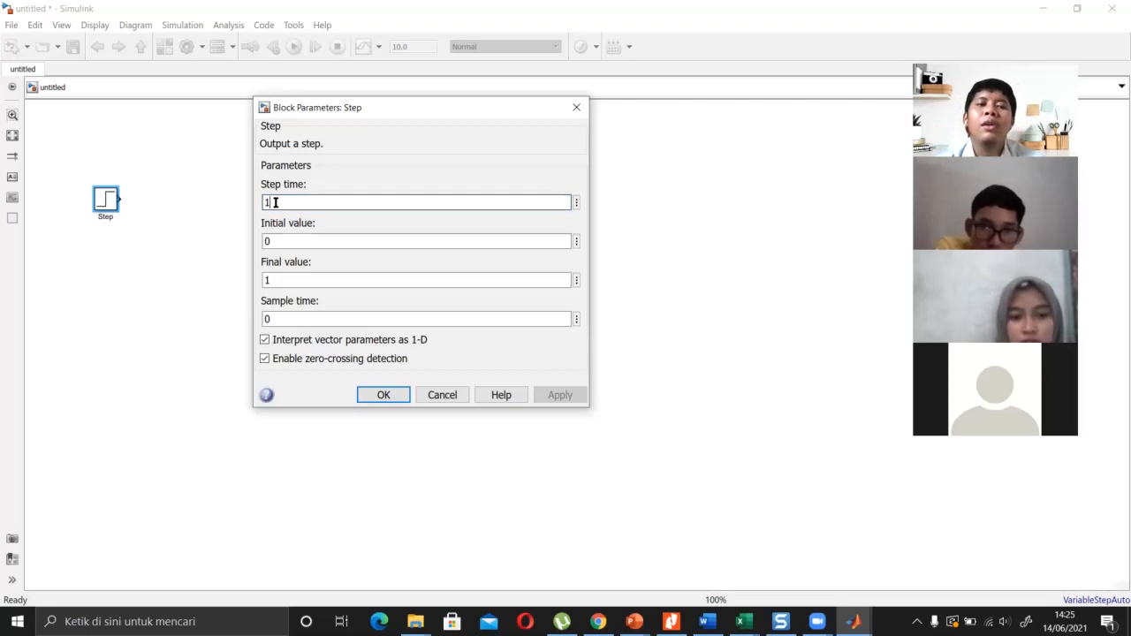
pyautogui.press('BackSpace')
pyautogui.write('0')
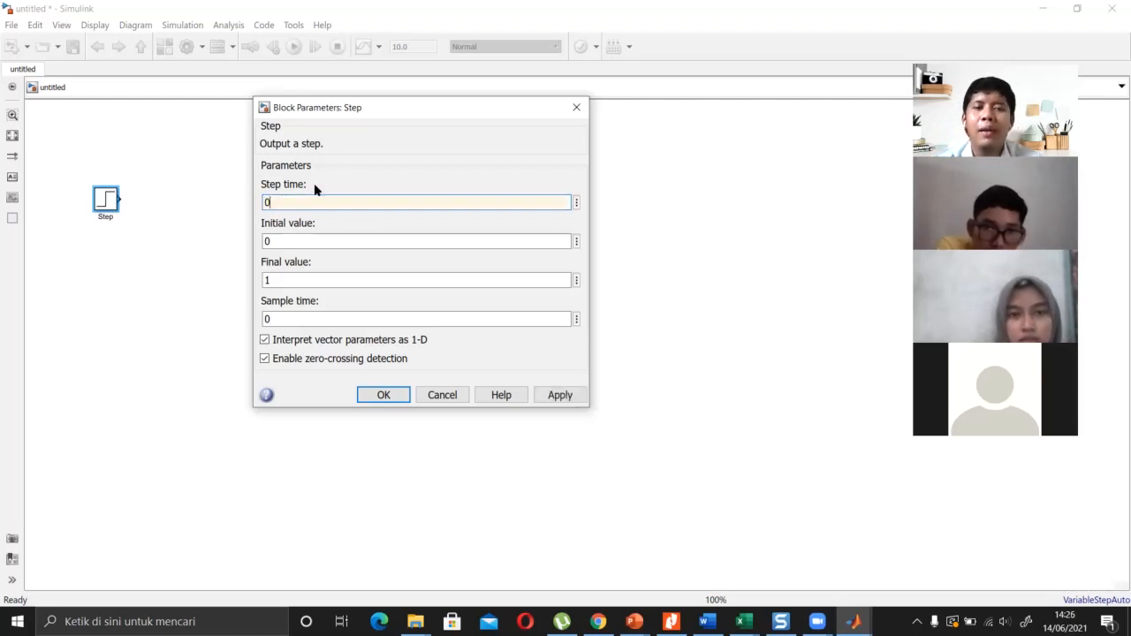
# Review the Step block's initial value, final value and sample time, and apply its parameter settings.
pyautogui.doubleClick(299, 239)
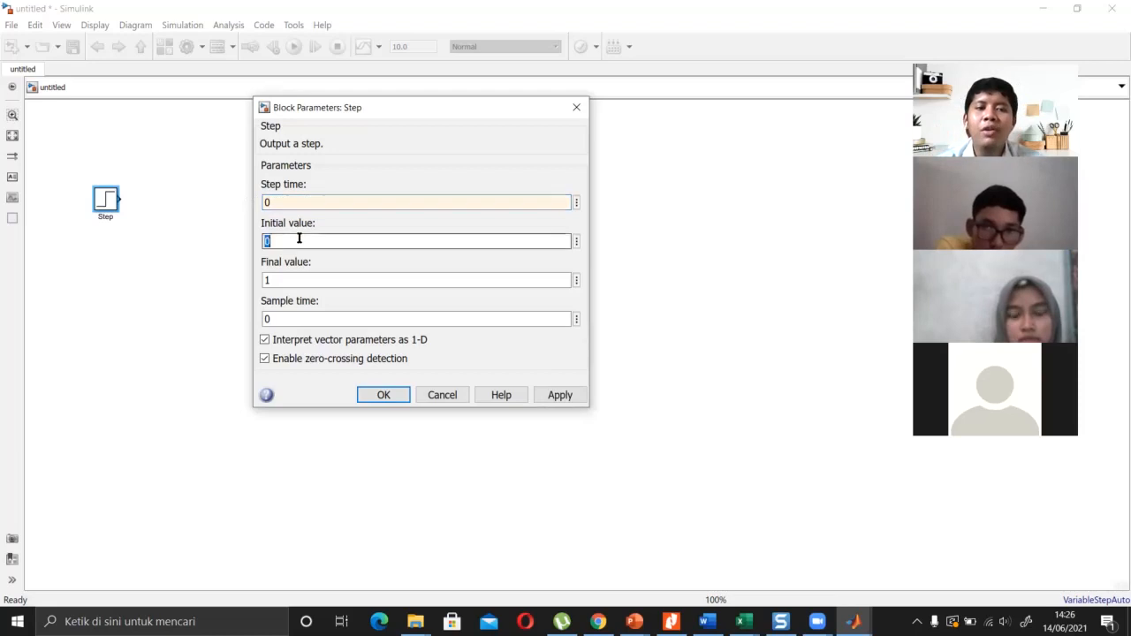
pyautogui.click(306, 243)
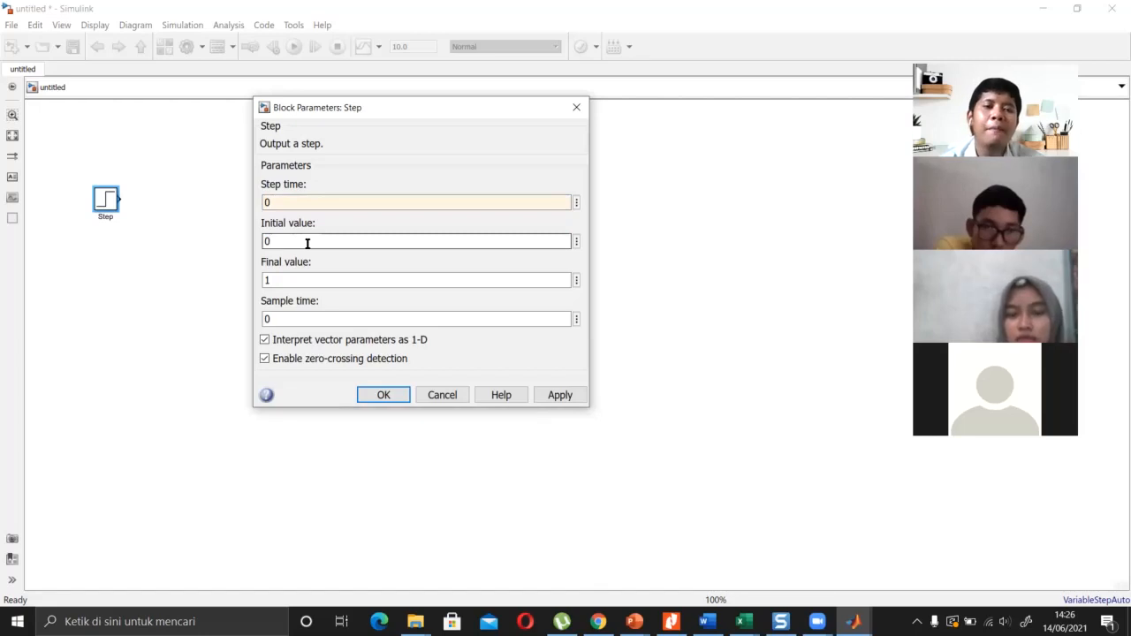
pyautogui.doubleClick(298, 278)
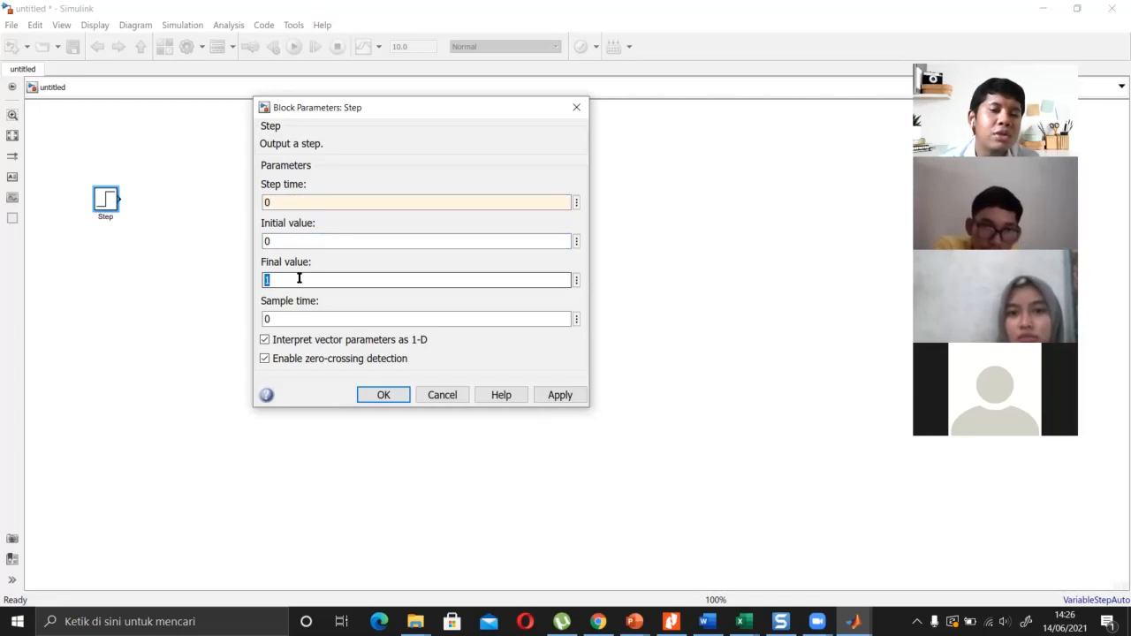
pyautogui.doubleClick(307, 316)
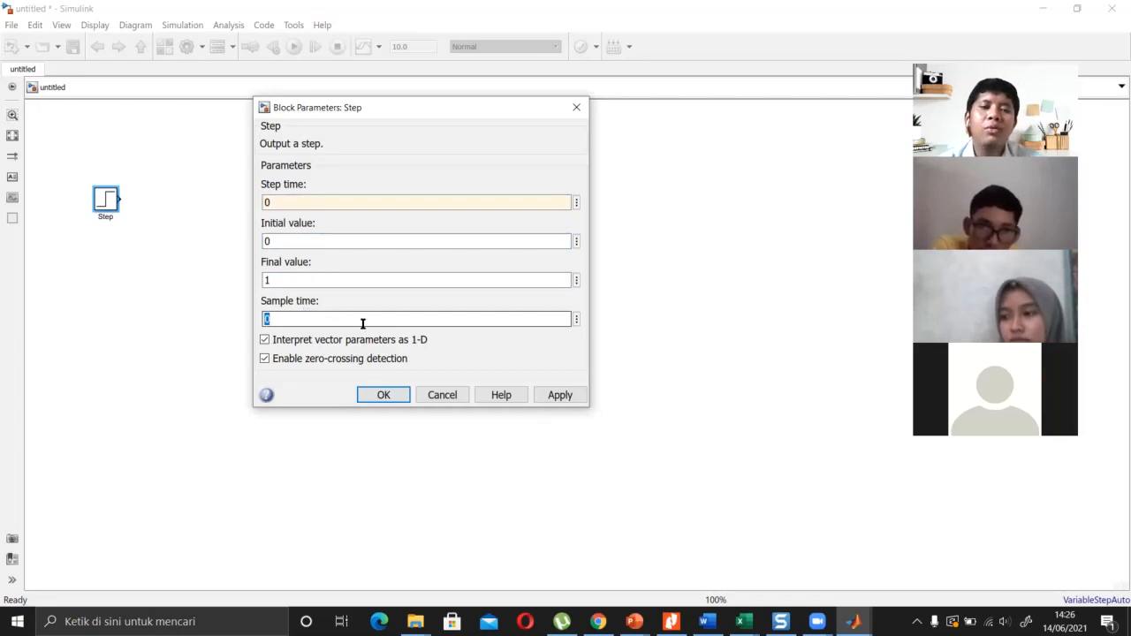
pyautogui.click(397, 398)
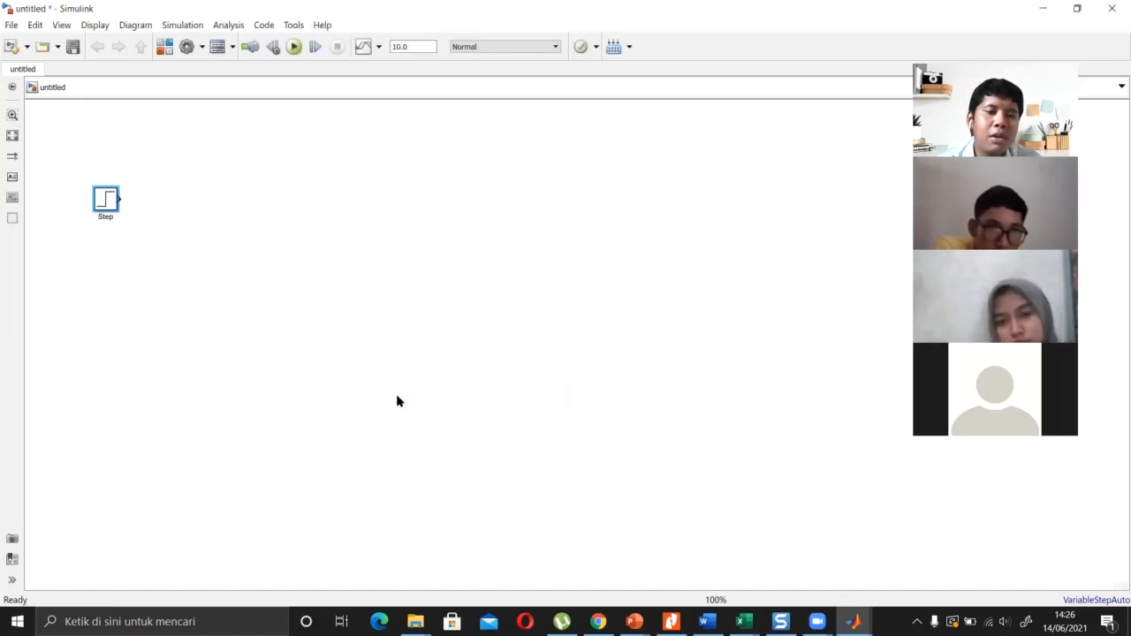
# Add a Scope block from the Simulink Sinks library, connect it to the Step output and place it close to the Step block.
pyautogui.click(164, 46)
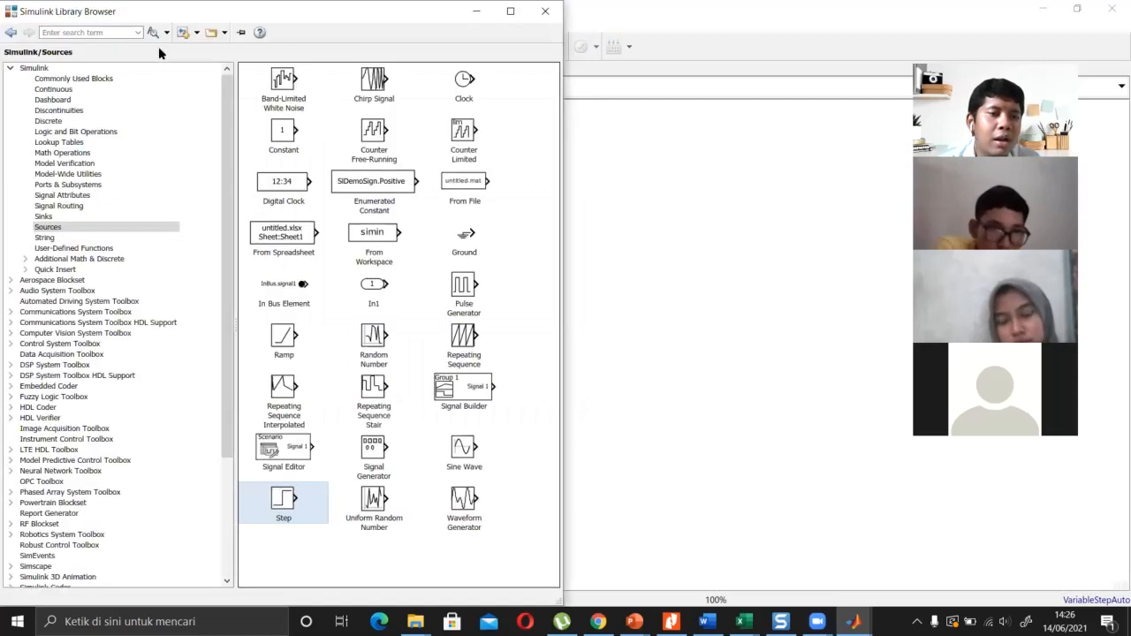
pyautogui.click(42, 216)
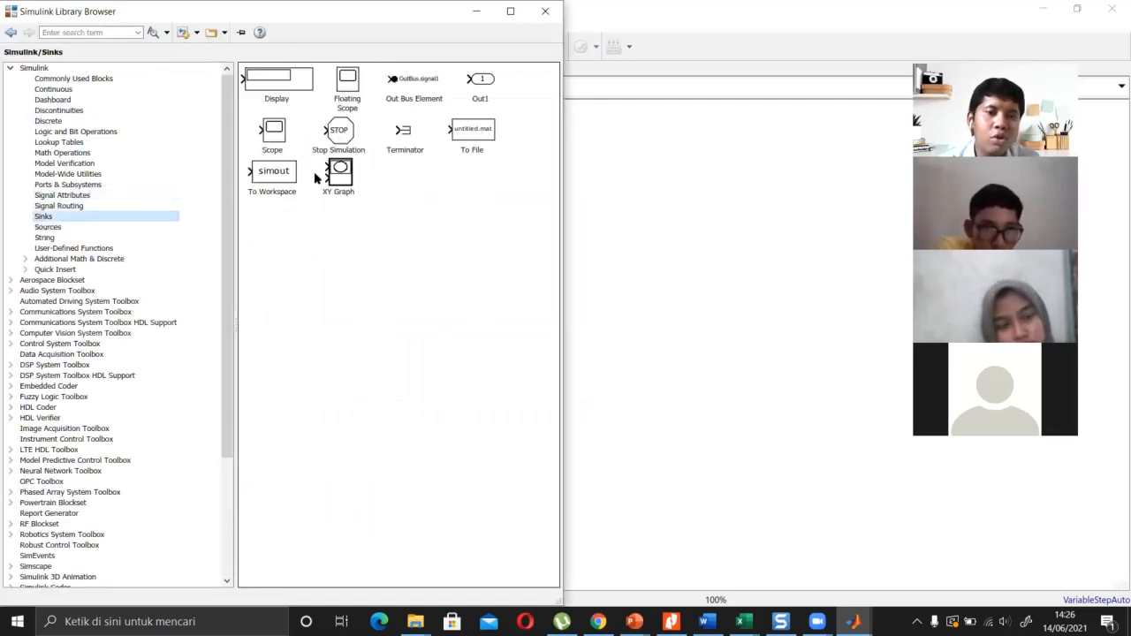
pyautogui.moveTo(289, 134); pyautogui.dragTo(281, 202)
pyautogui.click(265, 199)
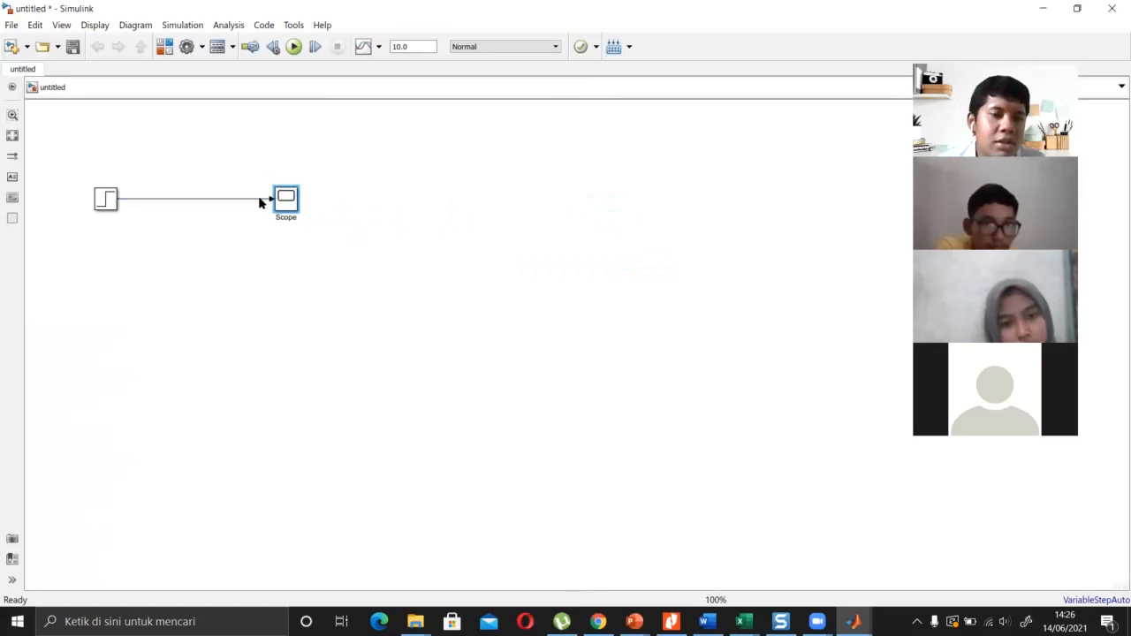
pyautogui.moveTo(284, 203); pyautogui.dragTo(218, 202)
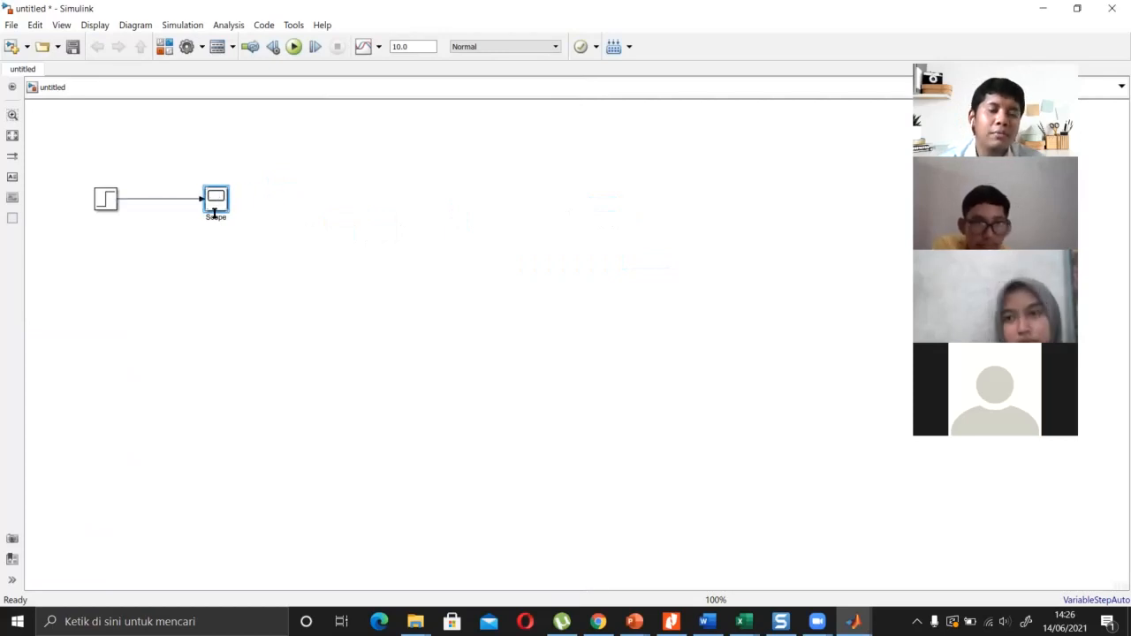
# Reopen the Step block's parameters to check its settings and close them unchanged.
pyautogui.doubleClick(104, 198)
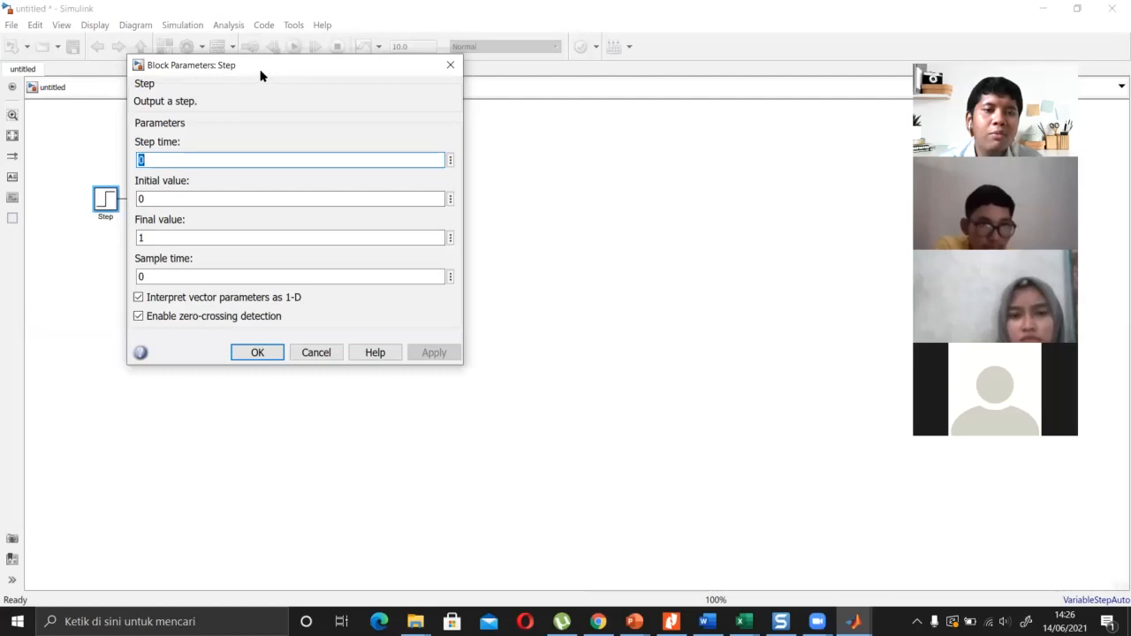
pyautogui.moveTo(260, 75); pyautogui.dragTo(481, 166)
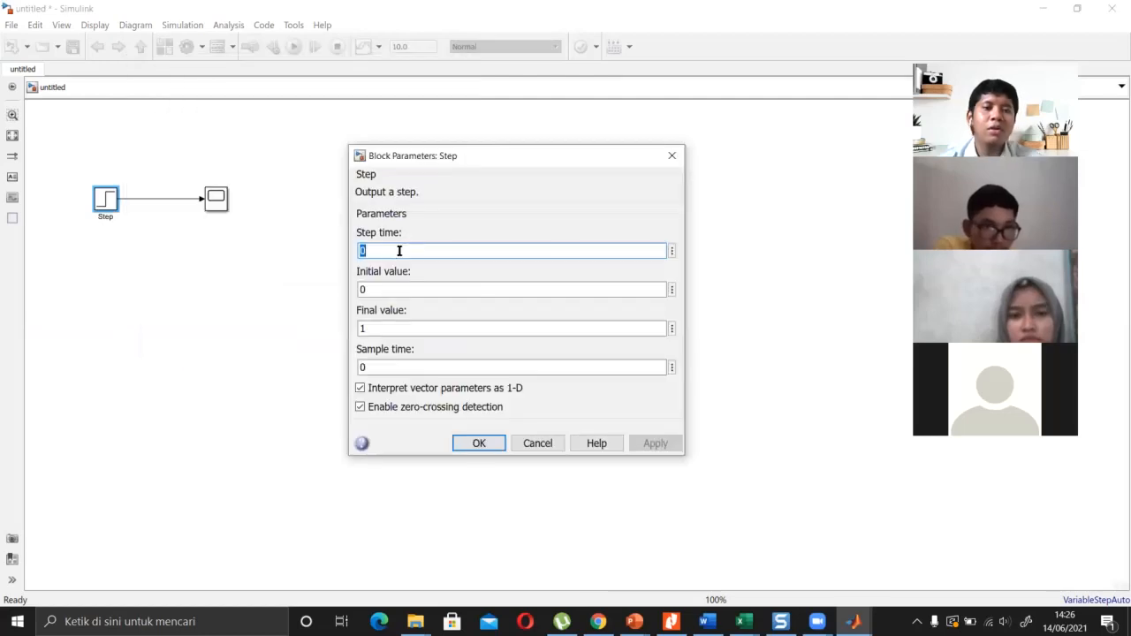
pyautogui.click(477, 443)
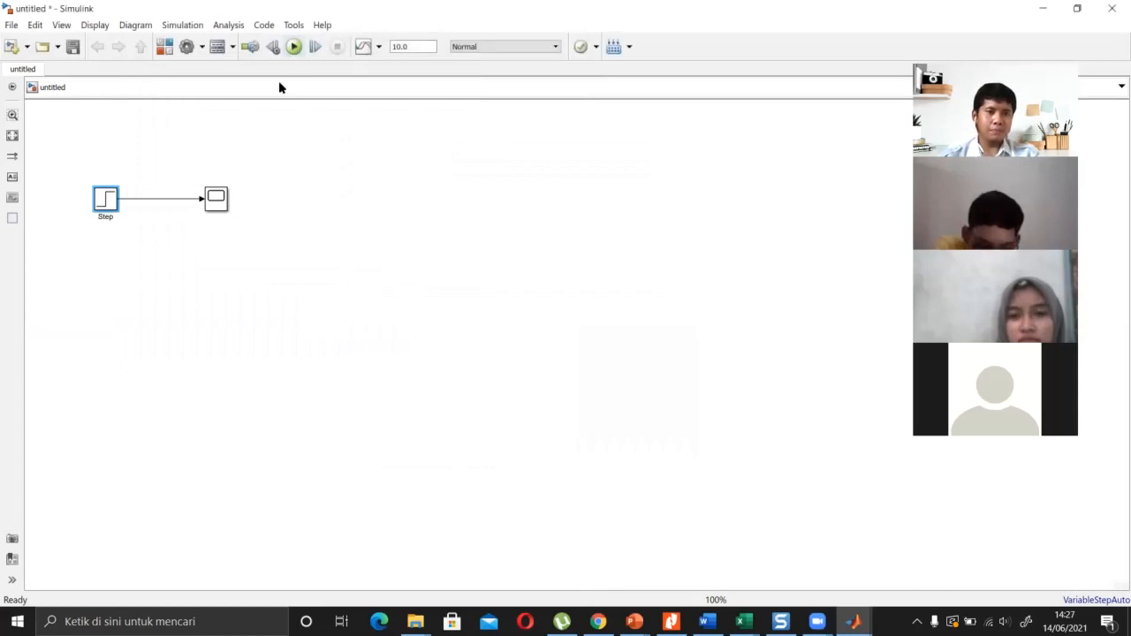
# Run the simulation and examine the step signal in the Scope.
pyautogui.click(212, 206)
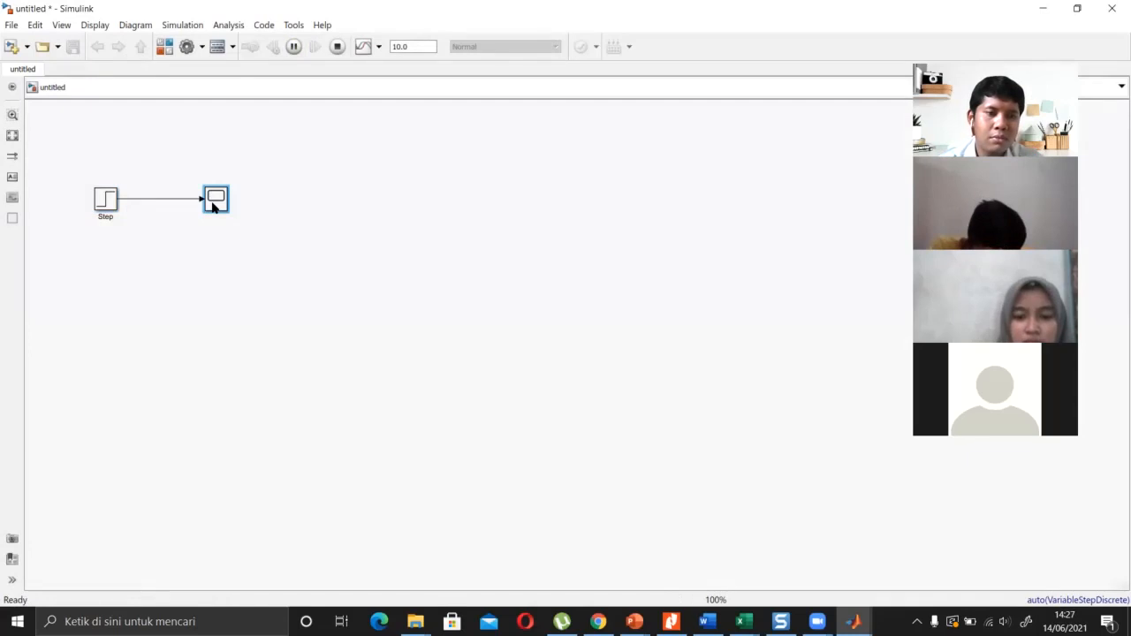
pyautogui.doubleClick(215, 204)
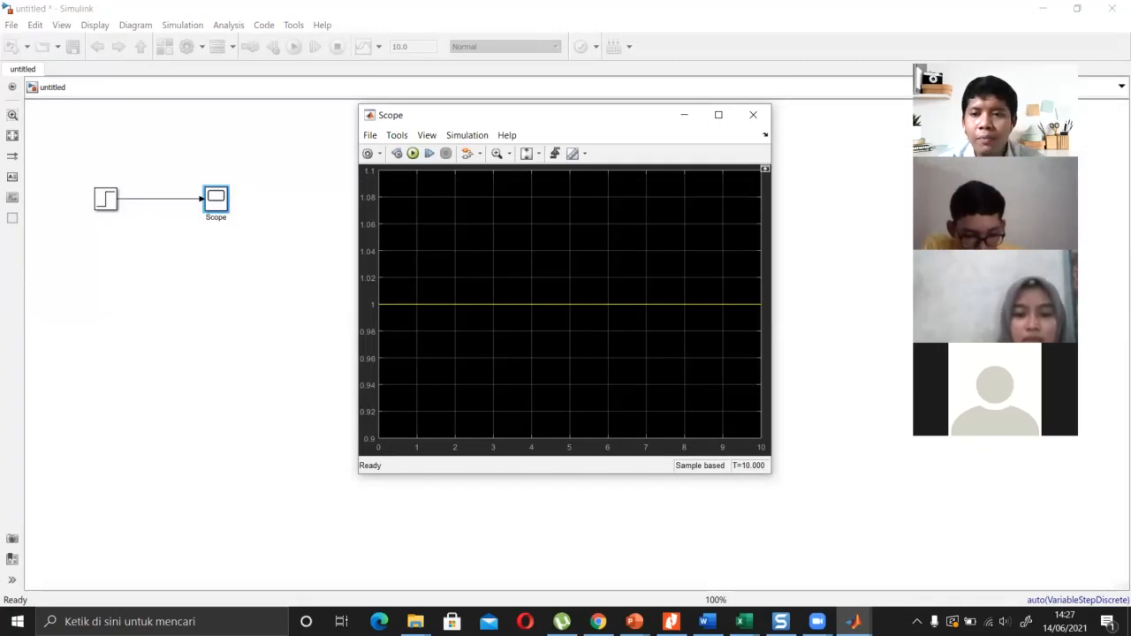
pyautogui.doubleClick(217, 206)
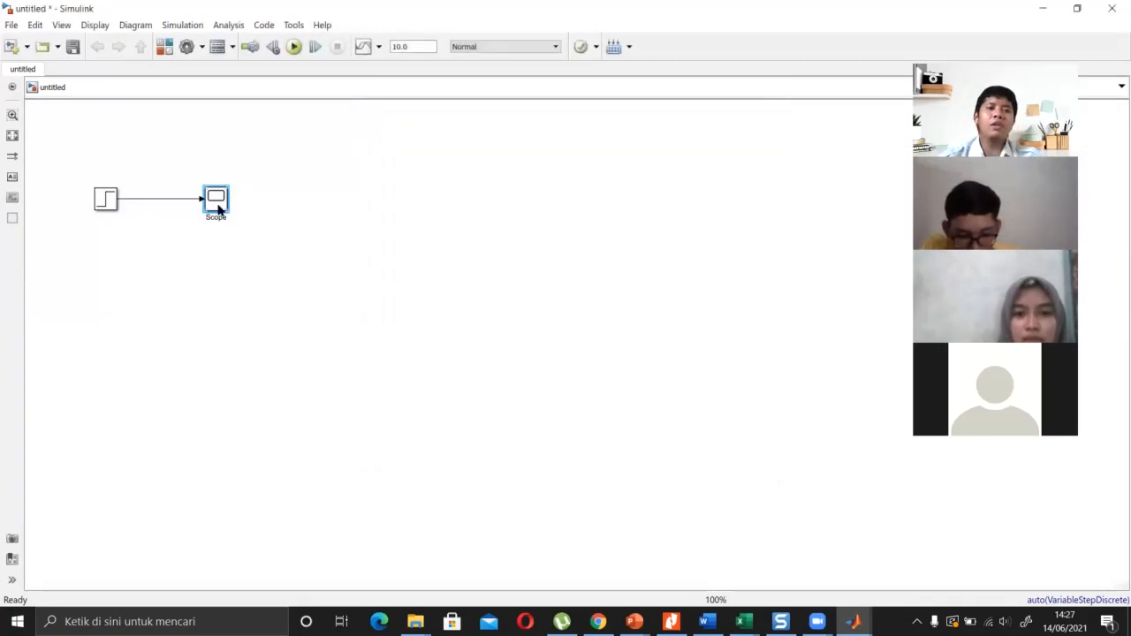
# Set the Step block's final value to 5 and rerun the simulation to view the signal in the Scope.
pyautogui.click(108, 204)
pyautogui.doubleClick(108, 207)
pyautogui.doubleClick(163, 235)
pyautogui.write('5')
pyautogui.click(257, 352)
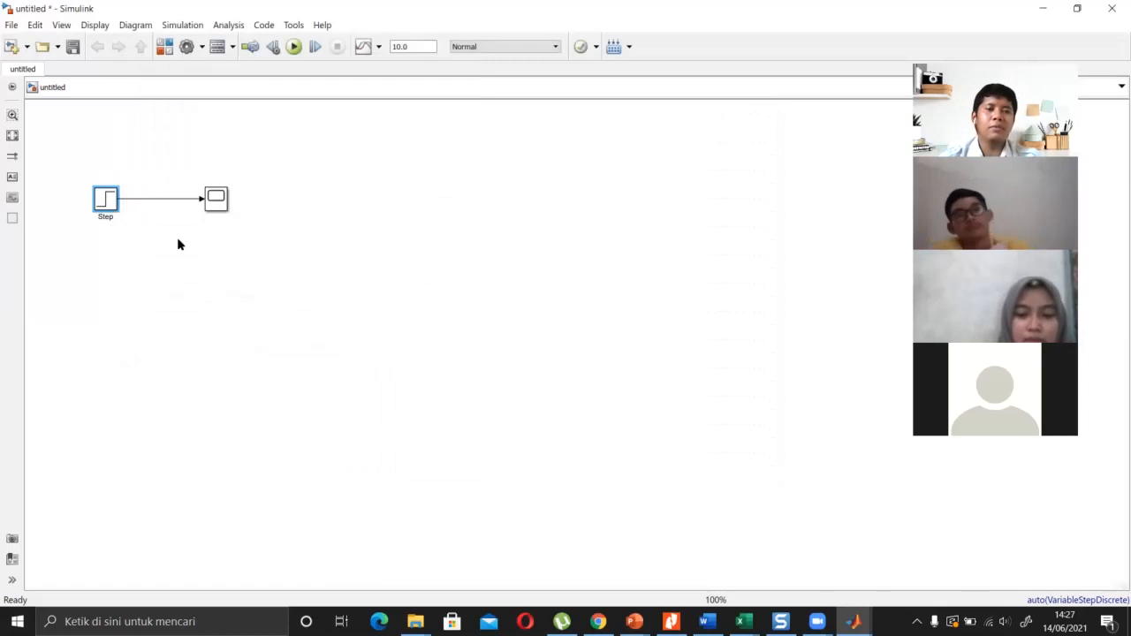
pyautogui.click(294, 47)
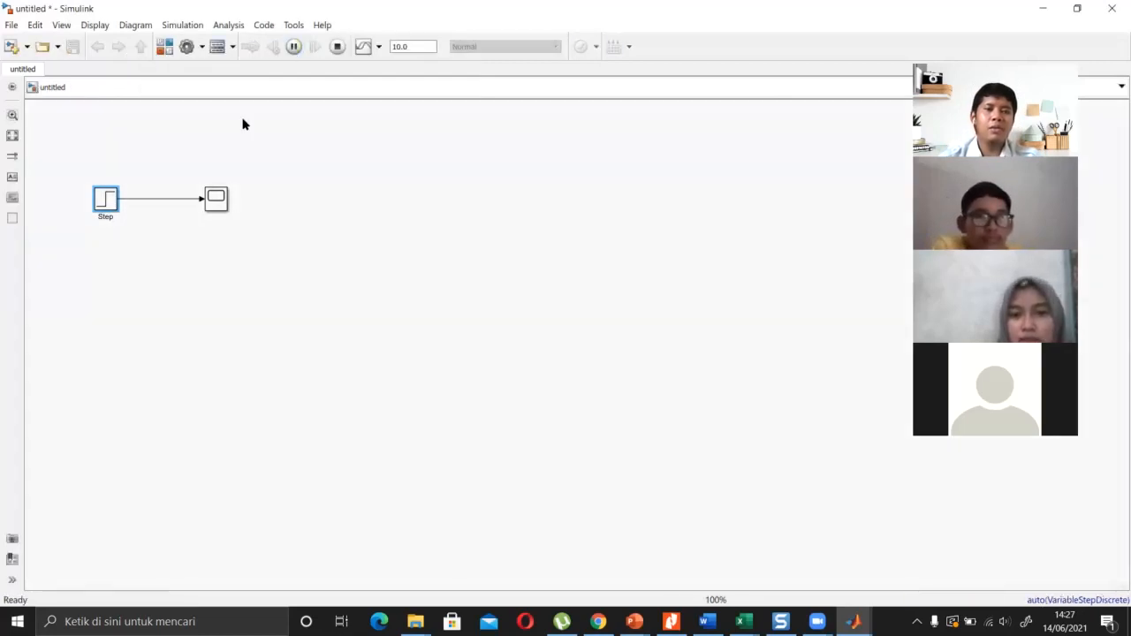
pyautogui.doubleClick(218, 200)
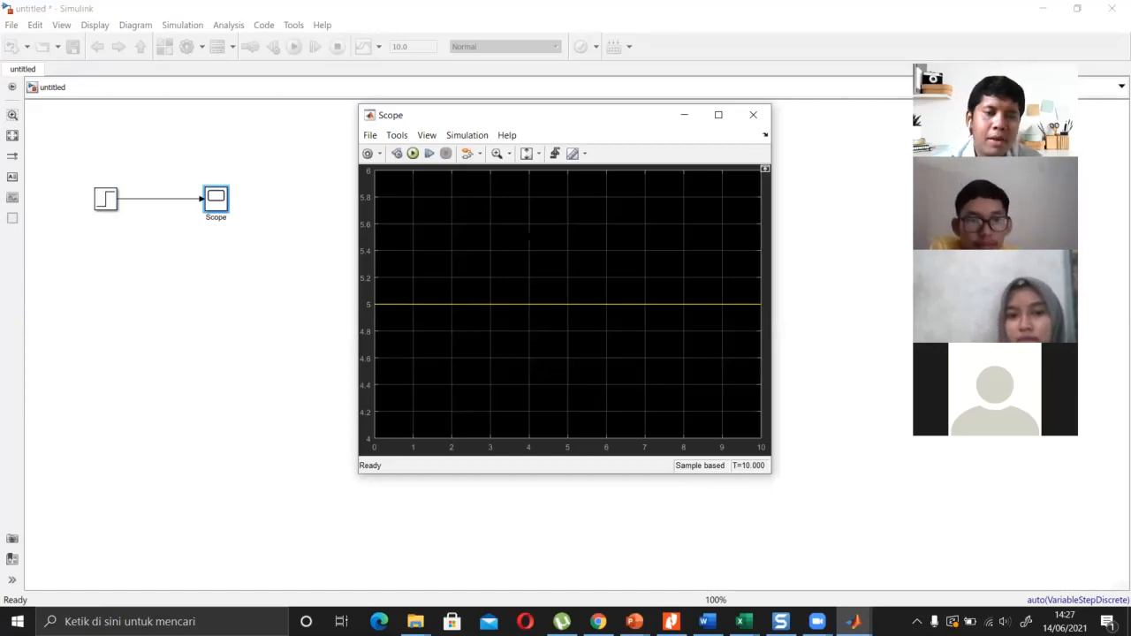
# Set the Step block's step time to 2 and rerun the simulation to view the delayed step in the Scope.
pyautogui.doubleClick(105, 201)
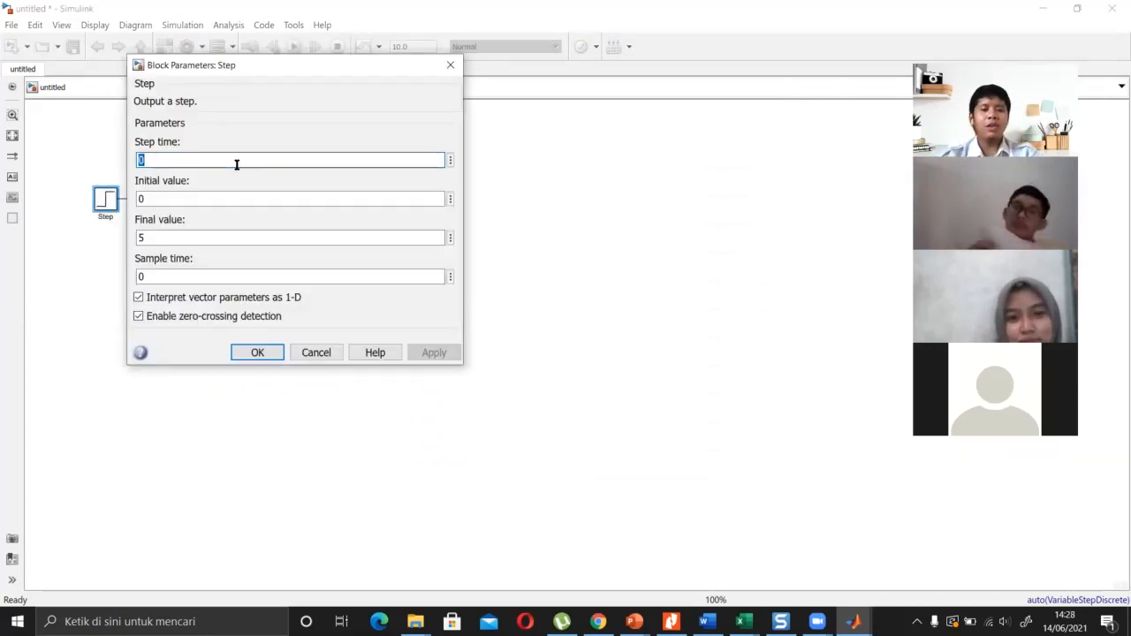
pyautogui.write('2')
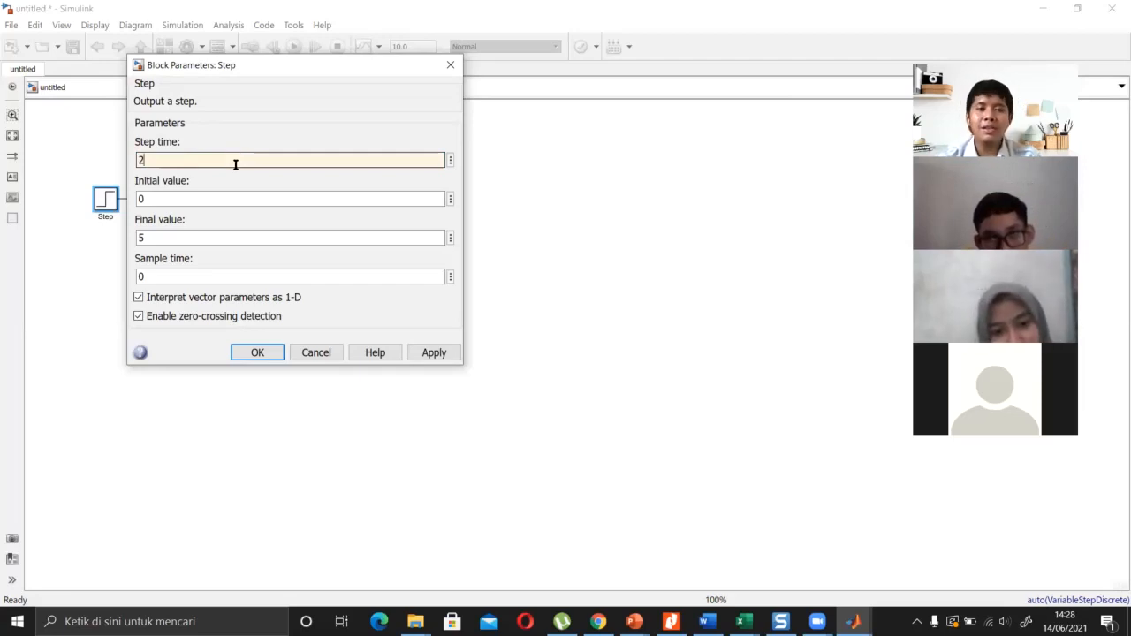
pyautogui.doubleClick(183, 199)
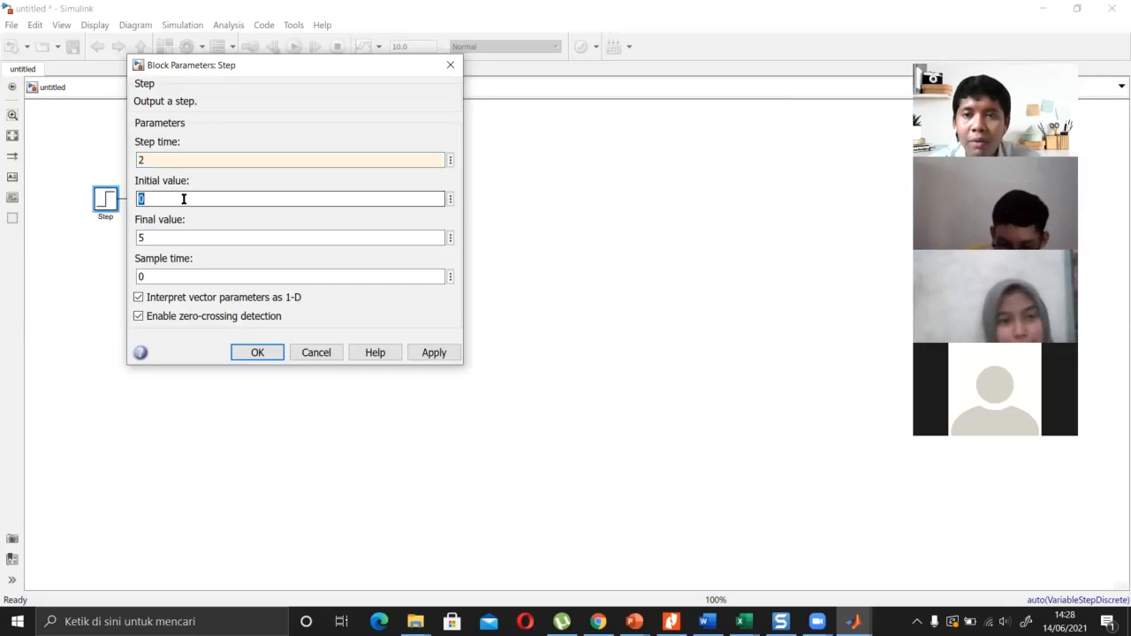
pyautogui.click(270, 354)
pyautogui.click(294, 46)
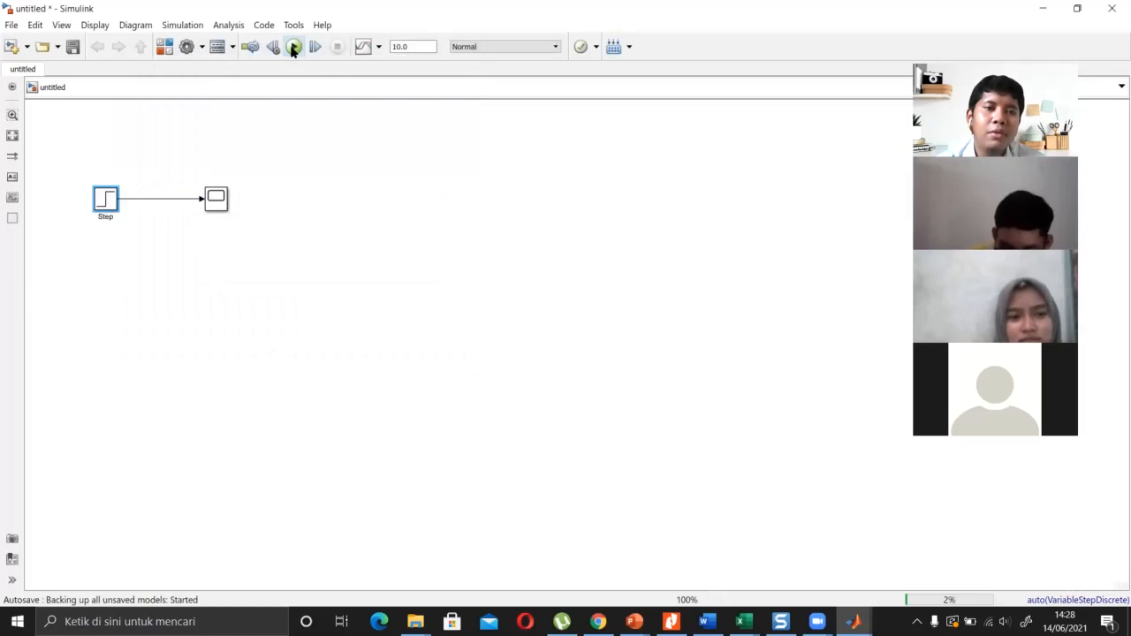
pyautogui.doubleClick(221, 205)
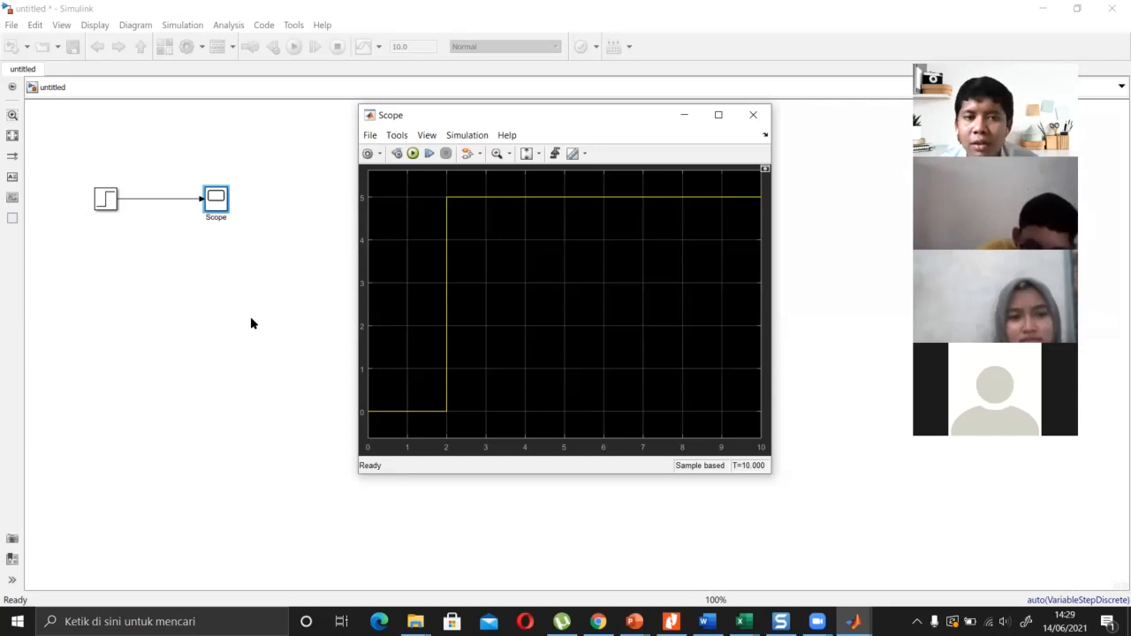
# Set the Step block's final value to 18 and its step time to 0.
pyautogui.doubleClick(106, 203)
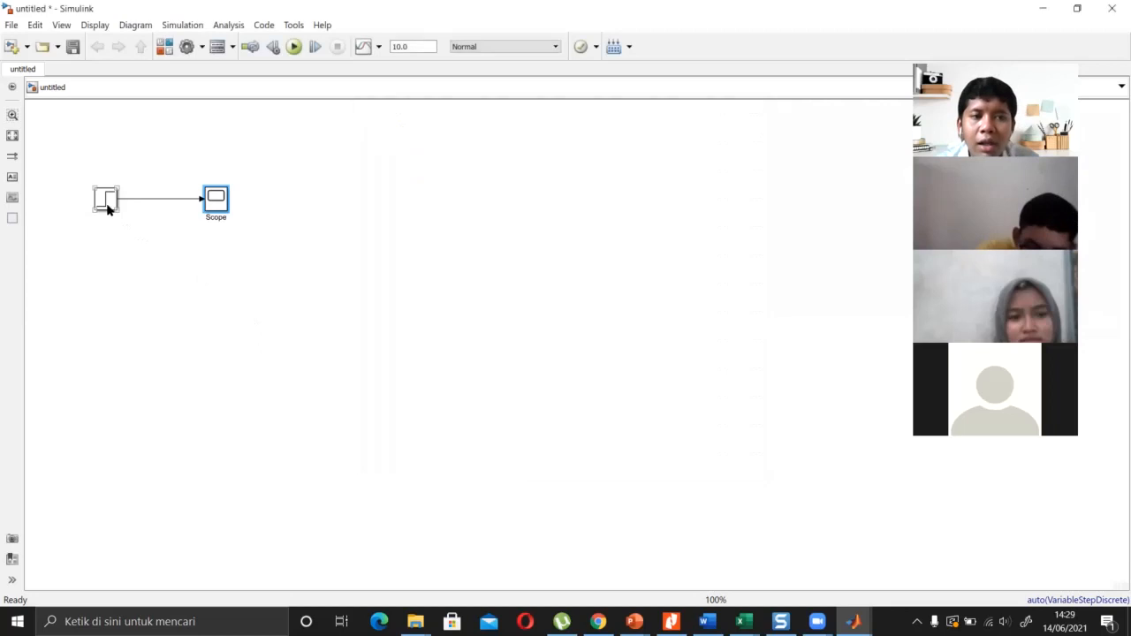
pyautogui.doubleClick(175, 234)
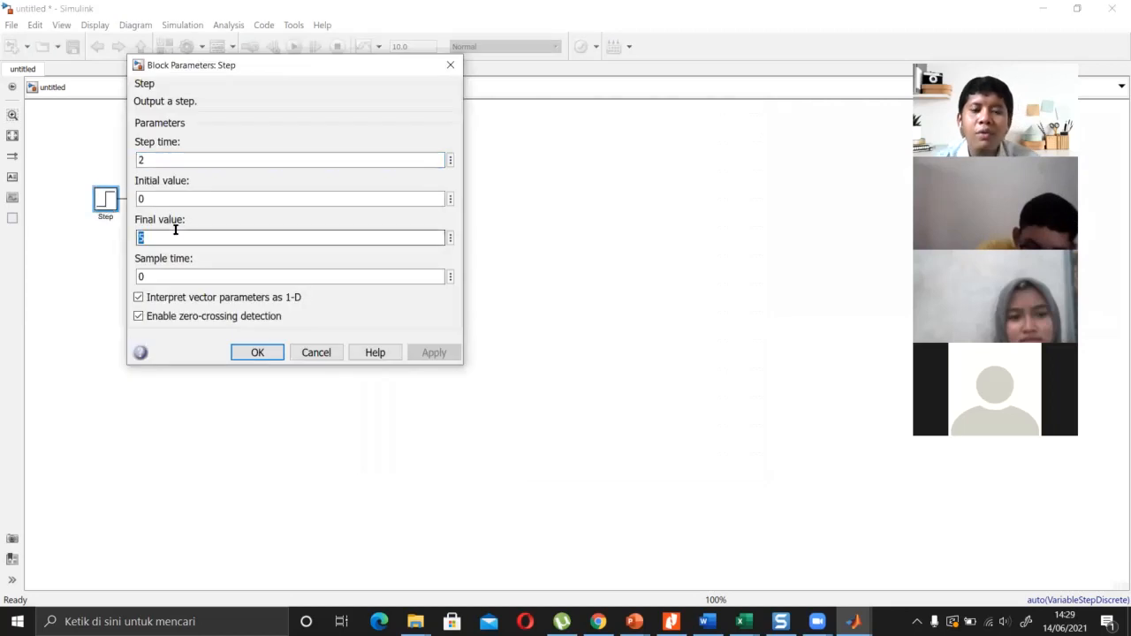
pyautogui.write('18')
pyautogui.click(167, 157)
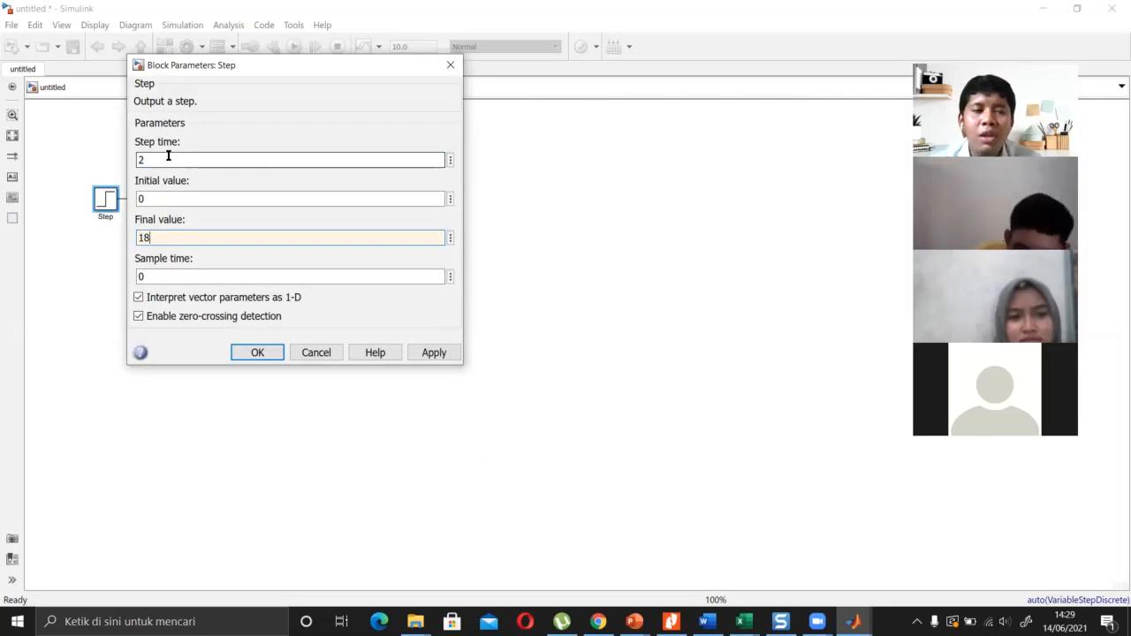
pyautogui.doubleClick(167, 156)
pyautogui.write('0')
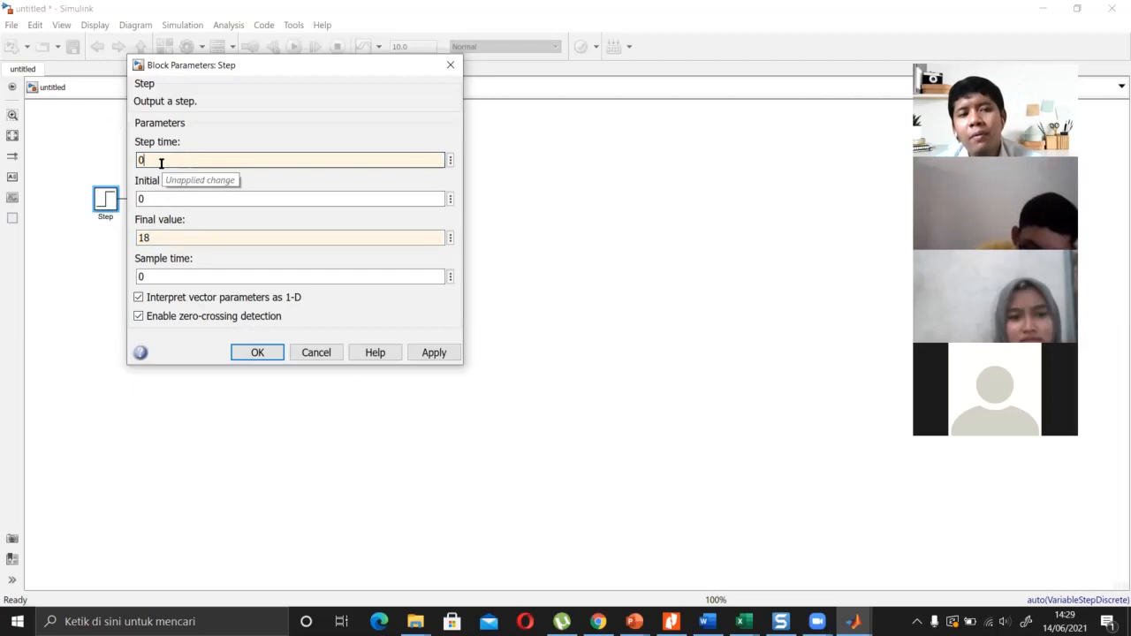
# Set the Step block's initial value to 25 and review its final value and step time.
pyautogui.doubleClick(181, 196)
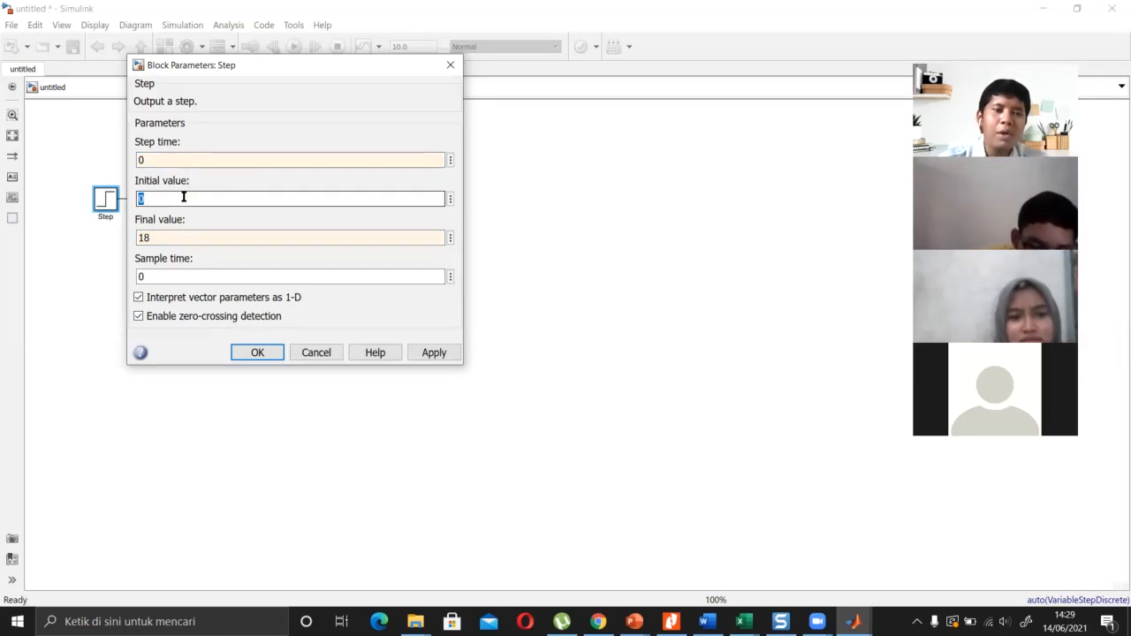
pyautogui.write('25')
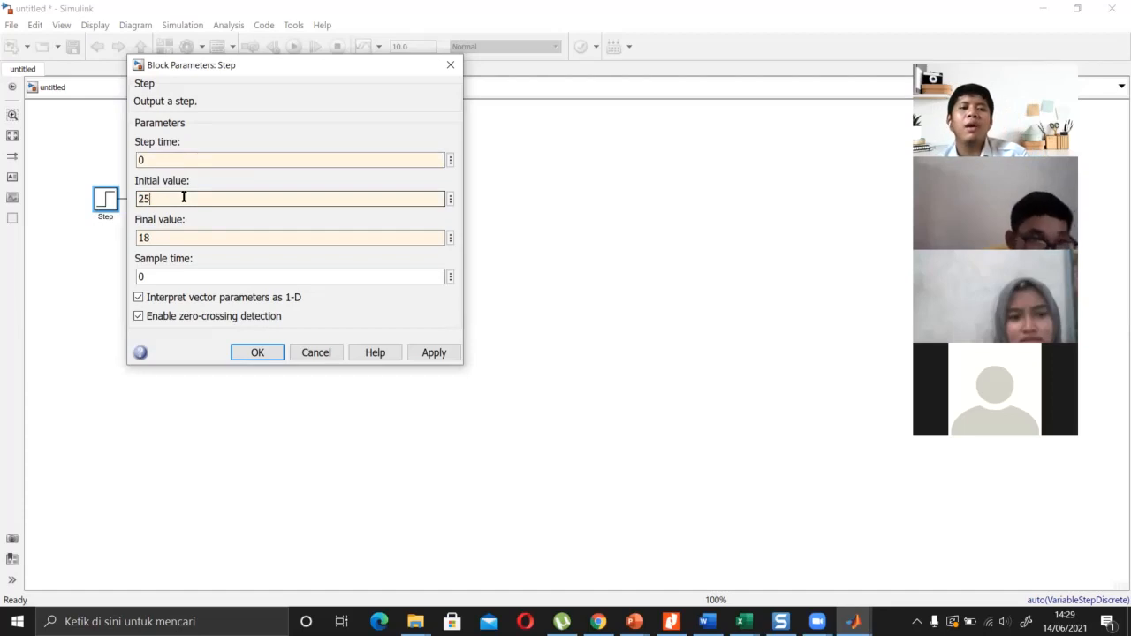
pyautogui.click(173, 239)
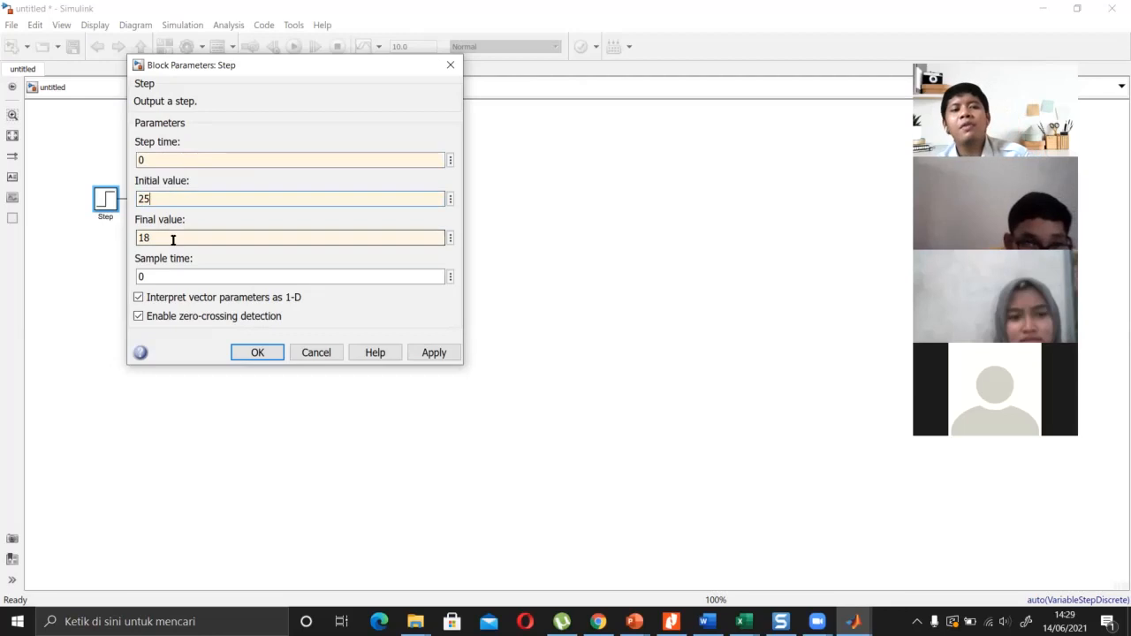
pyautogui.doubleClick(167, 237)
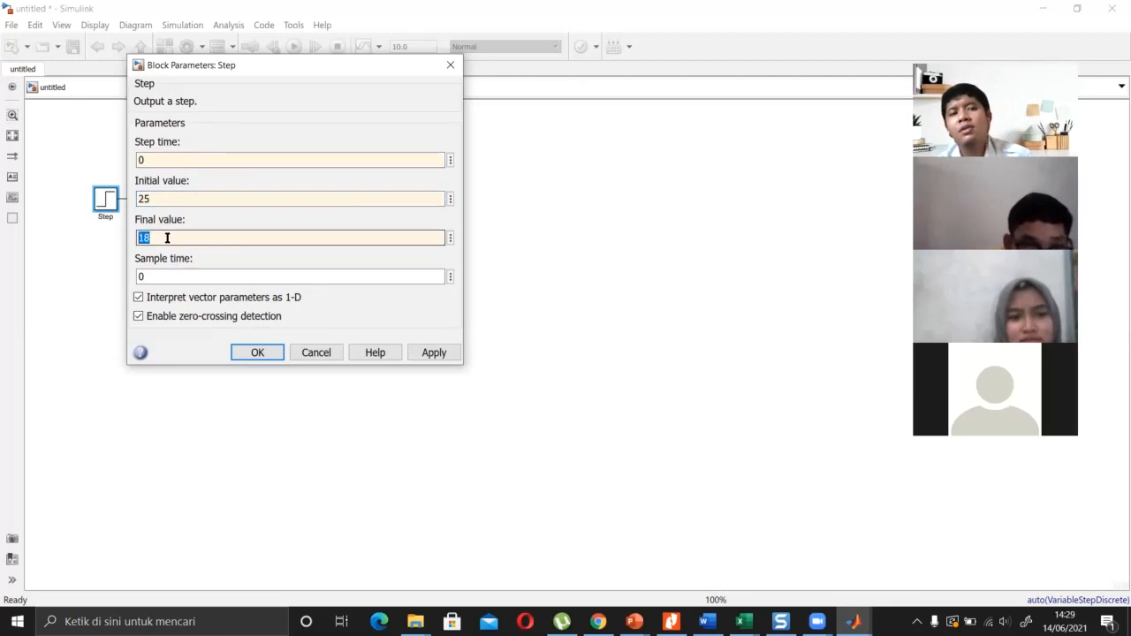
pyautogui.doubleClick(160, 161)
# Try a sample time of 0.01 for the Step block and reset it to 0.
pyautogui.doubleClick(159, 276)
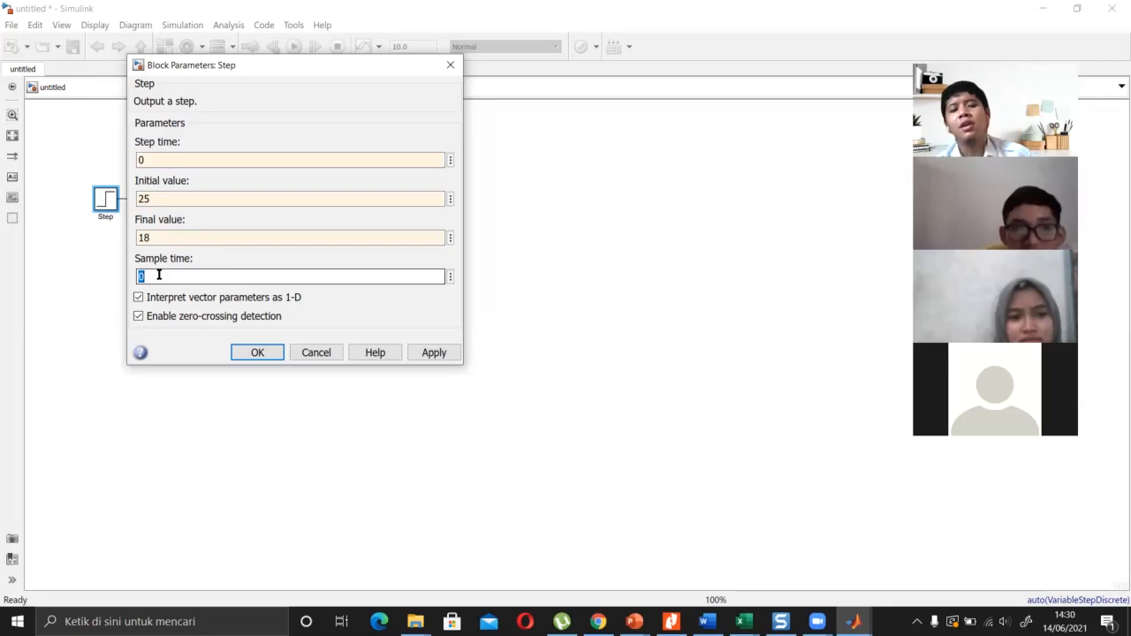
pyautogui.write('0.01')
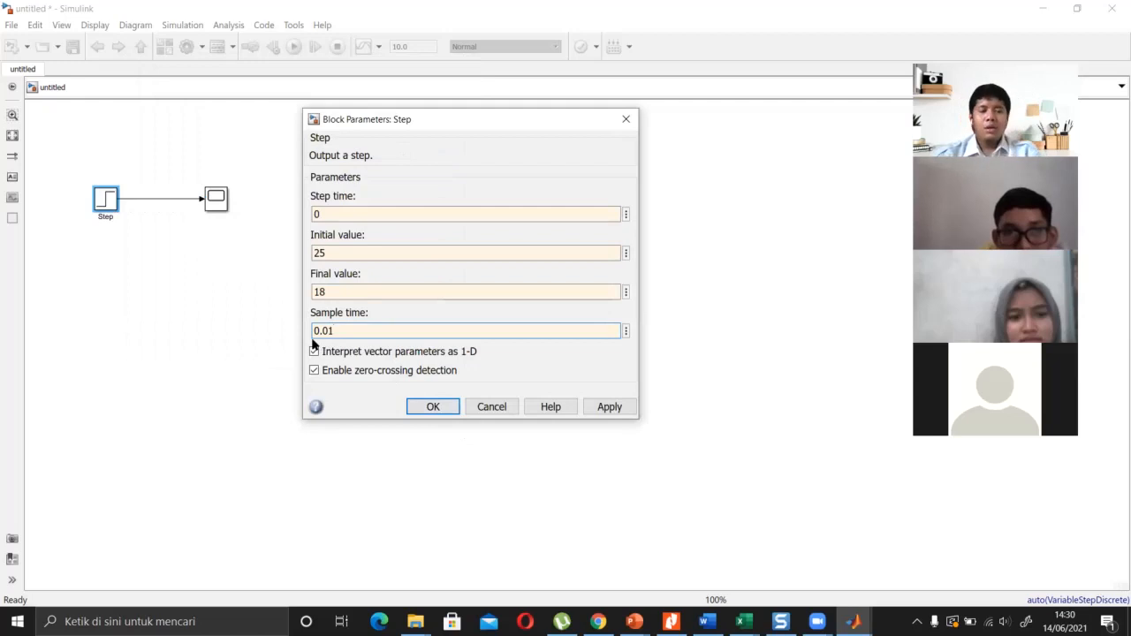
pyautogui.press('BackSpace')
pyautogui.press('BackSpace')
pyautogui.press('BackSpace')
pyautogui.press('BackSpace')
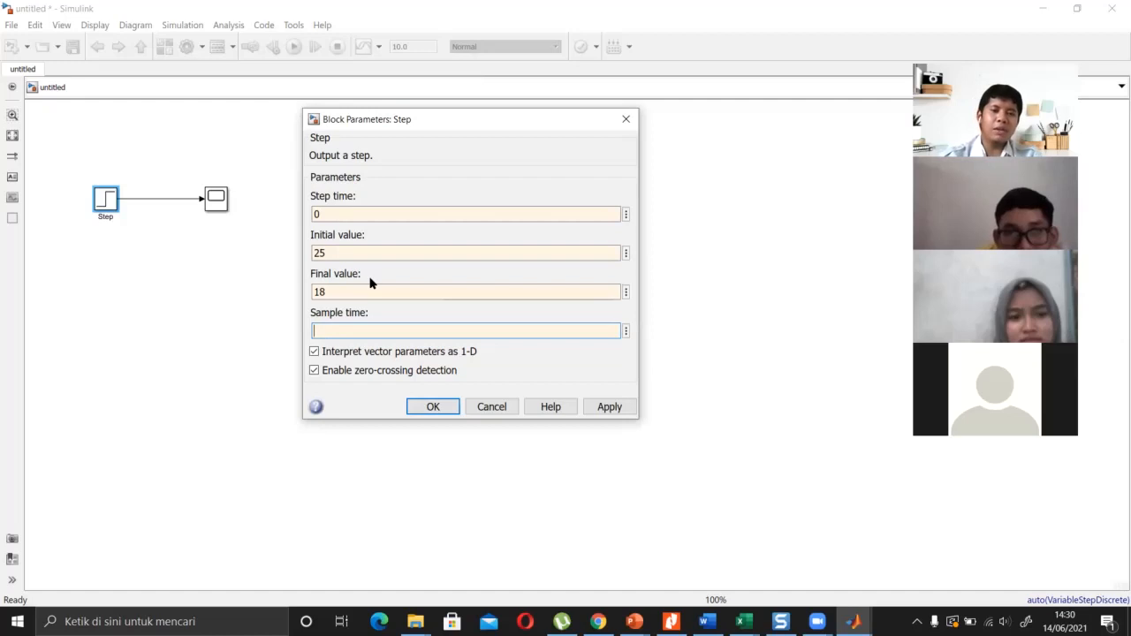
pyautogui.write('0')
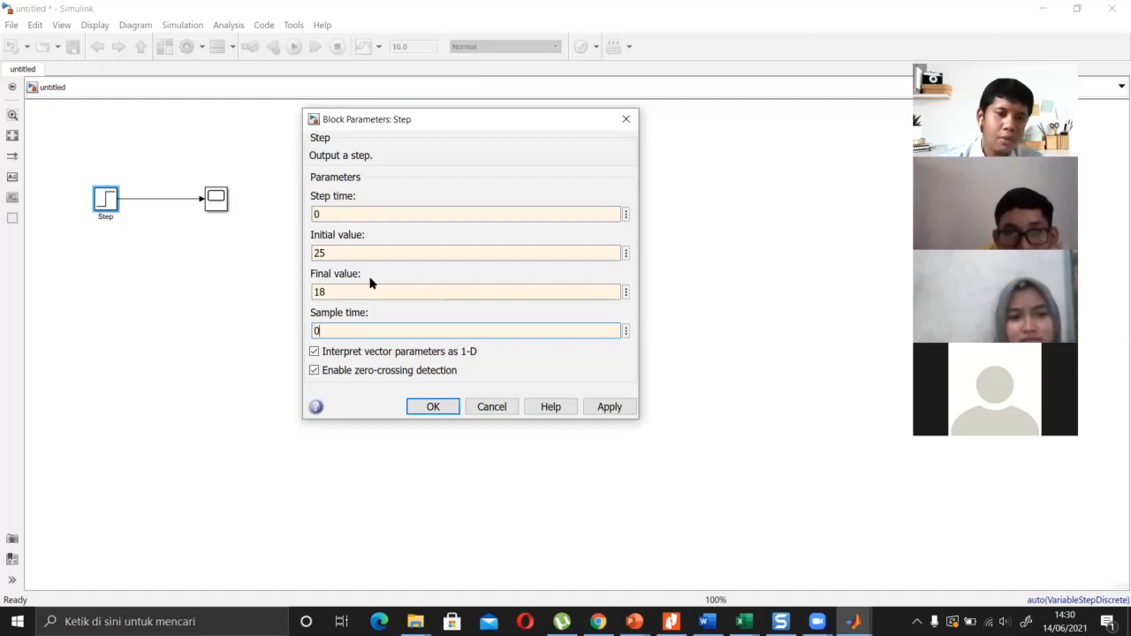
# Apply the Step block's parameters, run the simulation and view the resulting signal in the Scope.
pyautogui.click(596, 408)
pyautogui.click(448, 408)
pyautogui.click(293, 46)
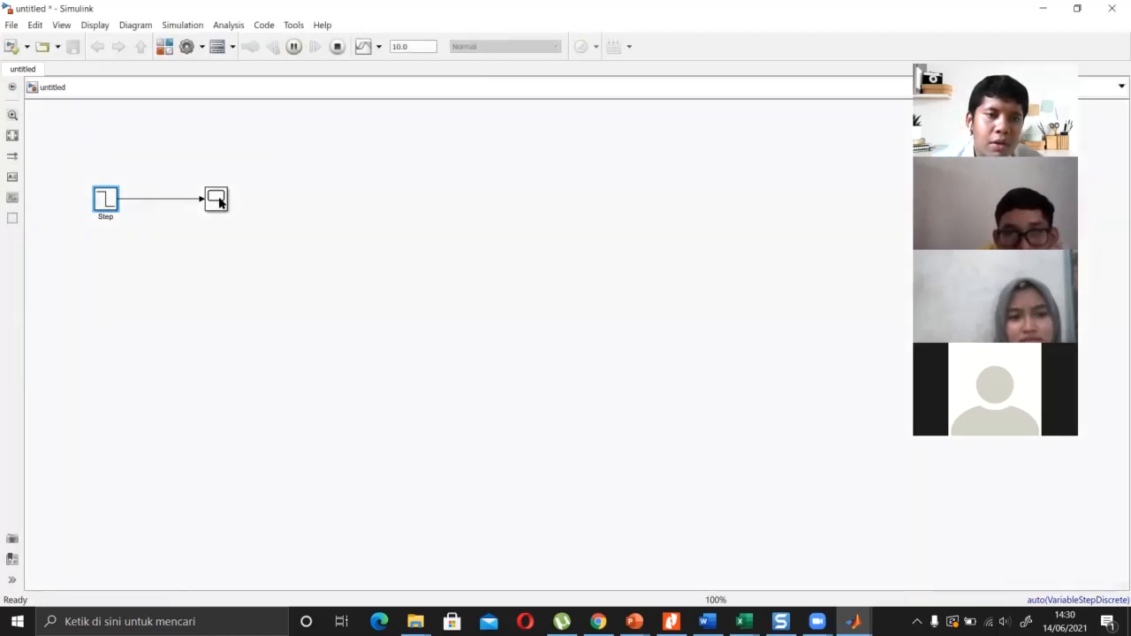
pyautogui.doubleClick(217, 198)
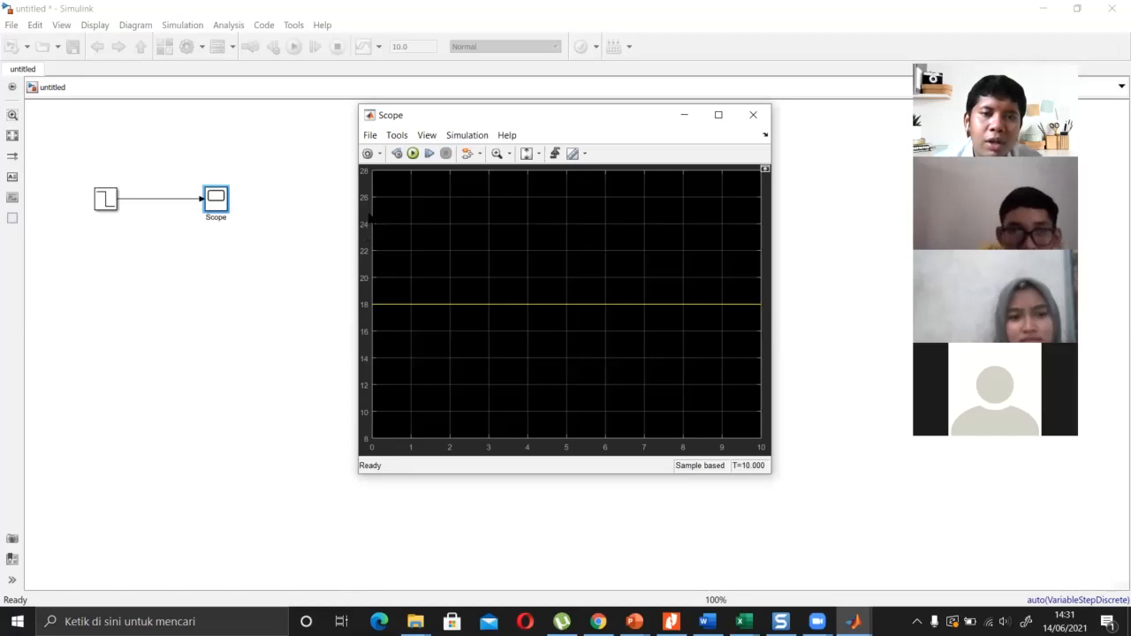
# Set the Step block's step time to 1 and rerun the simulation to view the signal in the Scope.
pyautogui.doubleClick(115, 197)
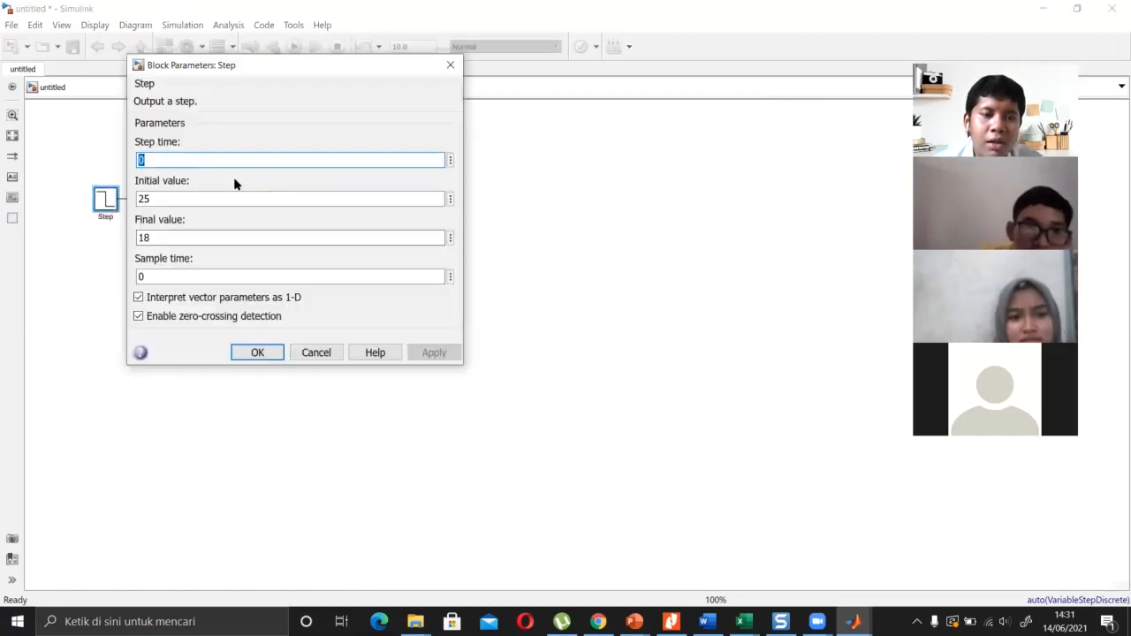
pyautogui.write('1')
pyautogui.click(421, 354)
pyautogui.click(270, 356)
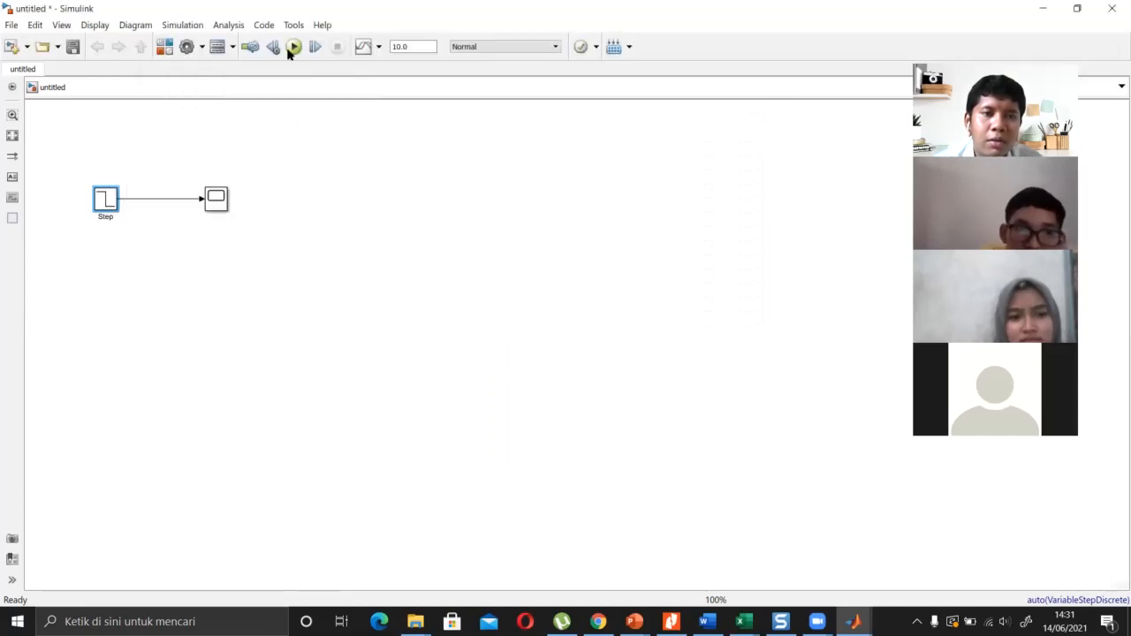
pyautogui.click(294, 47)
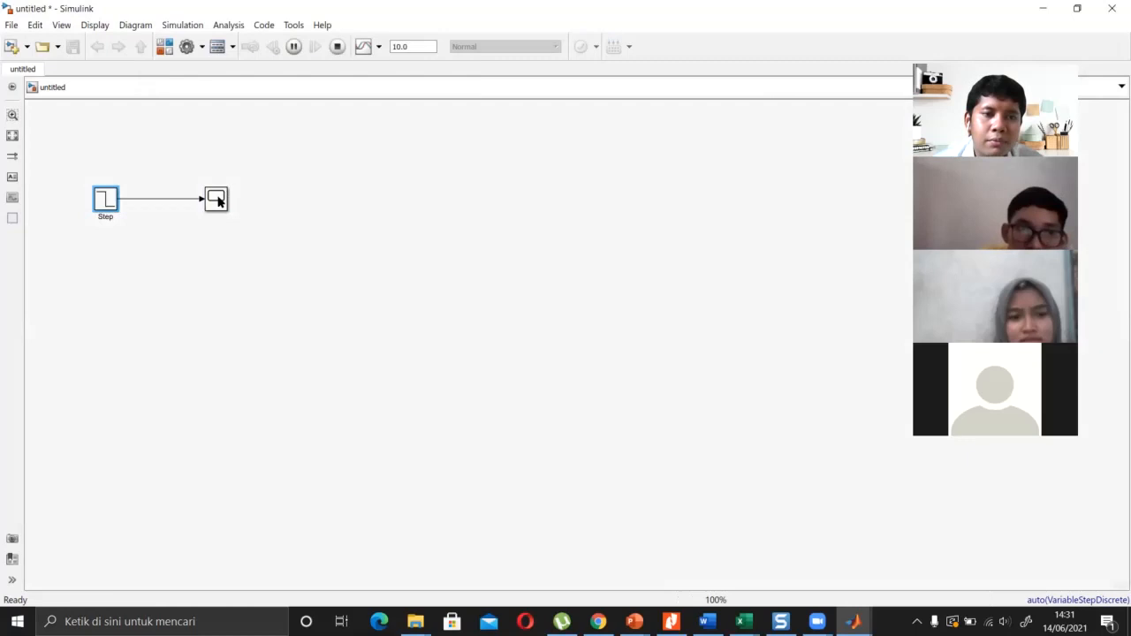
pyautogui.click(217, 201)
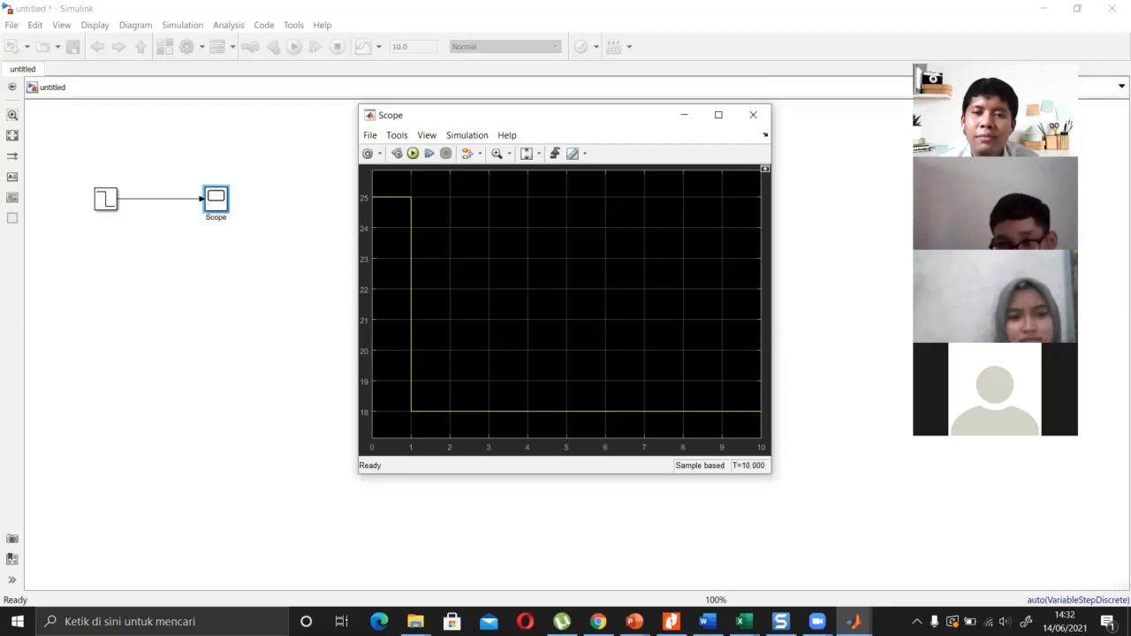
# Delete the connection between the Step block and the Scope, and move the Scope farther right to make room between them.
pyautogui.click(745, 126)
pyautogui.click(175, 199)
pyautogui.moveTo(217, 199); pyautogui.dragTo(438, 202)
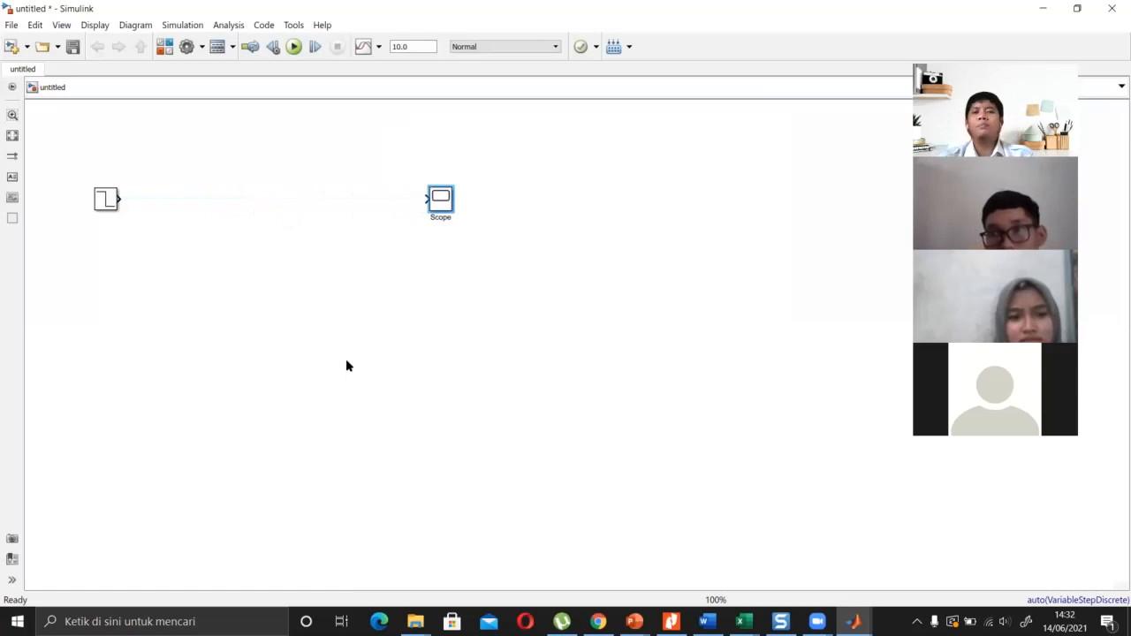
# Add an Add block from the Math Operations library beside the Step block and connect the Step output to its upper input.
pyautogui.click(165, 46)
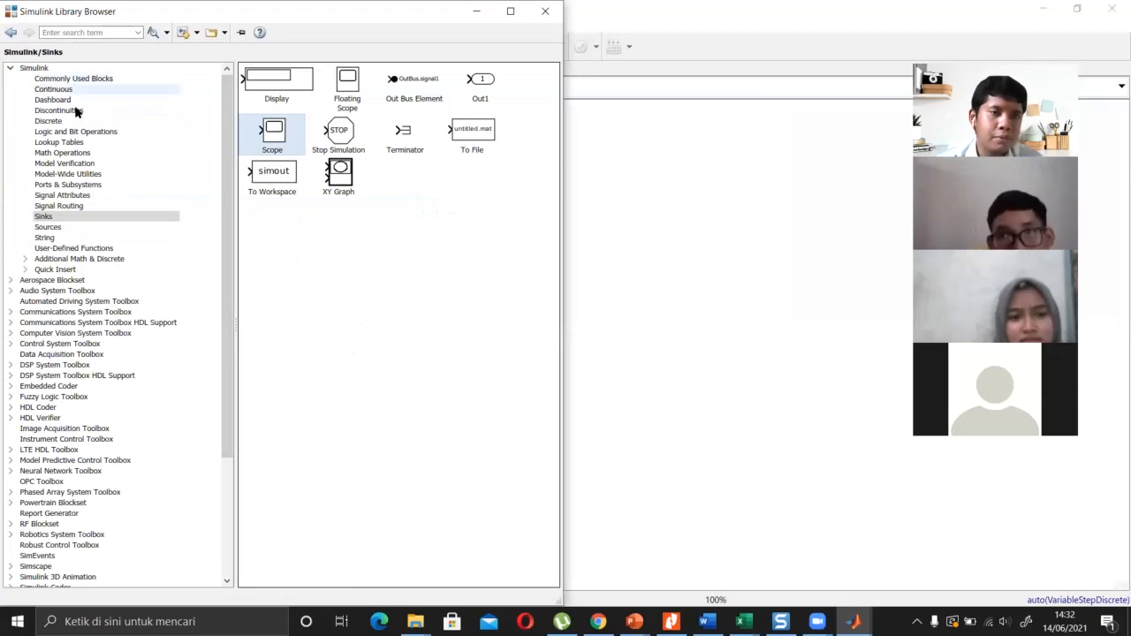
pyautogui.click(76, 154)
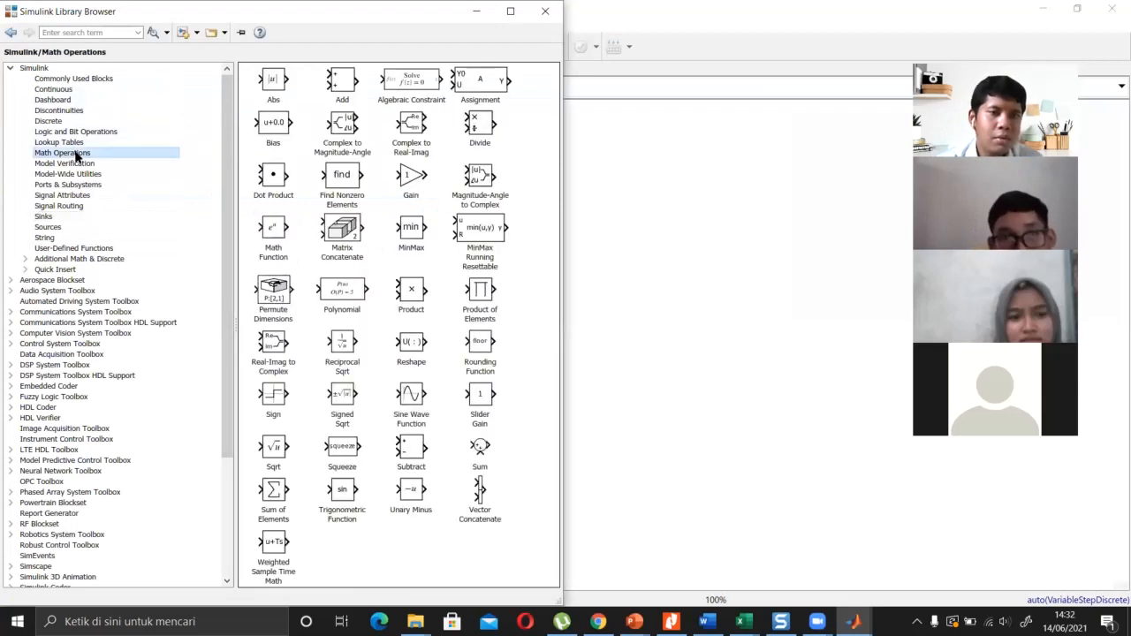
pyautogui.click(344, 85)
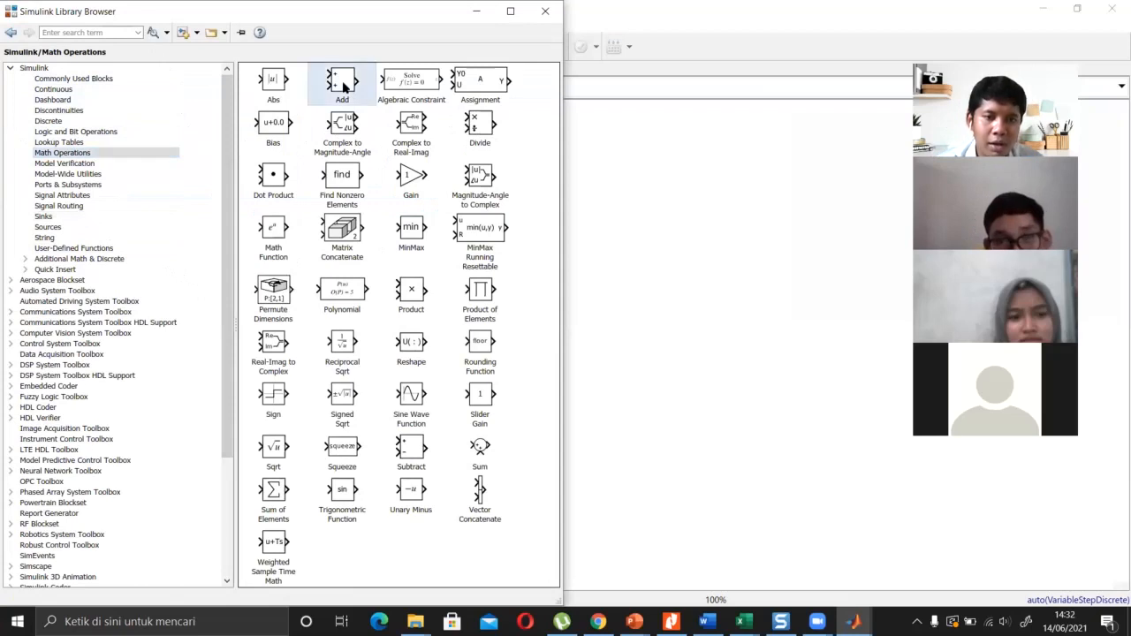
pyautogui.click(482, 448)
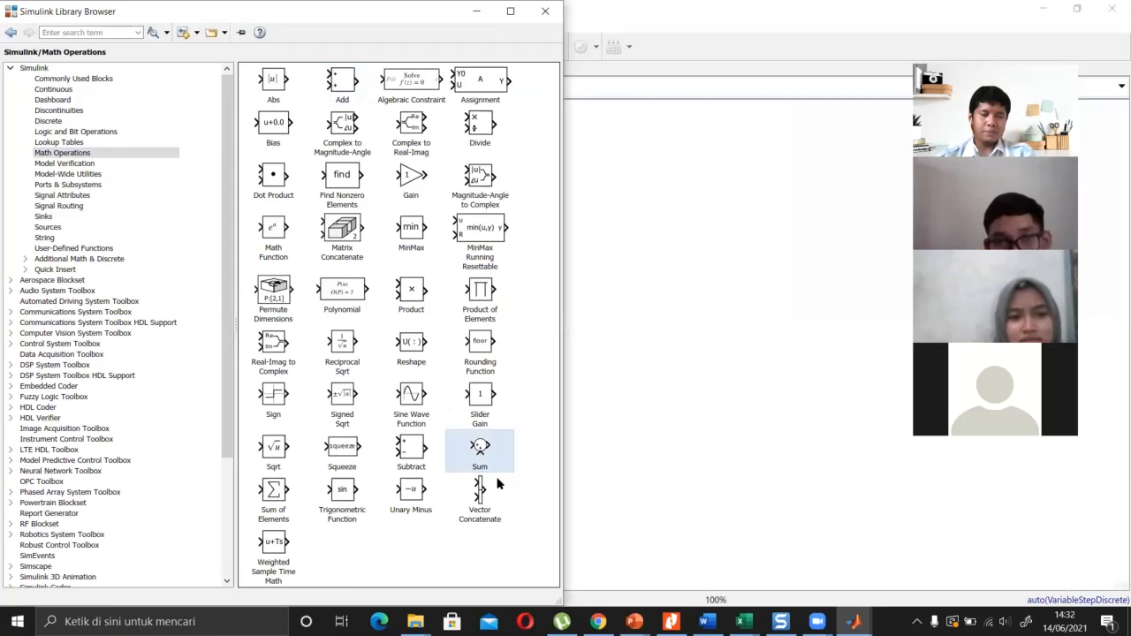
pyautogui.moveTo(498, 484)
pyautogui.moveTo(479, 450)
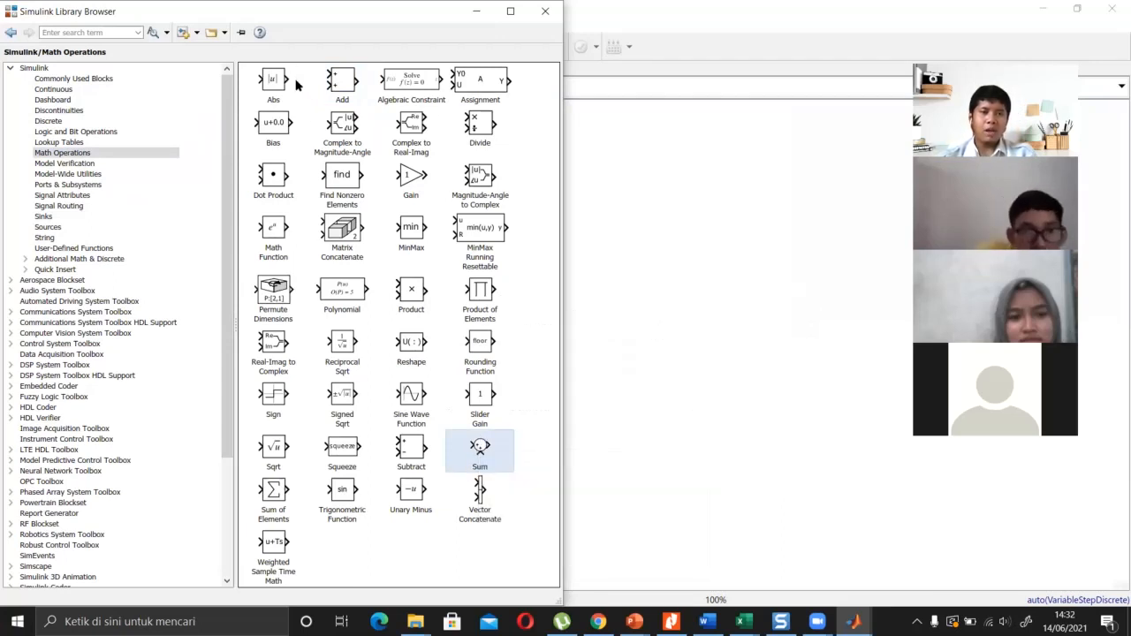
pyautogui.click(346, 80)
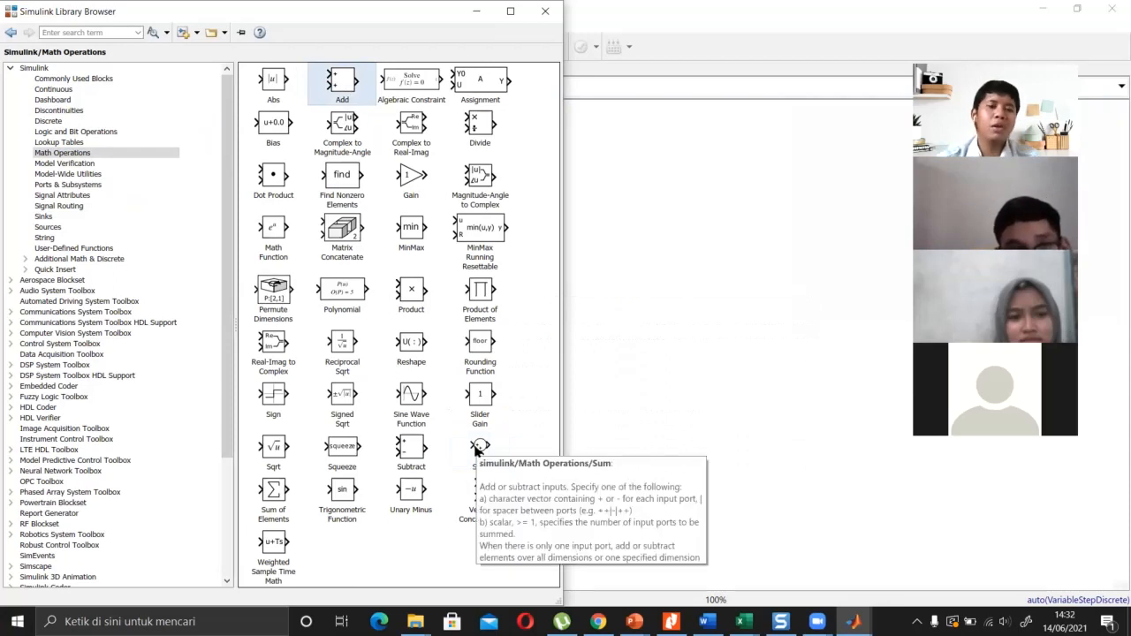
pyautogui.moveTo(340, 89); pyautogui.dragTo(188, 207)
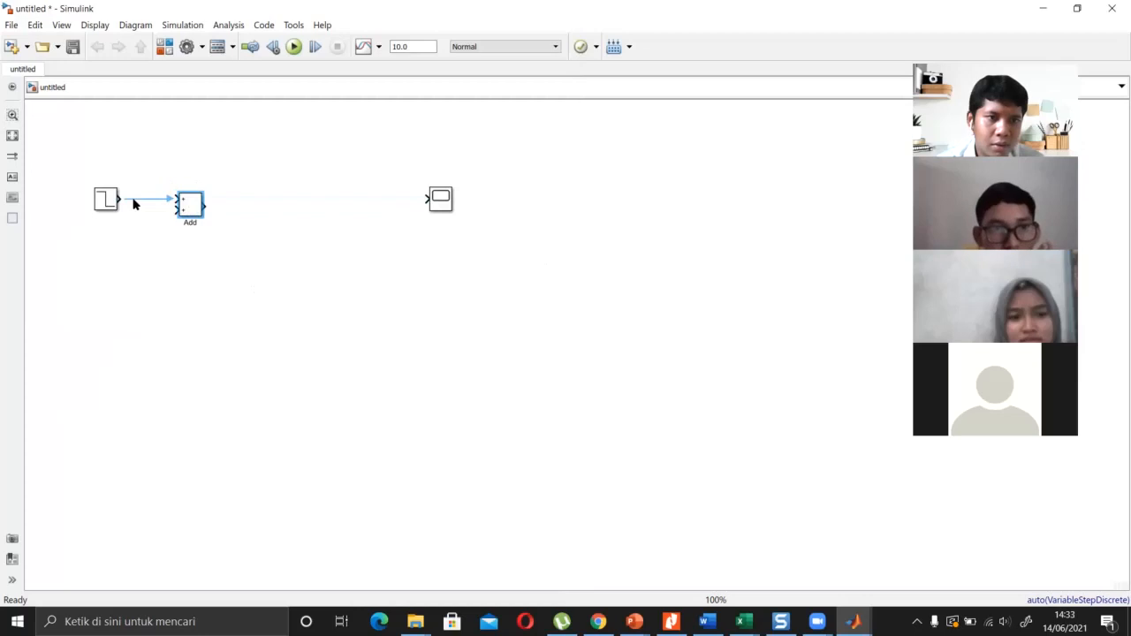
pyautogui.click(133, 204)
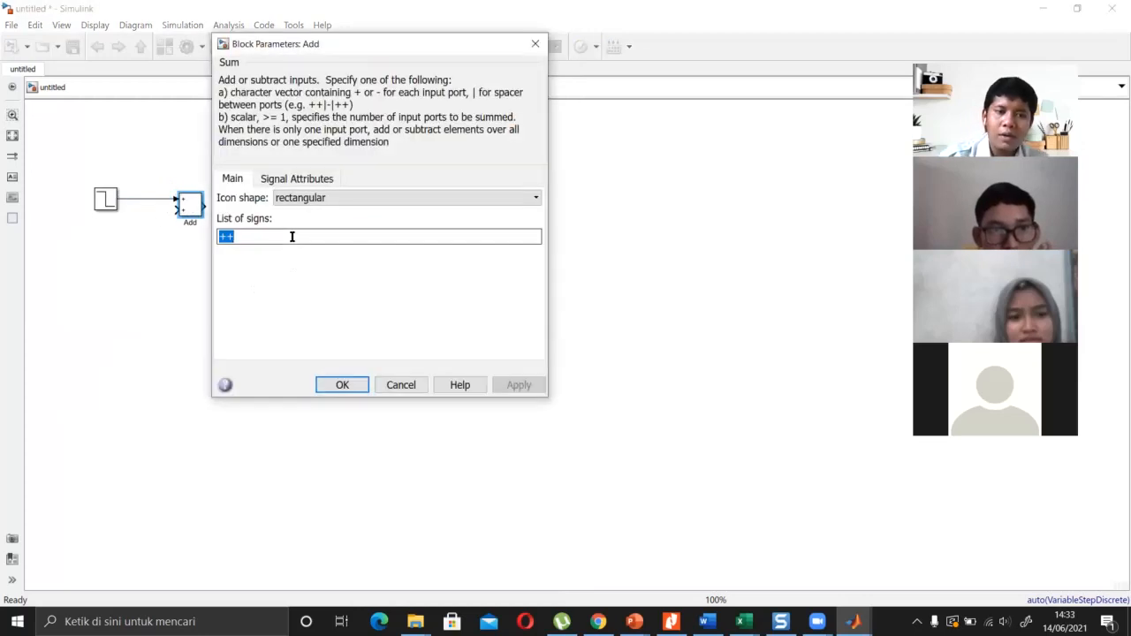
# Set the Add block's list of signs to +-.
pyautogui.click(291, 236)
pyautogui.press('BackSpace')
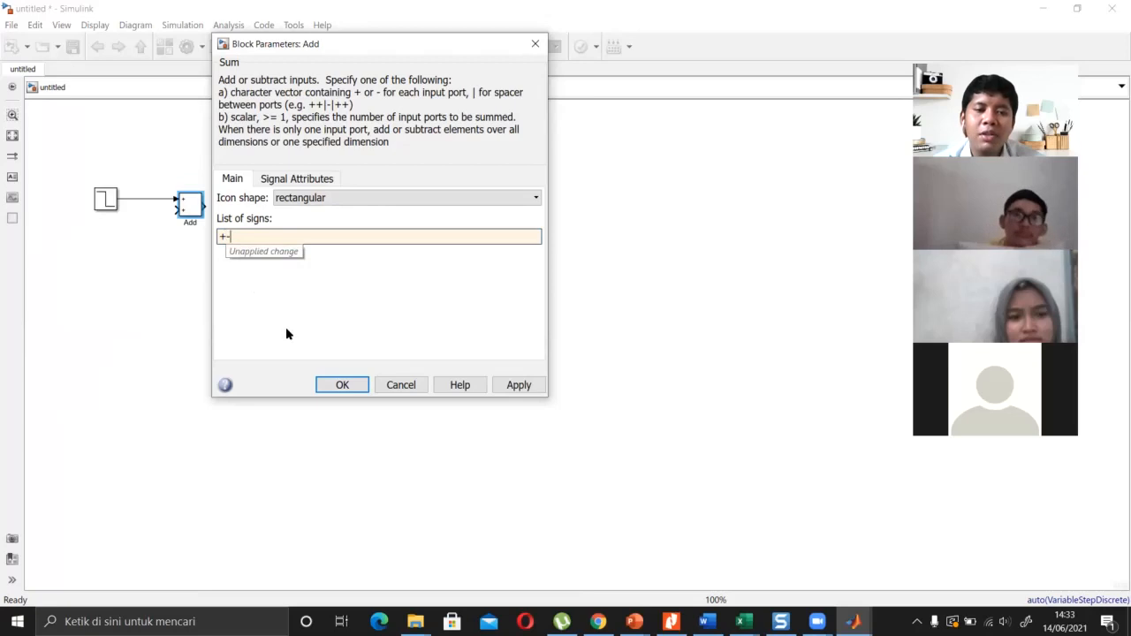
pyautogui.click(341, 384)
pyautogui.click(201, 263)
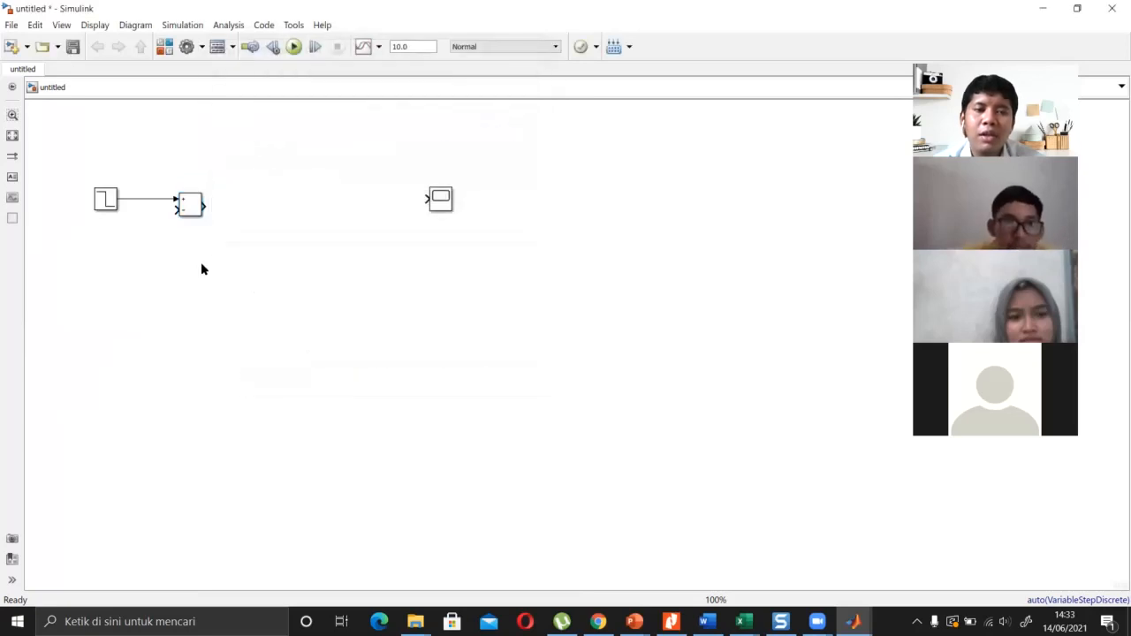
# Draw a loose feedback line down from the Add block's negative input and align the Scope with the Add block's output.
pyautogui.moveTo(173, 210); pyautogui.dragTo(150, 273)
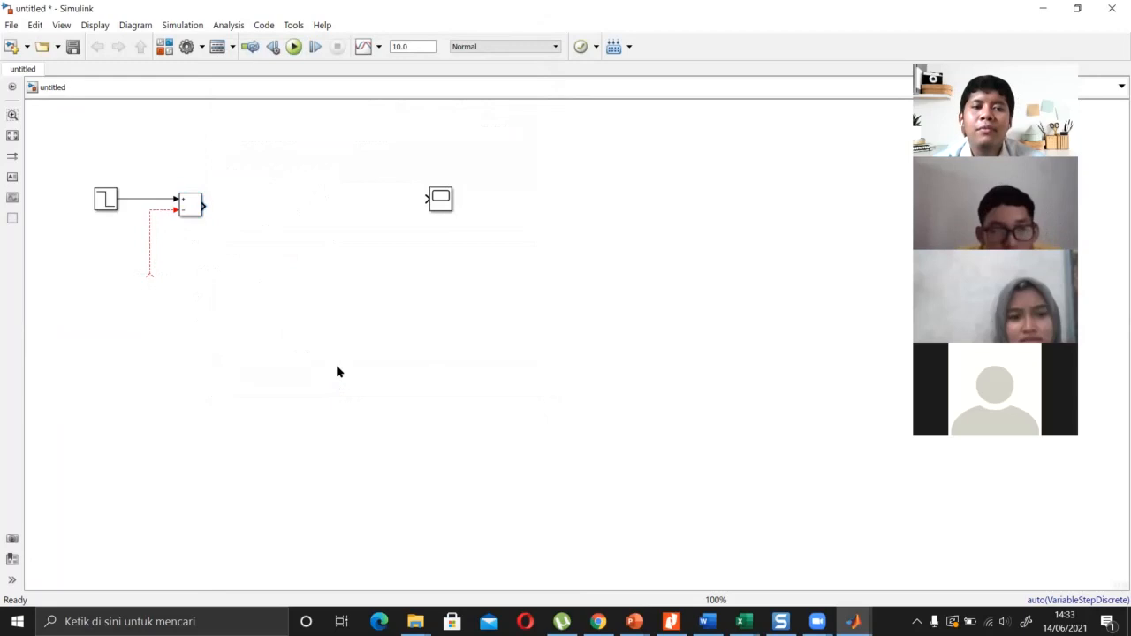
pyautogui.click(451, 208)
pyautogui.moveTo(452, 207); pyautogui.dragTo(459, 215)
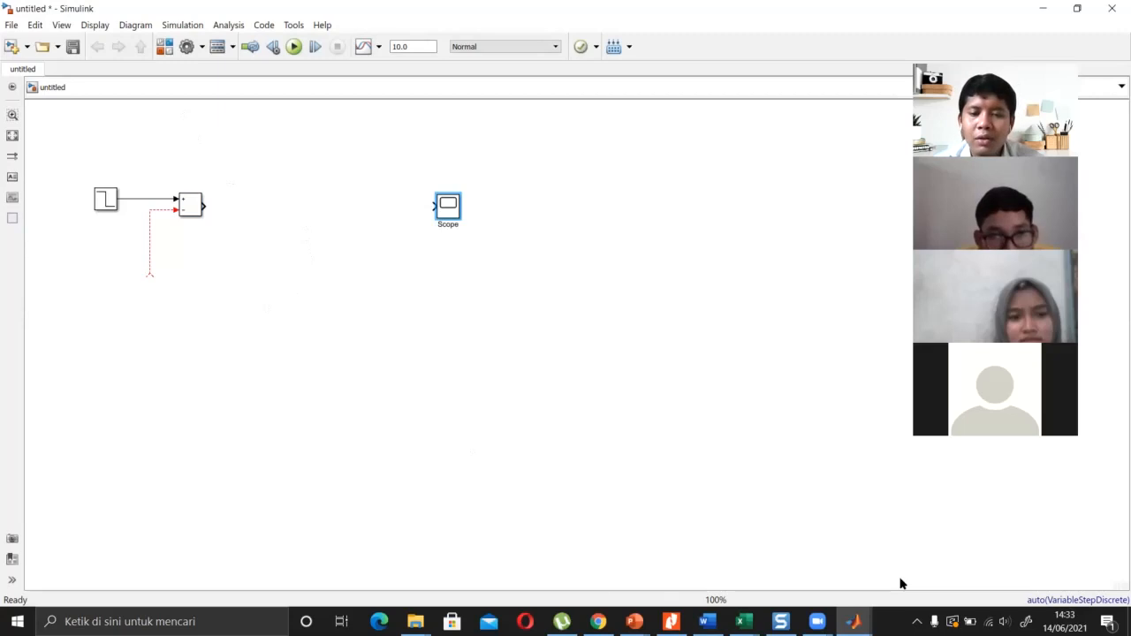
# Insert a Transfer Fcn block from the Continuous library between the Add block and the Scope, connecting it in line.
pyautogui.click(854, 621)
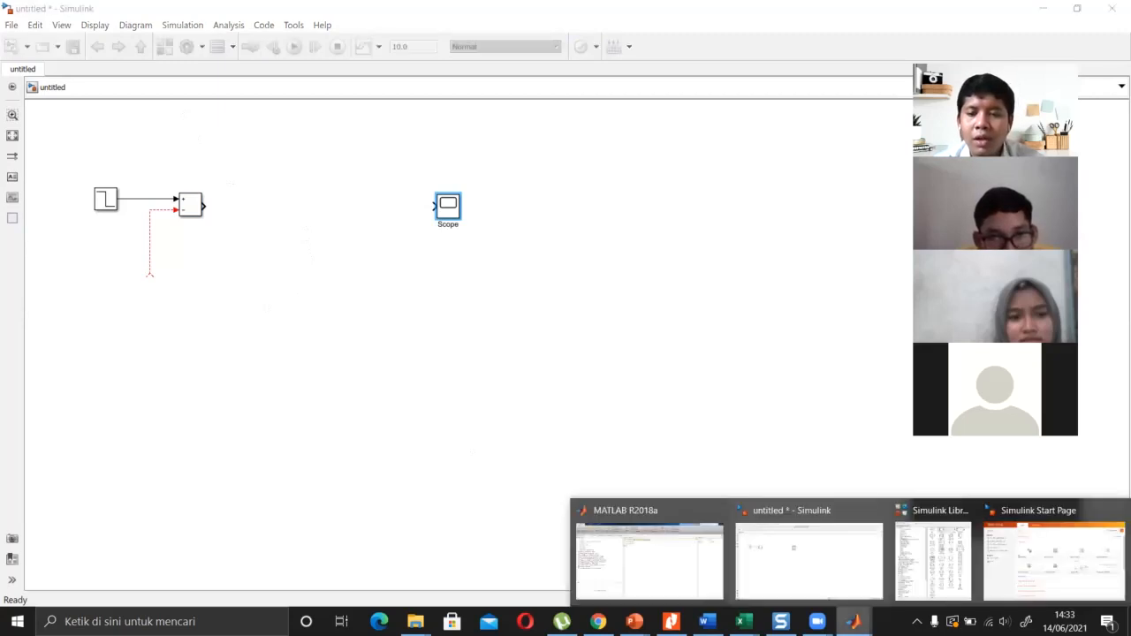
pyautogui.click(929, 564)
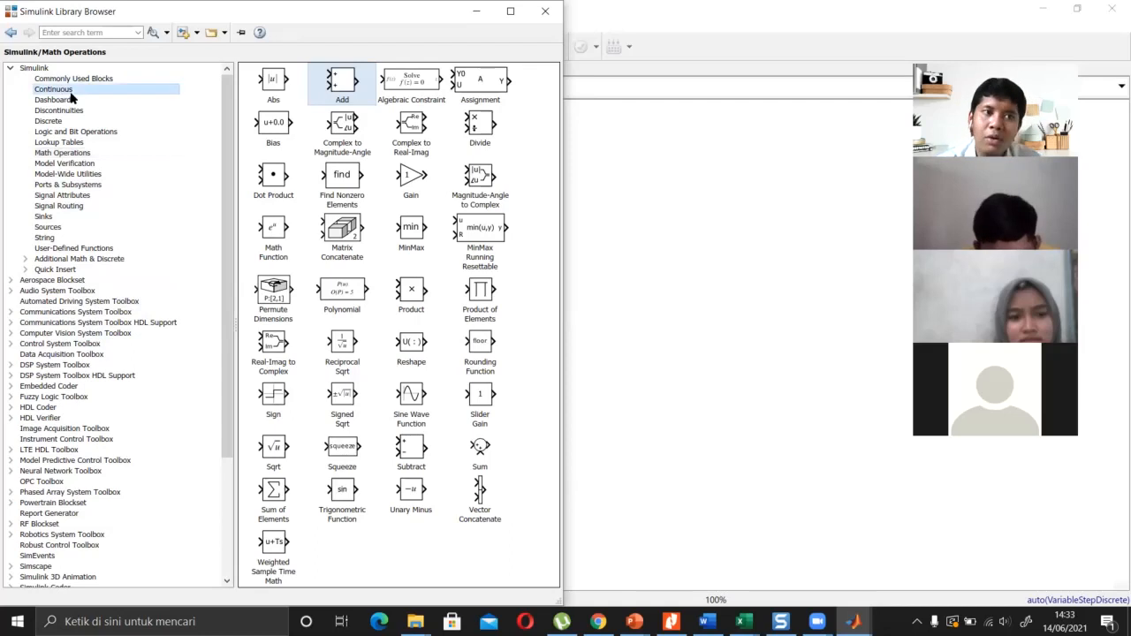
pyautogui.click(66, 90)
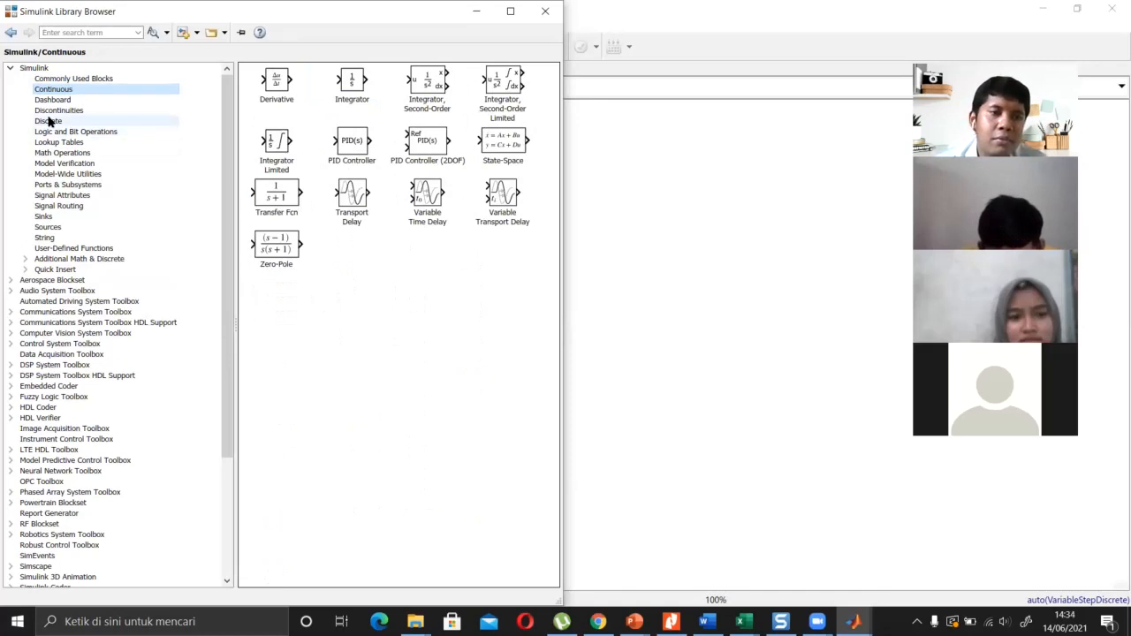
pyautogui.click(49, 121)
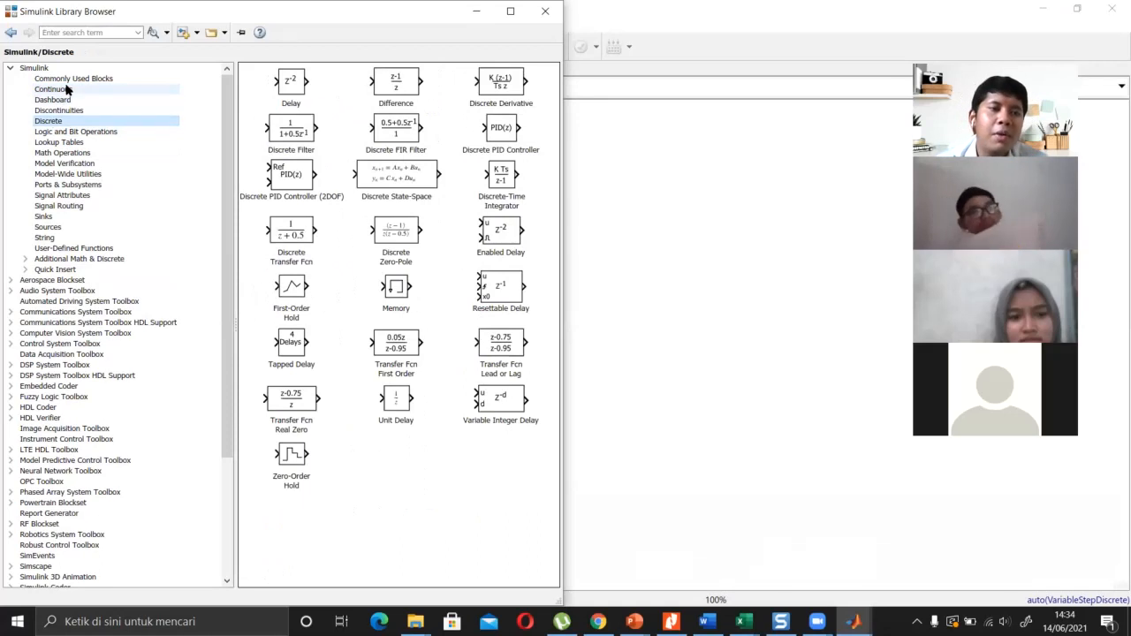
pyautogui.click(75, 90)
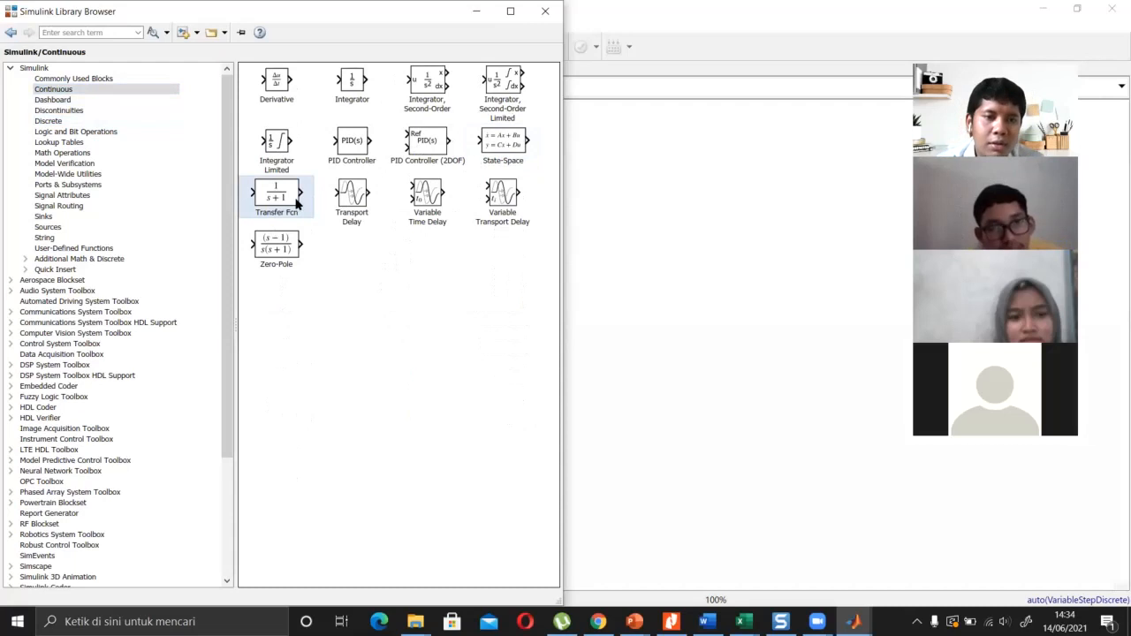
pyautogui.moveTo(290, 203)
pyautogui.mouseDown()
pyautogui.moveTo(510, 246)
pyautogui.moveTo(614, 249)
pyautogui.moveTo(318, 245)
pyautogui.moveTo(262, 215)
pyautogui.moveTo(269, 208)
pyautogui.mouseUp()
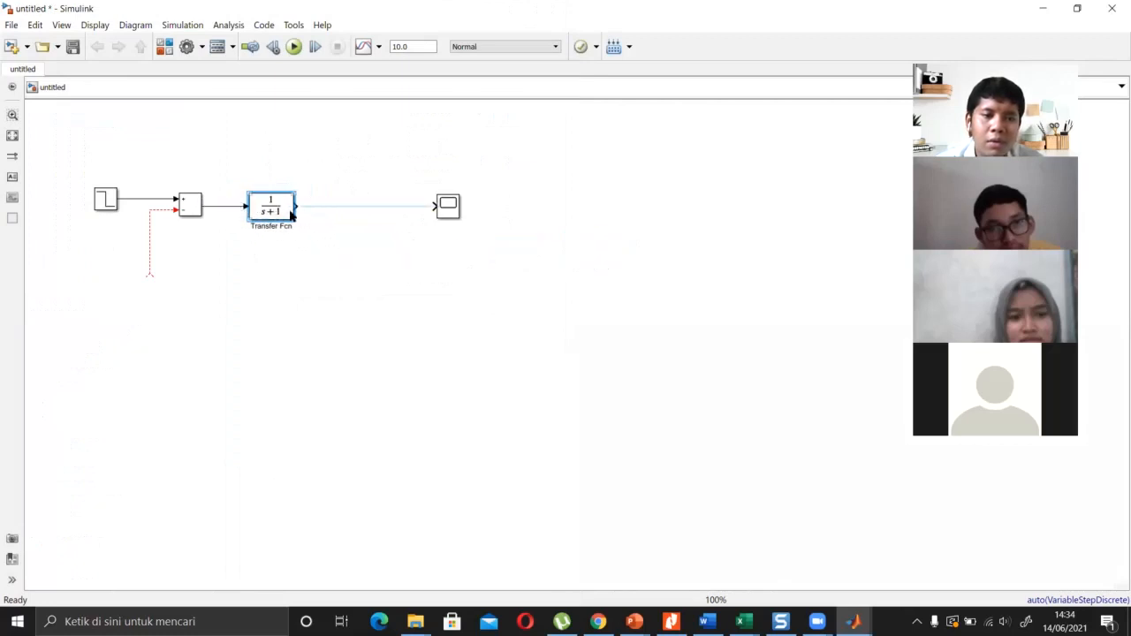
pyautogui.moveTo(297, 212); pyautogui.dragTo(323, 212)
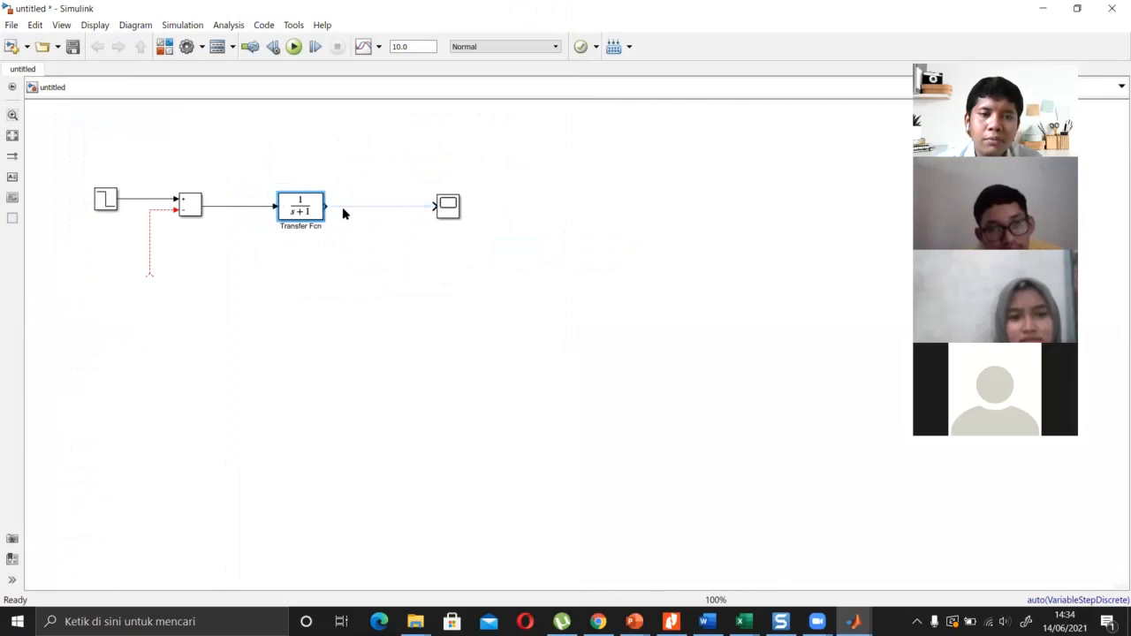
# Connect the feedback line to the Transfer Fcn's output signal and lower the loop's horizontal segment well below the blocks.
pyautogui.moveTo(149, 276); pyautogui.dragTo(392, 206)
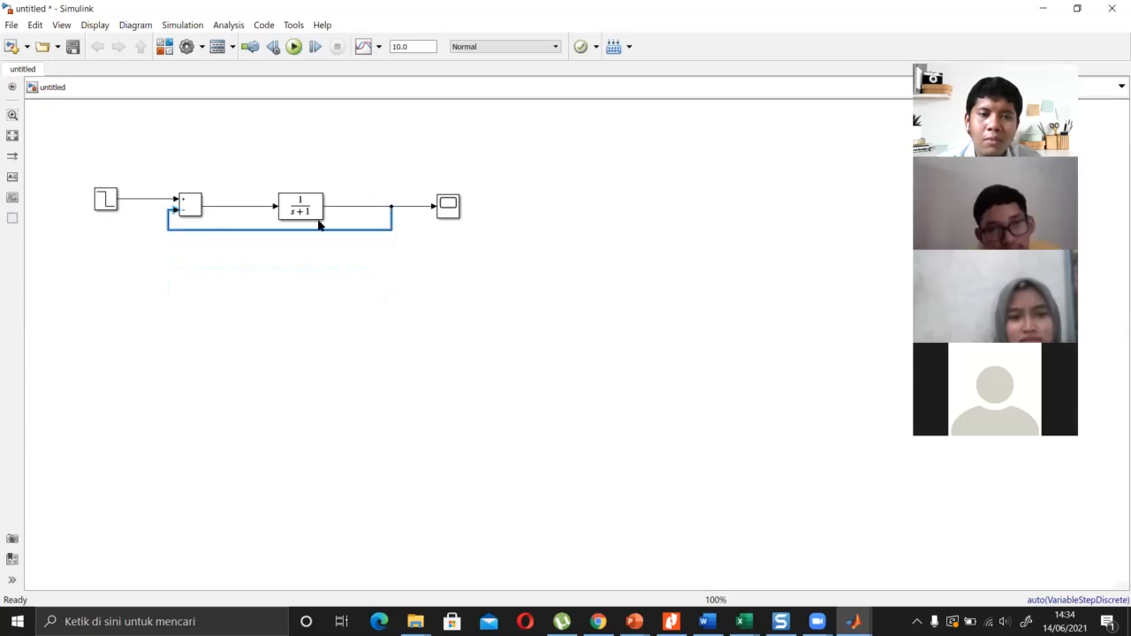
pyautogui.moveTo(296, 237); pyautogui.dragTo(293, 287)
pyautogui.click(227, 320)
pyautogui.click(168, 240)
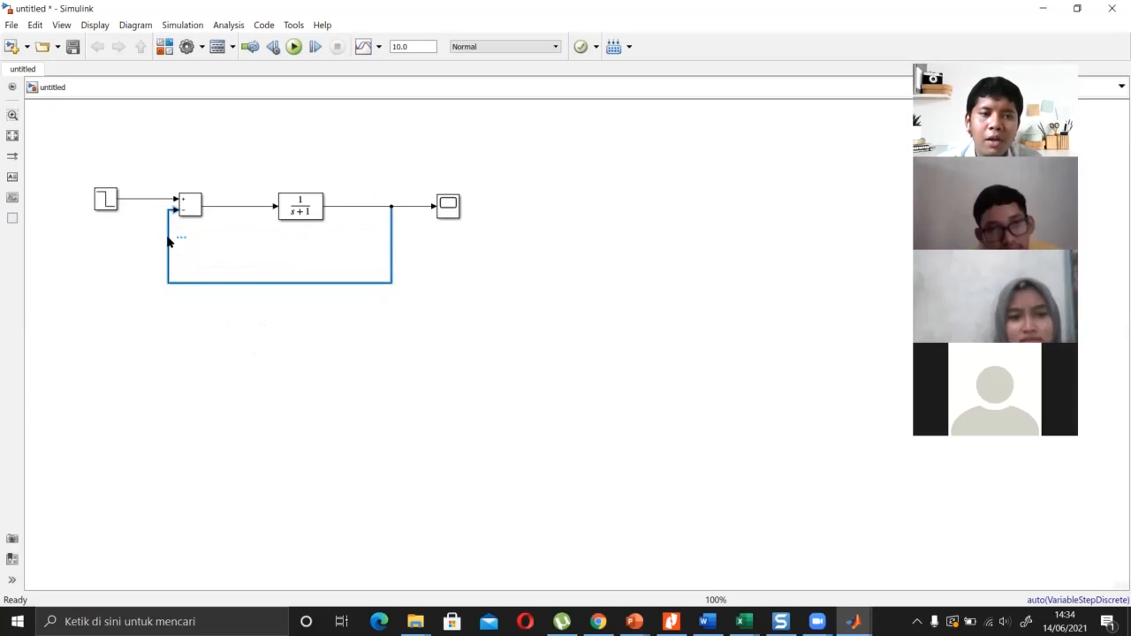
# Tidy the spacing of the Step, Add, Transfer Fcn and Scope blocks and shift the feedback line's vertical segment slightly left.
pyautogui.moveTo(195, 203); pyautogui.dragTo(223, 210)
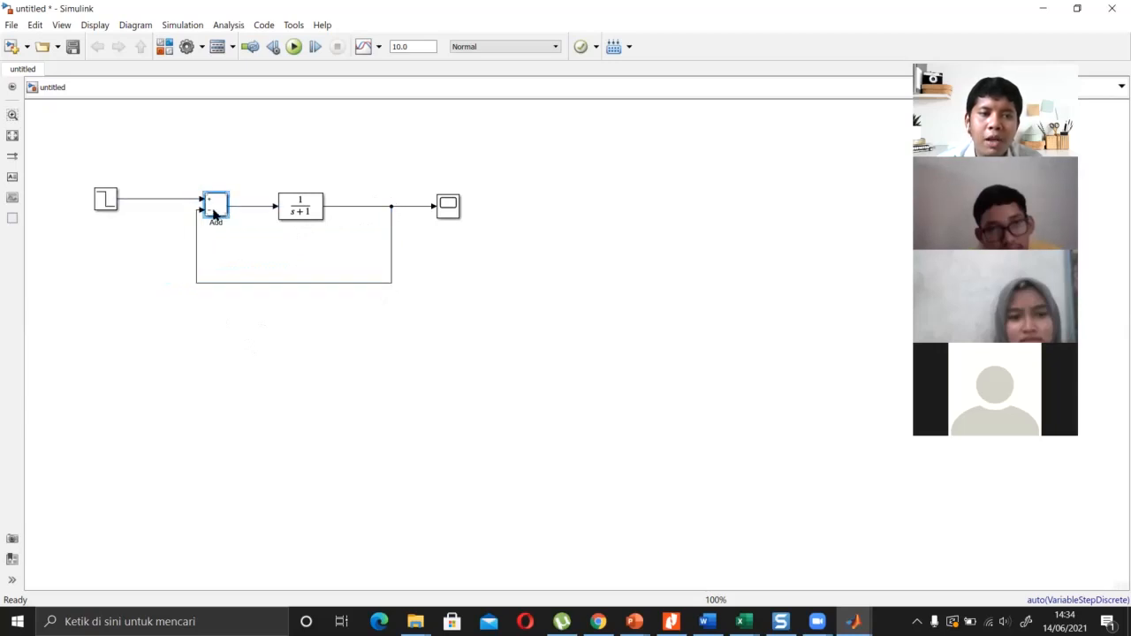
pyautogui.moveTo(116, 193); pyautogui.dragTo(154, 202)
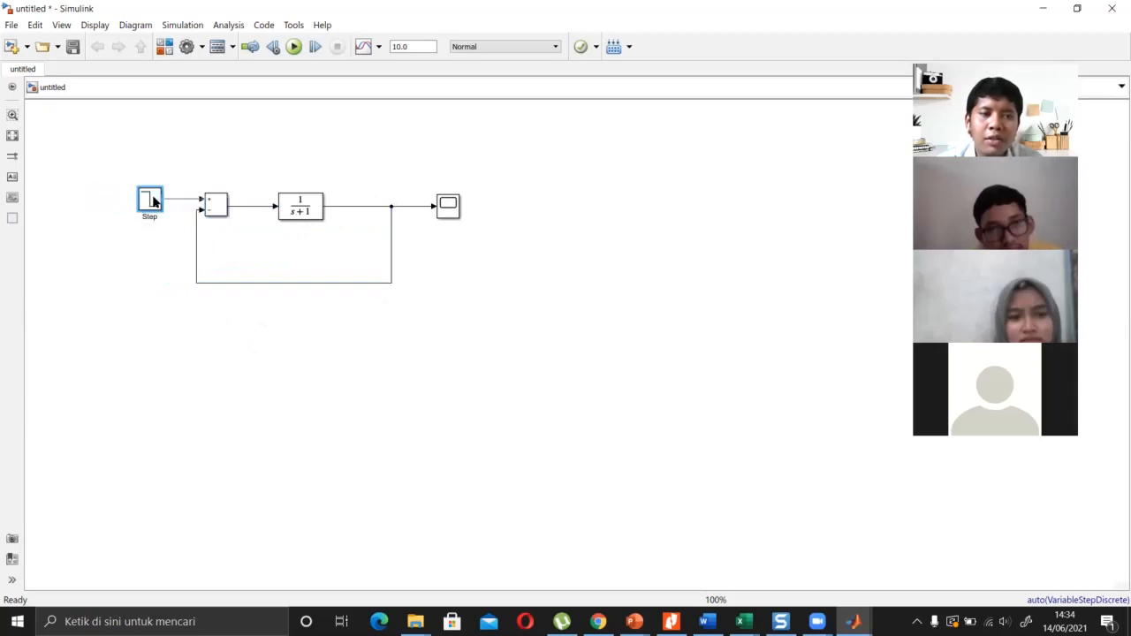
pyautogui.moveTo(294, 214); pyautogui.dragTo(328, 215)
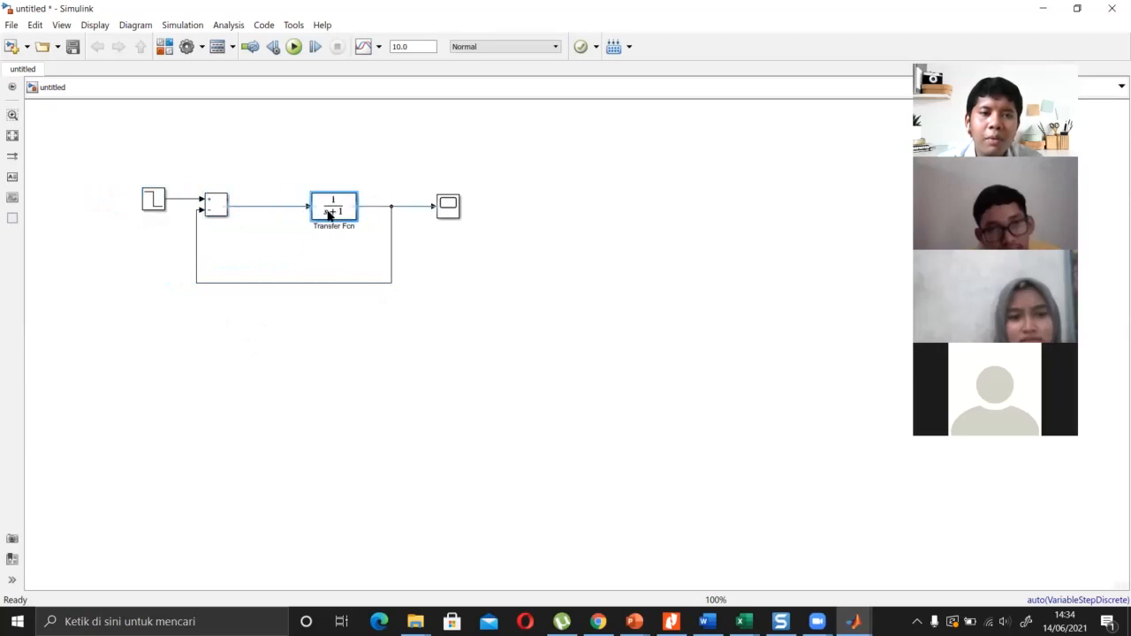
pyautogui.moveTo(196, 239); pyautogui.dragTo(187, 251)
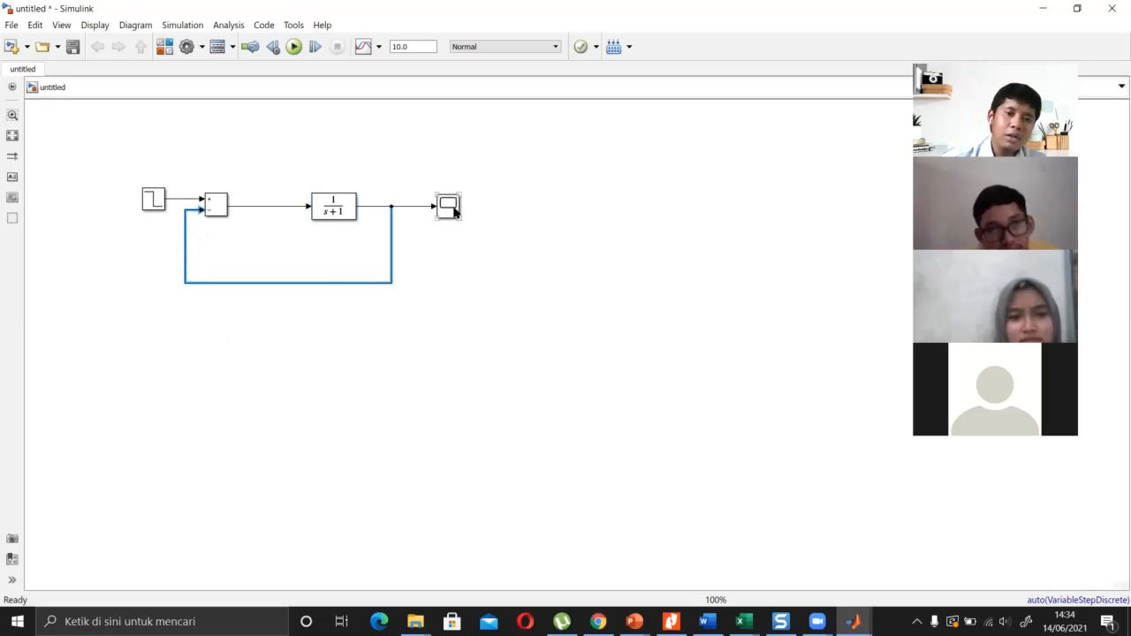
pyautogui.moveTo(445, 205); pyautogui.dragTo(434, 207)
pyautogui.click(223, 347)
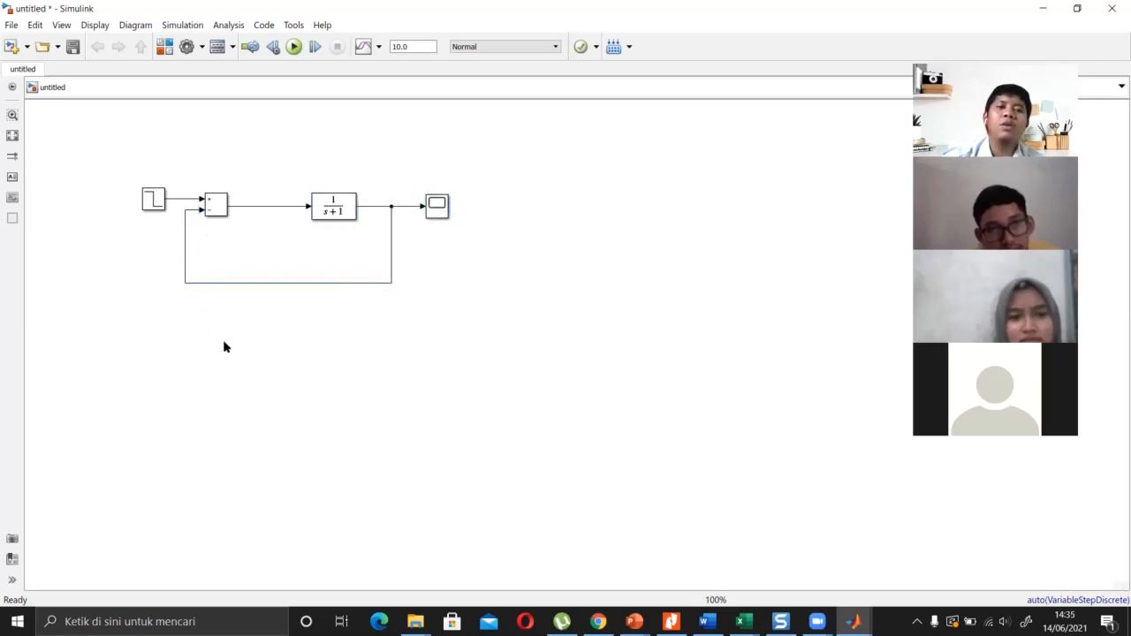
pyautogui.click(324, 215)
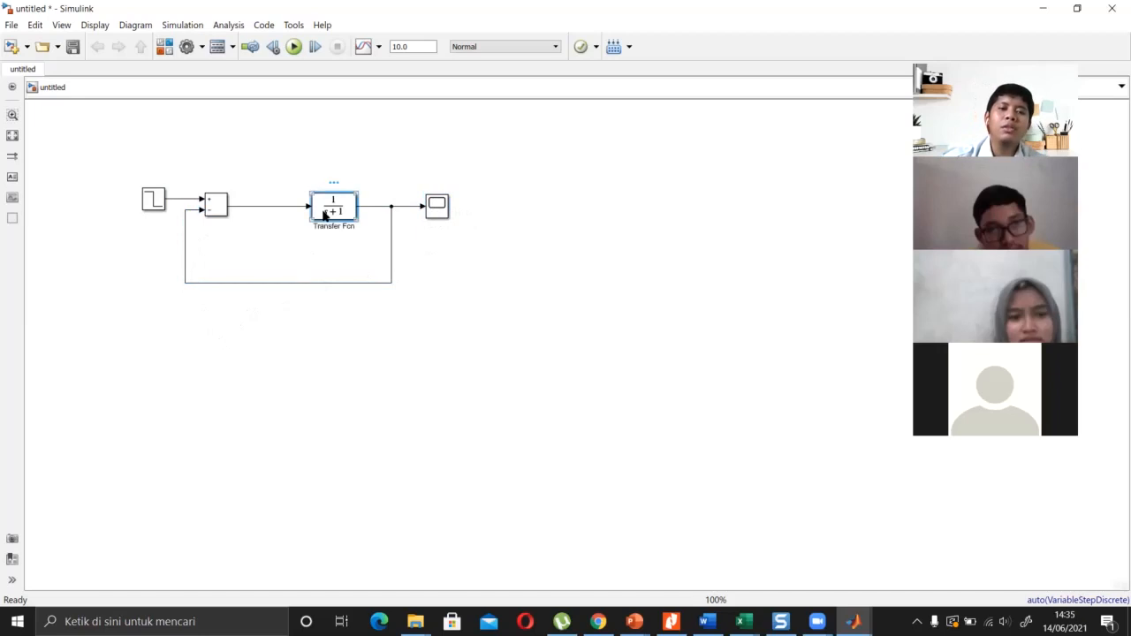
pyautogui.click(159, 199)
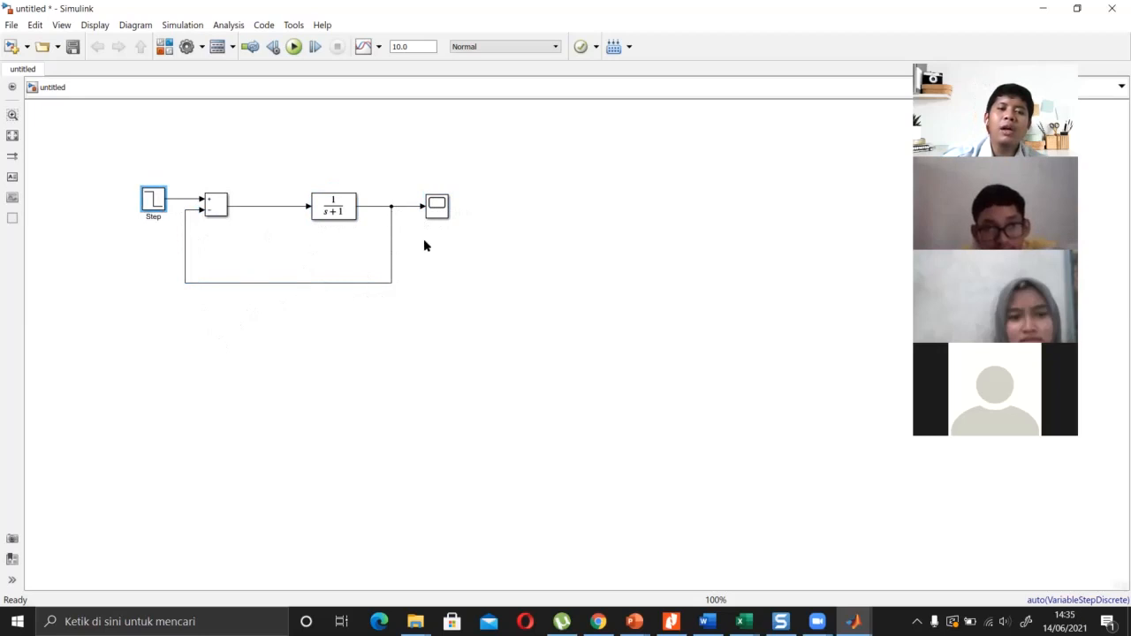
# Switch to the Pengendali Proporsional PDF in Nitro Pro and go back to the Topik 5 heading on page 1.
pyautogui.click(438, 207)
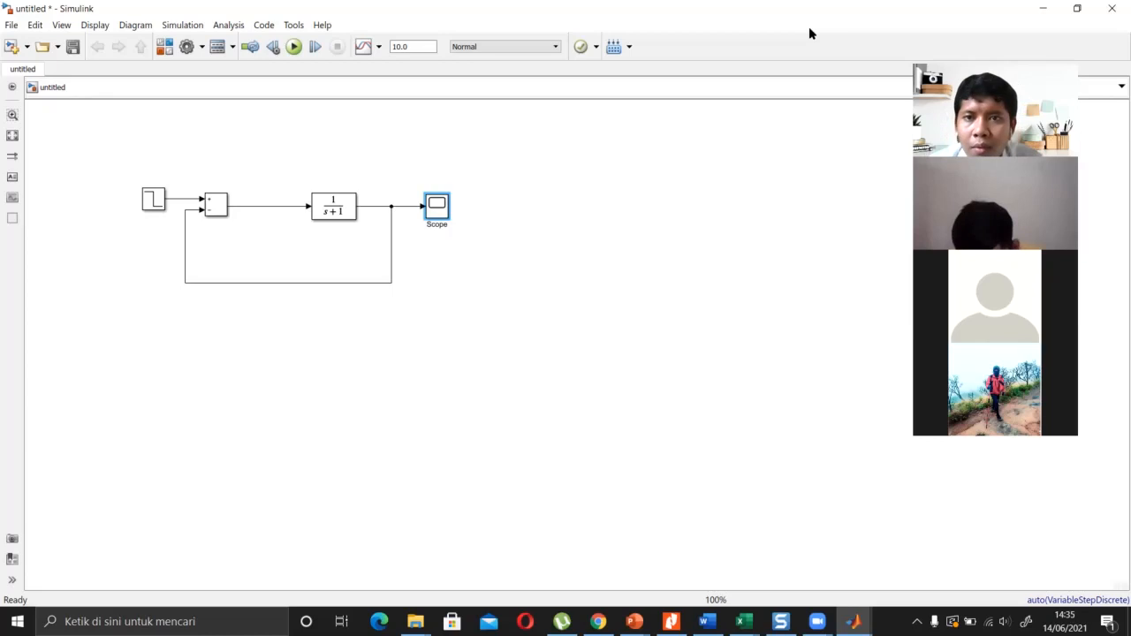
pyautogui.hotkey('alt', 'Tab')
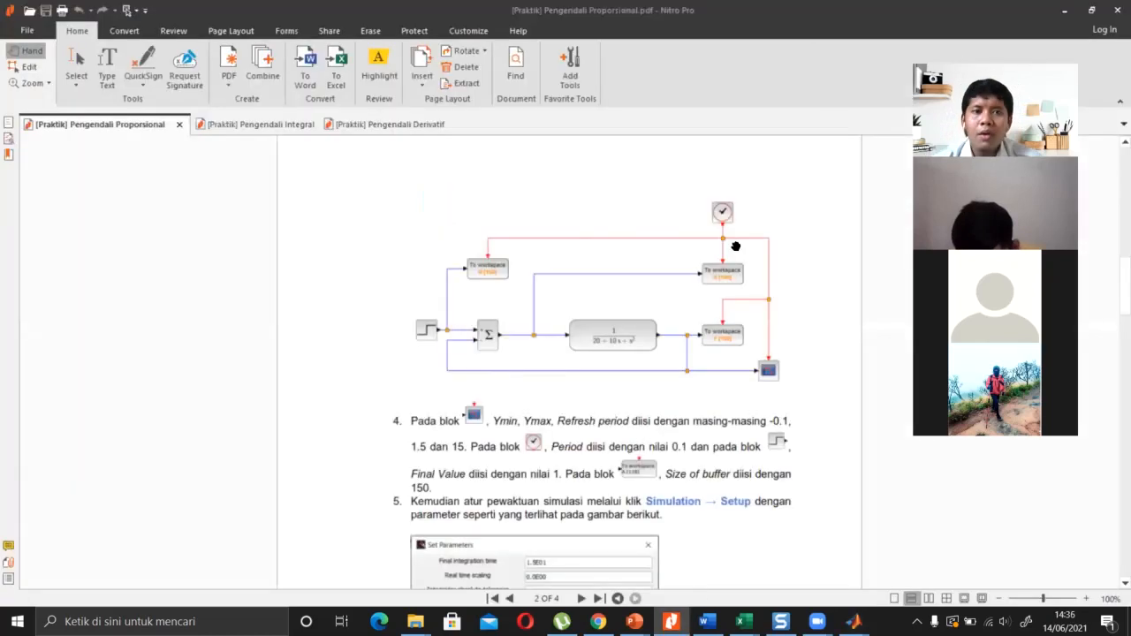
pyautogui.scroll(10, 453, 324)
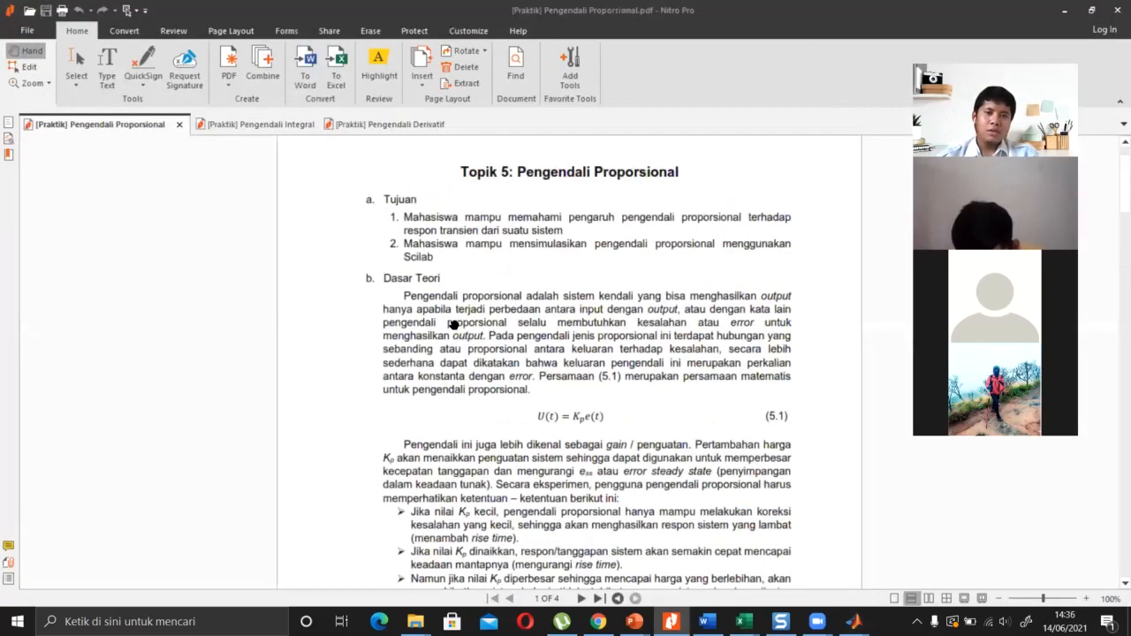
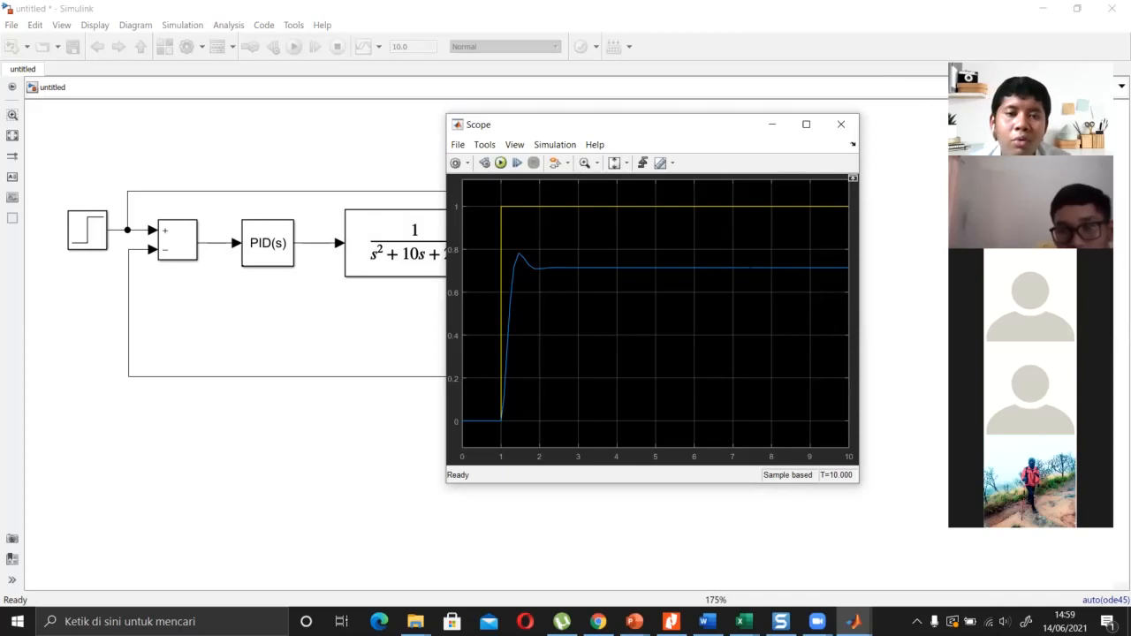
# Close the Scope window and bring up the stepinfo documentation page in MATLAB Help.
pyautogui.click(836, 132)
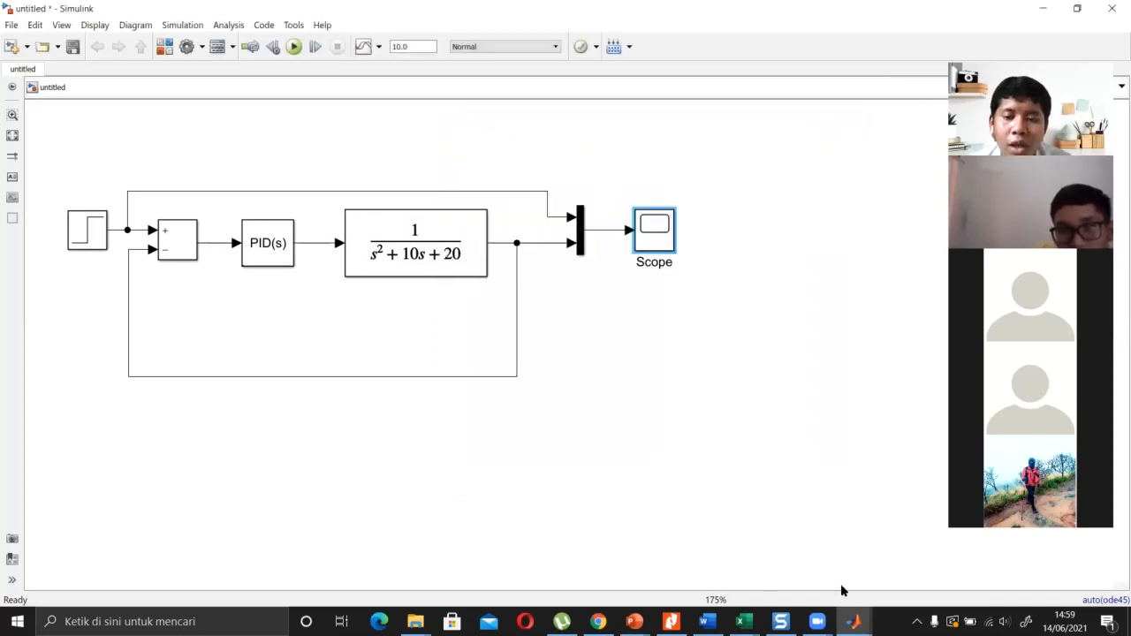
pyautogui.click(853, 621)
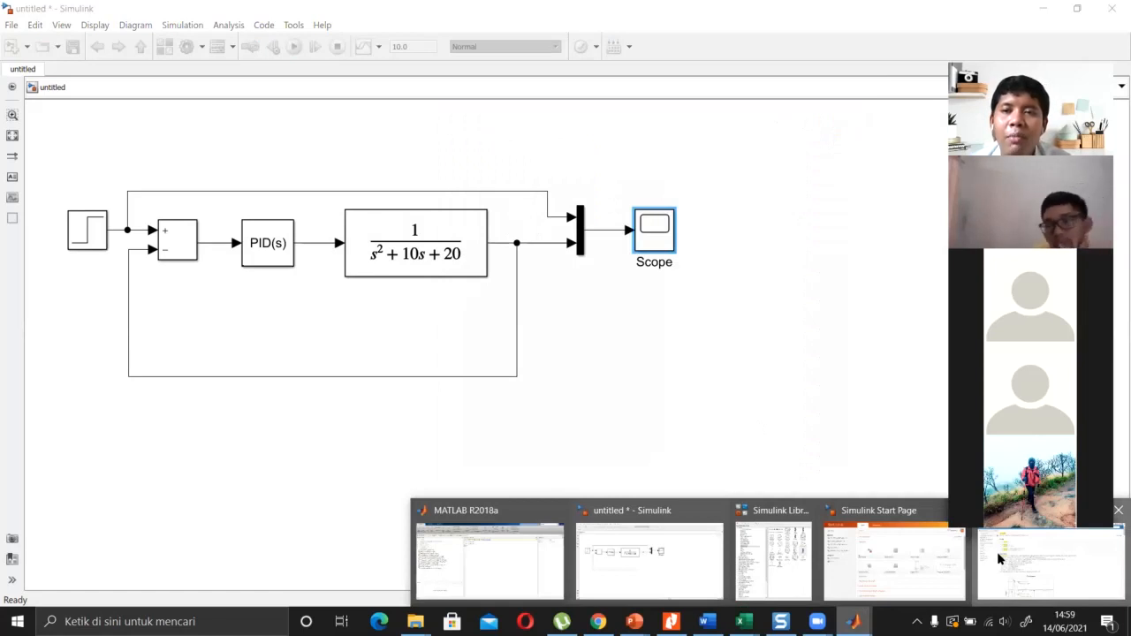
pyautogui.click(1047, 556)
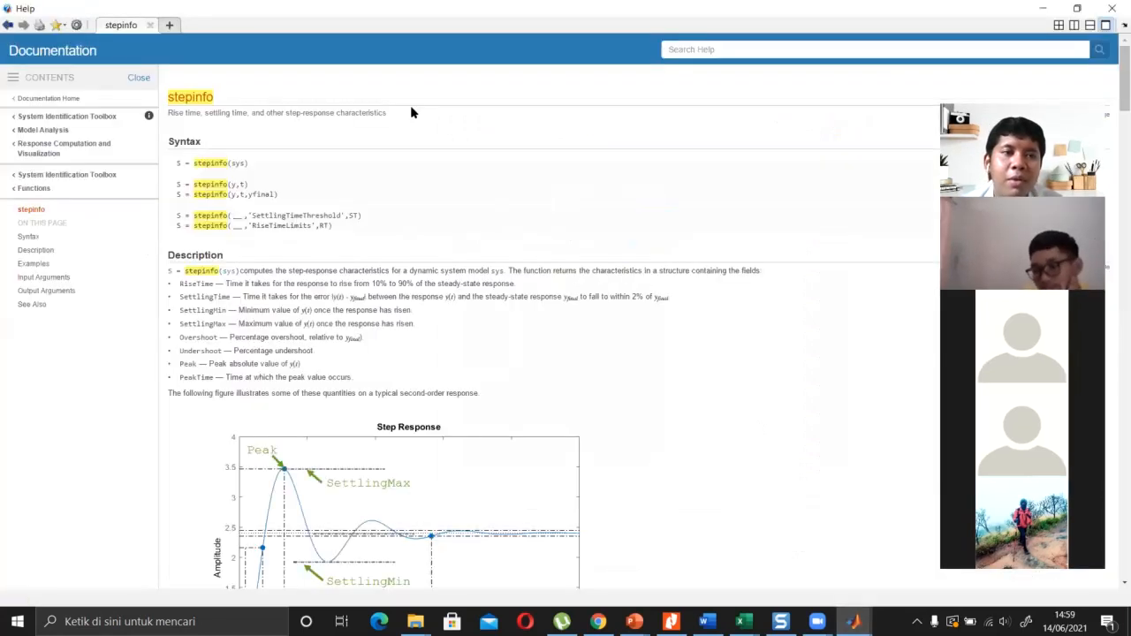
pyautogui.click(729, 50)
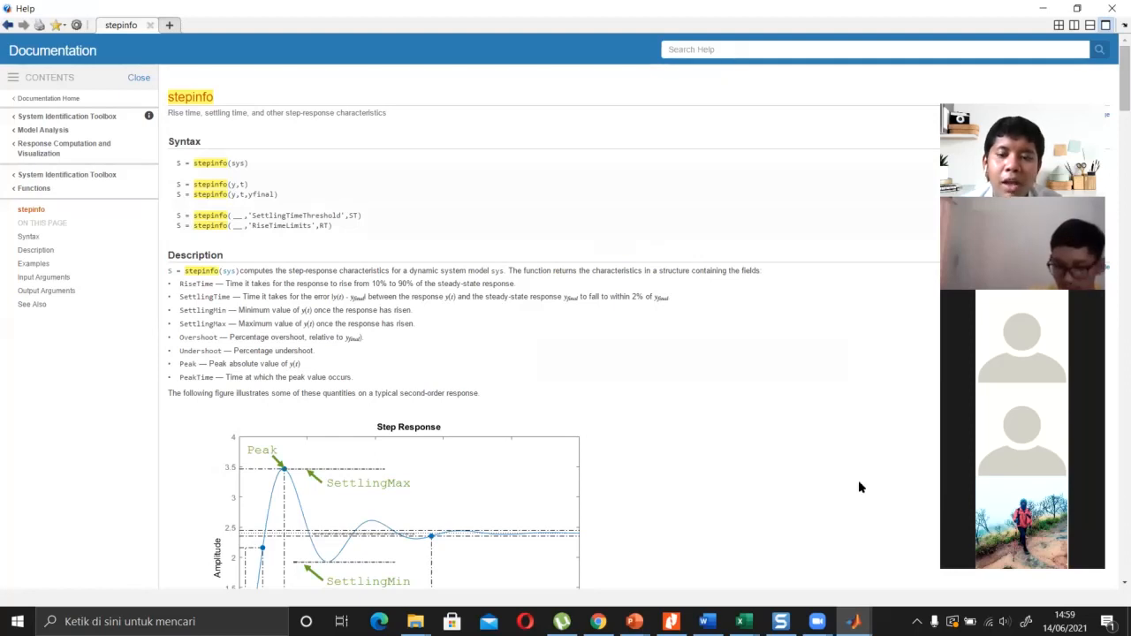
# Switch to the main MATLAB window and search the documentation for stepinfo.
pyautogui.moveTo(852, 621)
pyautogui.click(508, 563)
pyautogui.click(1022, 27)
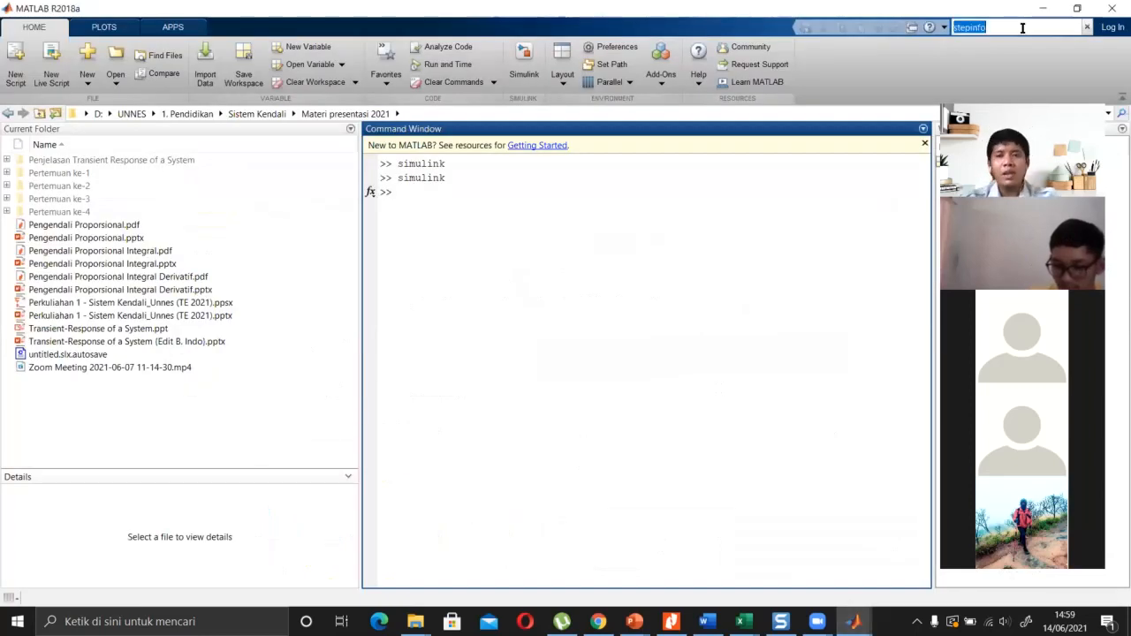
pyautogui.click(1022, 28)
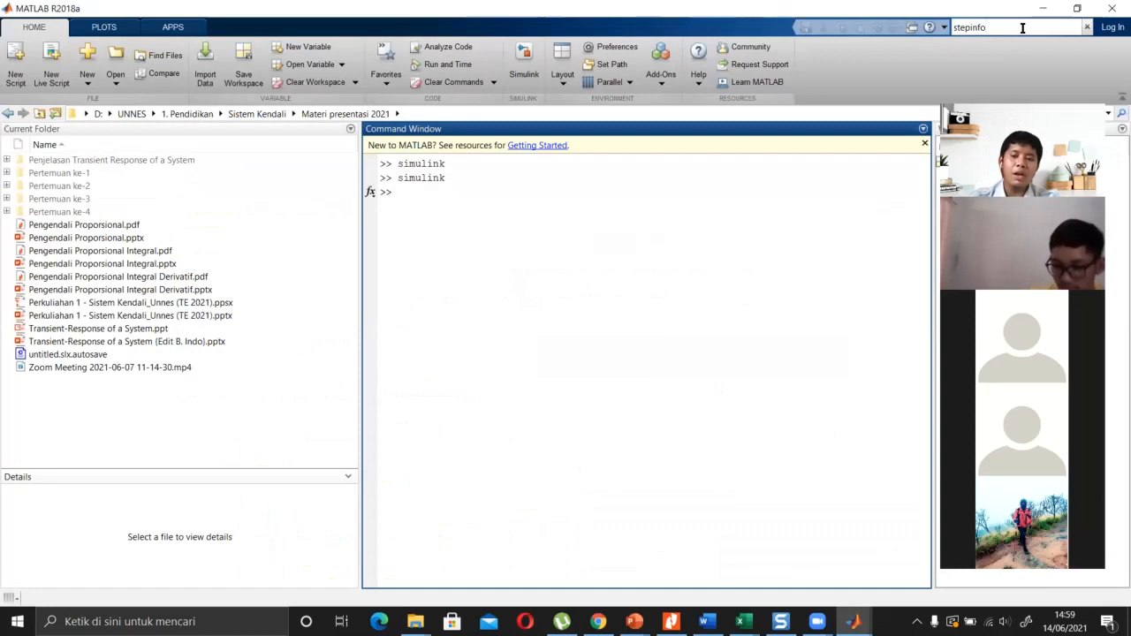
pyautogui.moveTo(1022, 28); pyautogui.dragTo(954, 27)
pyautogui.press('BackSpace')
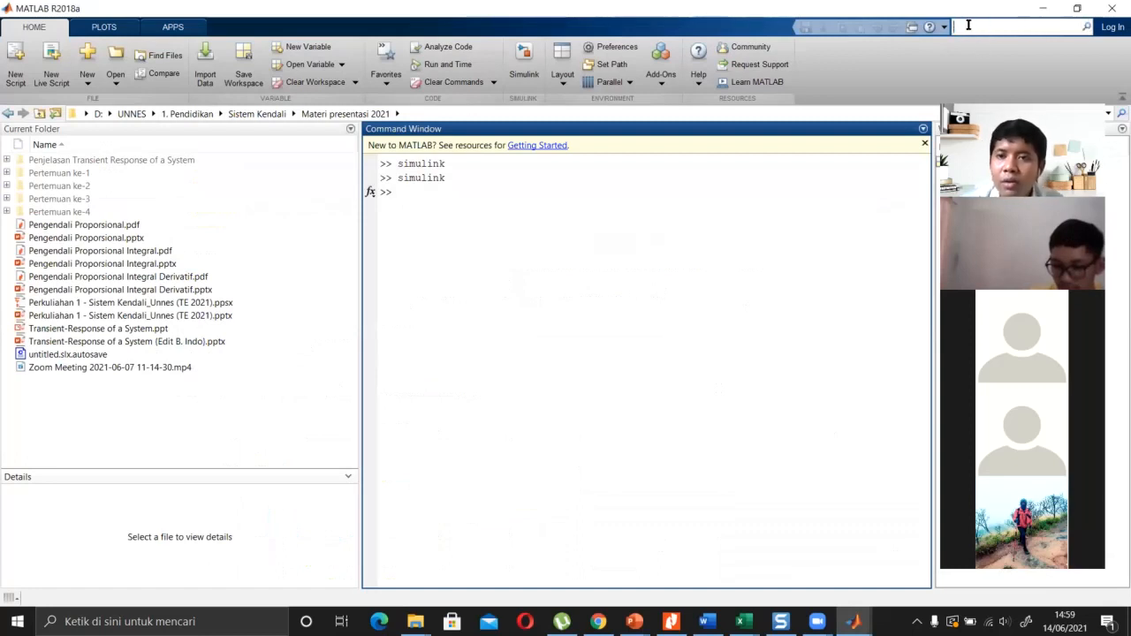
pyautogui.click(1011, 41)
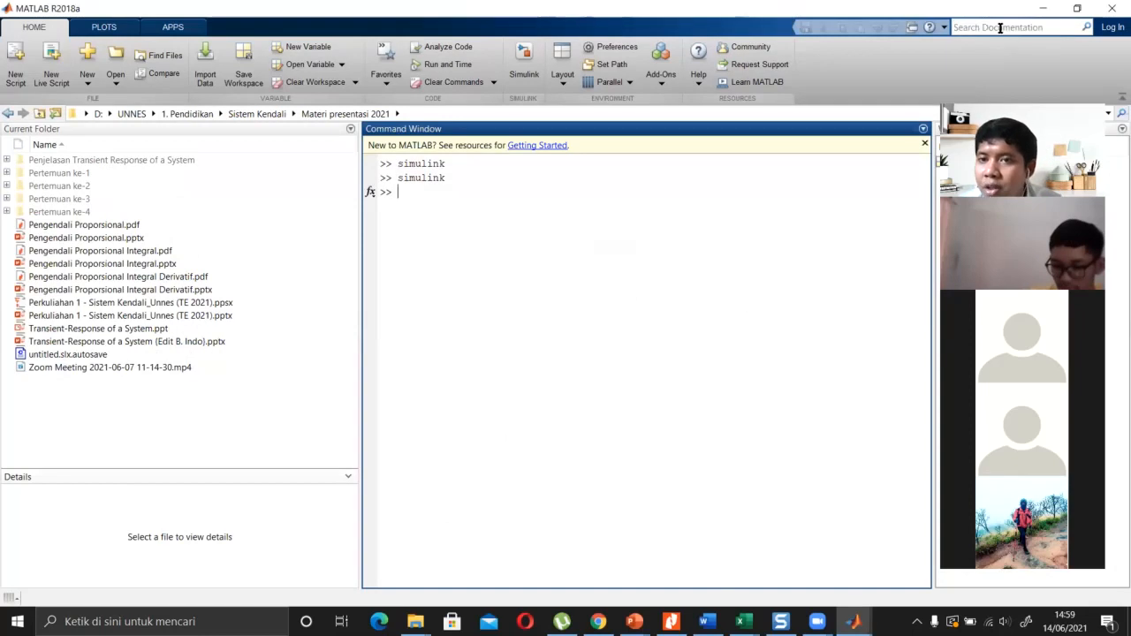
pyautogui.click(1000, 28)
pyautogui.write('s')
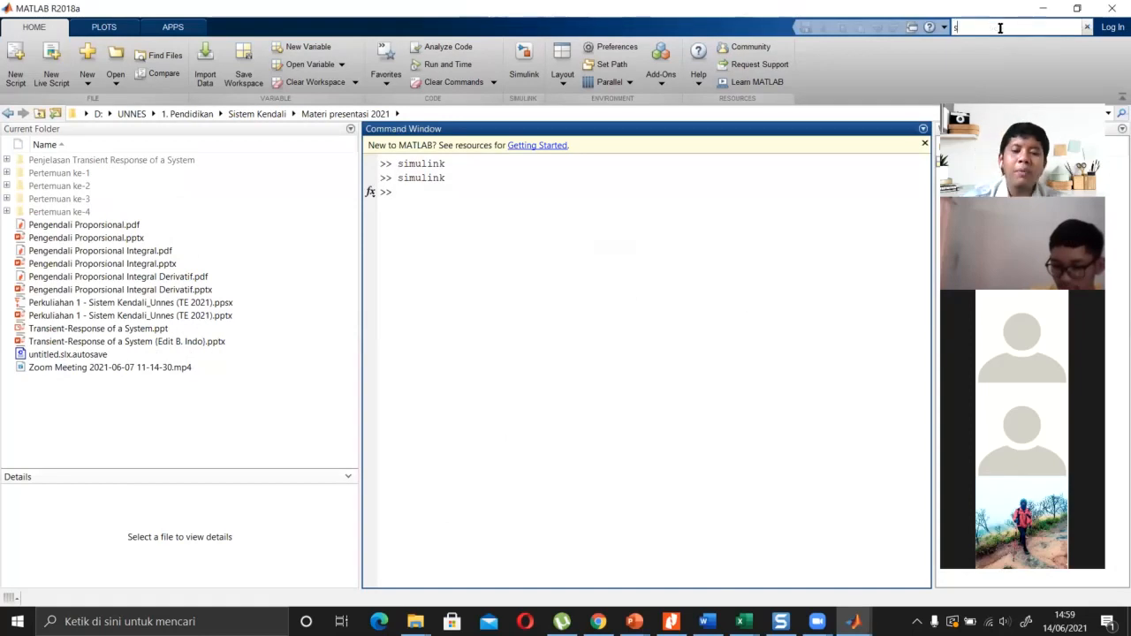
pyautogui.write('tepinfo')
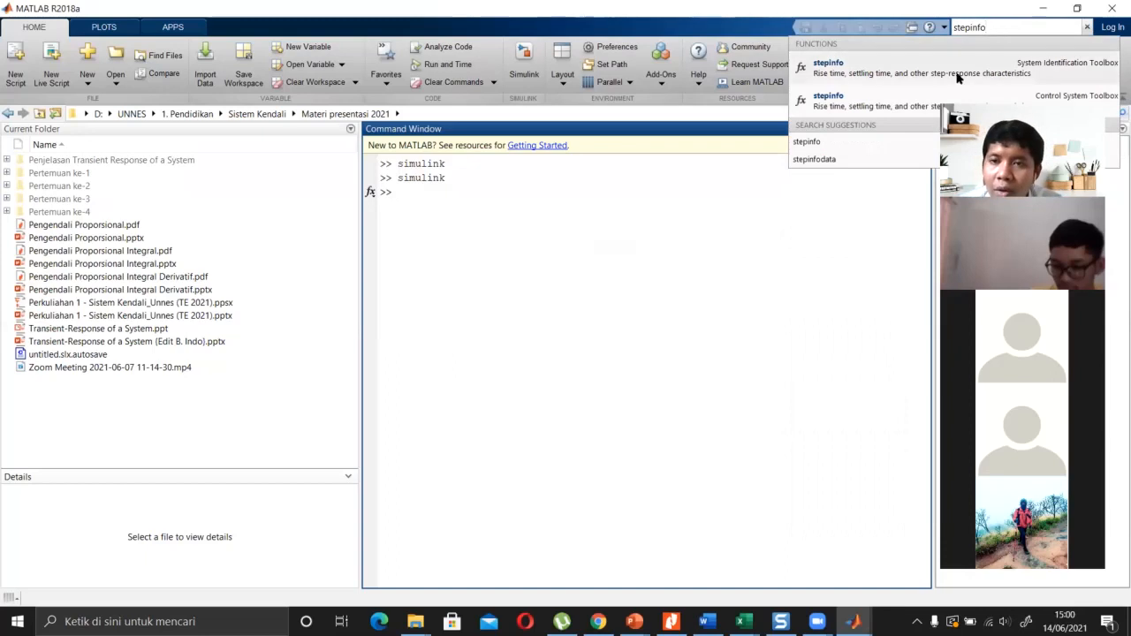
pyautogui.click(841, 333)
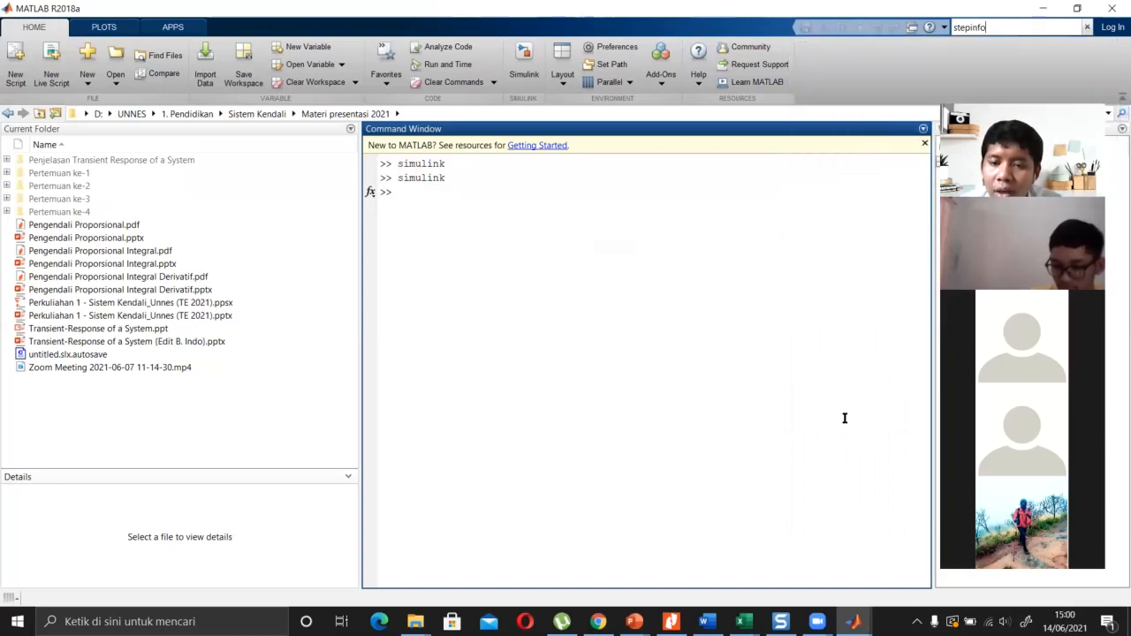
# Return to the stepinfo Help page and examine the stepinfo(y,t) syntax and its y and t arguments.
pyautogui.click(853, 621)
pyautogui.moveTo(853, 621)
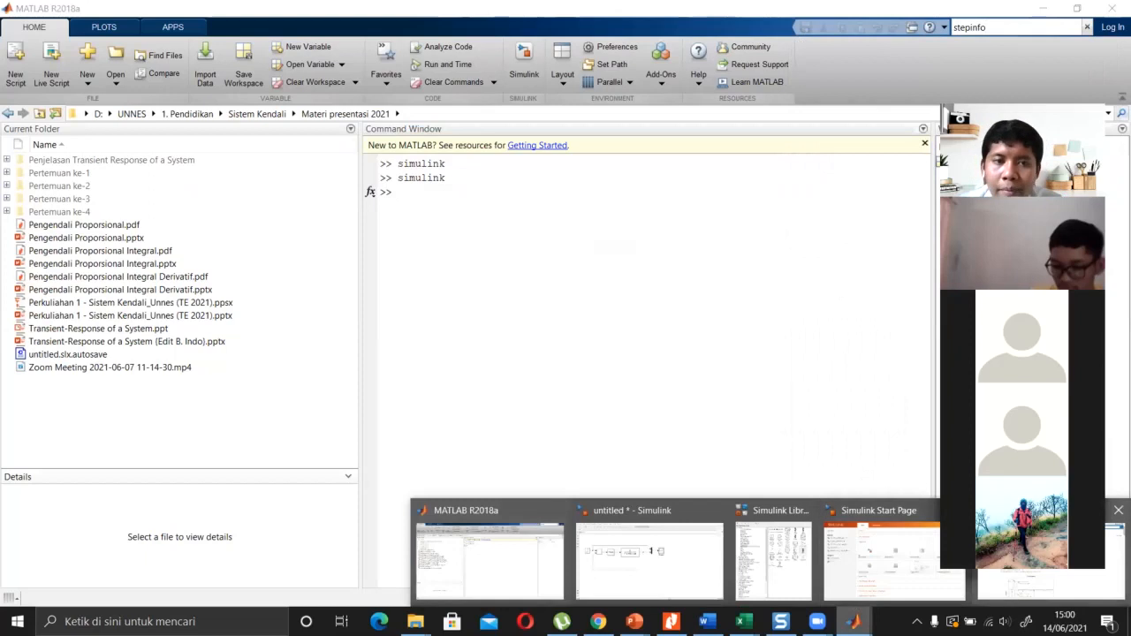
pyautogui.click(1048, 557)
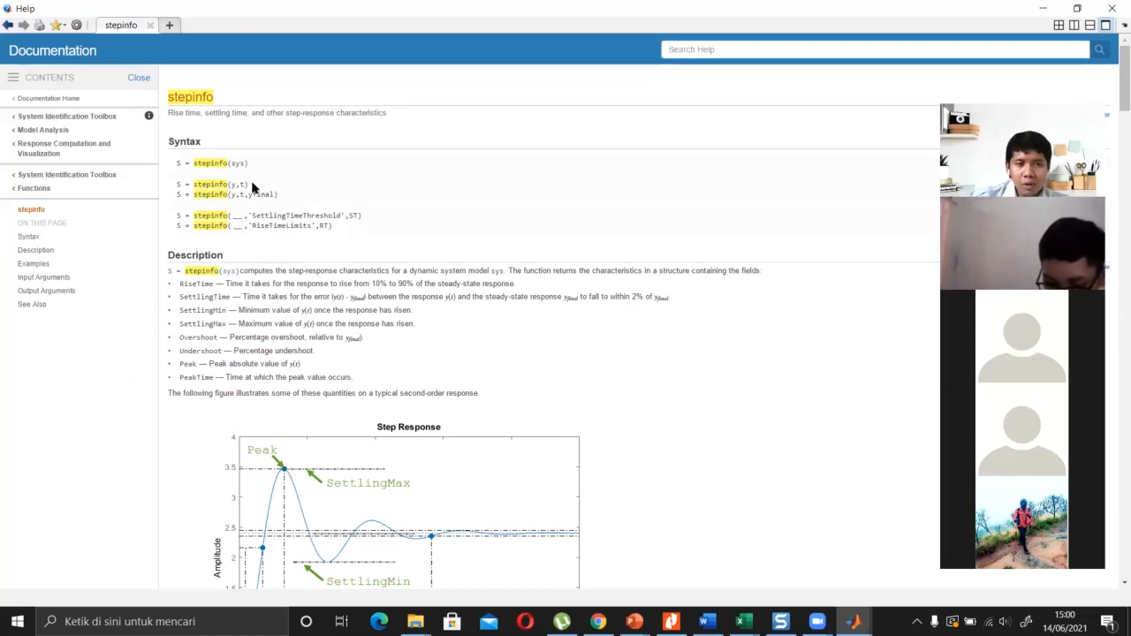
pyautogui.moveTo(249, 184); pyautogui.dragTo(202, 185)
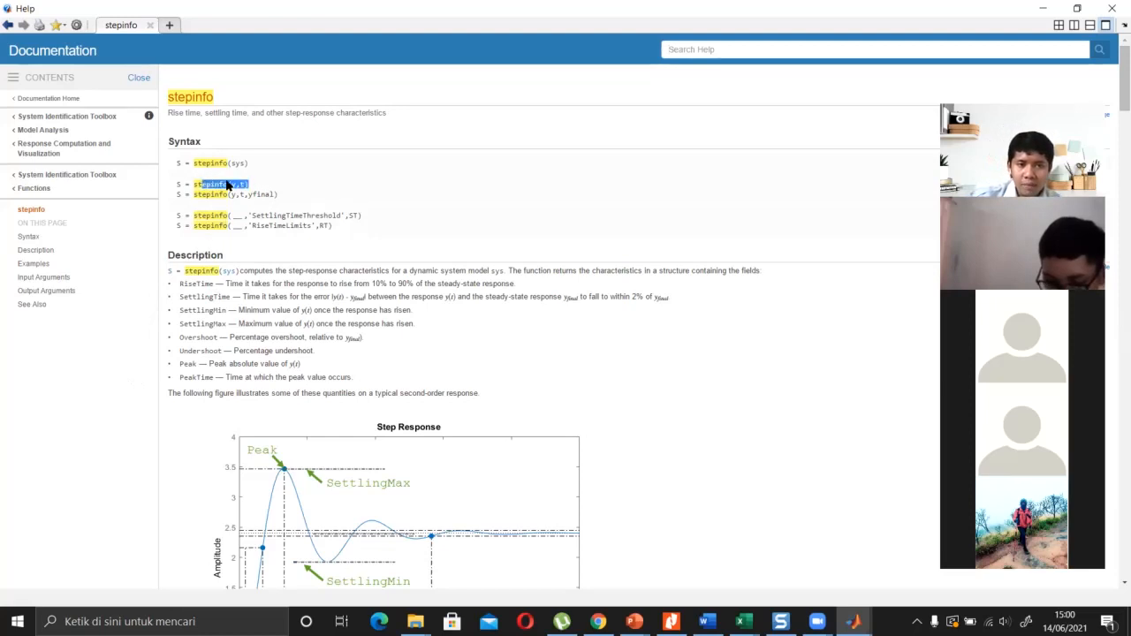
pyautogui.click(204, 196)
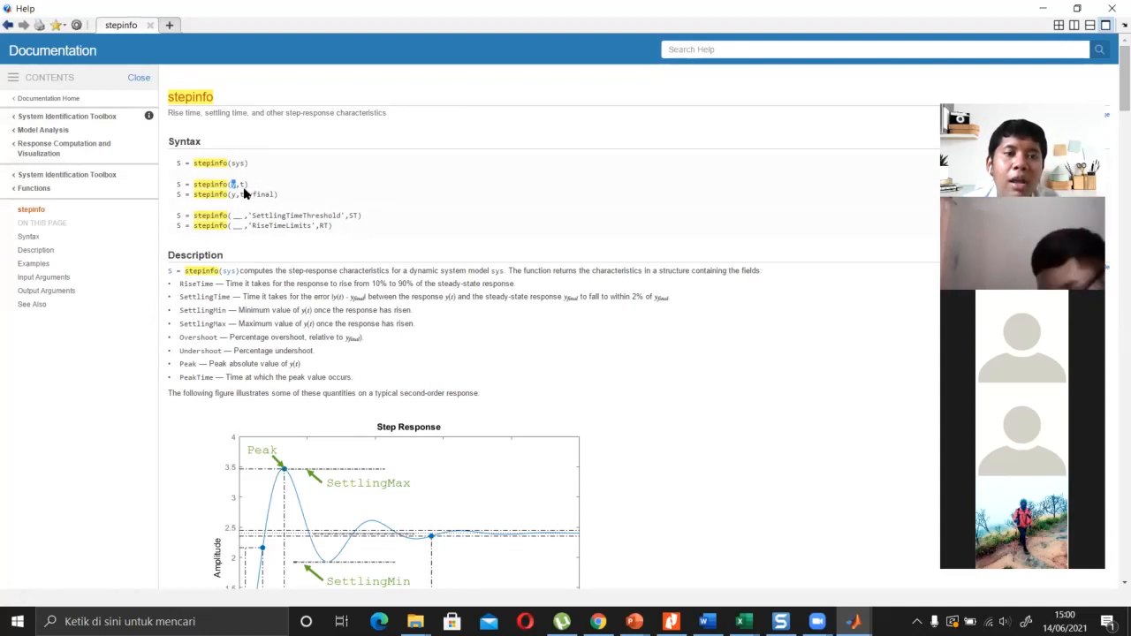
pyautogui.click(244, 188)
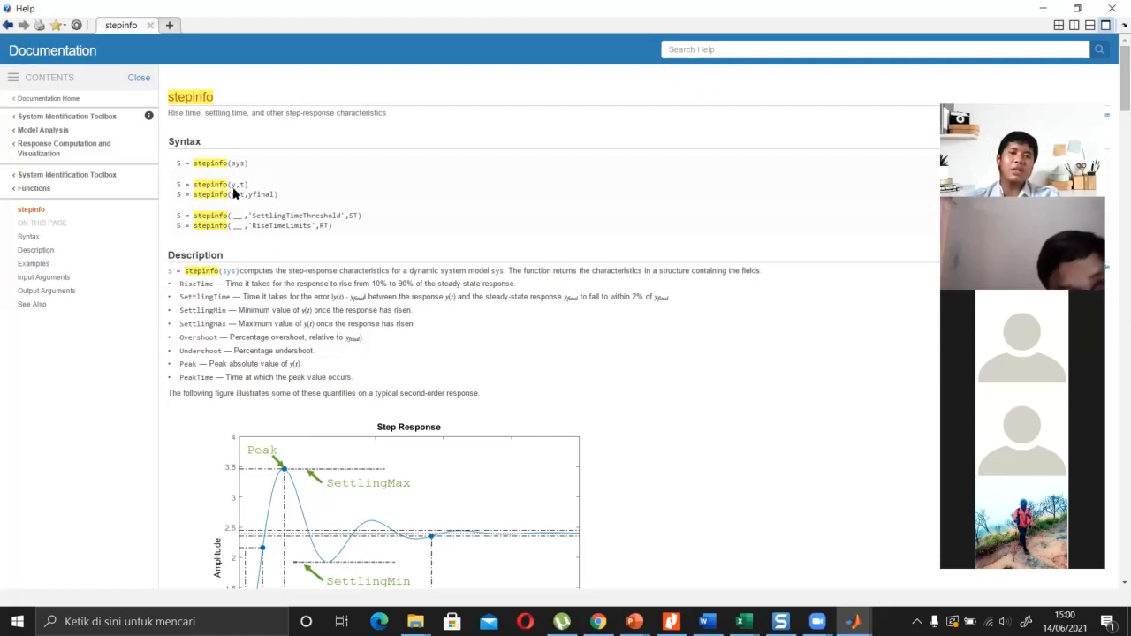
# Leave the Help page and select the To Workspace block in the Sinks category of the Simulink Library Browser.
pyautogui.moveTo(853, 621)
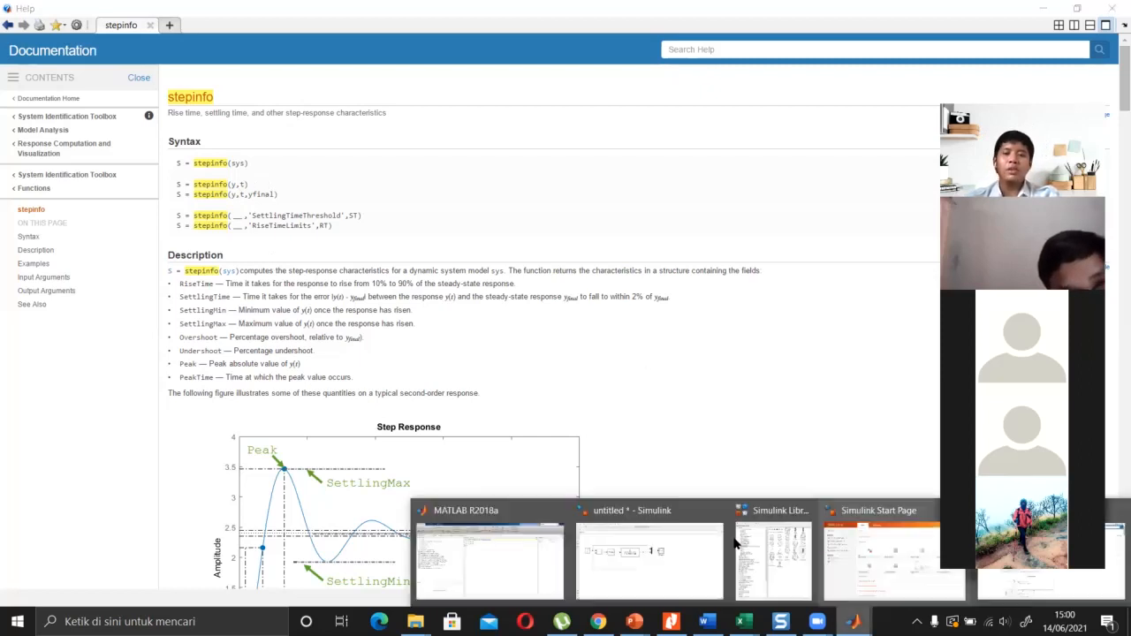
pyautogui.click(618, 550)
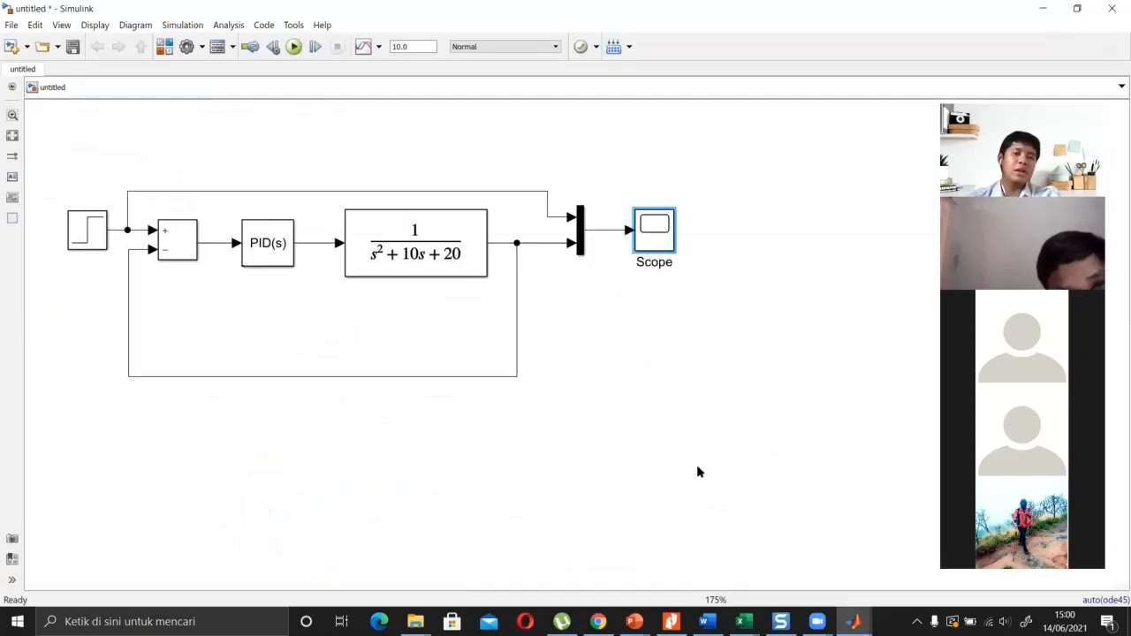
pyautogui.click(861, 616)
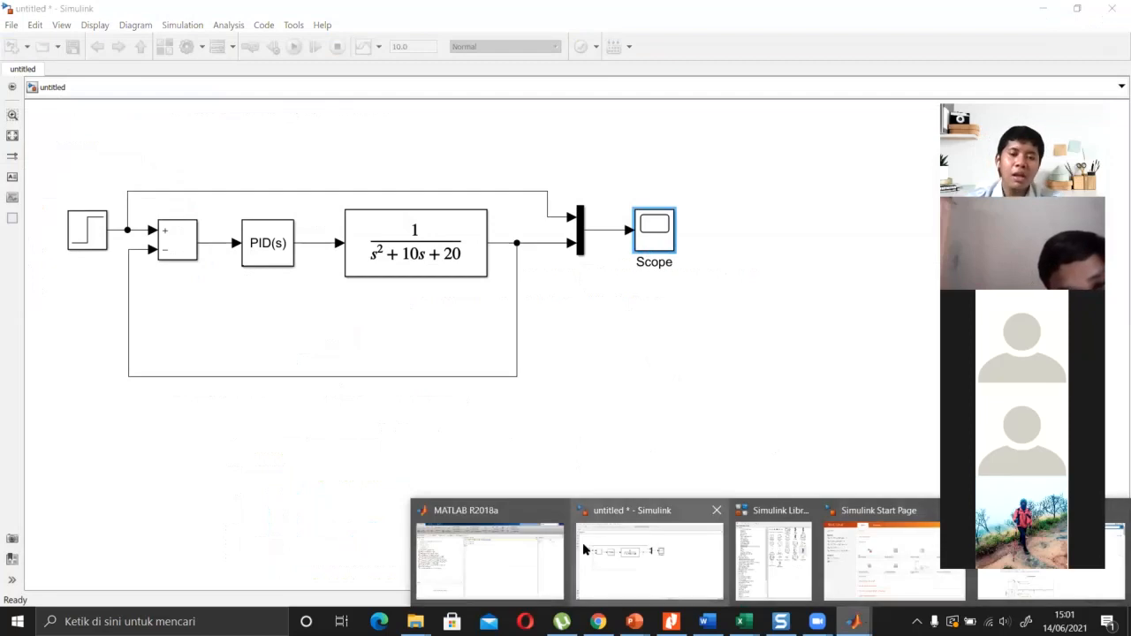
pyautogui.click(533, 542)
pyautogui.click(852, 622)
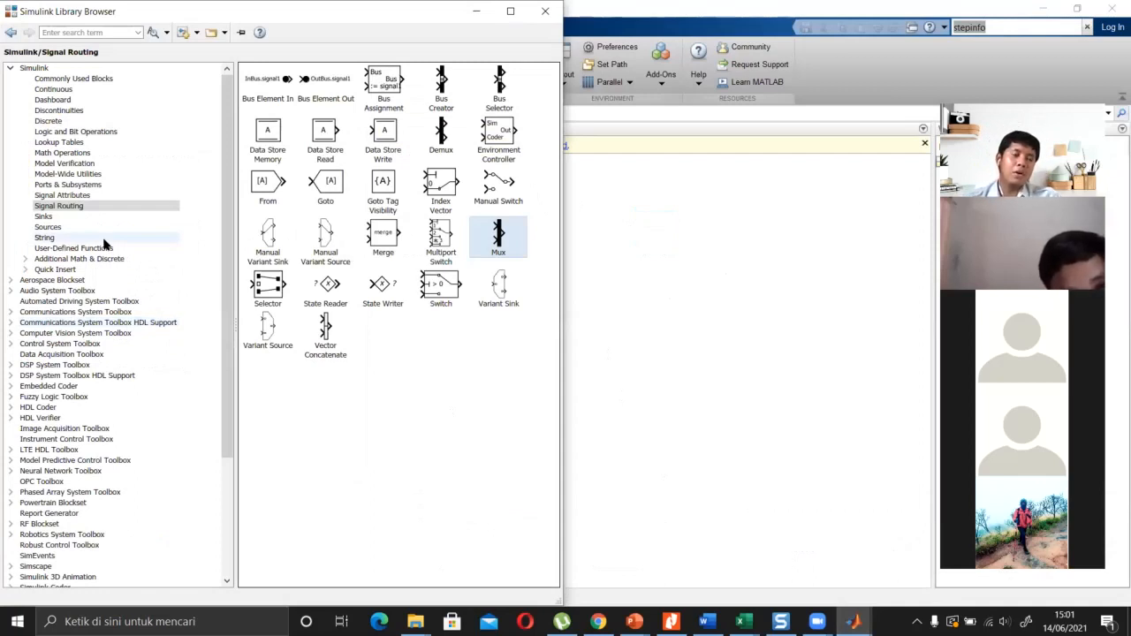
pyautogui.click(65, 218)
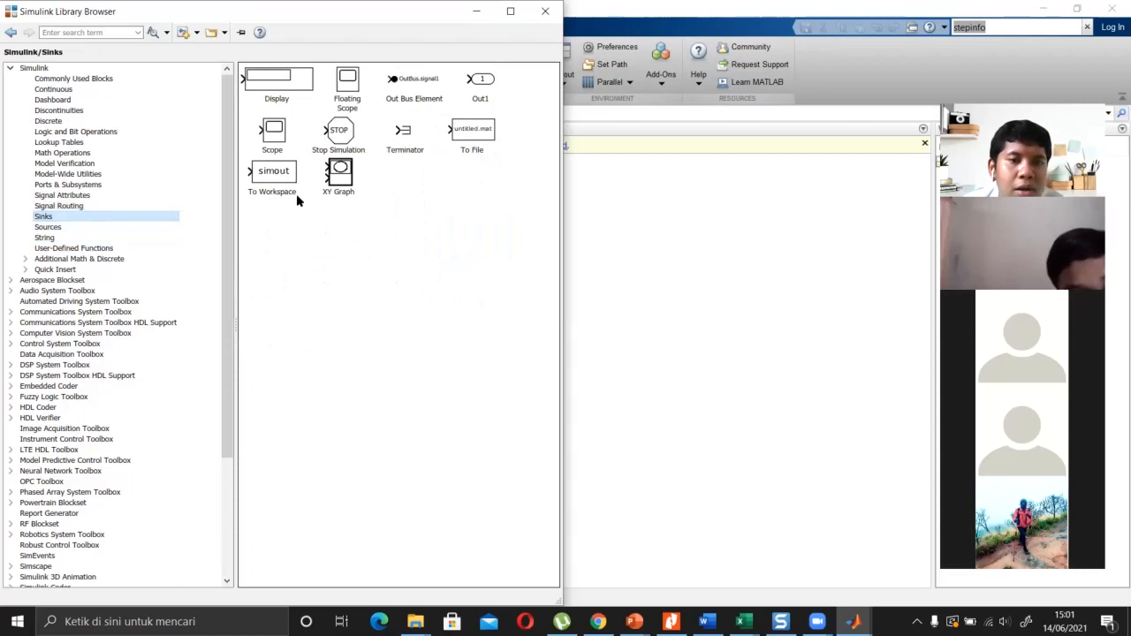
pyautogui.click(274, 193)
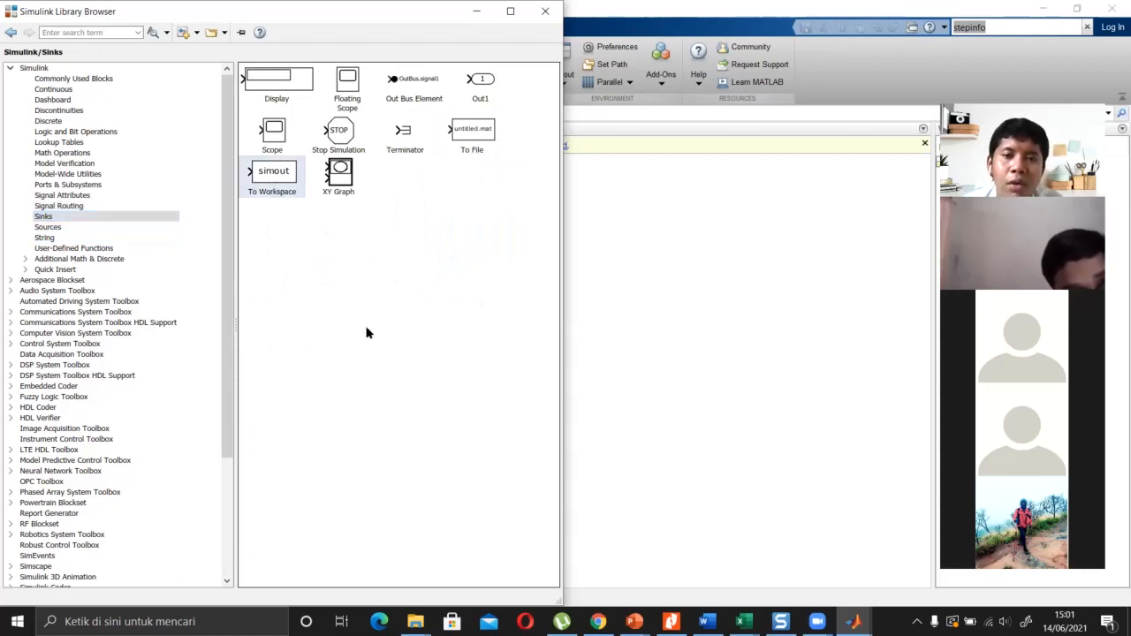
# Insert a To Workspace block below the Scope in the untitled model and connect it to the Transfer Fcn's output signal.
pyautogui.click(852, 621)
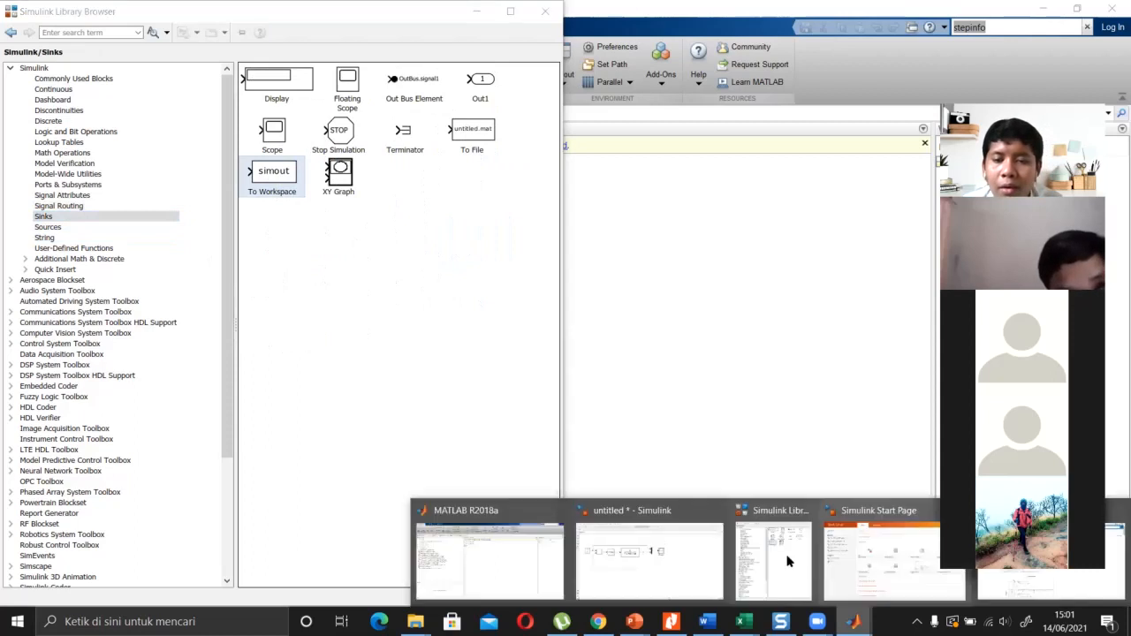
pyautogui.click(649, 559)
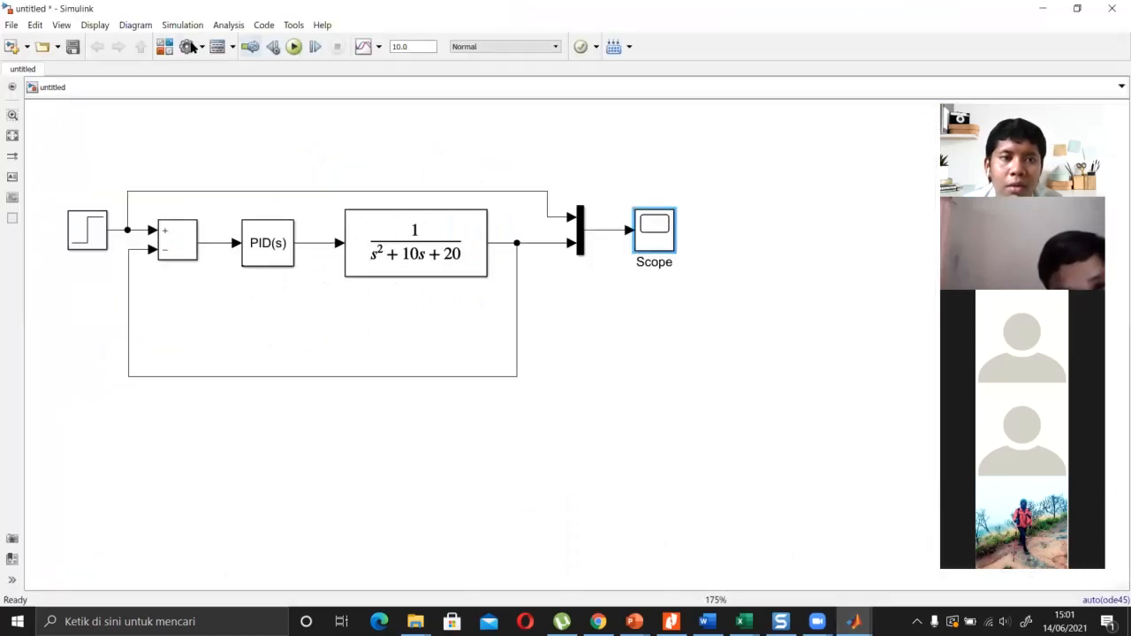
pyautogui.click(165, 46)
pyautogui.moveTo(292, 178); pyautogui.dragTo(669, 322)
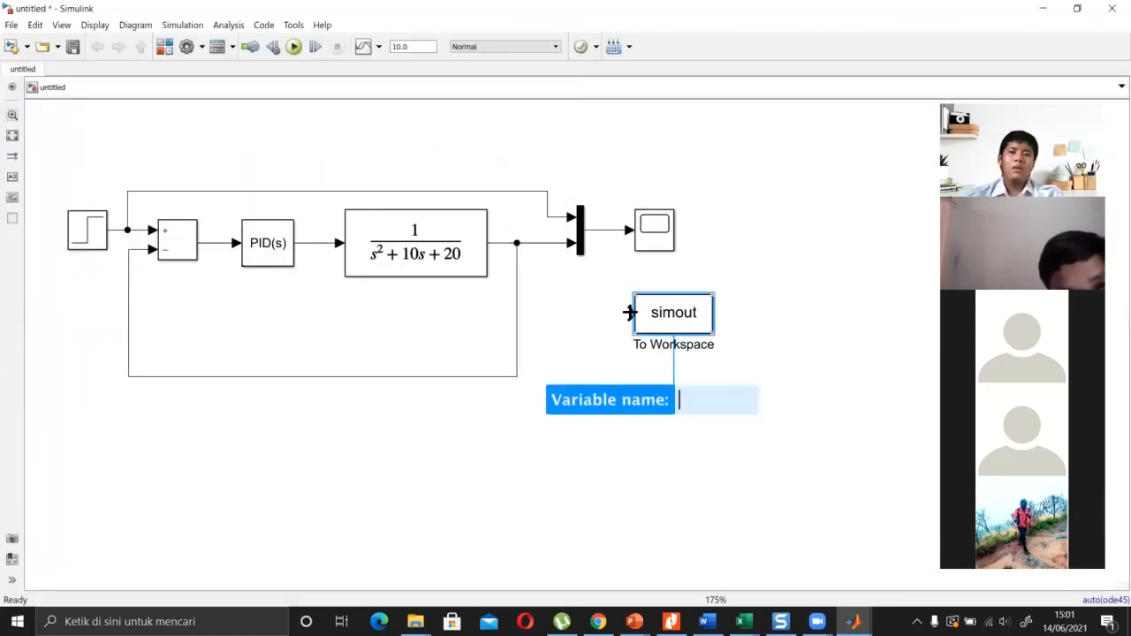
pyautogui.click(620, 313)
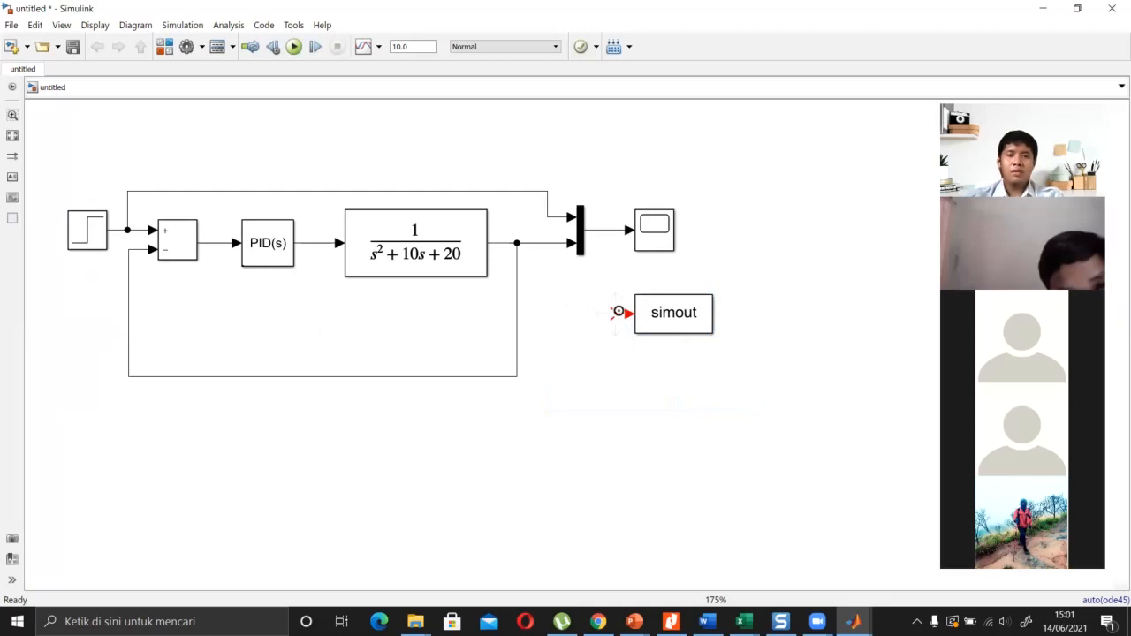
pyautogui.moveTo(614, 312); pyautogui.dragTo(543, 242)
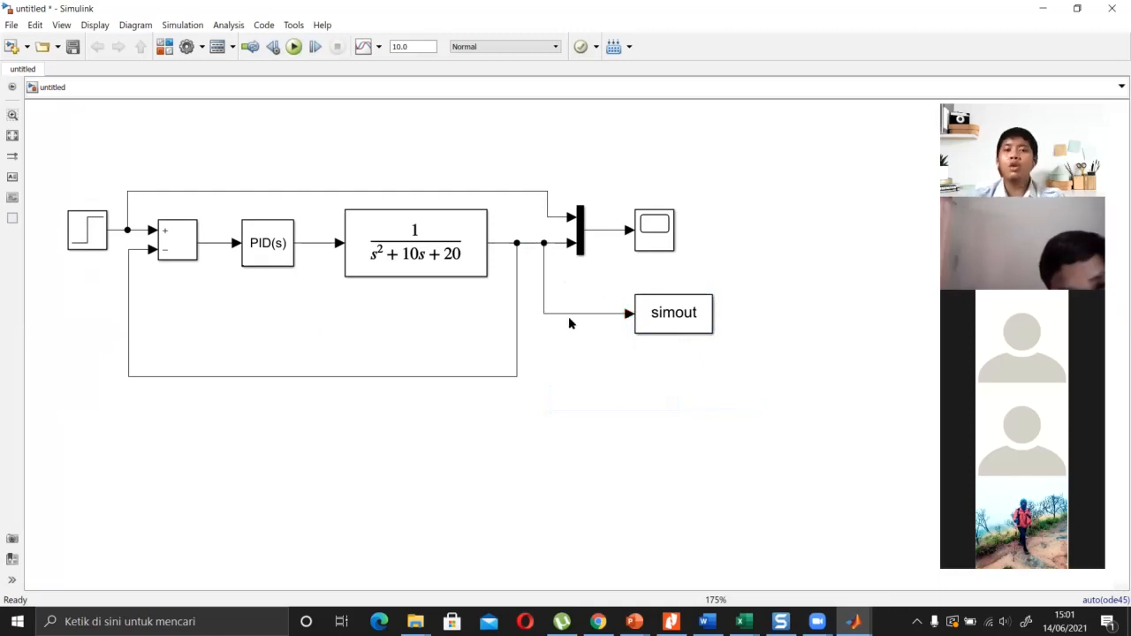
# Set the To Workspace block's variable name to Suhu.
pyautogui.click(678, 311)
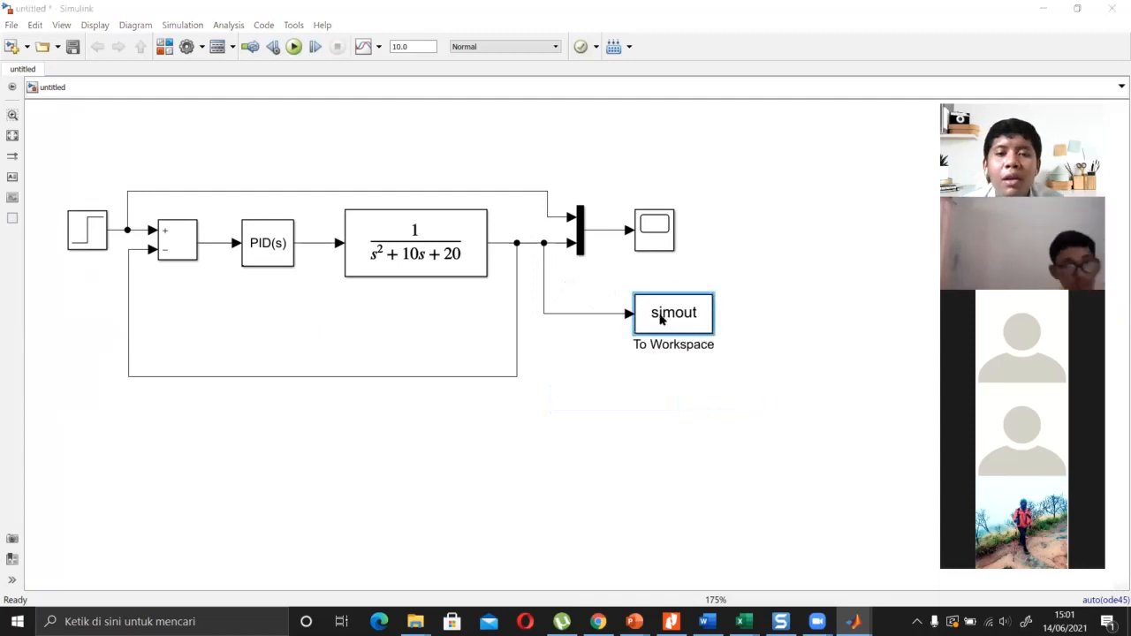
pyautogui.doubleClick(677, 313)
pyautogui.moveTo(790, 132); pyautogui.dragTo(253, 112)
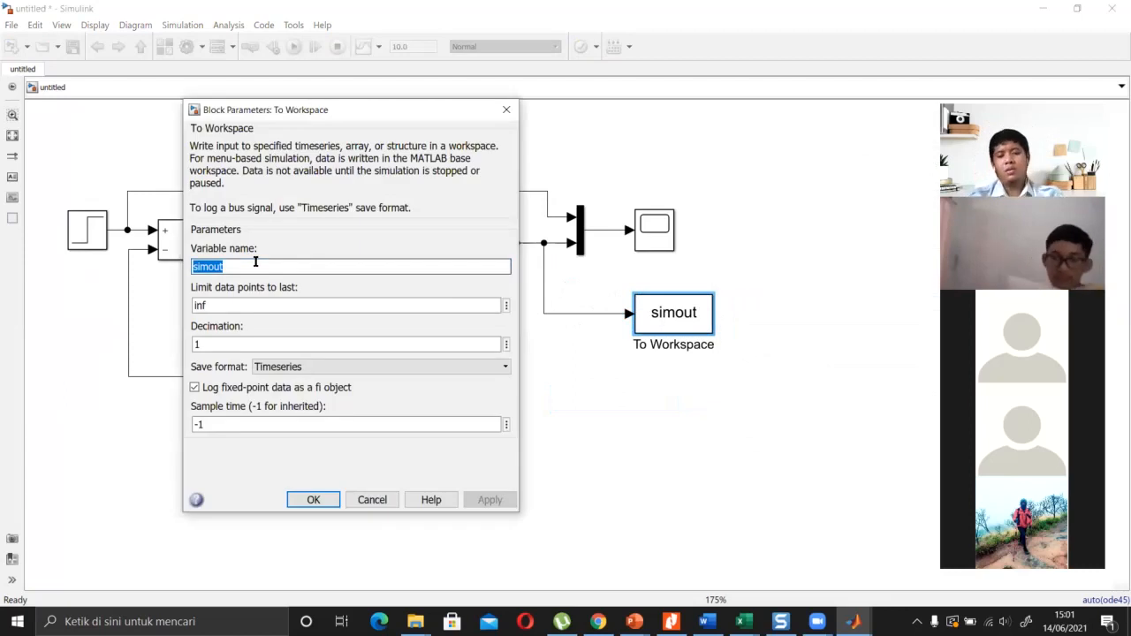
pyautogui.write('Suhu')
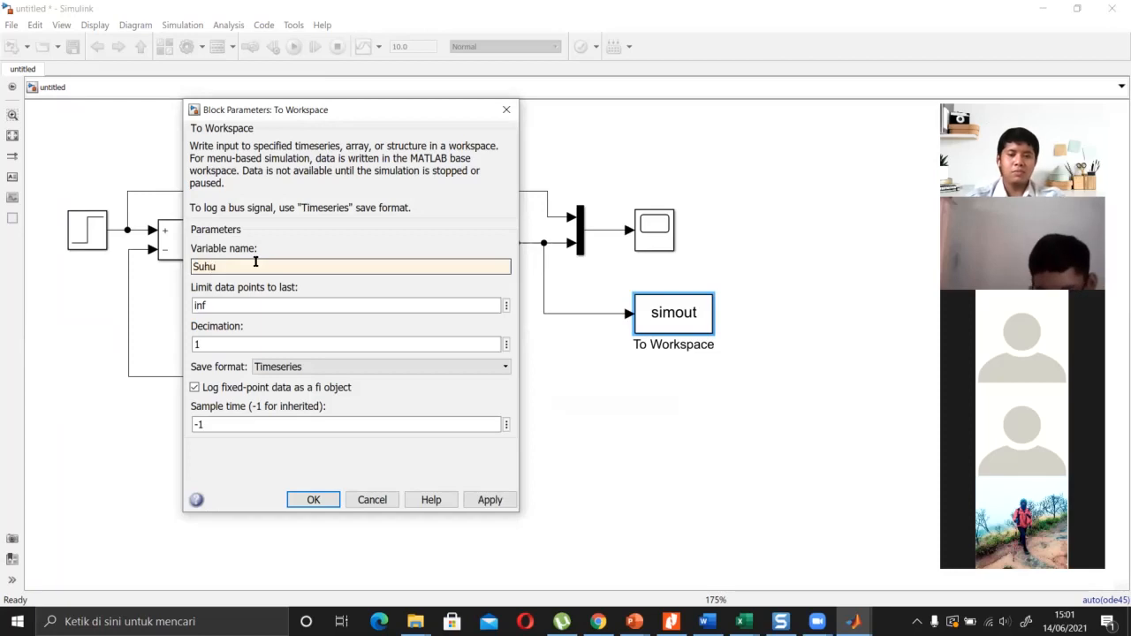
pyautogui.press('Return')
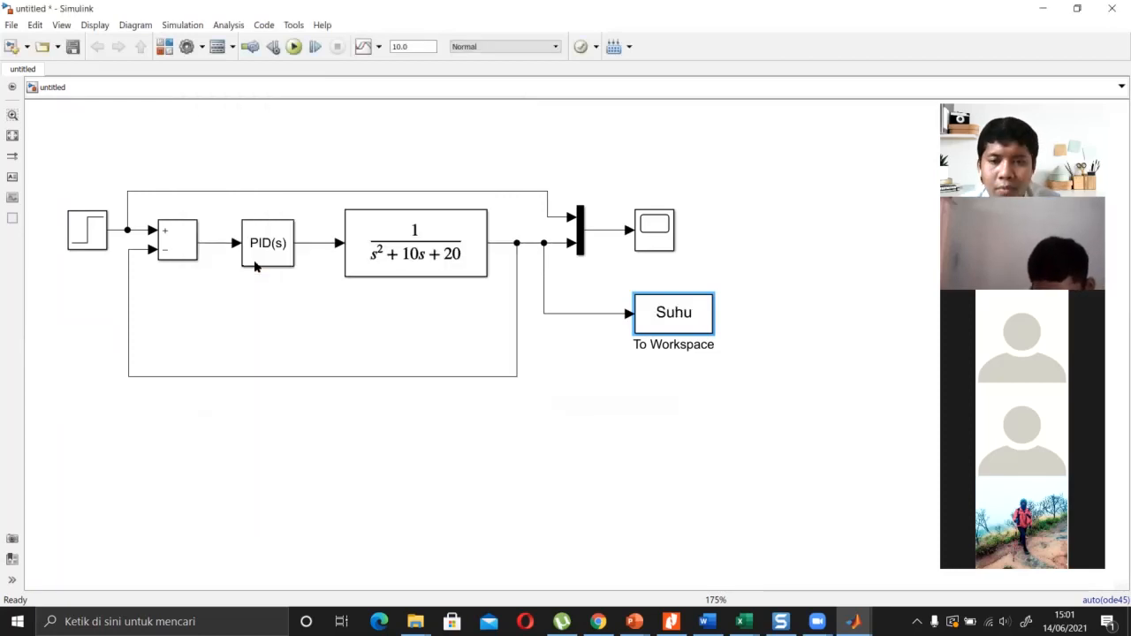
# Set the To Workspace block's variable name to Output_Sistem and widen the block to fit the name.
pyautogui.doubleClick(678, 321)
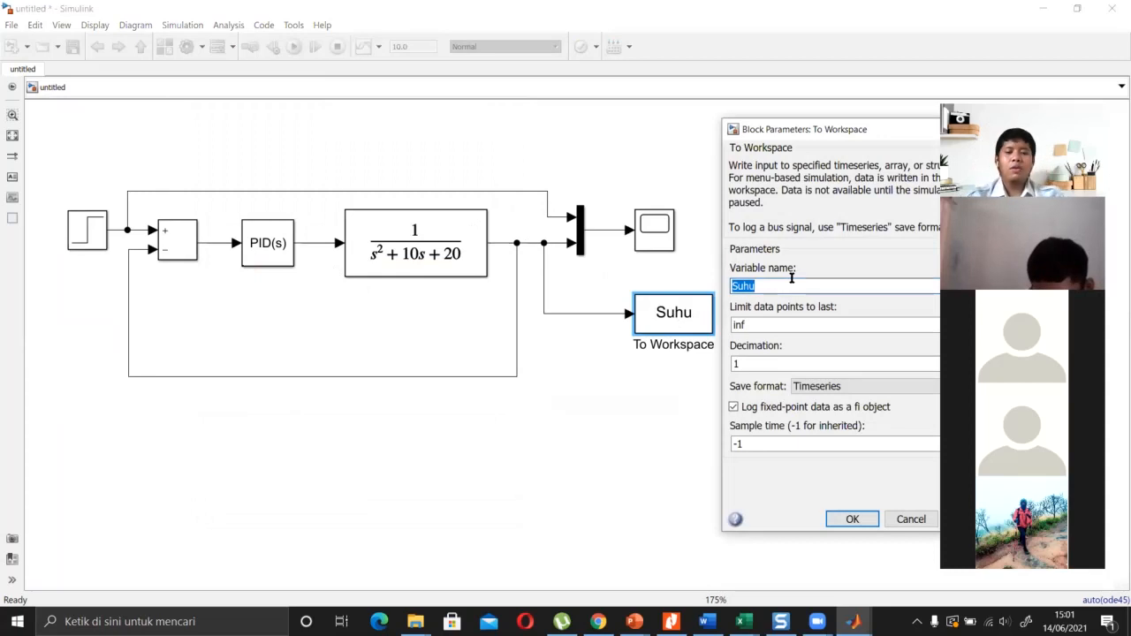
pyautogui.write('Output')
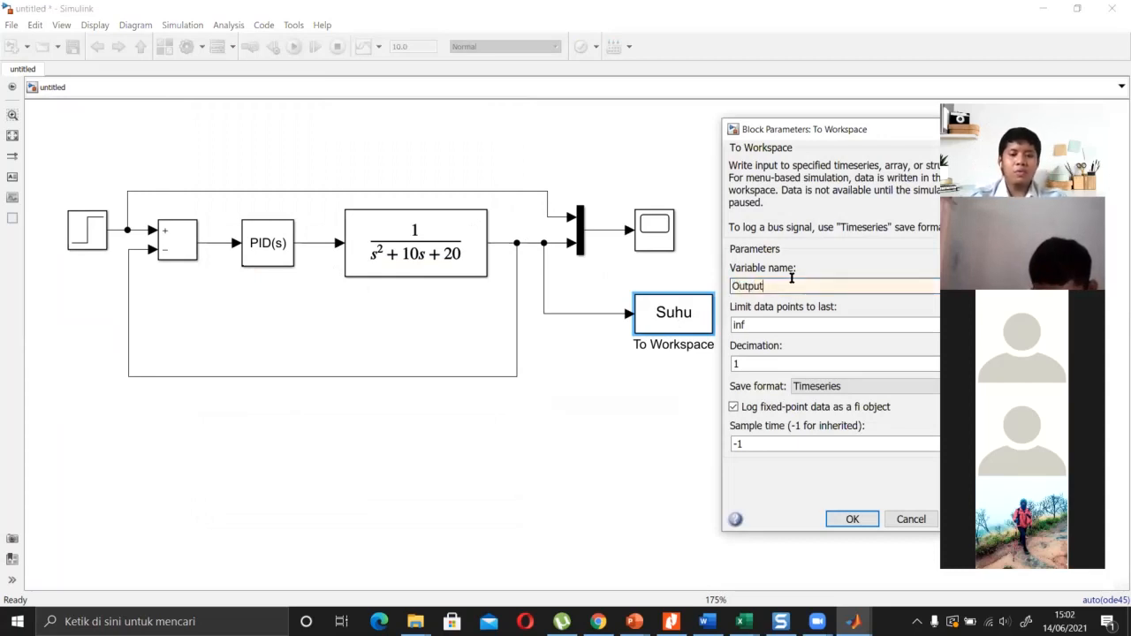
pyautogui.write('_sis')
pyautogui.press('BackSpace')
pyautogui.press('BackSpace')
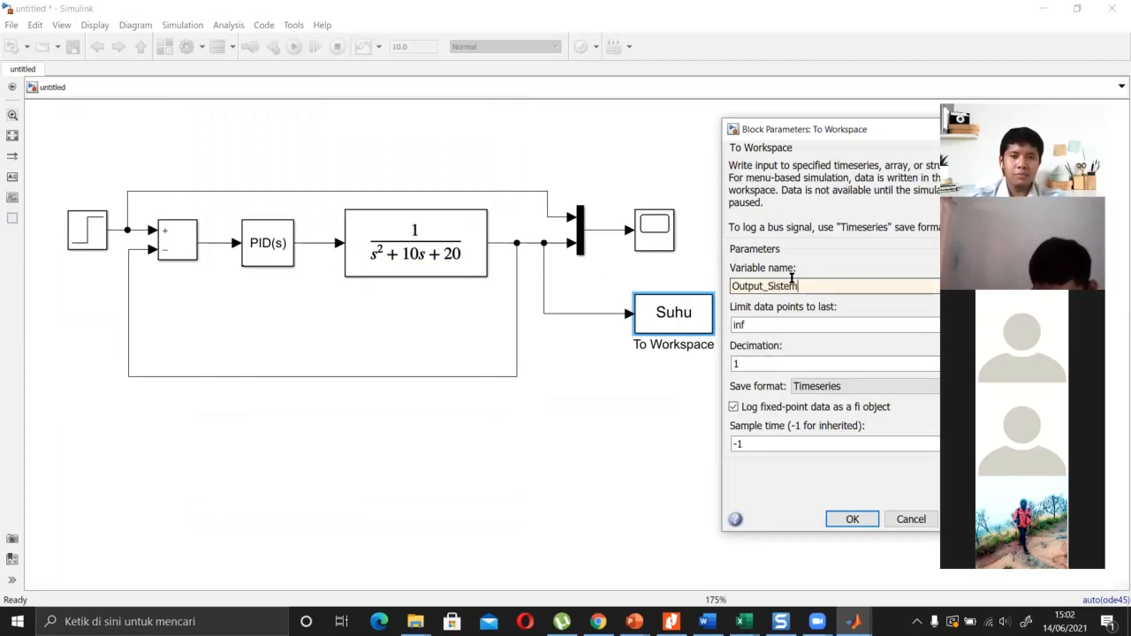
pyautogui.press('Return')
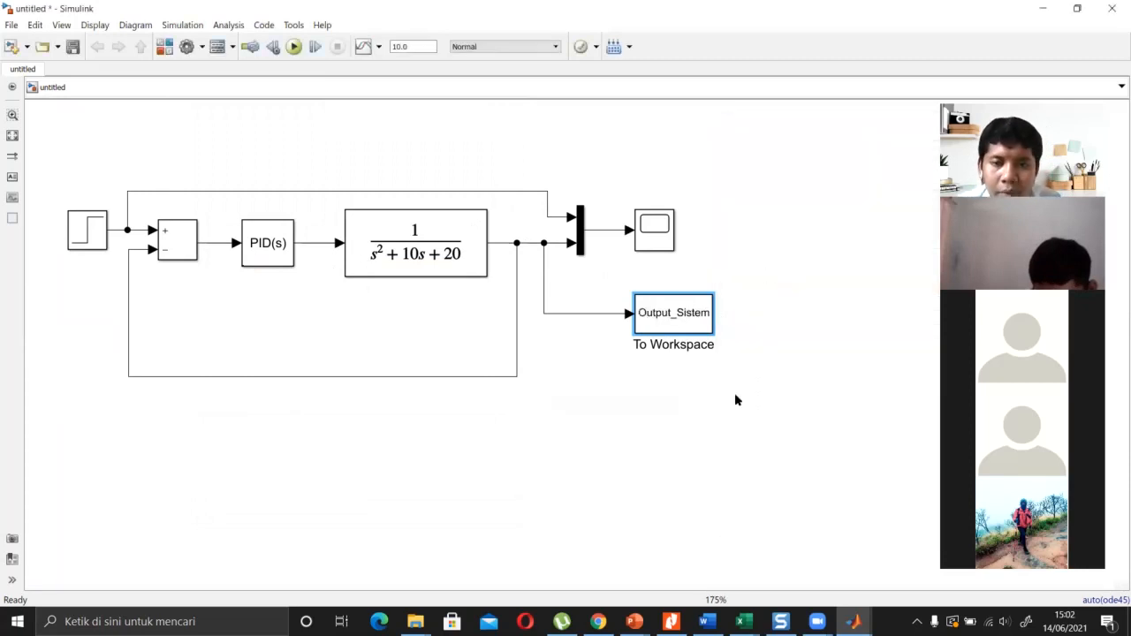
pyautogui.moveTo(714, 340)
pyautogui.mouseDown()
pyautogui.moveTo(742, 344)
pyautogui.moveTo(732, 332)
pyautogui.mouseUp()
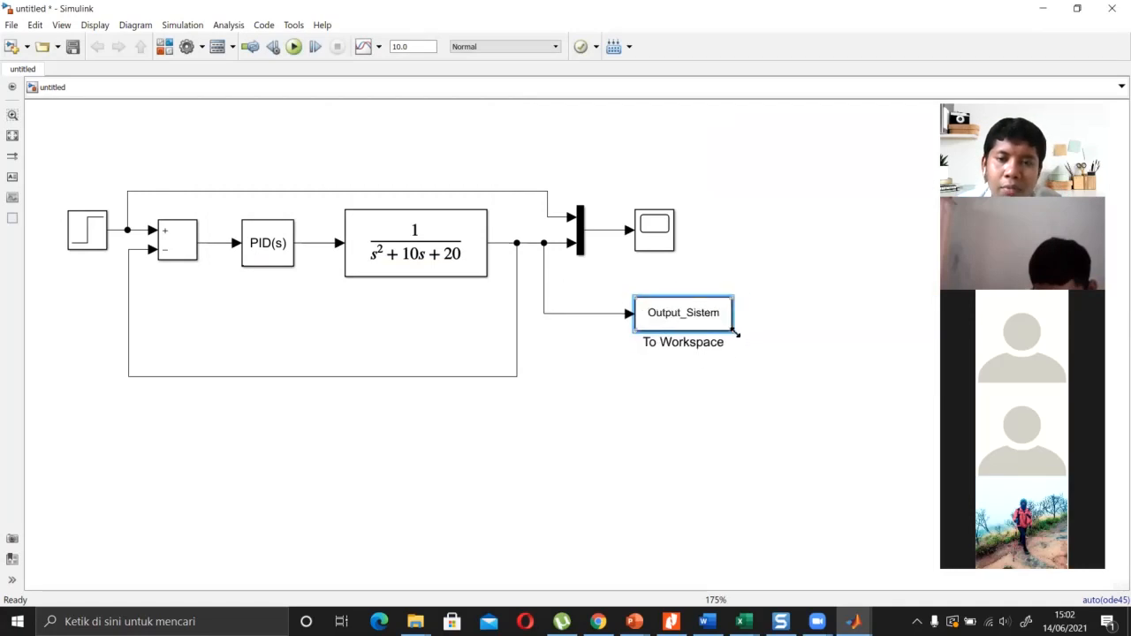
# Try the Array, Structure and Structure With Time save formats for the Output_Sistem block, and set the format back to Timeseries.
pyautogui.doubleClick(687, 317)
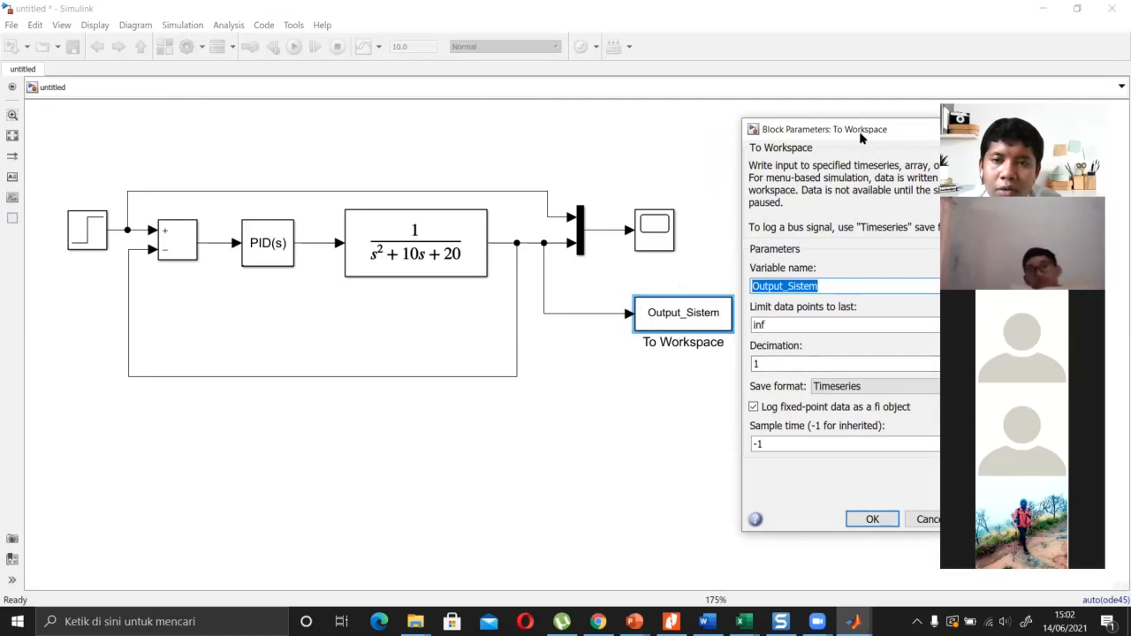
pyautogui.moveTo(861, 139); pyautogui.dragTo(370, 90)
pyautogui.click(476, 332)
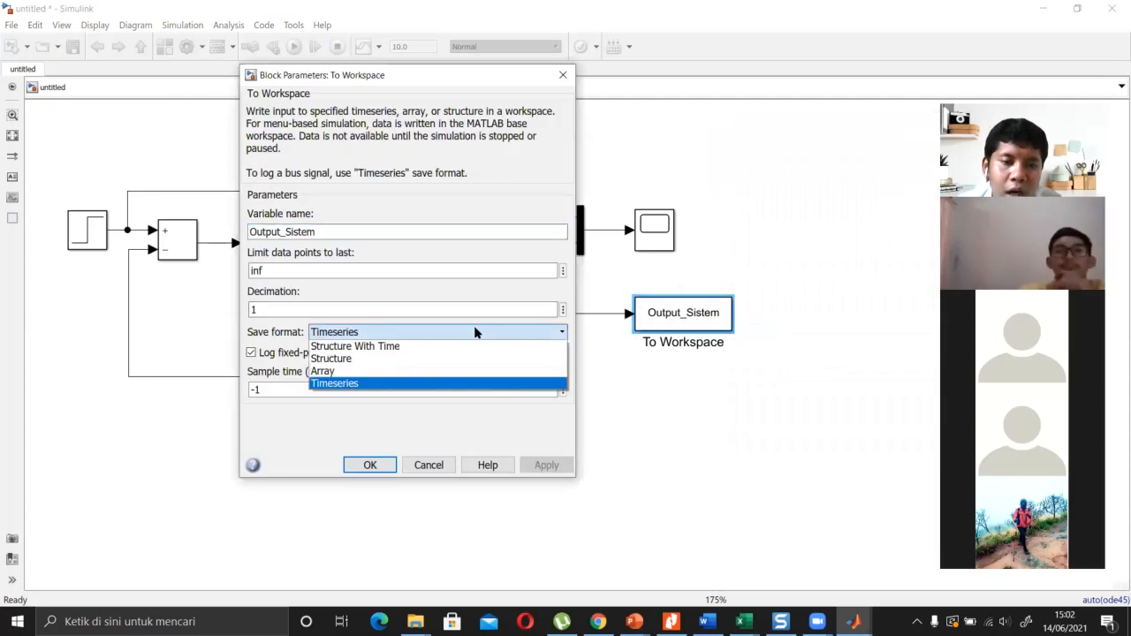
pyautogui.click(435, 371)
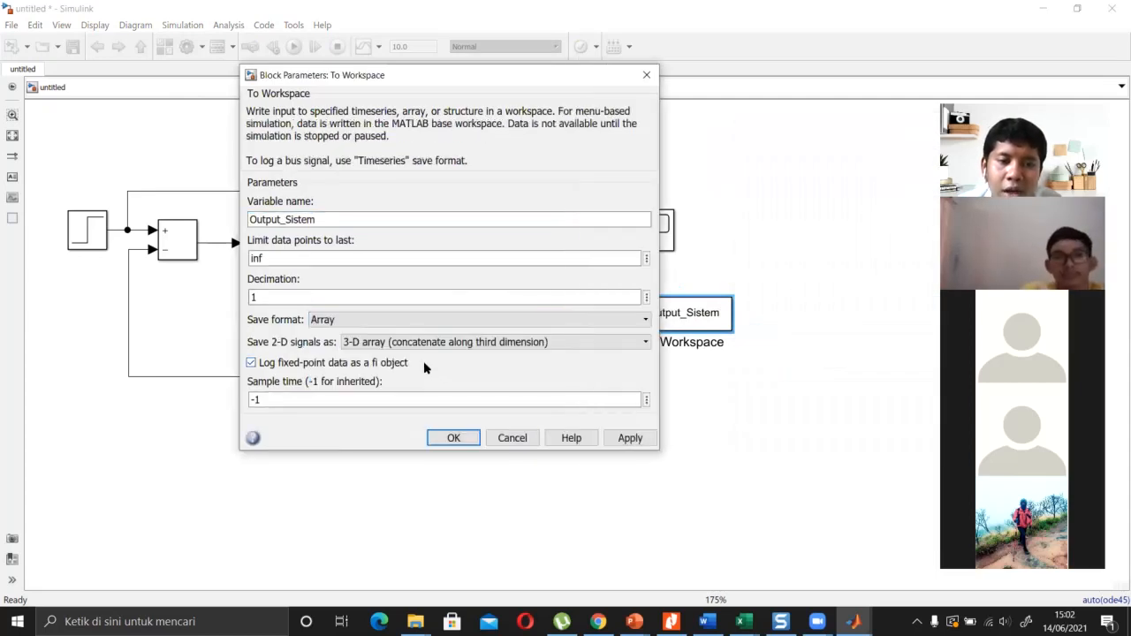
pyautogui.click(412, 322)
pyautogui.click(391, 347)
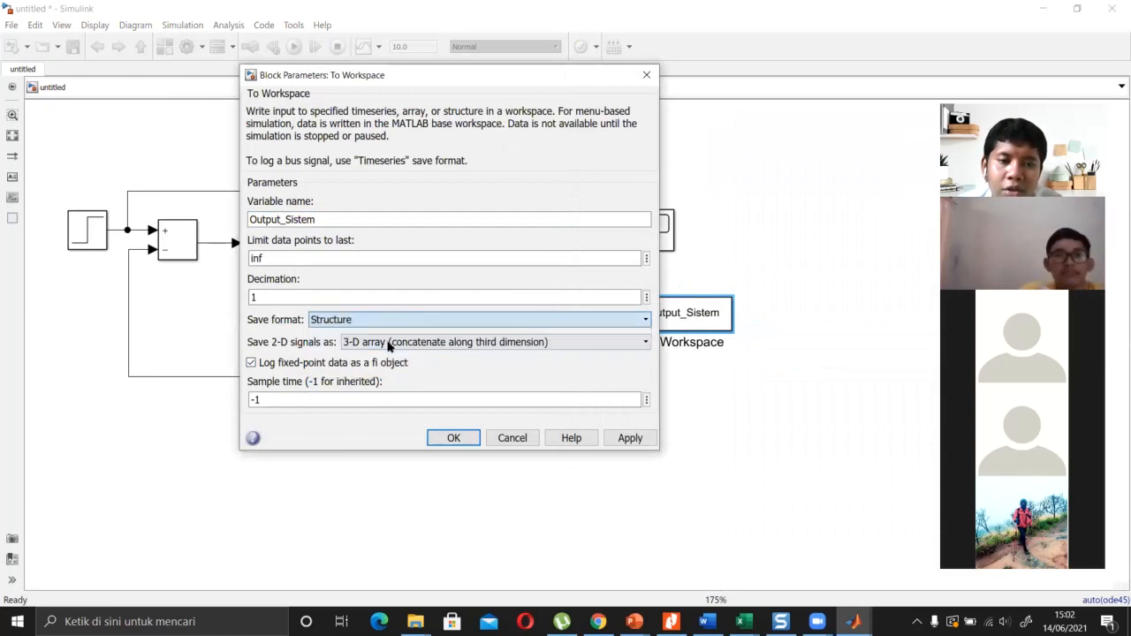
pyautogui.click(391, 322)
pyautogui.click(391, 333)
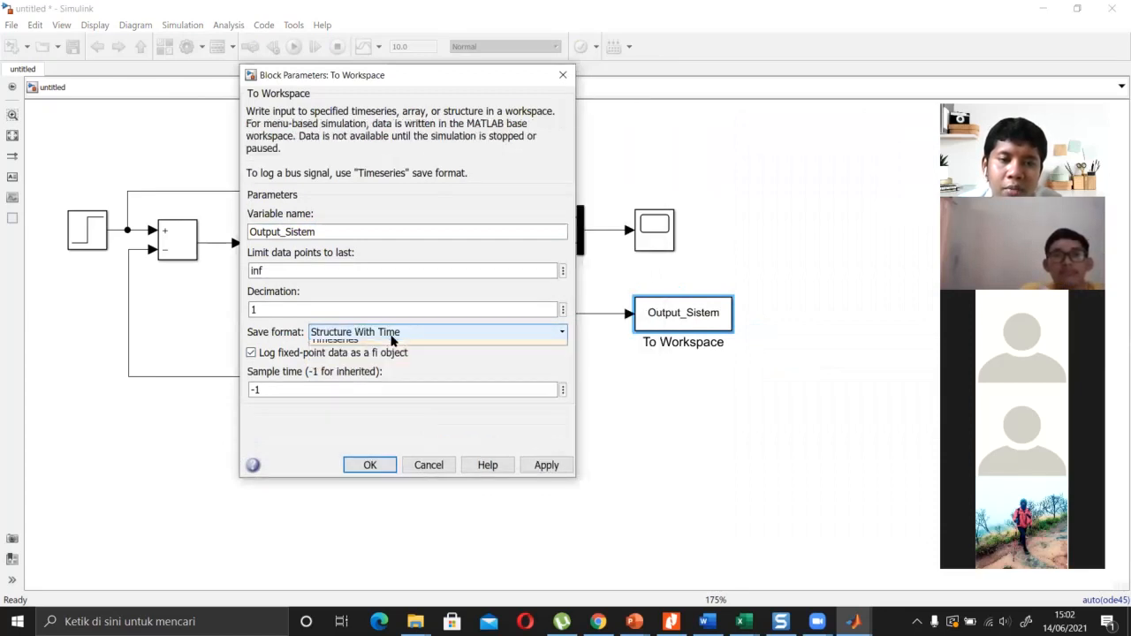
pyautogui.click(393, 335)
pyautogui.click(398, 383)
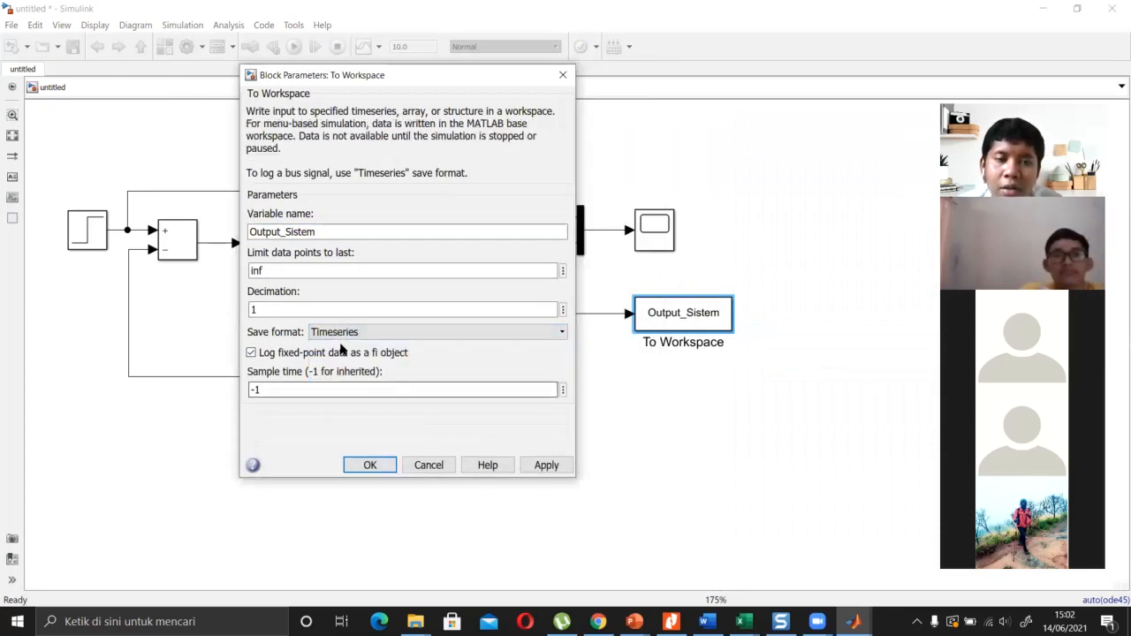
# Set the Output_Sistem block's sample time to 0.1 and apply the parameters.
pyautogui.doubleClick(256, 309)
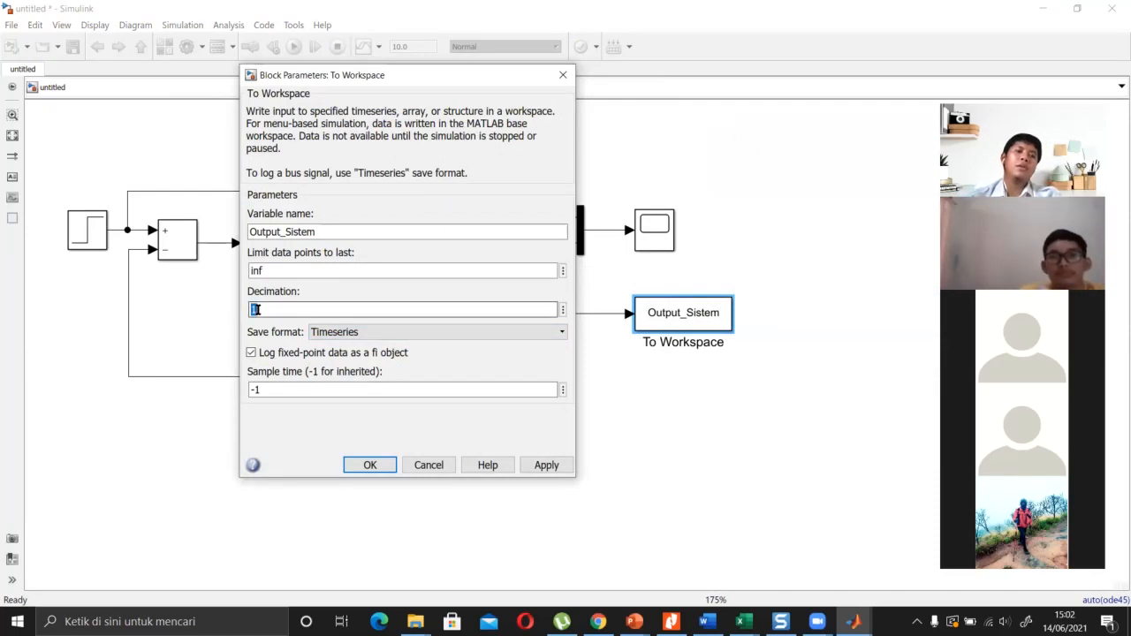
pyautogui.doubleClick(273, 390)
pyautogui.click(273, 390)
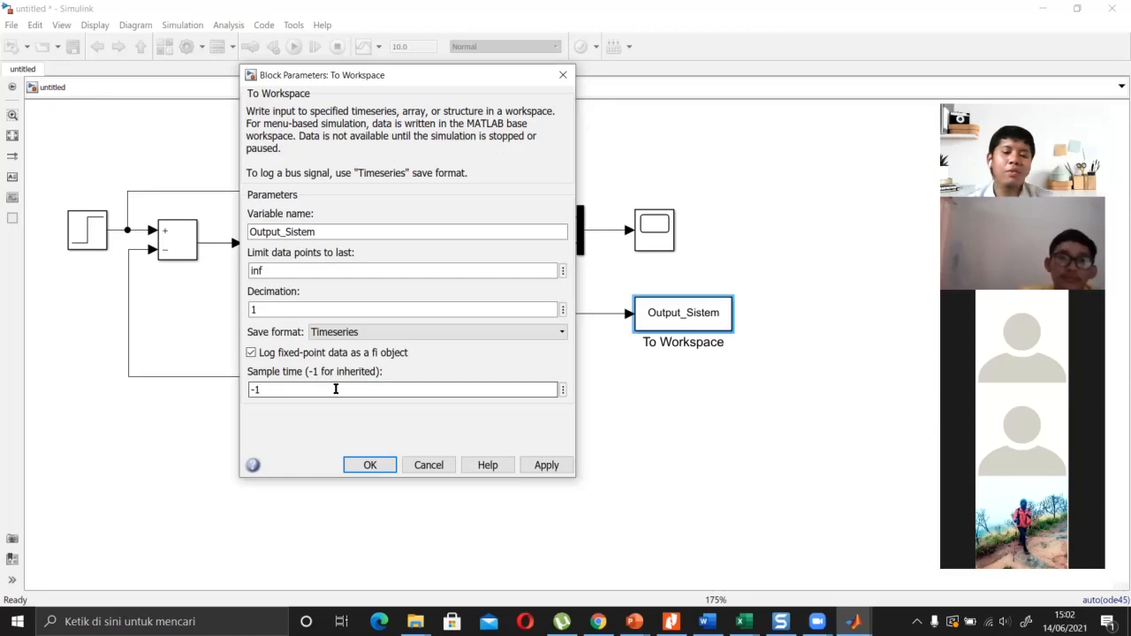
pyautogui.press('BackSpace')
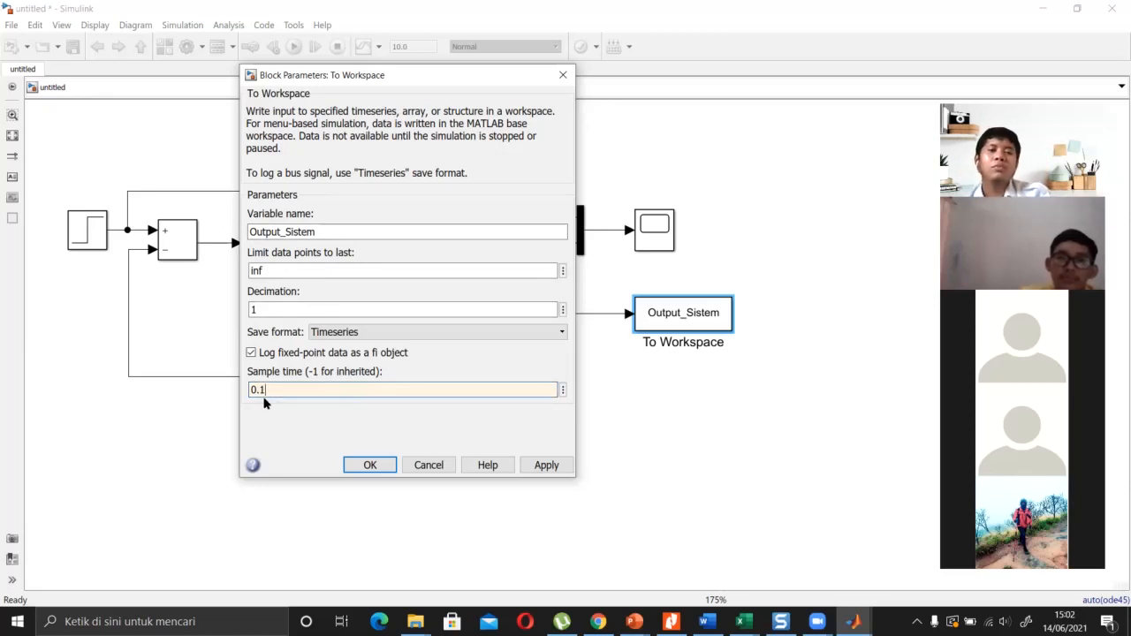
pyautogui.click(556, 464)
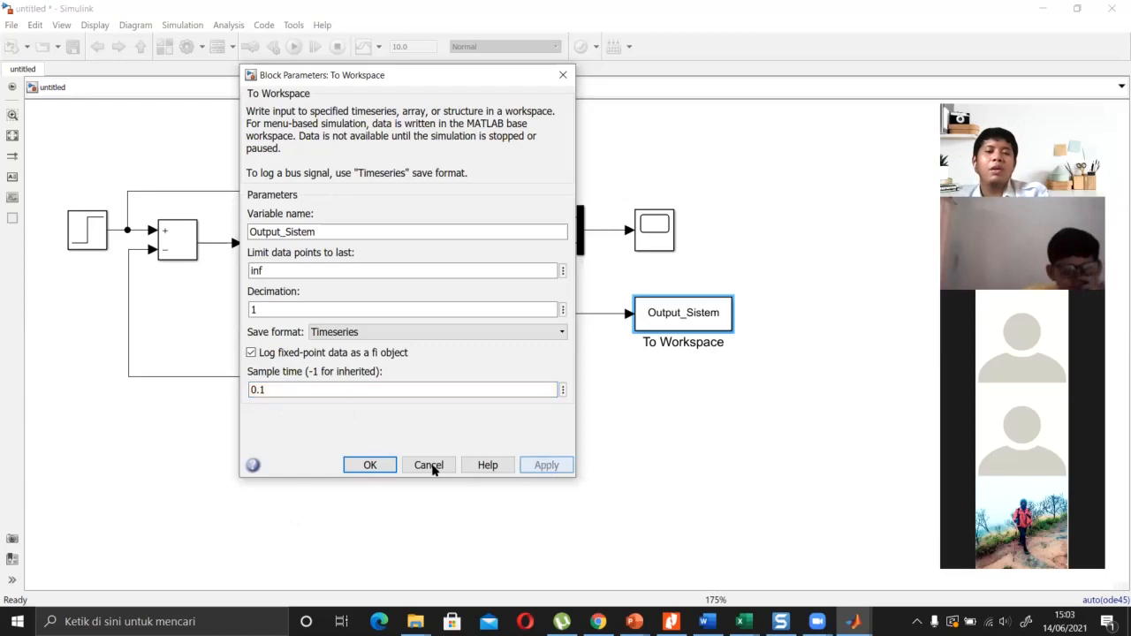
pyautogui.click(371, 466)
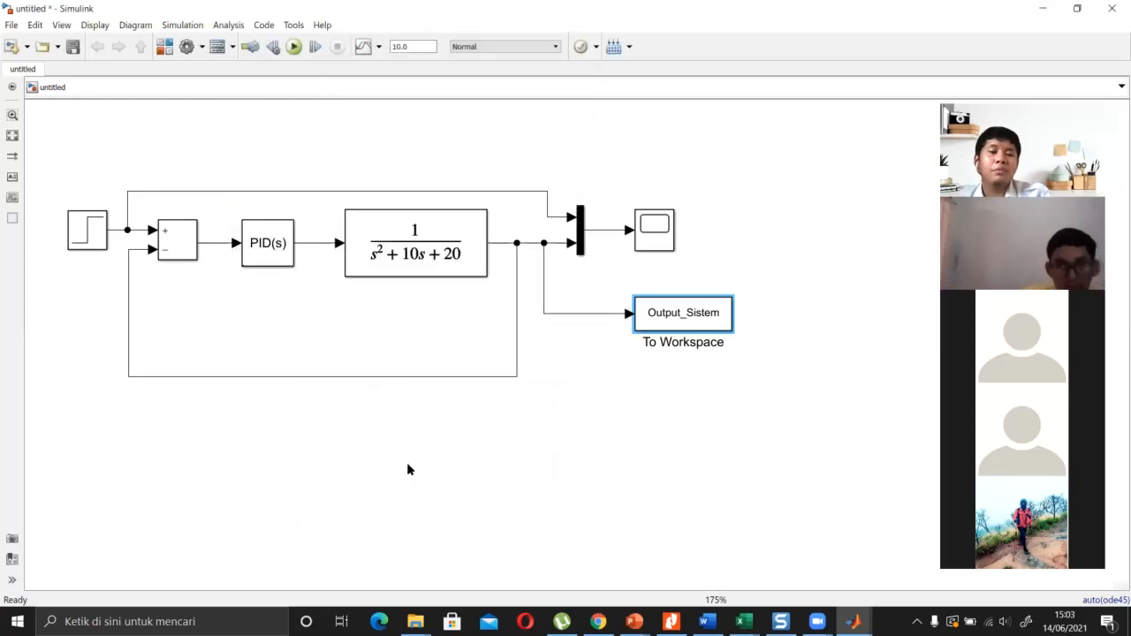
# Move the Output_Sistem block slightly closer to the Mux and run the simulation.
pyautogui.moveTo(671, 332); pyautogui.dragTo(645, 318)
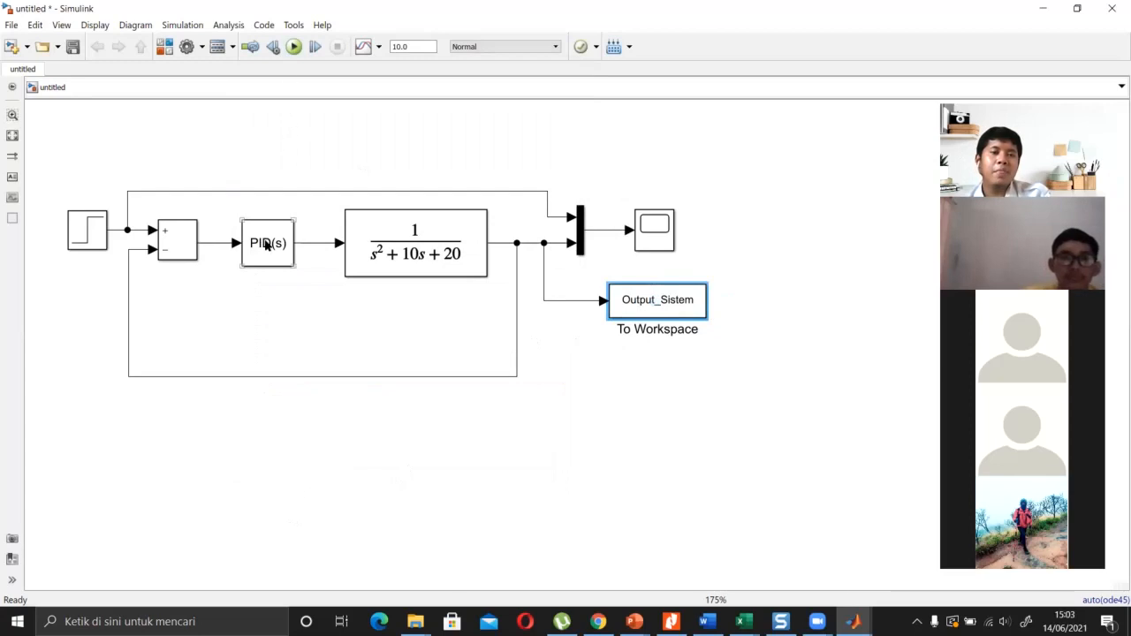
pyautogui.click(295, 47)
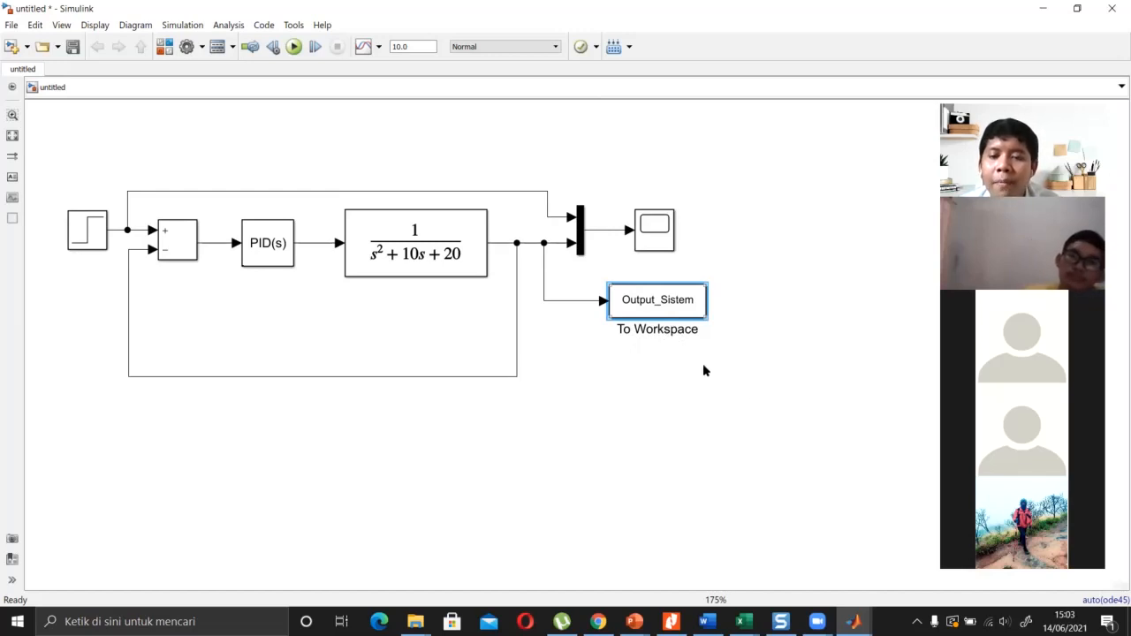
# Switch to the main MATLAB window and examine the time and data columns of the Output_Sistem workspace variable.
pyautogui.click(854, 621)
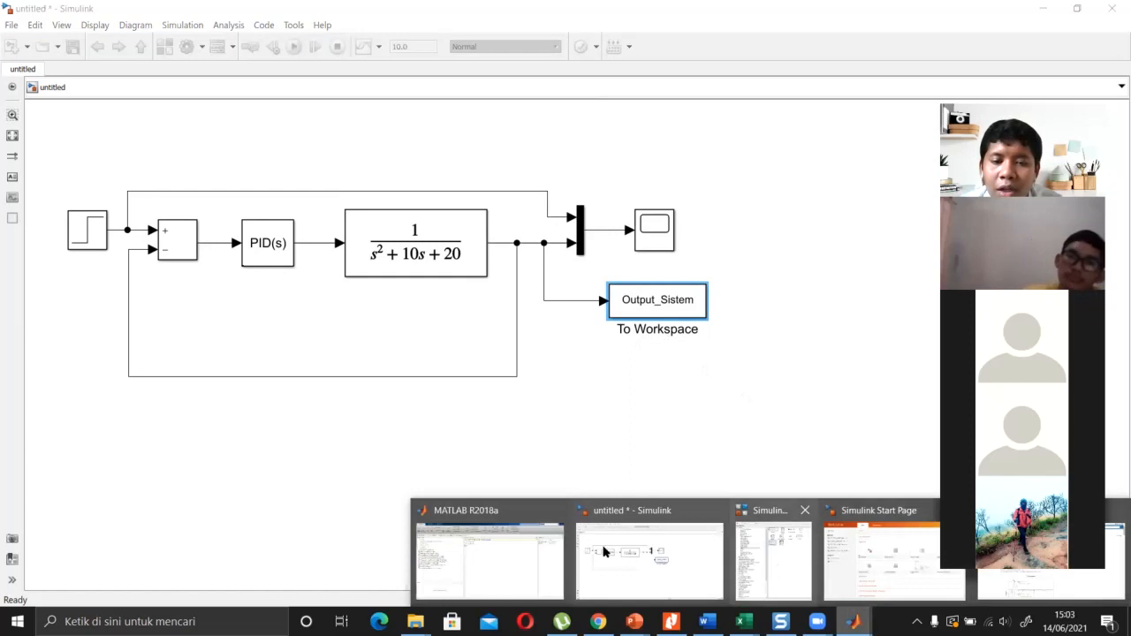
pyautogui.click(543, 549)
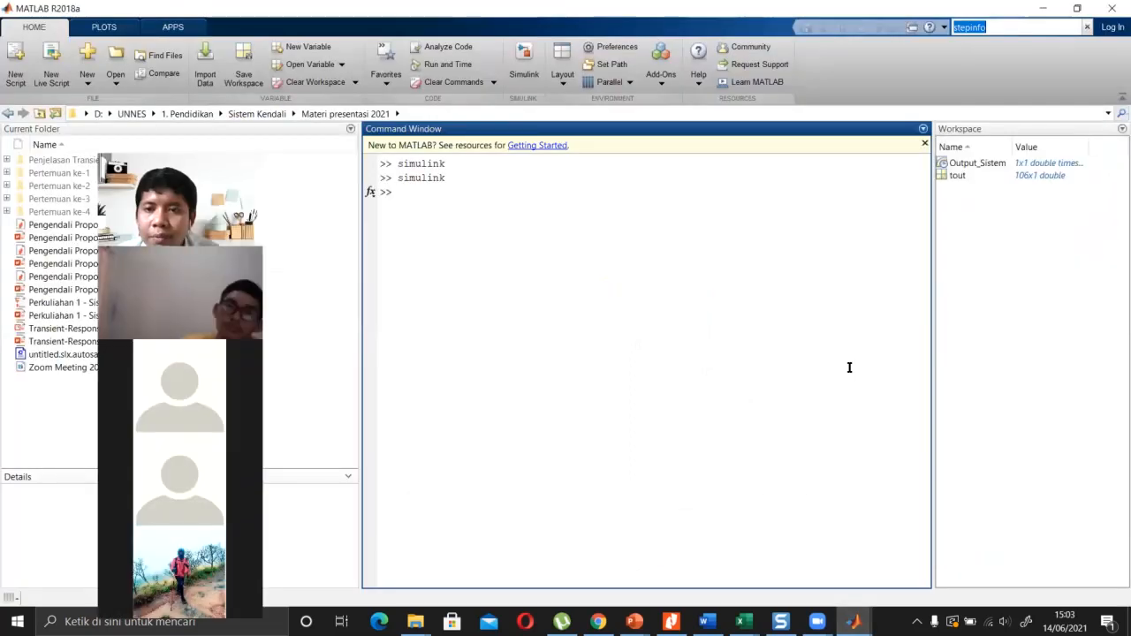
pyautogui.click(975, 165)
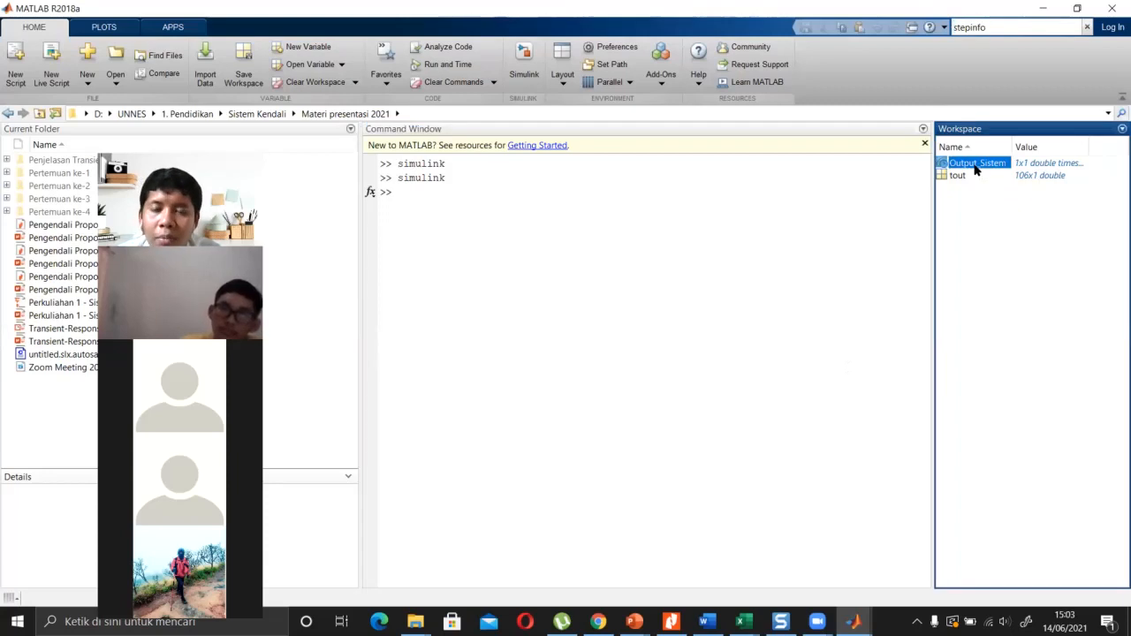
pyautogui.doubleClick(975, 165)
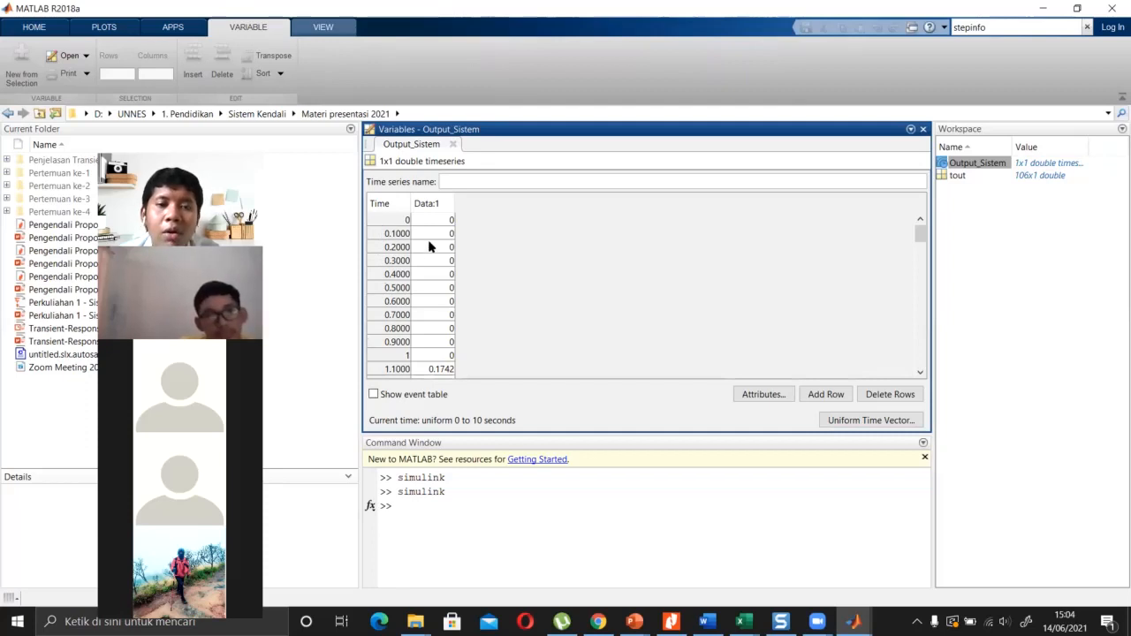
pyautogui.moveTo(919, 232)
pyautogui.mouseDown()
pyautogui.moveTo(919, 245)
pyautogui.moveTo(918, 234)
pyautogui.mouseUp()
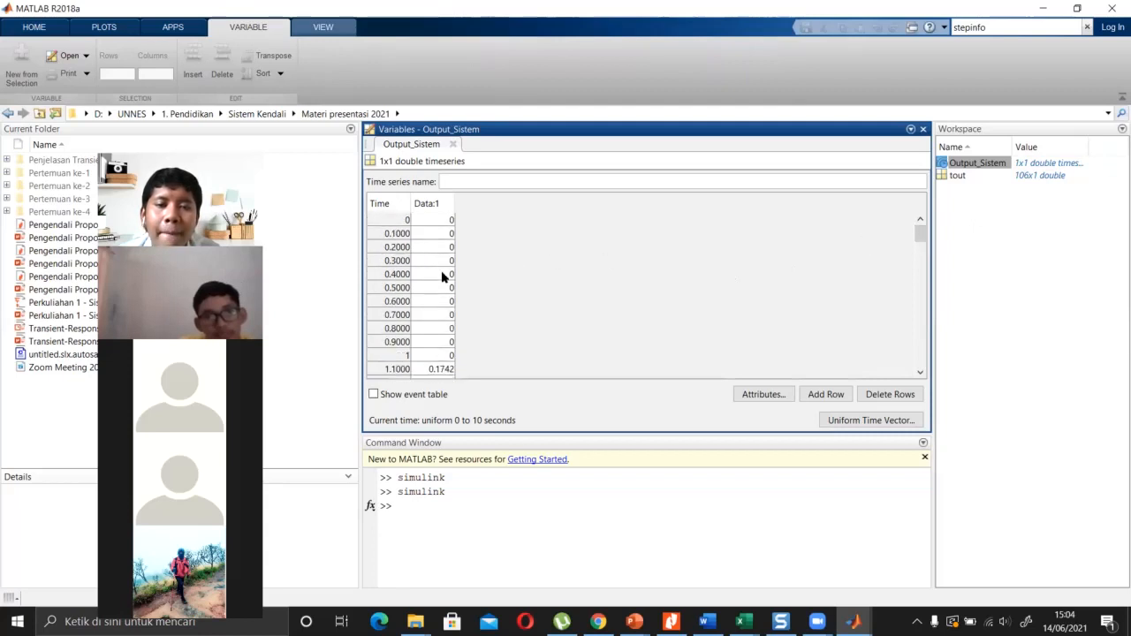
pyautogui.moveTo(923, 234); pyautogui.dragTo(916, 212)
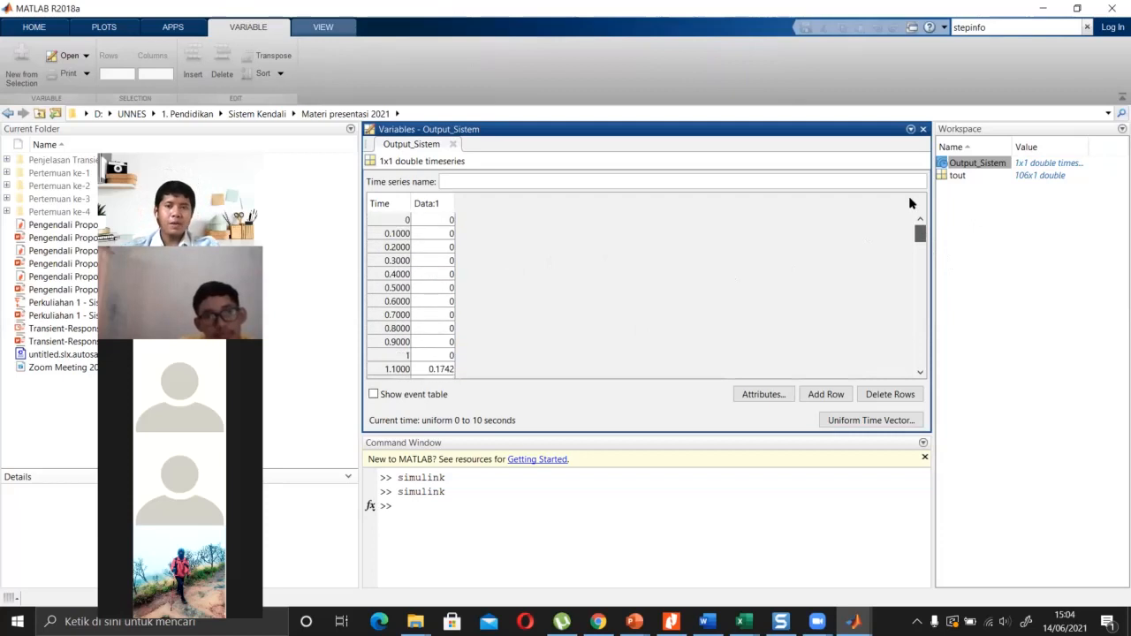
pyautogui.click(922, 130)
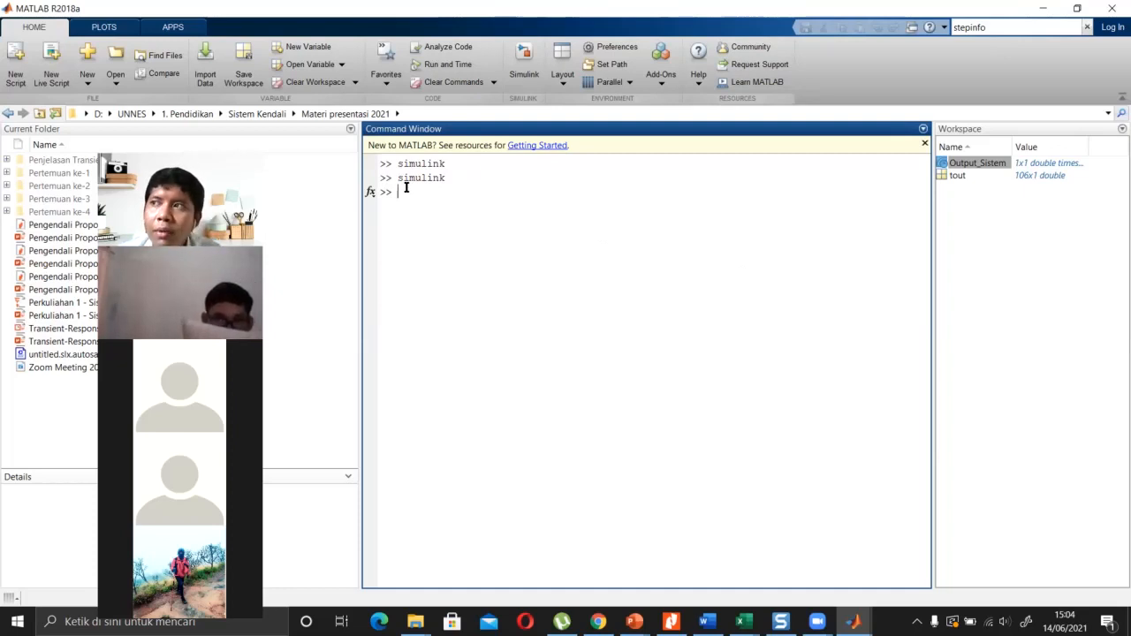
pyautogui.click(966, 163)
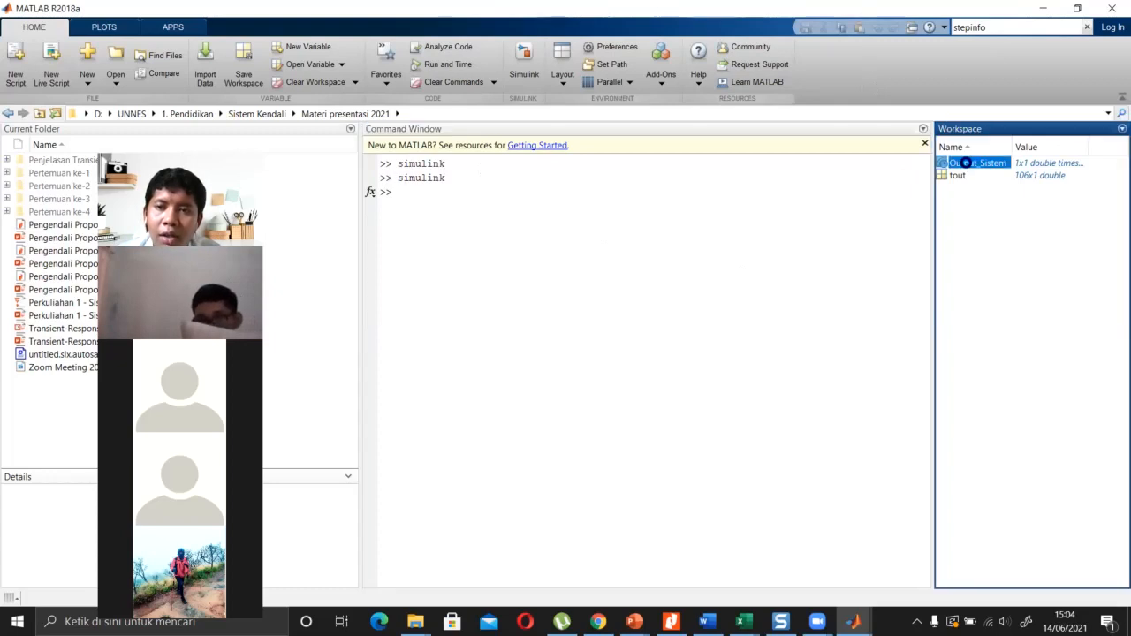
pyautogui.doubleClick(966, 162)
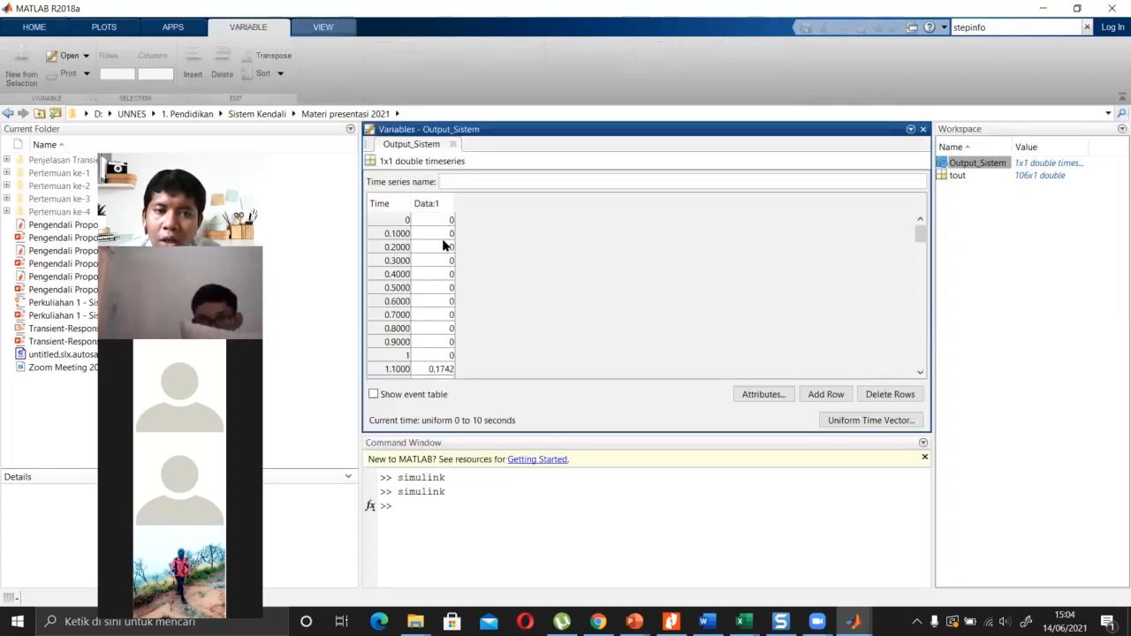
pyautogui.click(923, 131)
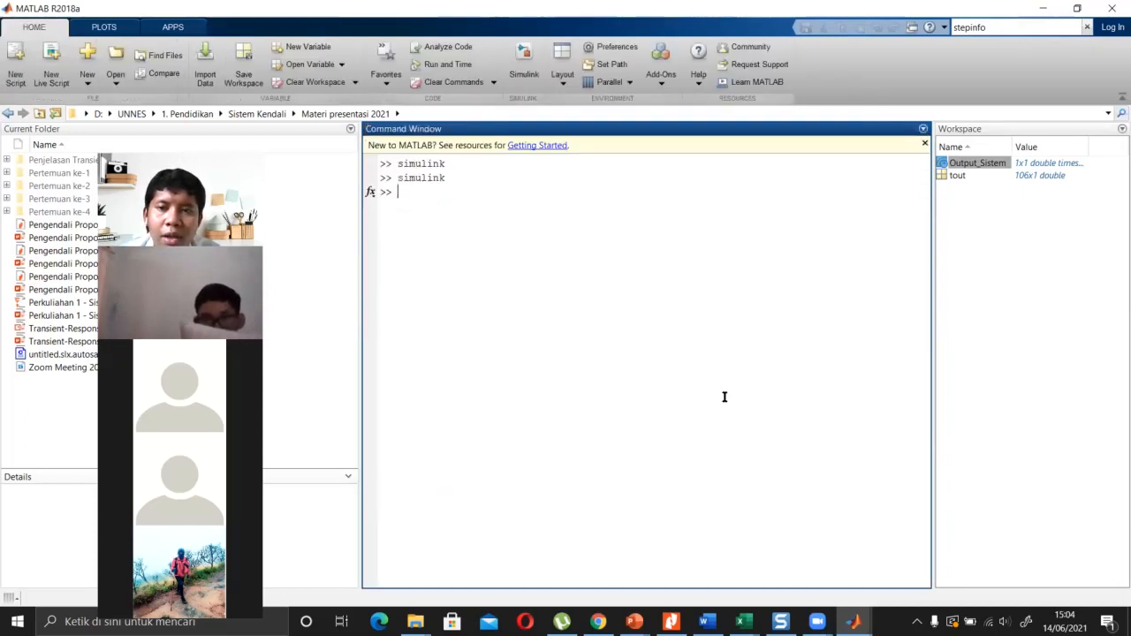
# List the time values of the exported signal with the command Output_Sistem.Time and look through them.
pyautogui.write('Out')
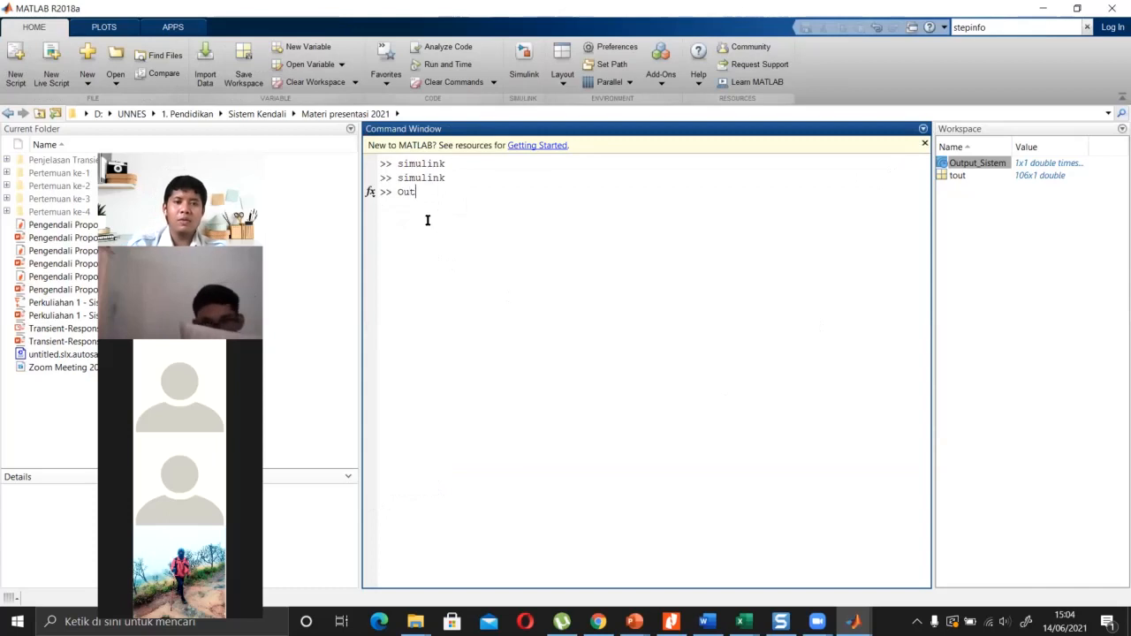
pyautogui.write('put_Sist')
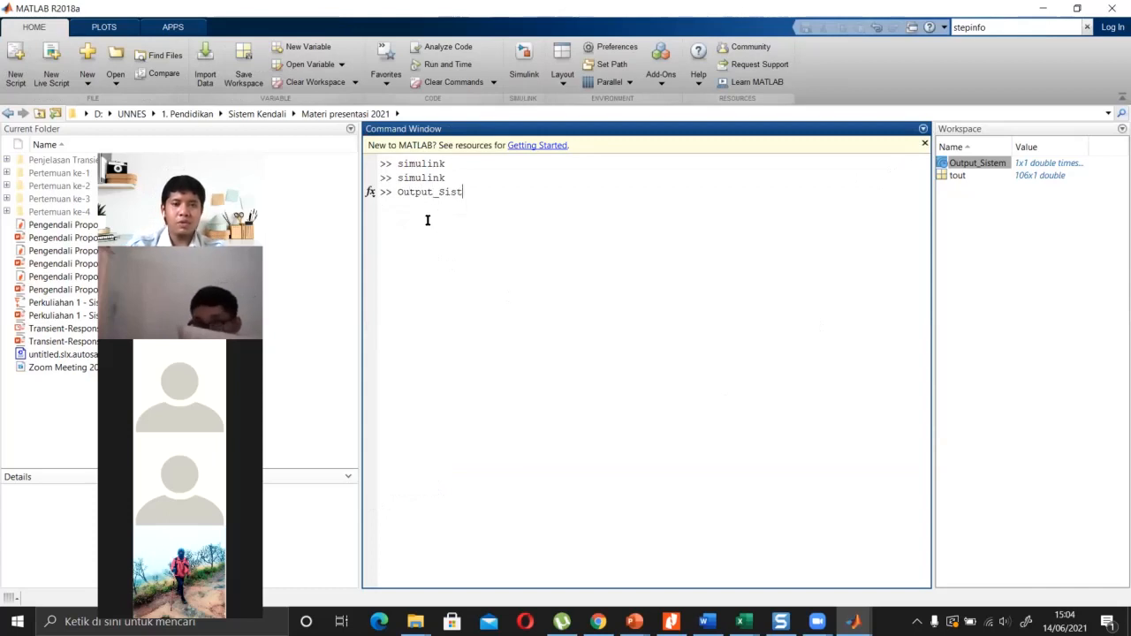
pyautogui.write('em.Time')
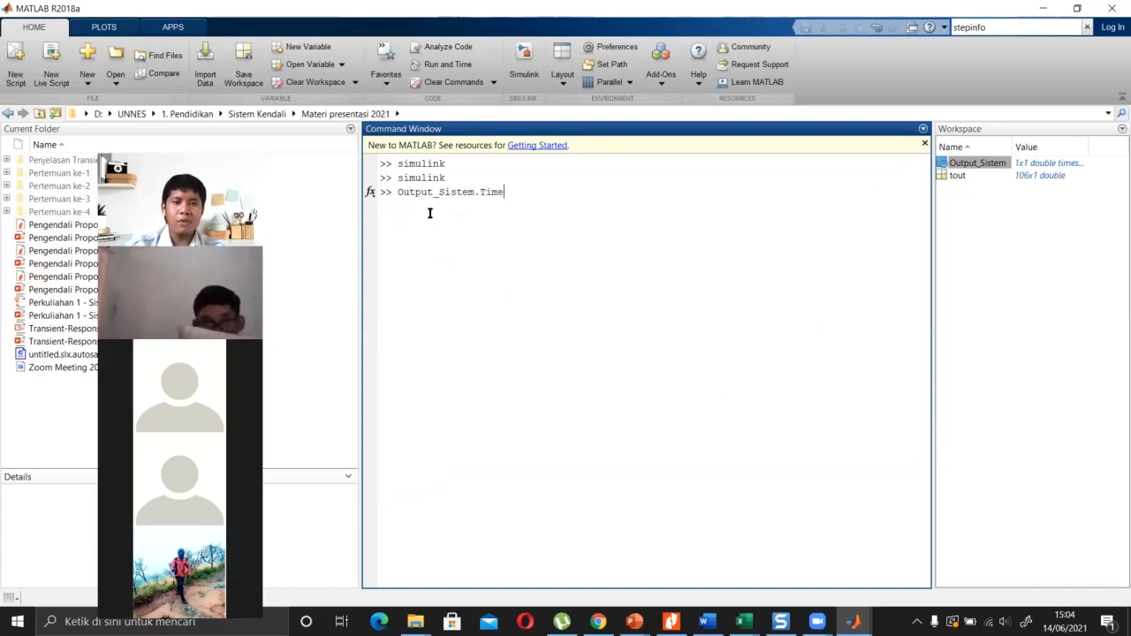
pyautogui.press('Return')
pyautogui.scroll(20, 429, 213)
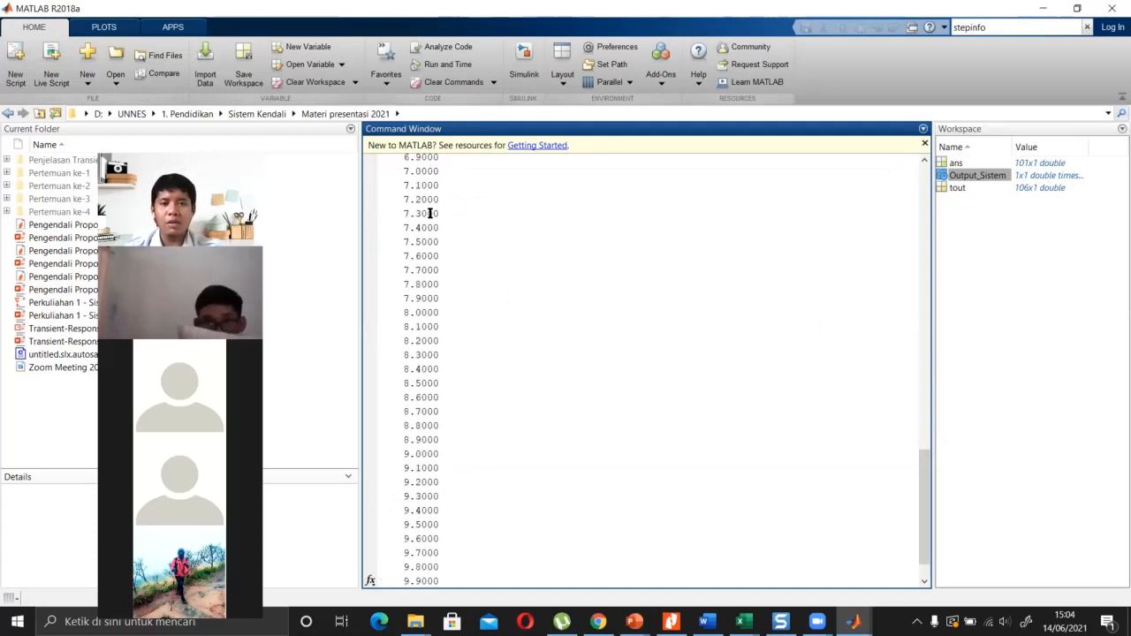
pyautogui.scroll(-20, 429, 230)
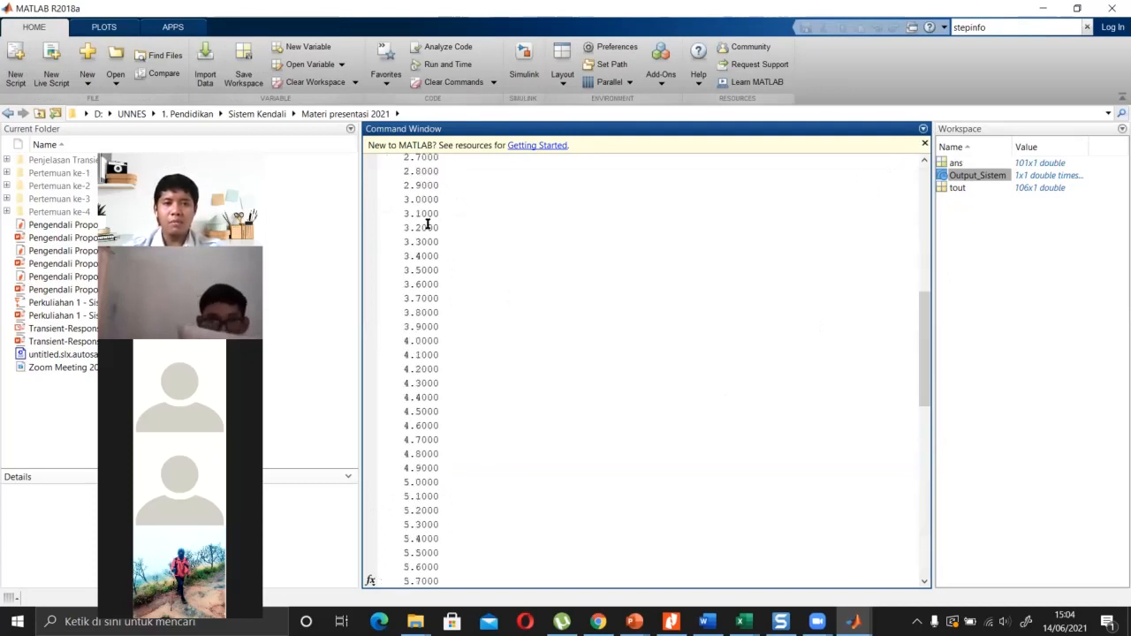
# List the data values of the exported signal with the command Output_Sistem.Data and look through them.
pyautogui.press('Up')
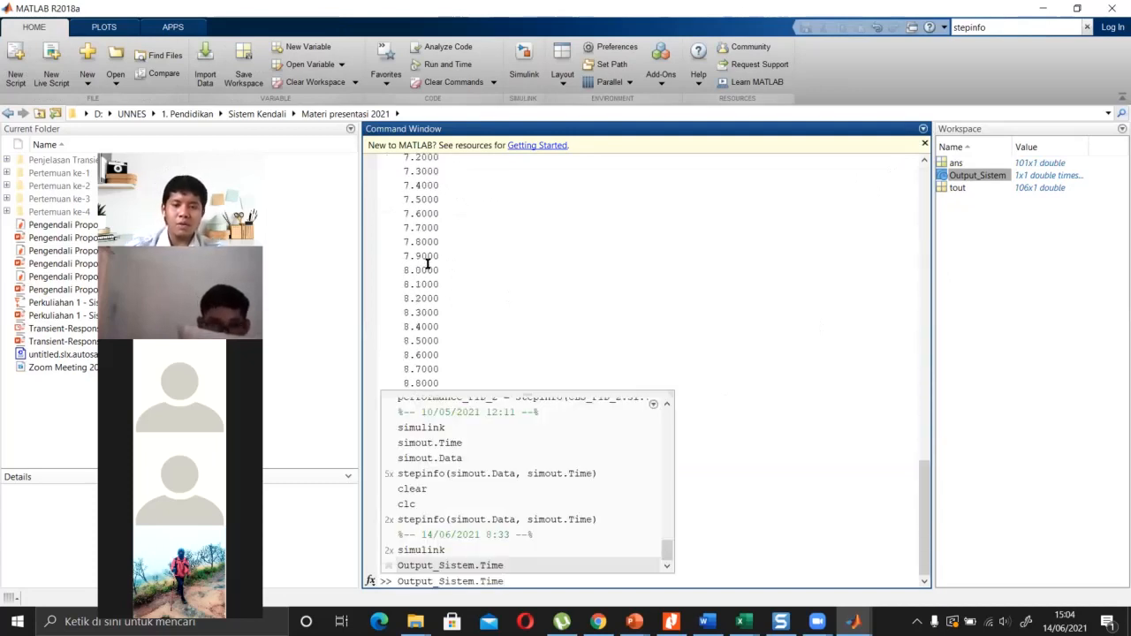
pyautogui.press('BackSpace')
pyautogui.press('BackSpace')
pyautogui.press('BackSpace')
pyautogui.press('BackSpace')
pyautogui.write('Data')
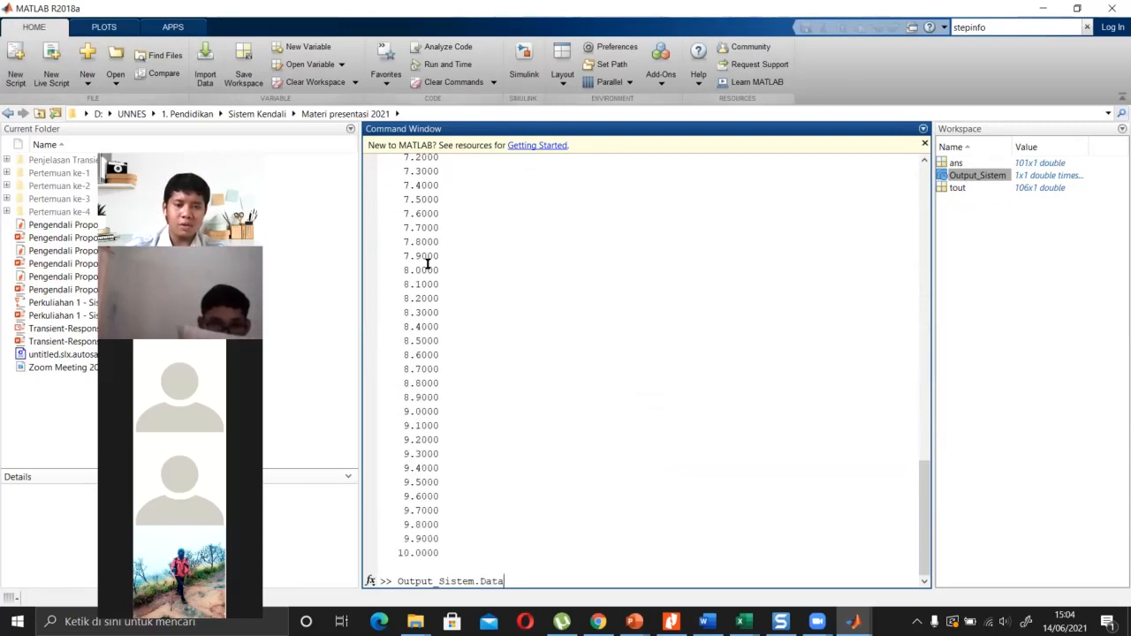
pyautogui.press('Return')
pyautogui.scroll(15, 543, 310)
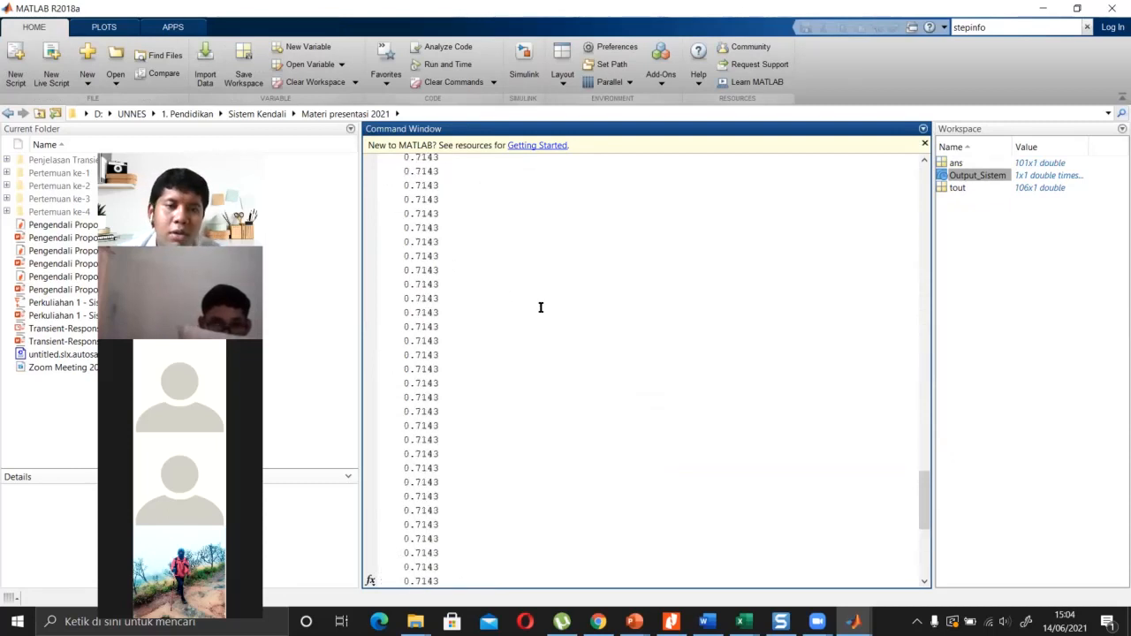
pyautogui.scroll(-15, 533, 280)
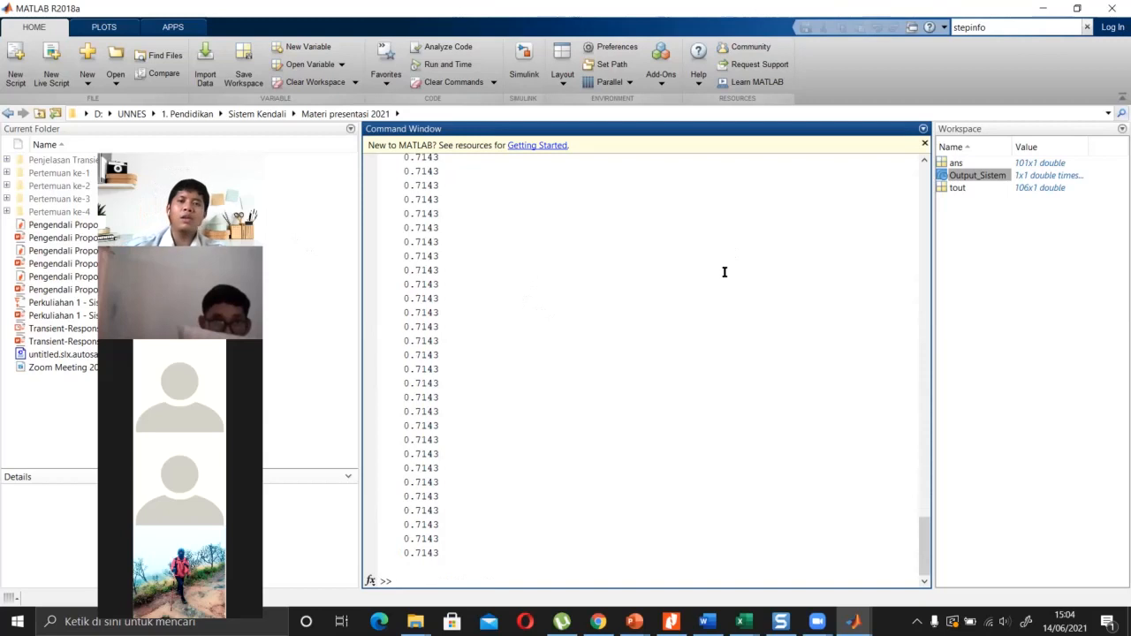
pyautogui.scroll(5, 725, 270)
pyautogui.scroll(-10, 725, 274)
# Write the call stepinfo(y,t) at the command prompt without running it.
pyautogui.write('steip')
pyautogui.press('BackSpace')
pyautogui.press('BackSpace')
pyautogui.write('pi')
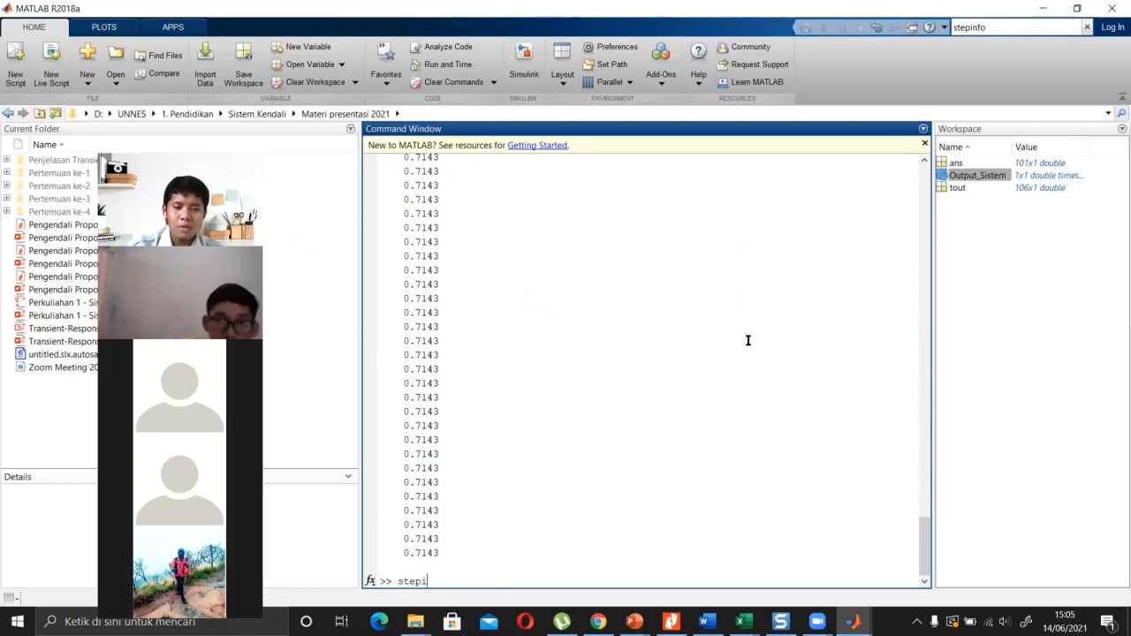
pyautogui.write('nfo(y')
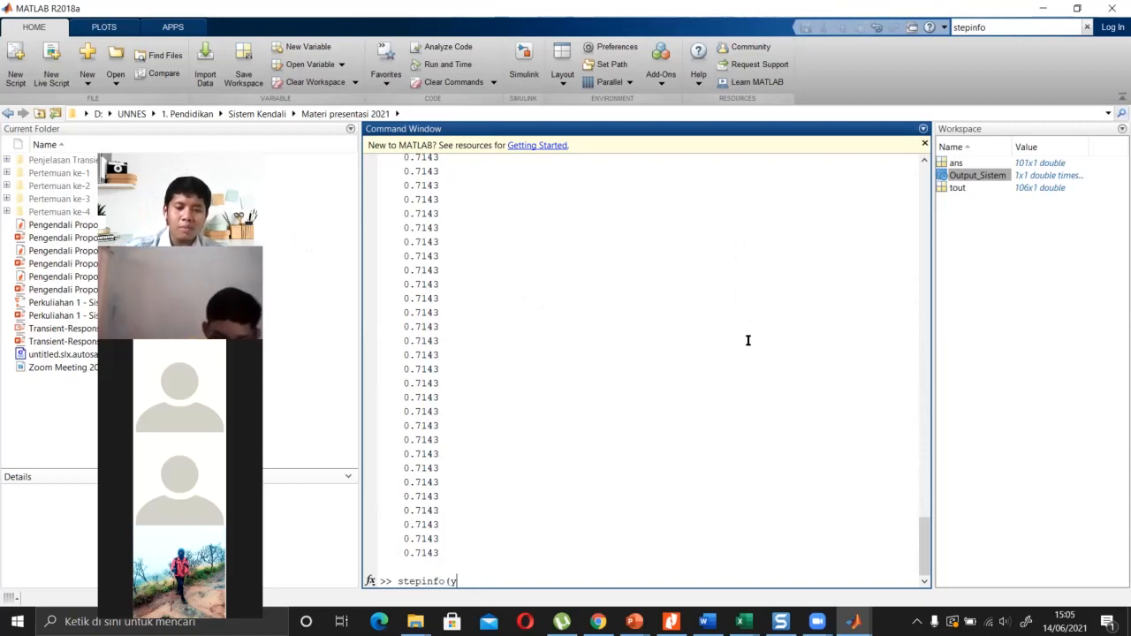
pyautogui.write(',t)')
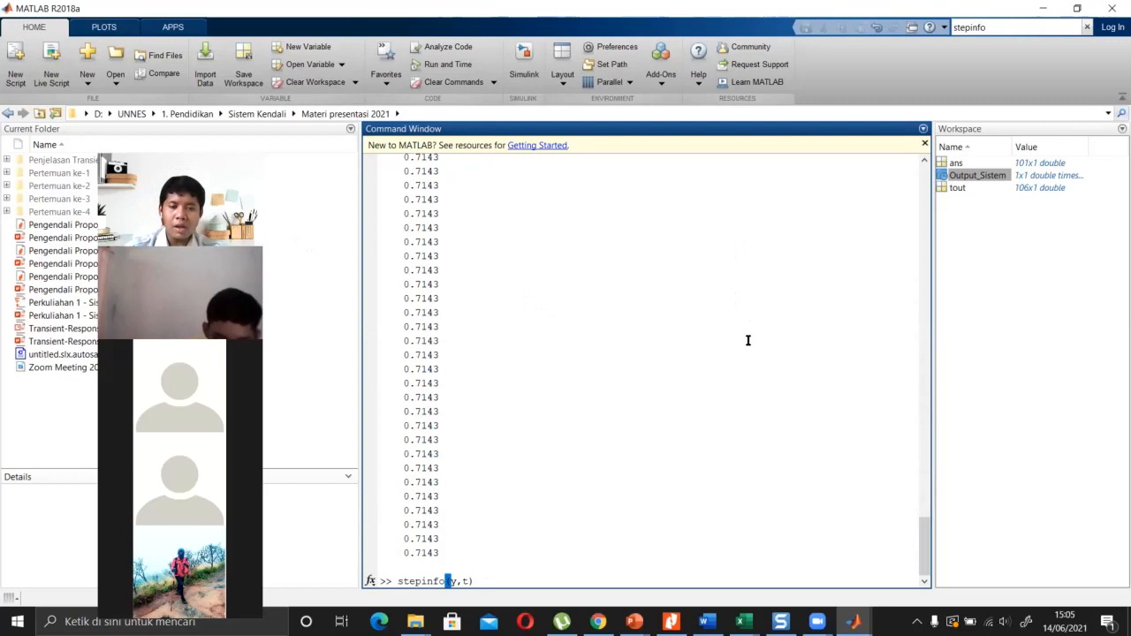
# Insert the assignment y=Output_Sistem.Data; in front of the stepinfo call.
pyautogui.press('Home')
pyautogui.write('y')
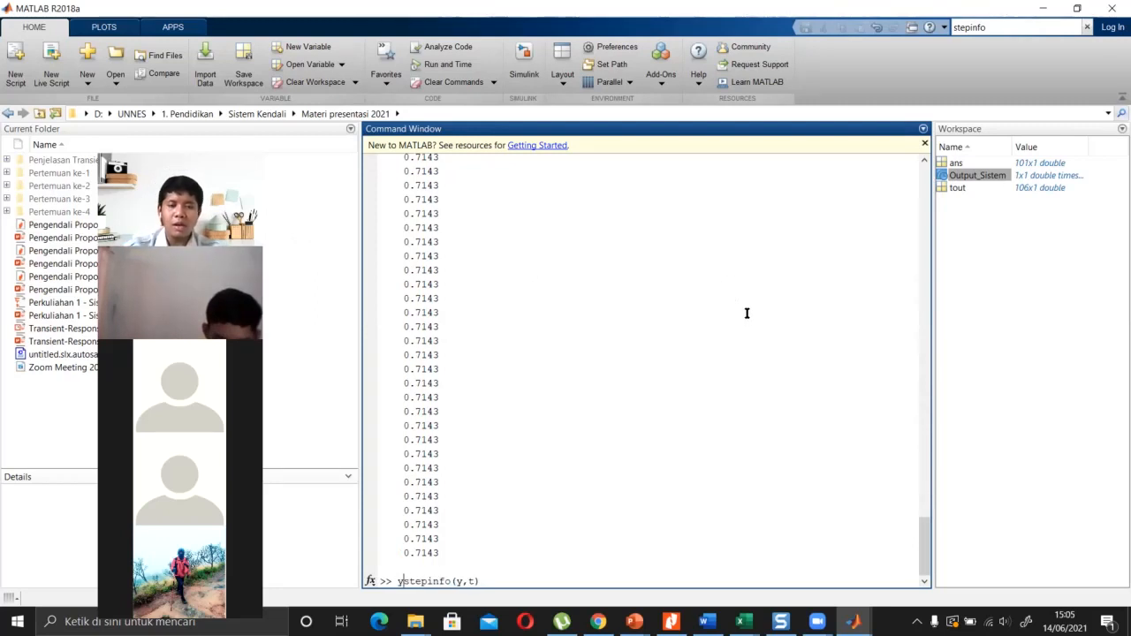
pyautogui.press('BackSpace')
pyautogui.write('=')
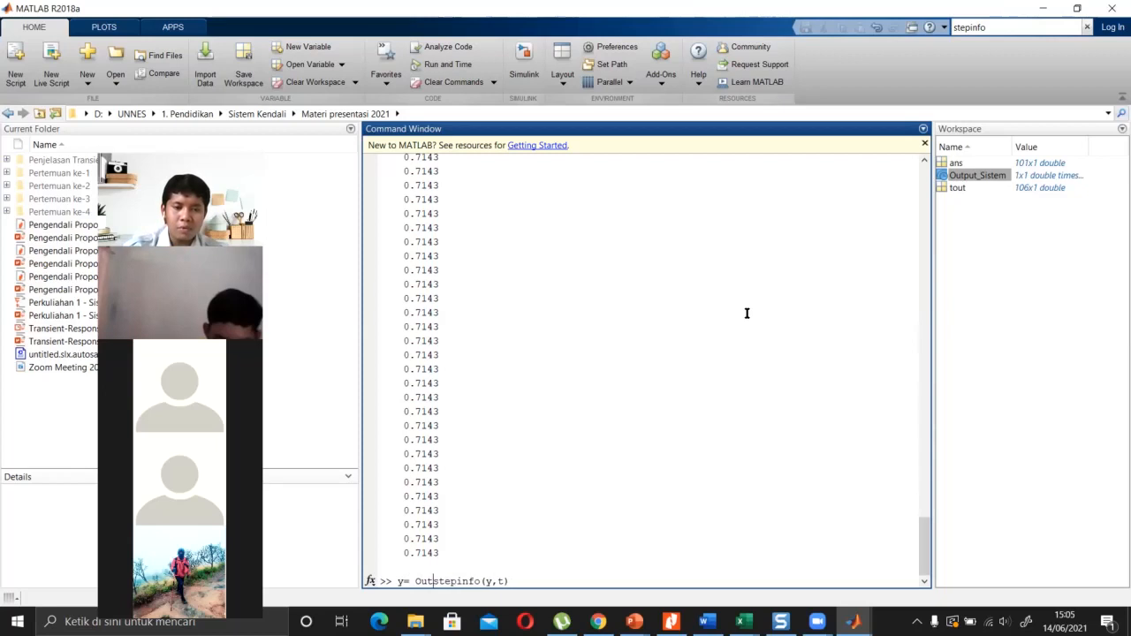
pyautogui.press('BackSpace')
pyautogui.write('Output_S')
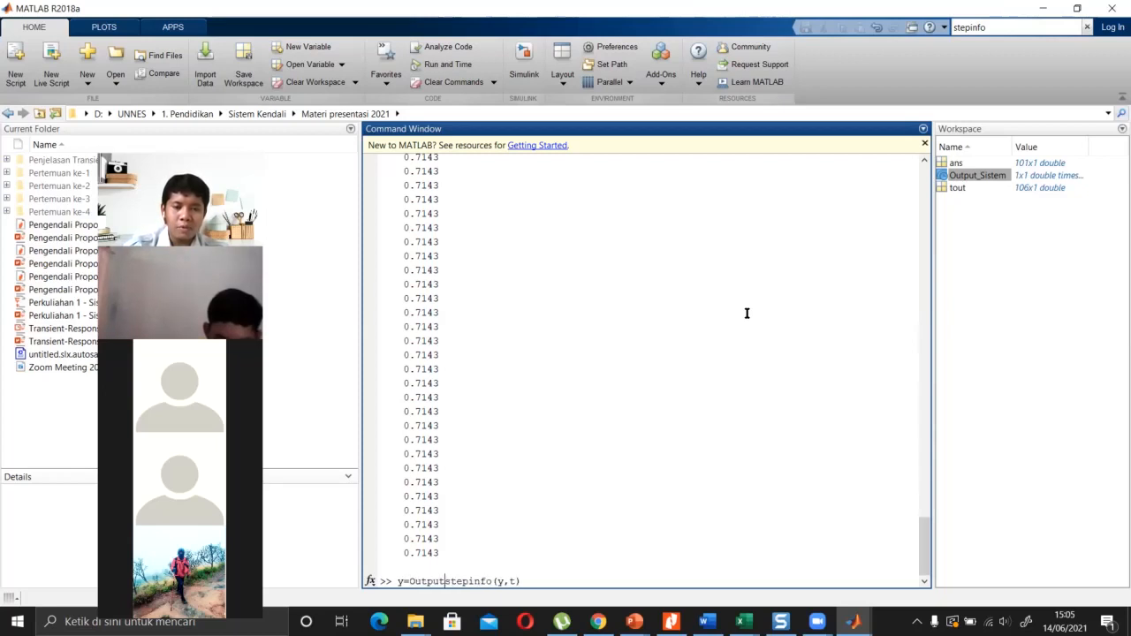
pyautogui.write('istem')
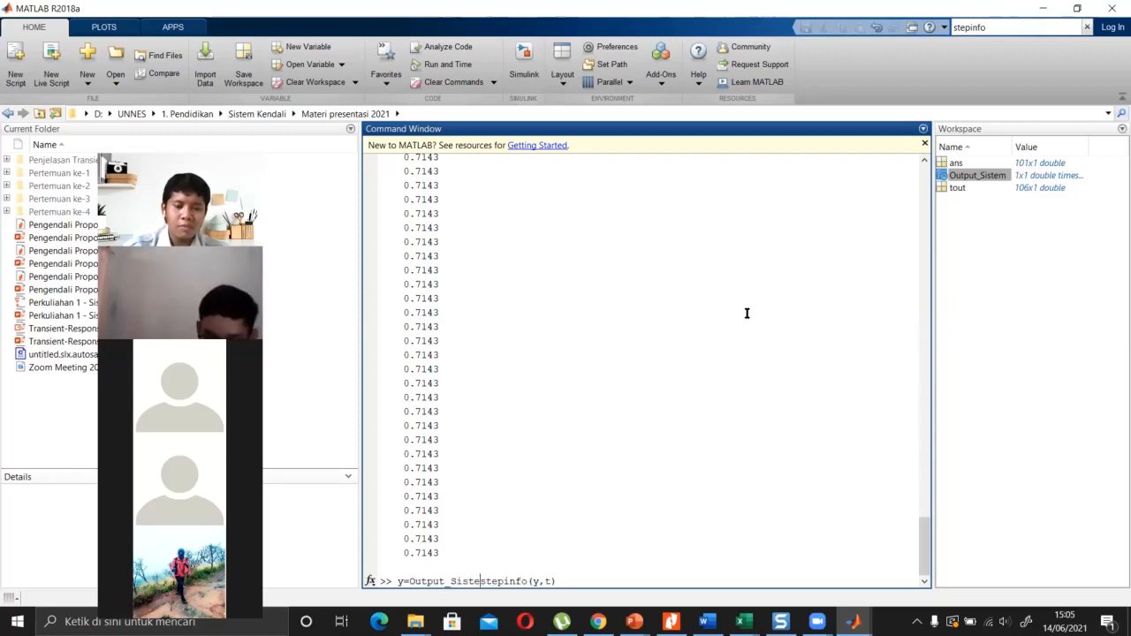
pyautogui.write('.Data;')
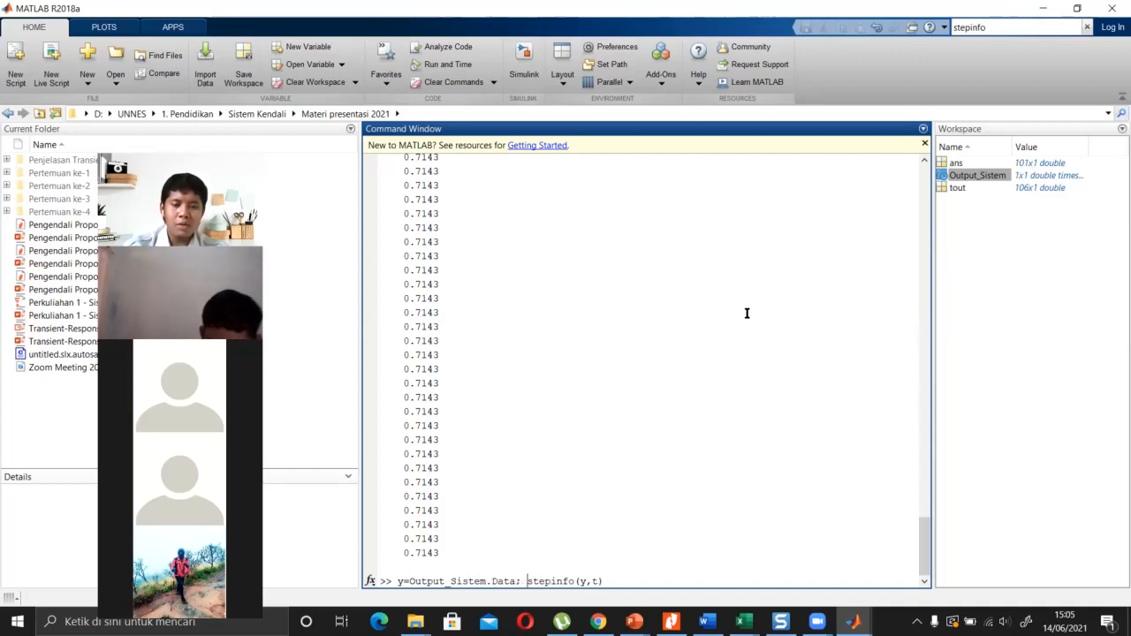
# Add t=OutputSistem.Time; between the y assignment and the stepinfo call, and run the whole line.
pyautogui.write(' t')
pyautogui.write('=')
pyautogui.write('OutputSist')
pyautogui.write('em')
pyautogui.write('.Time')
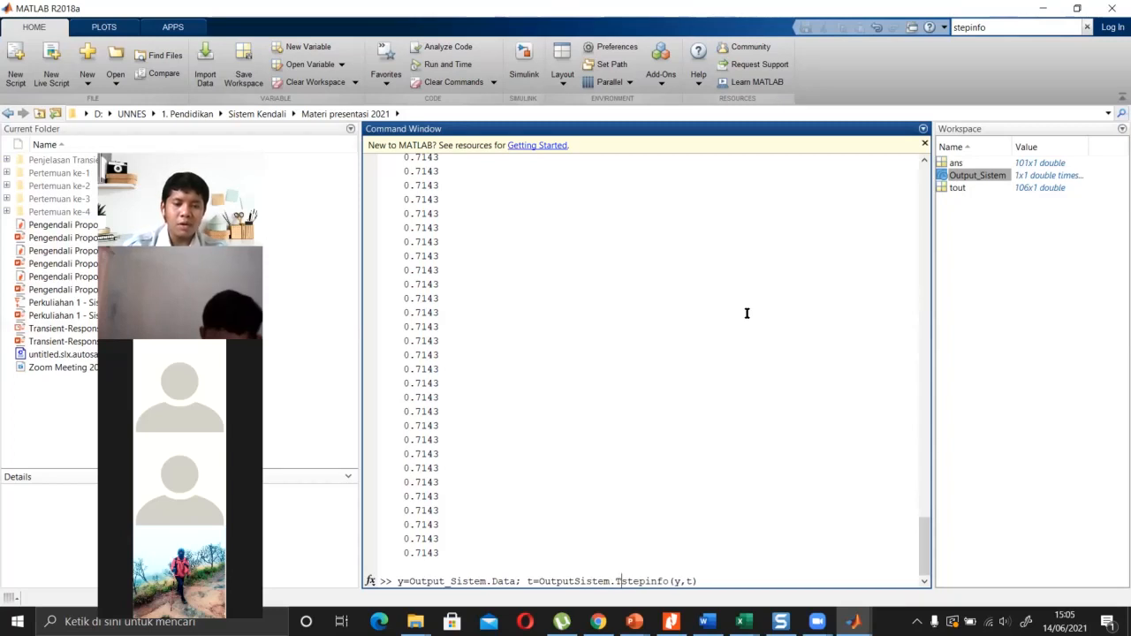
pyautogui.write(';')
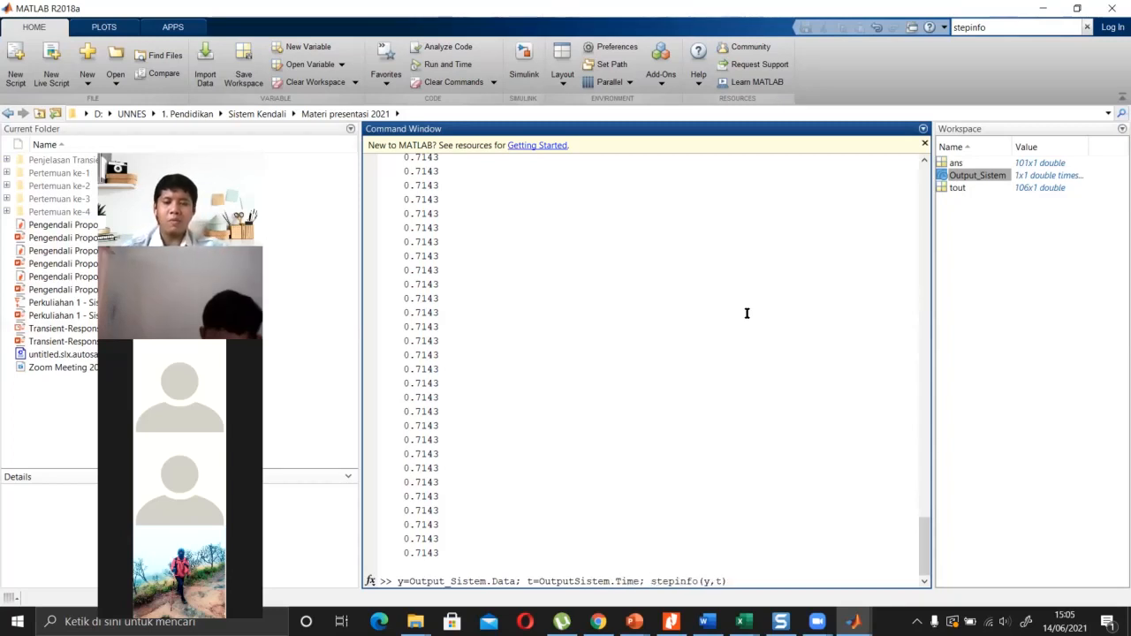
pyautogui.press('Return')
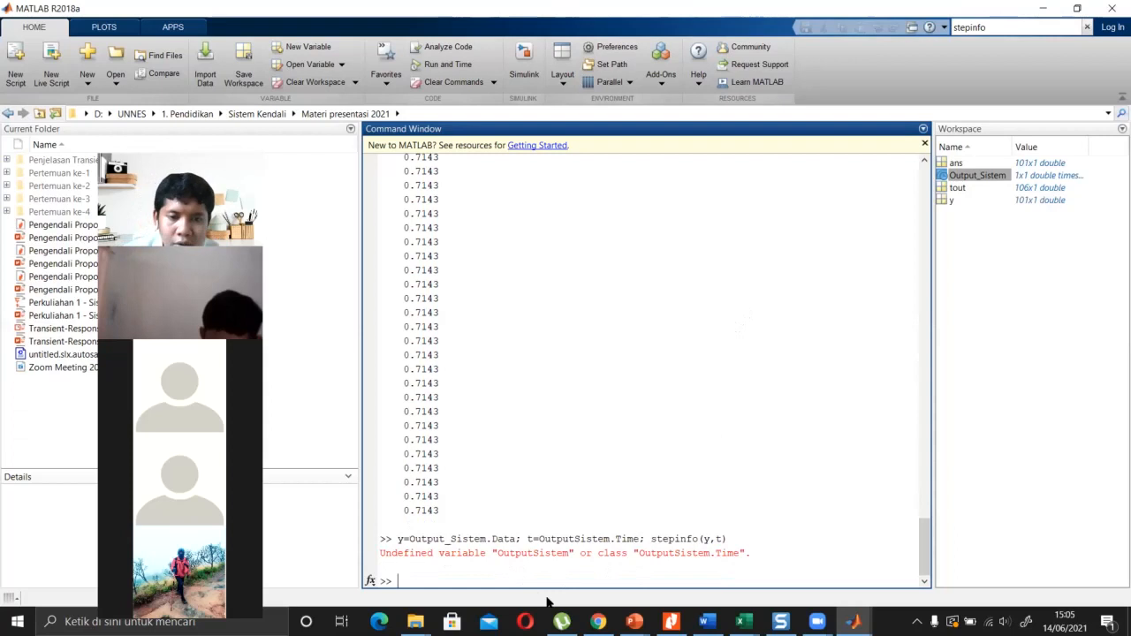
# Recall the last command line, correct the time assignment to t=Output_Sistem.Time, and run it again.
pyautogui.press('Up')
pyautogui.press('Left')
pyautogui.press('Left')
pyautogui.press('Left')
pyautogui.press('Left')
pyautogui.press('Left')
pyautogui.press('Left')
pyautogui.press('Left')
pyautogui.press('Left')
pyautogui.press('Left')
pyautogui.press('Left')
pyautogui.press('Left')
pyautogui.press('Left')
pyautogui.press('Left')
pyautogui.press('Left')
pyautogui.press('Left')
pyautogui.press('Left')
pyautogui.press('Left')
pyautogui.press('Left')
pyautogui.press('Left')
pyautogui.press('Left')
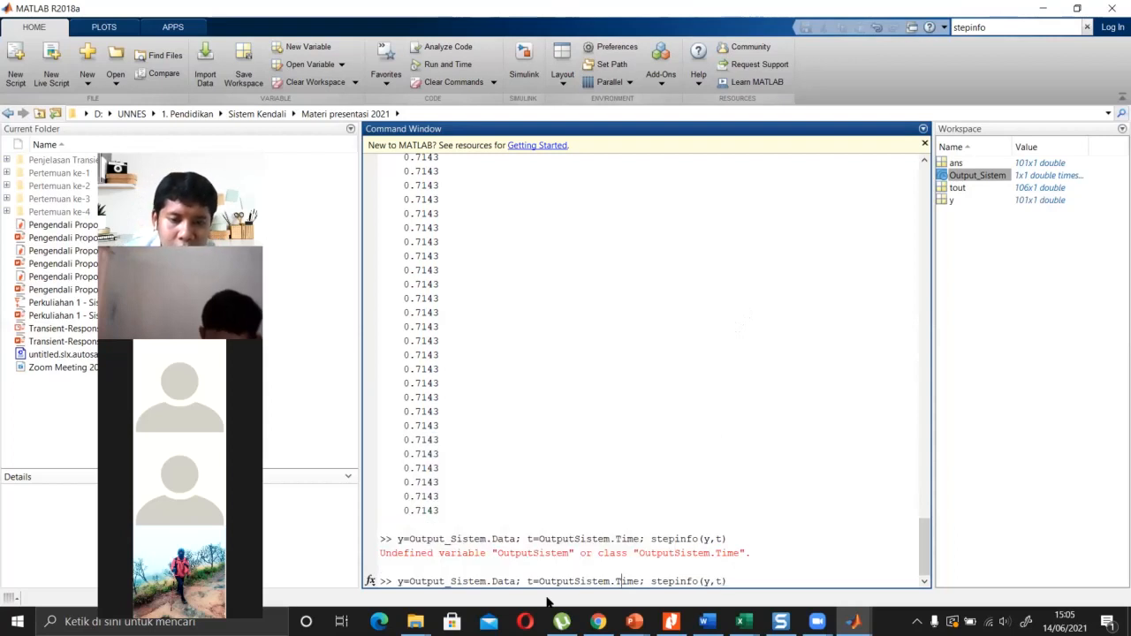
pyautogui.write('_')
pyautogui.press('Return')
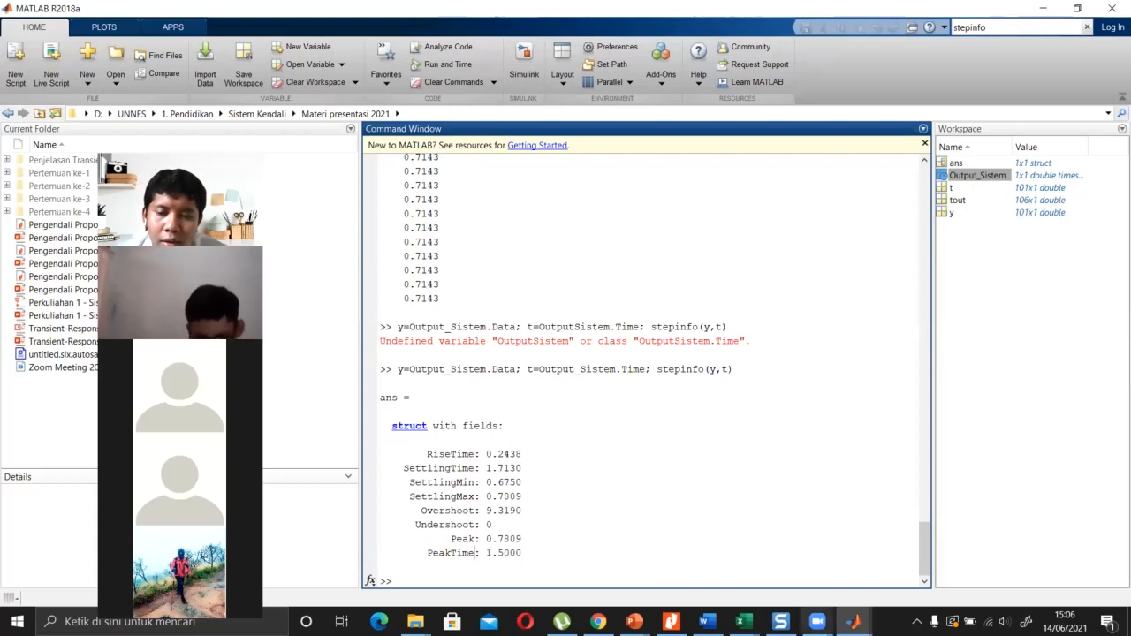
# Bring up the untitled Simulink model and arrange it side by side with the main MATLAB window.
pyautogui.moveTo(851, 621)
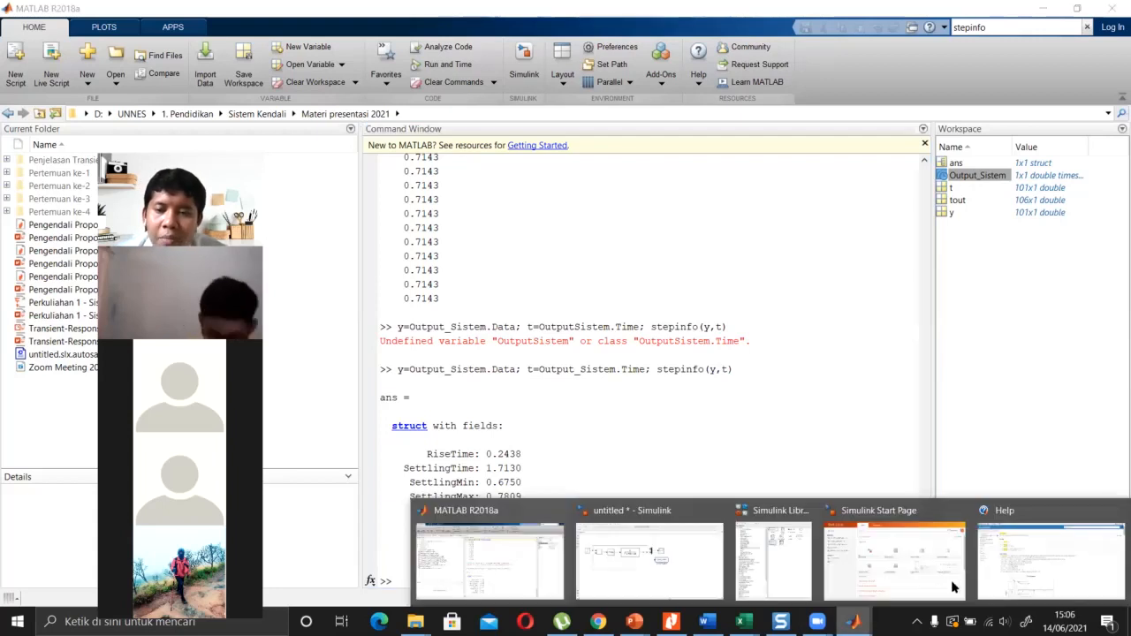
pyautogui.click(649, 552)
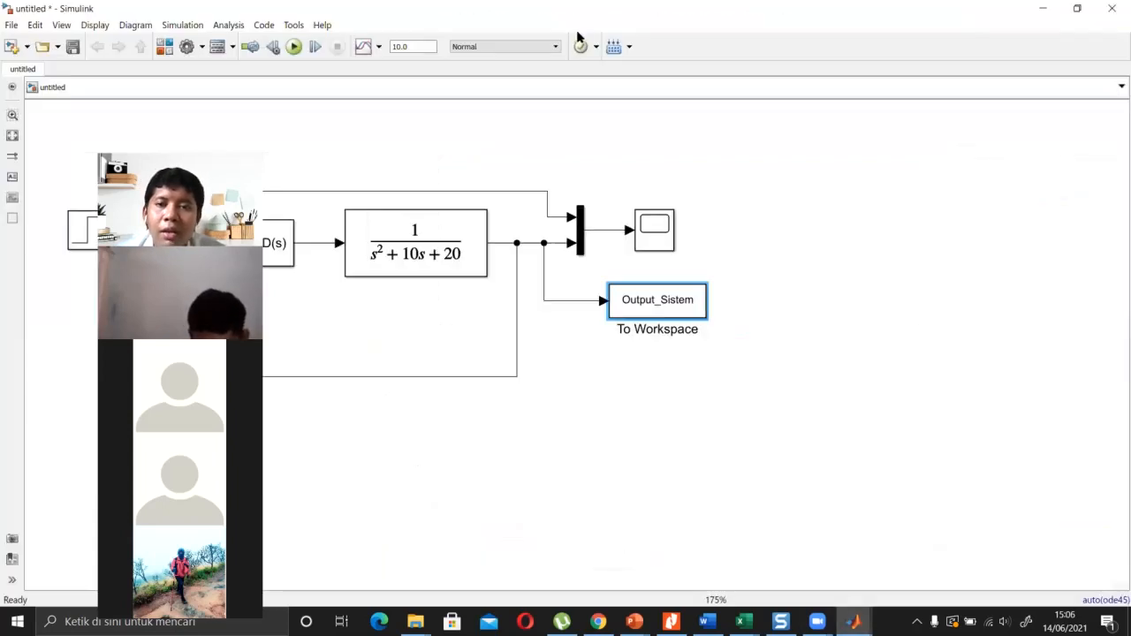
pyautogui.press('super+Right')
pyautogui.click(203, 74)
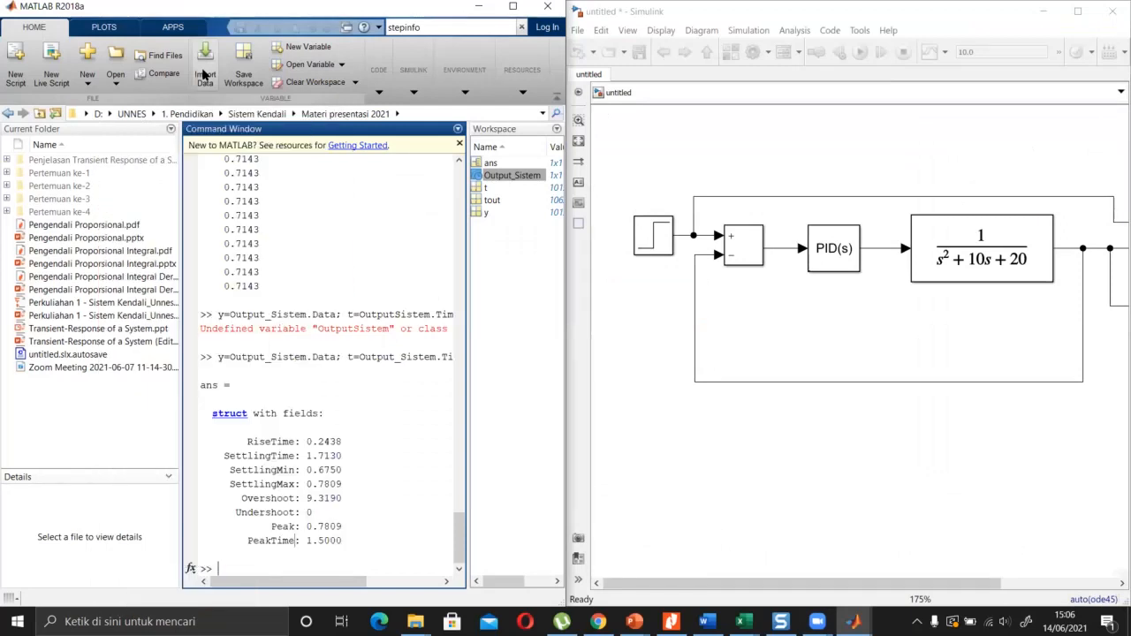
# Set the PID Controller's proportional gain to 10 and run the simulation.
pyautogui.click(843, 249)
pyautogui.doubleClick(844, 250)
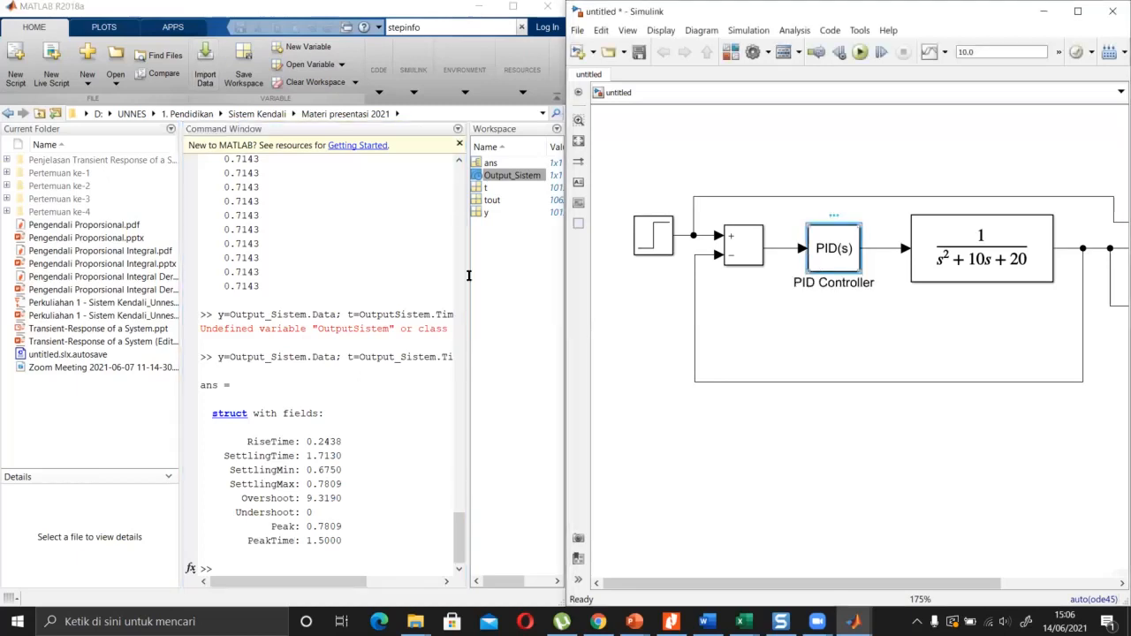
pyautogui.doubleClick(424, 263)
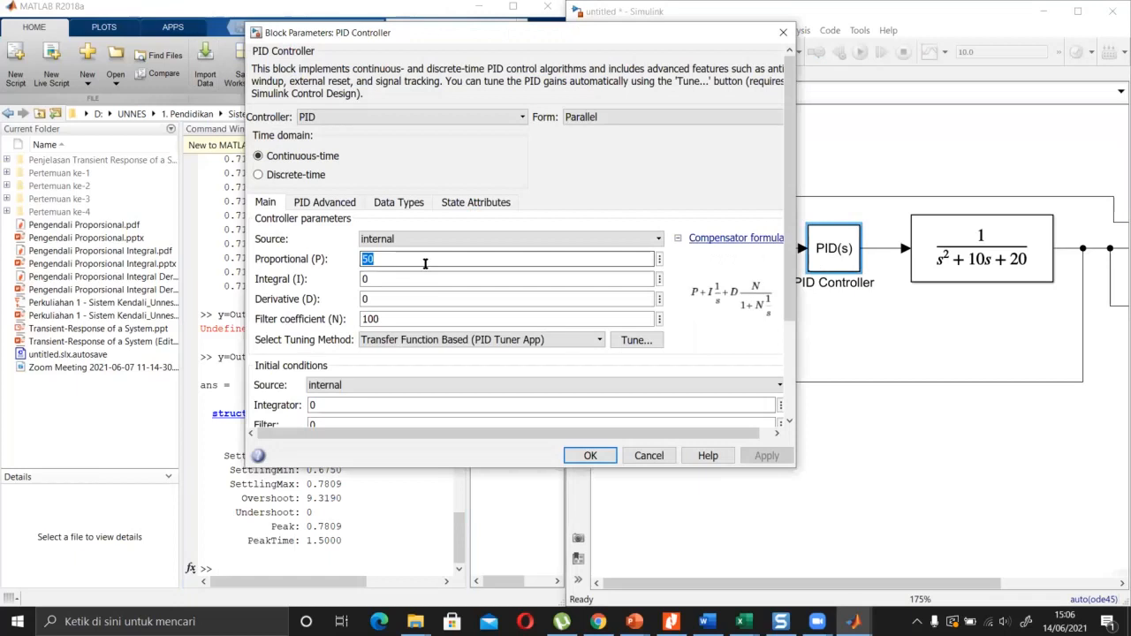
pyautogui.write('10')
pyautogui.press('Return')
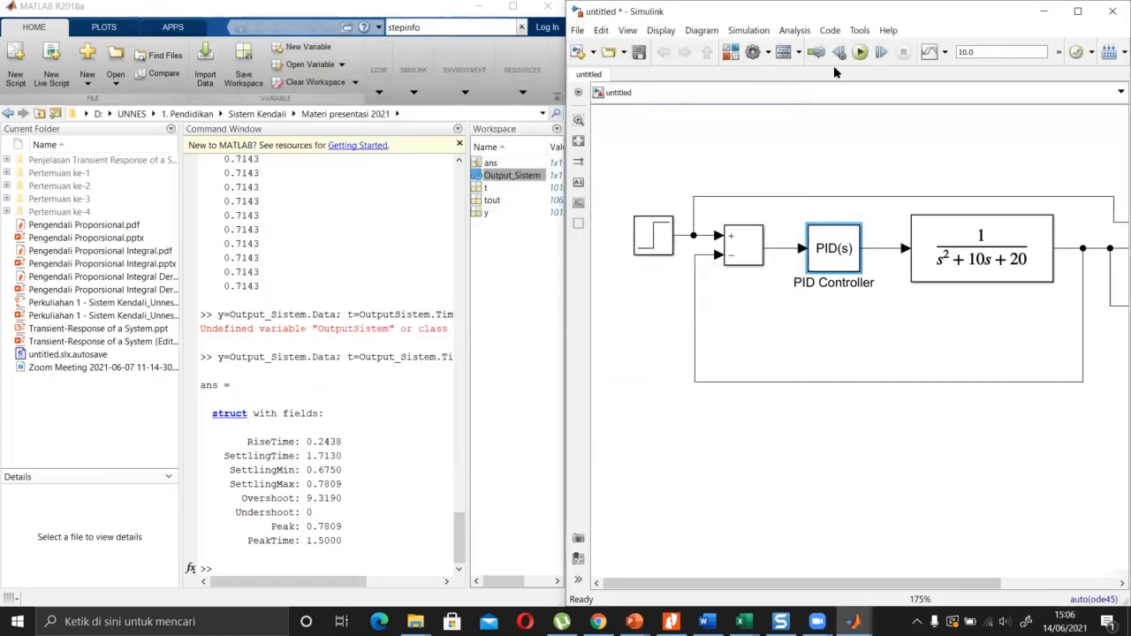
pyautogui.click(858, 54)
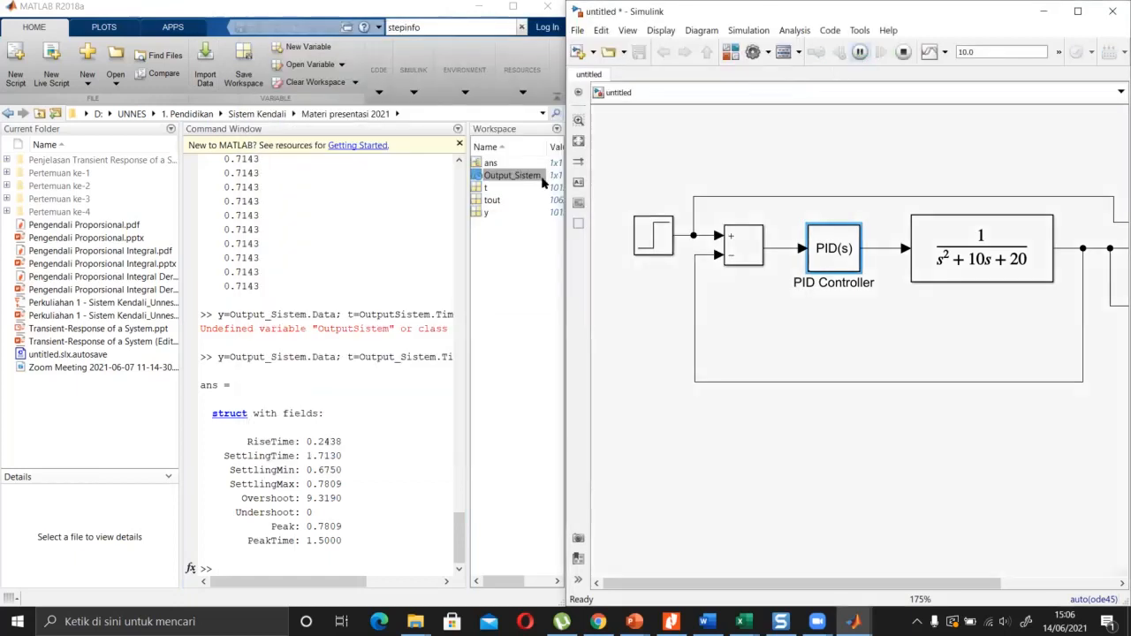
# Rerun the command line that assigns y and t and evaluates stepinfo(y,t) for the new gain.
pyautogui.click(283, 195)
pyautogui.press('Up')
pyautogui.press('Return')
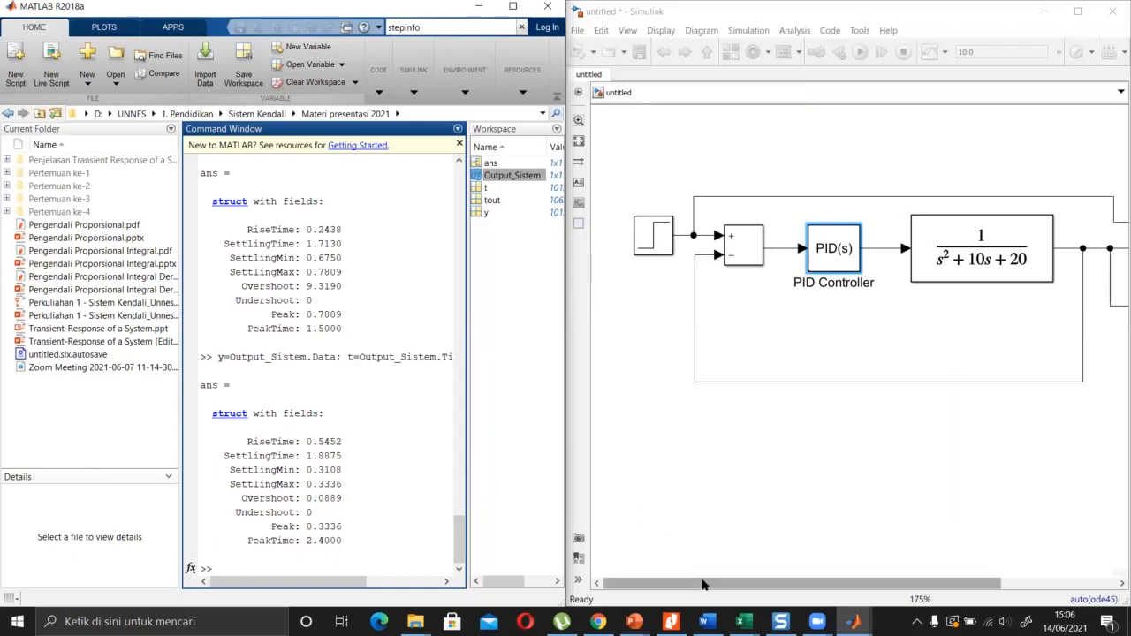
# Open the Scope to examine the step response at the gain of 10, and minimise its window.
pyautogui.moveTo(703, 583); pyautogui.dragTo(1003, 585)
pyautogui.doubleClick(1067, 235)
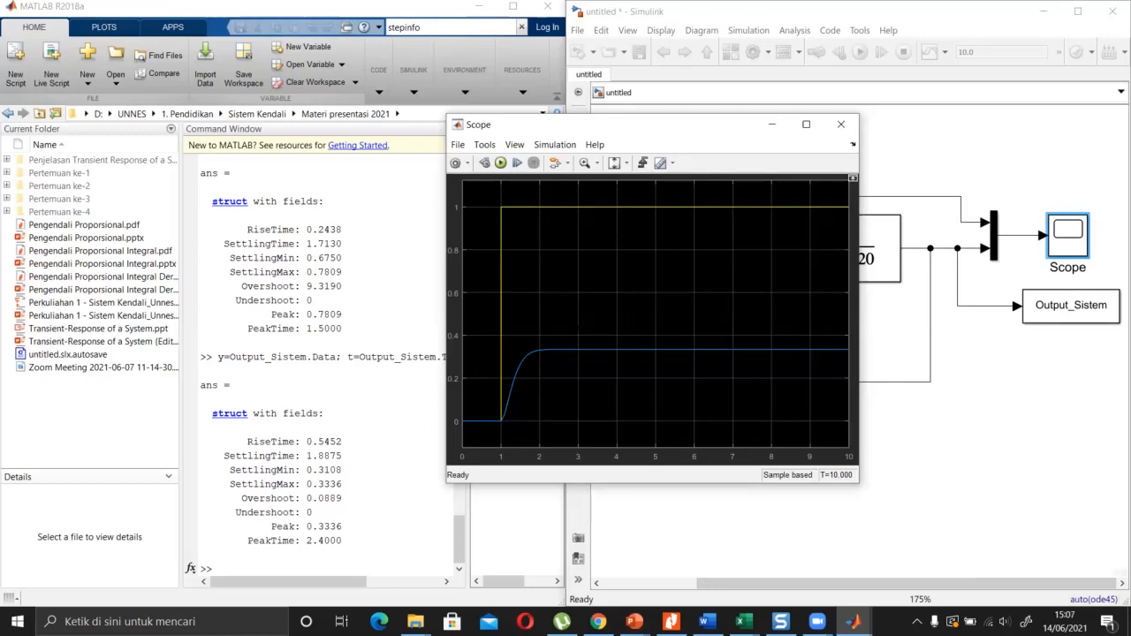
pyautogui.click(771, 123)
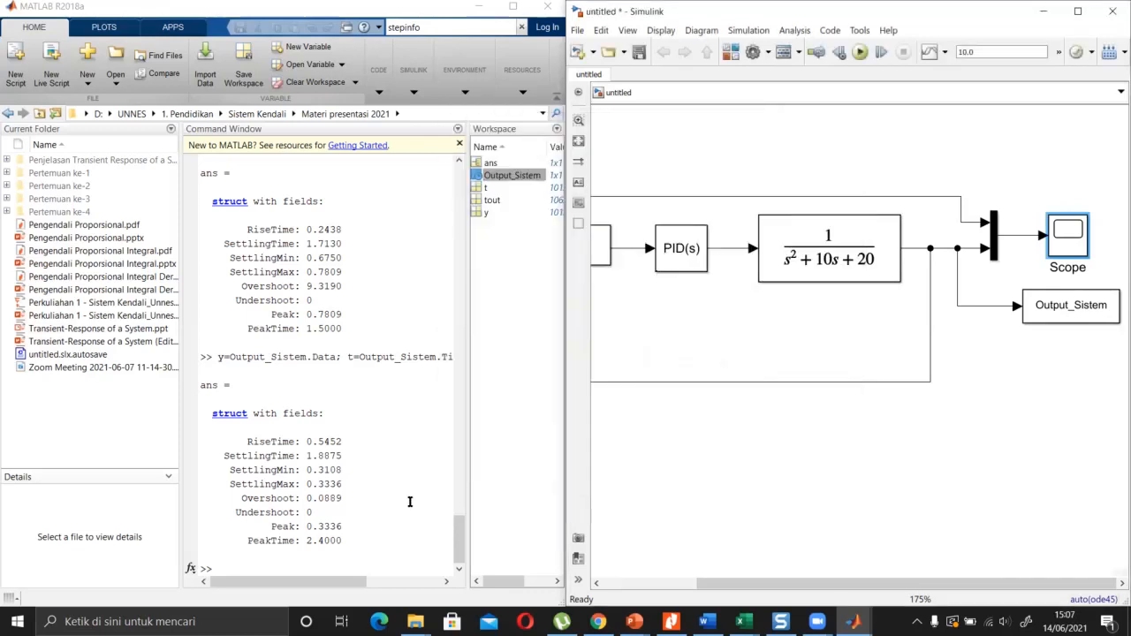
pyautogui.click(379, 568)
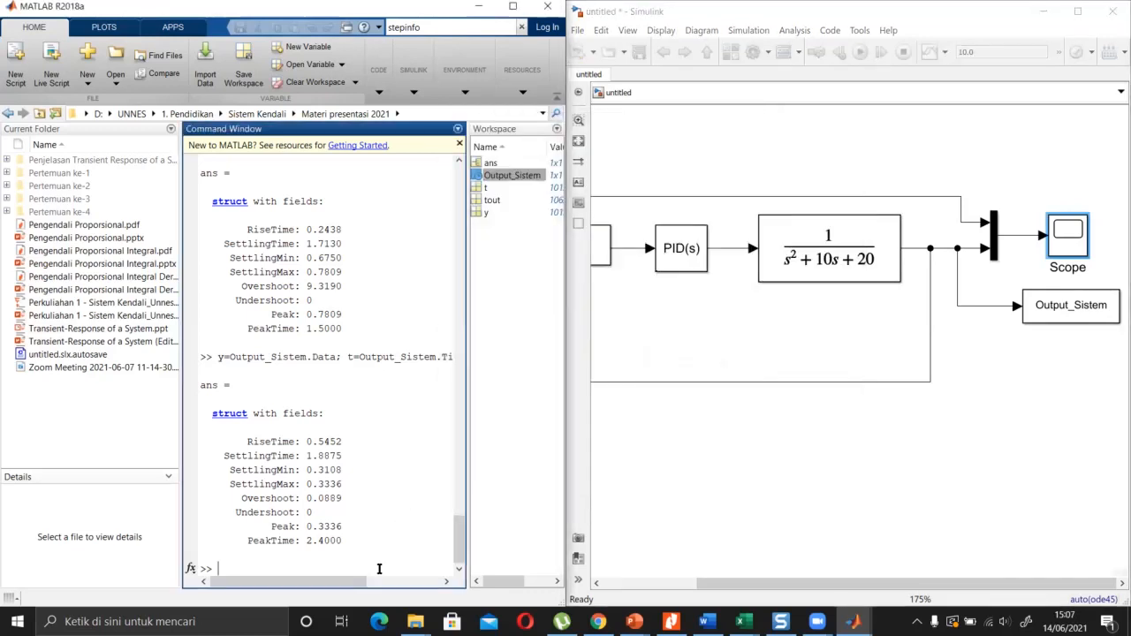
# Set the PID Controller's proportional gain back to 50 and run the simulation.
pyautogui.click(679, 249)
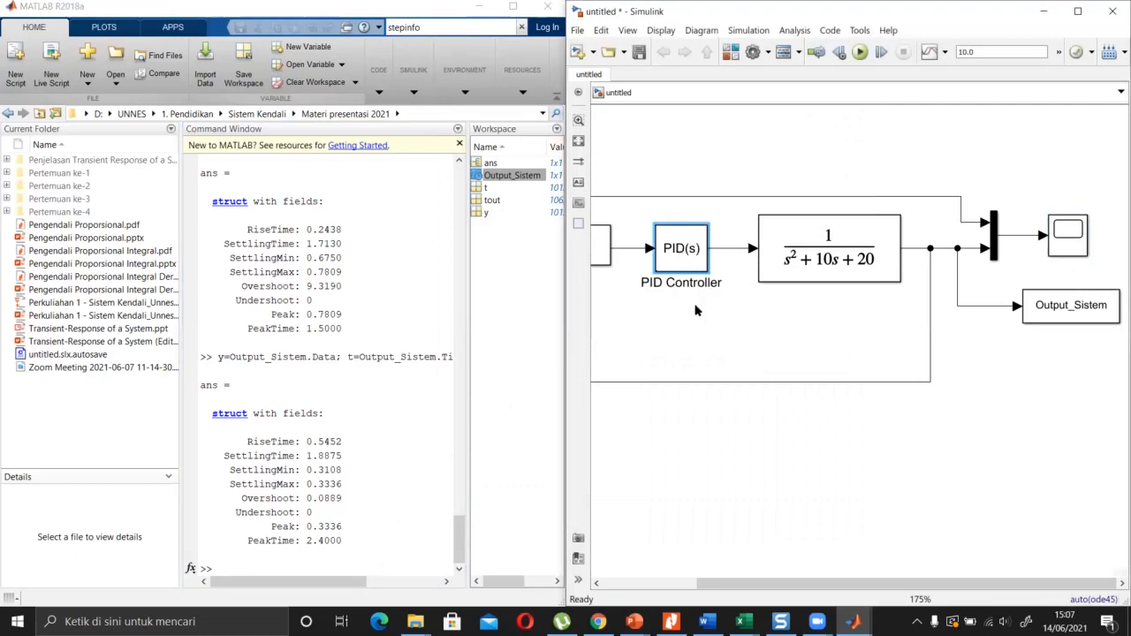
pyautogui.doubleClick(677, 259)
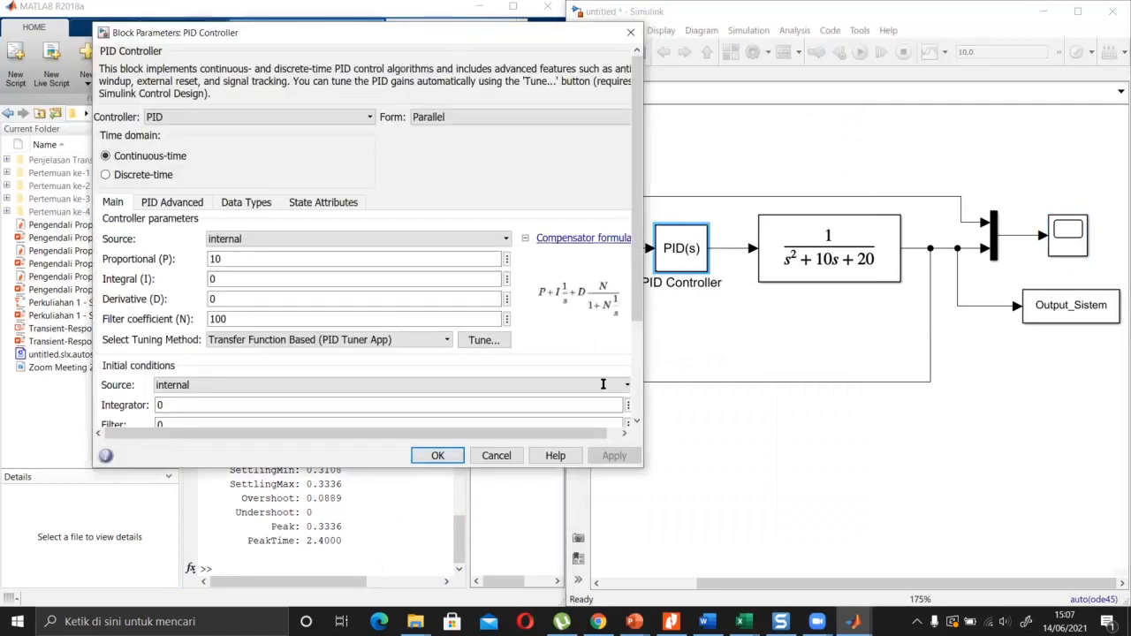
pyautogui.write('50')
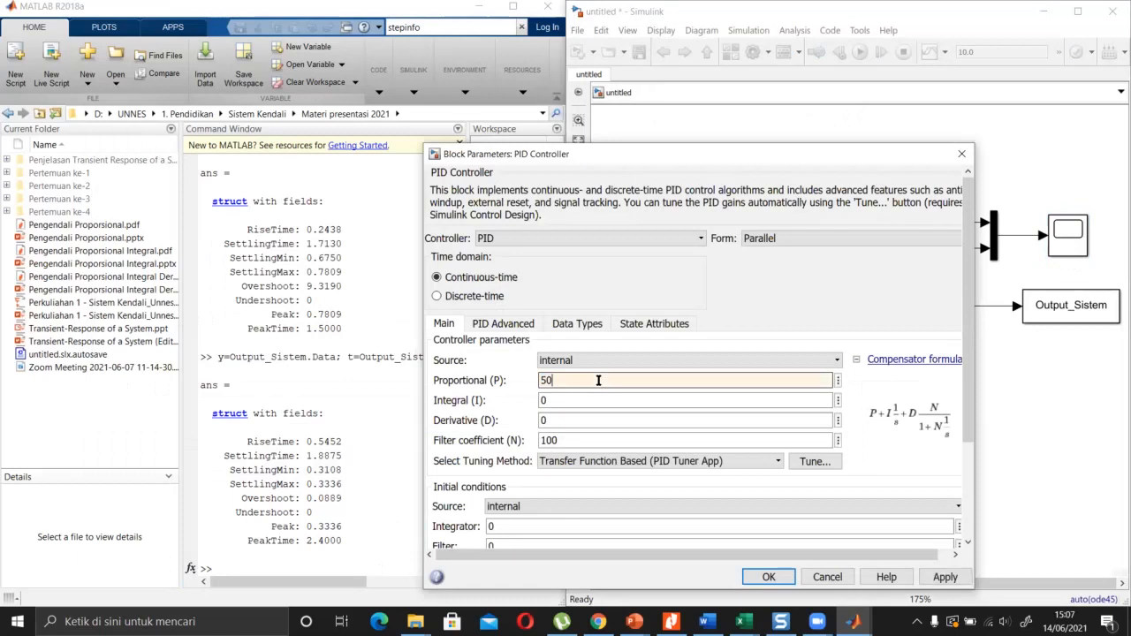
pyautogui.click(858, 52)
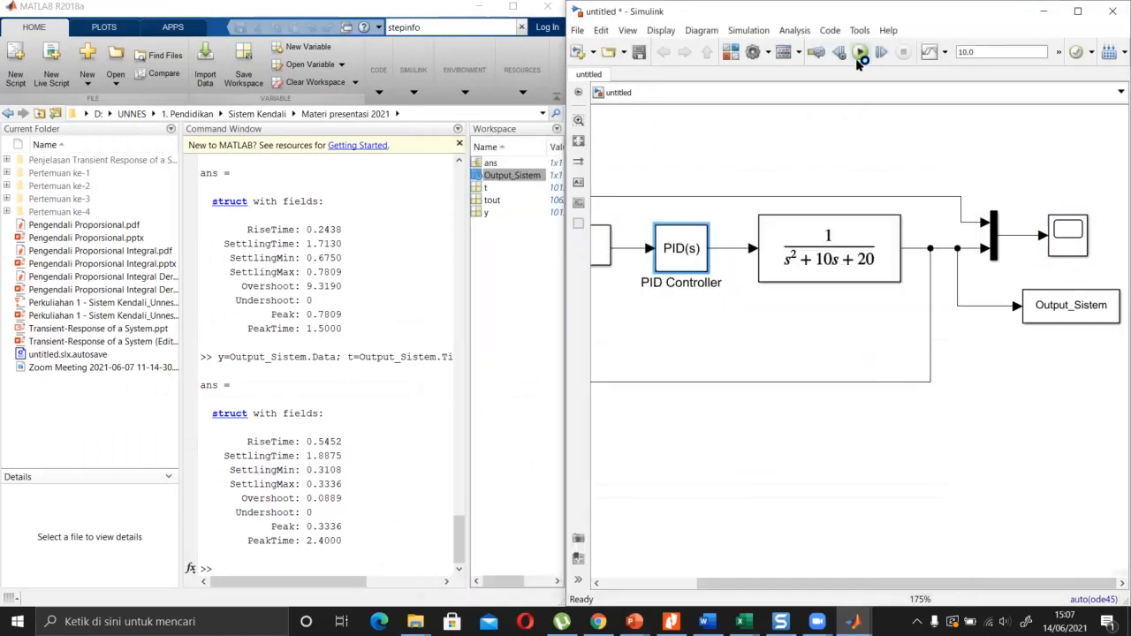
# Repeat the stepinfo command line for the gain of 50 and view the matching response in the Scope.
pyautogui.click(305, 563)
pyautogui.press('Up')
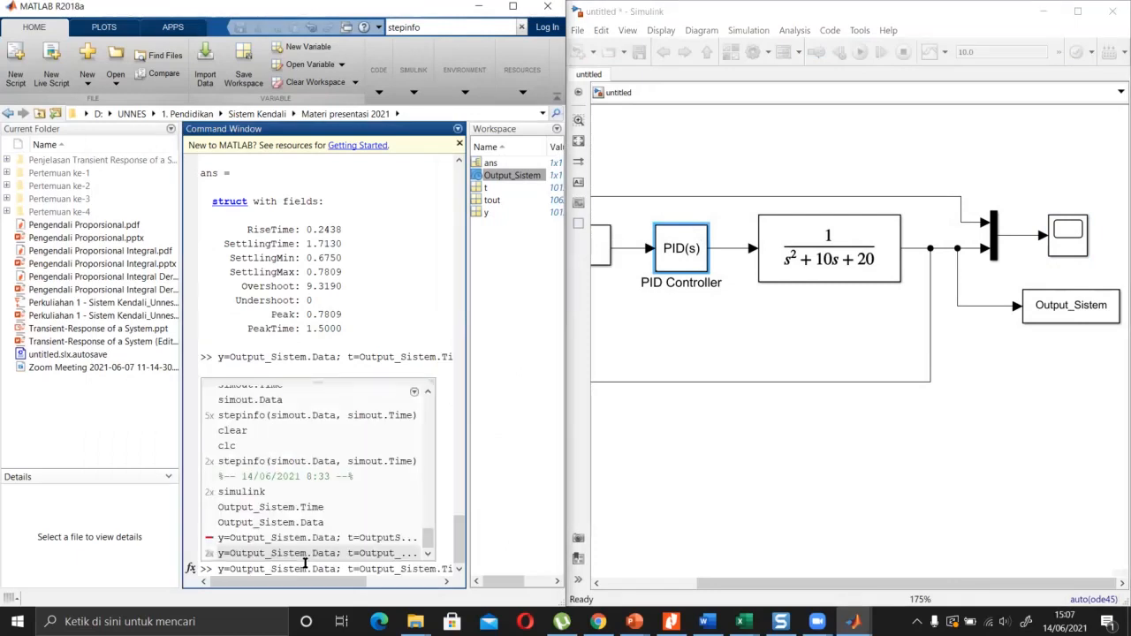
pyautogui.press('Return')
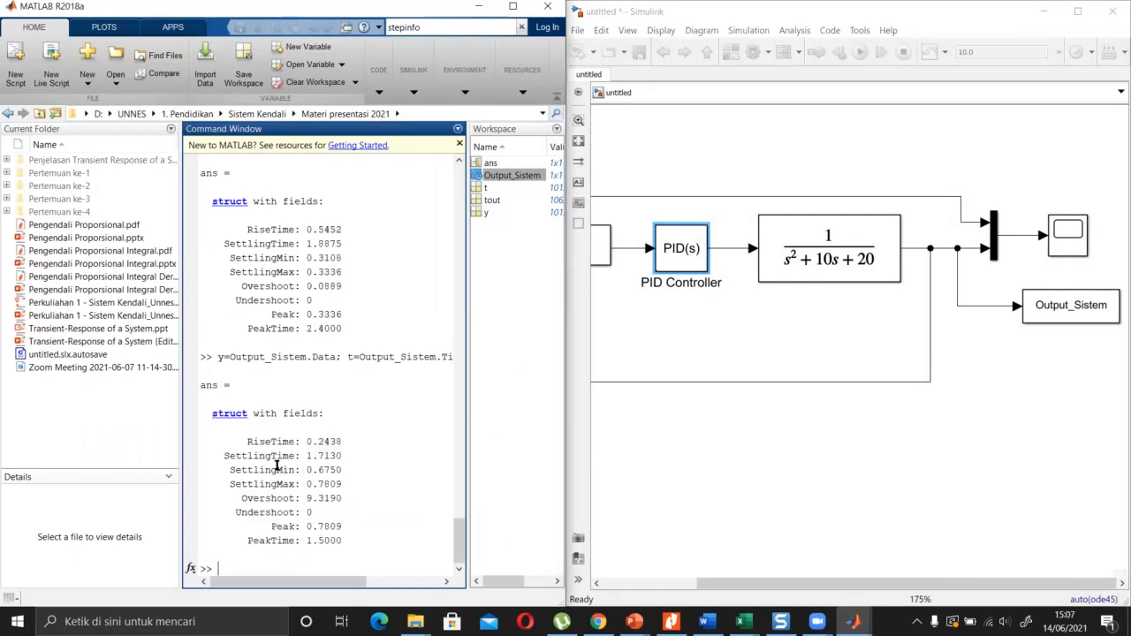
pyautogui.click(1064, 242)
pyautogui.doubleClick(1065, 242)
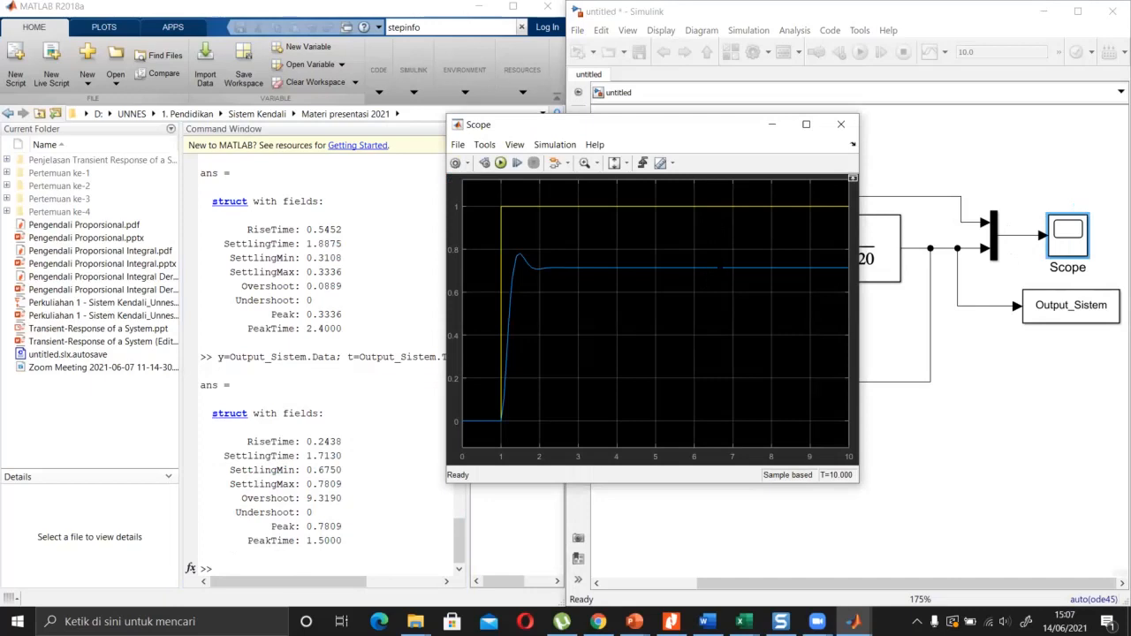
# Close the Scope and compare the rise time, settling time and overshoot in the stepinfo results for the two gains.
pyautogui.click(840, 123)
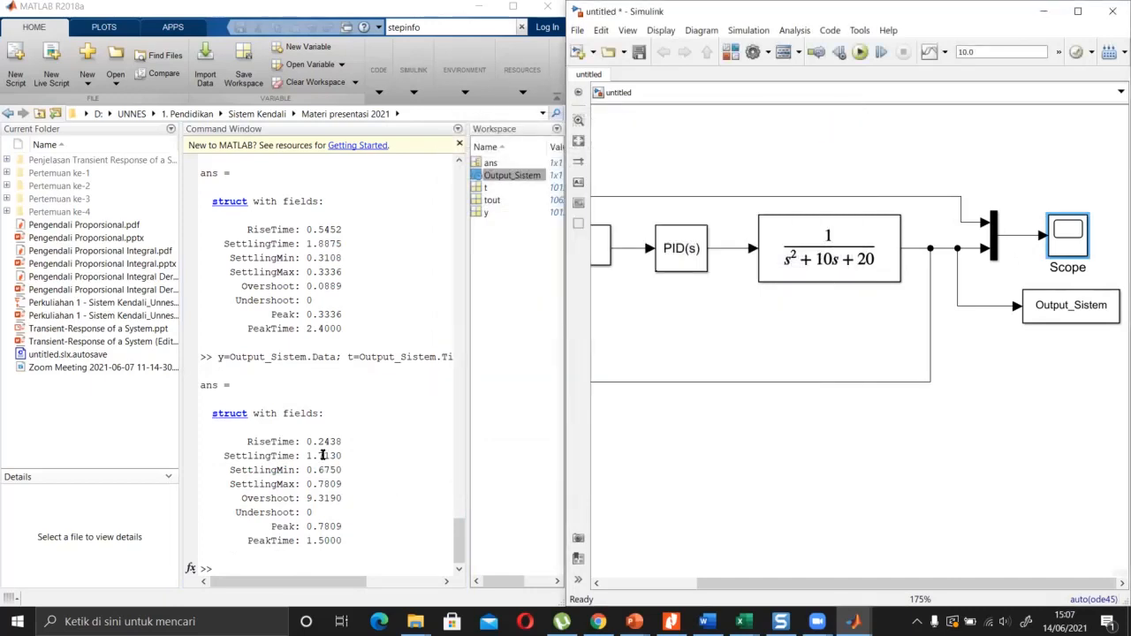
pyautogui.moveTo(307, 442); pyautogui.dragTo(345, 430)
pyautogui.click(328, 231)
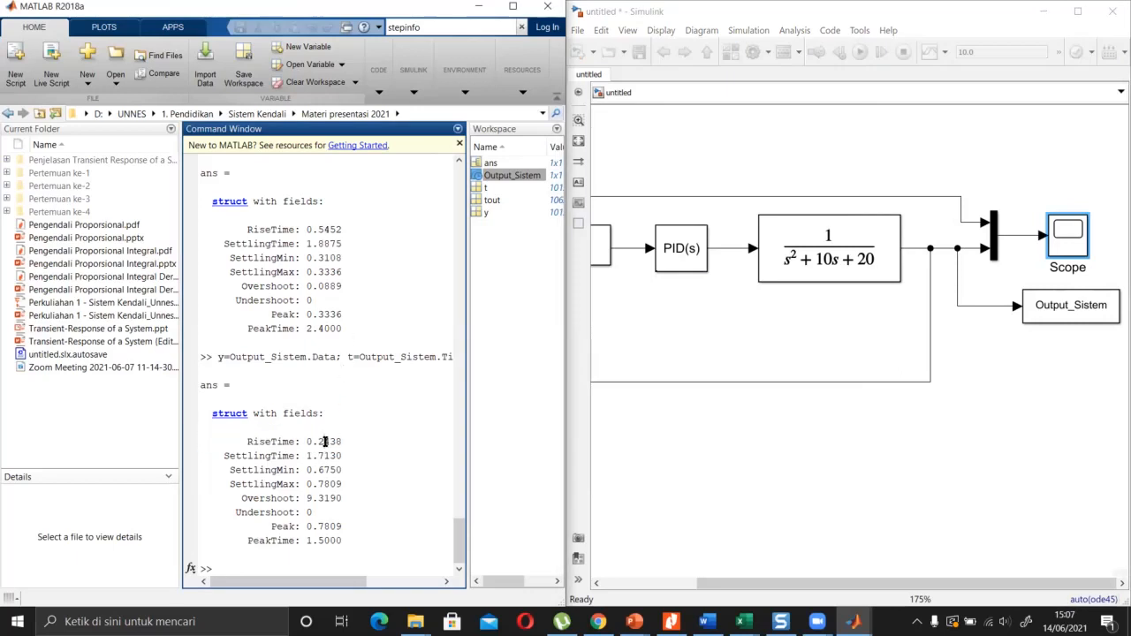
pyautogui.moveTo(306, 456); pyautogui.dragTo(338, 454)
pyautogui.hotkey('ctrl', 'c')
pyautogui.hotkey('ctrl', 'v')
pyautogui.moveTo(342, 498); pyautogui.dragTo(308, 498)
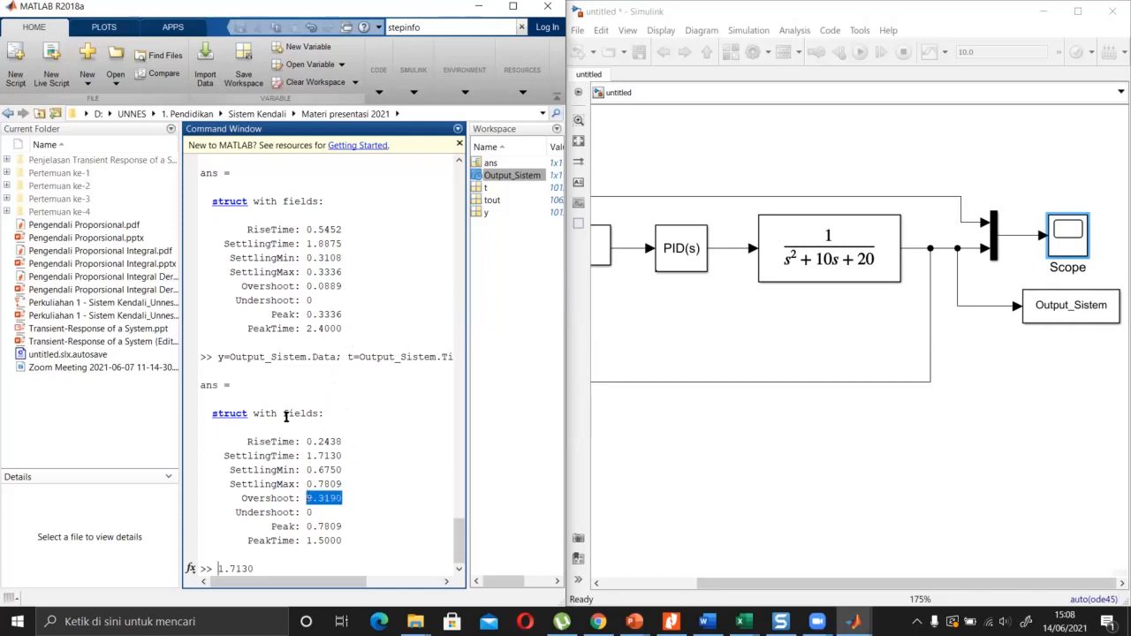
pyautogui.click(342, 288)
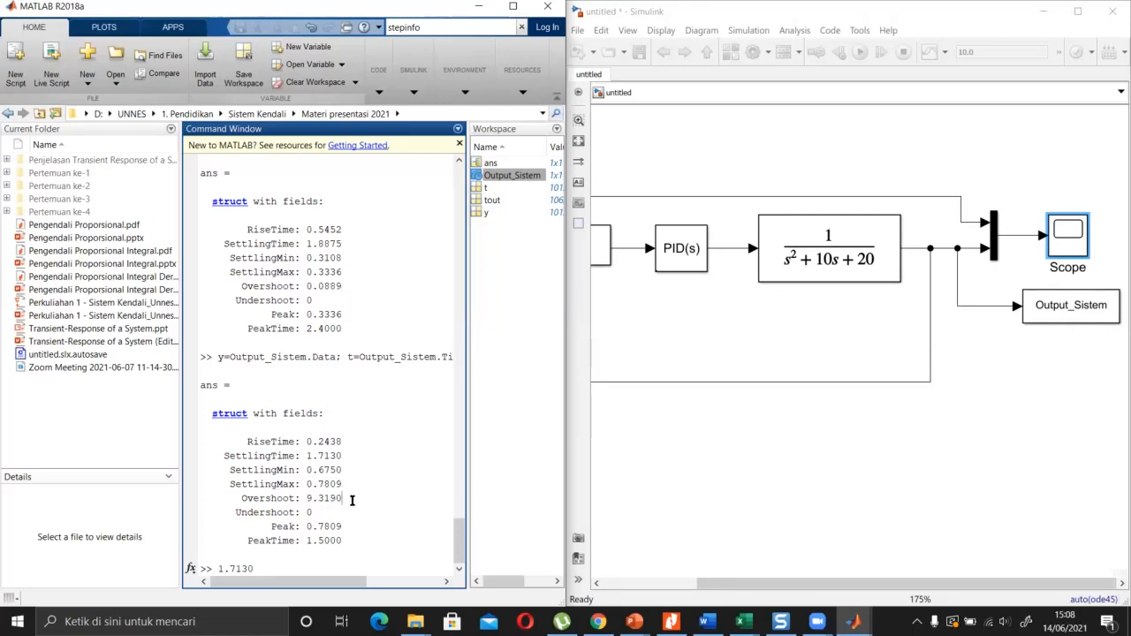
pyautogui.moveTo(341, 499); pyautogui.dragTo(301, 500)
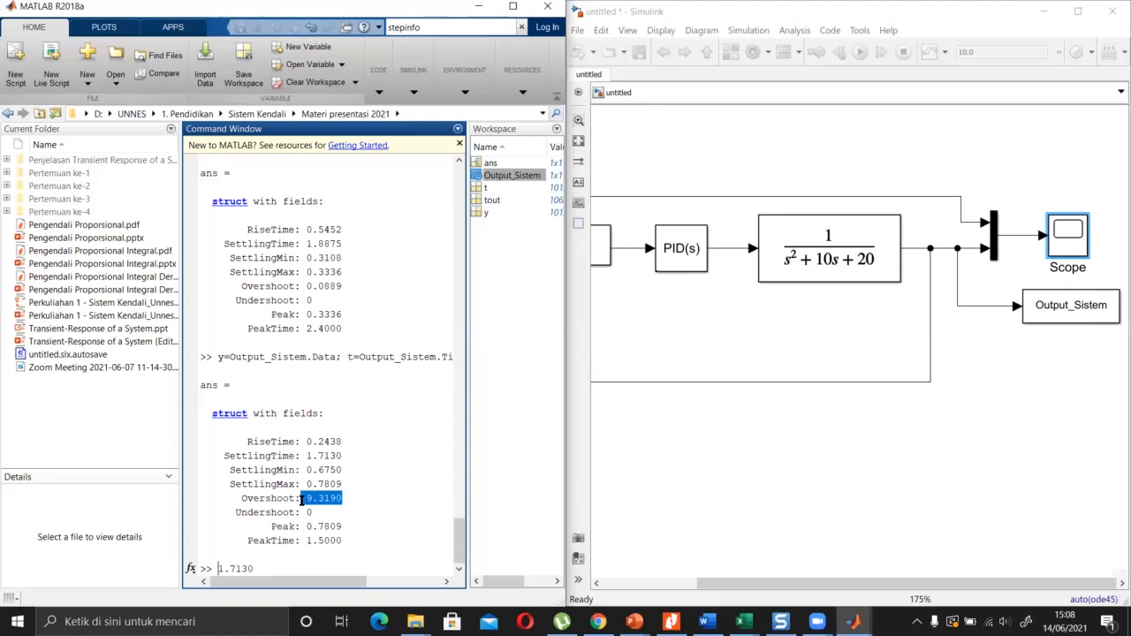
pyautogui.click(353, 493)
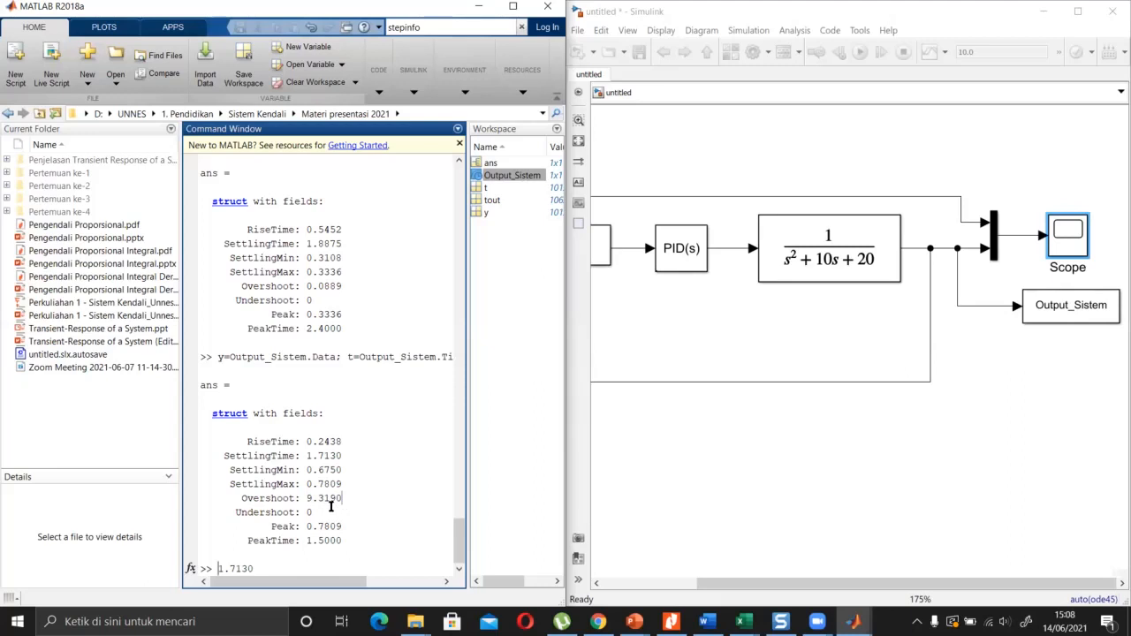
pyautogui.click(331, 505)
pyautogui.moveTo(343, 497); pyautogui.dragTo(305, 440)
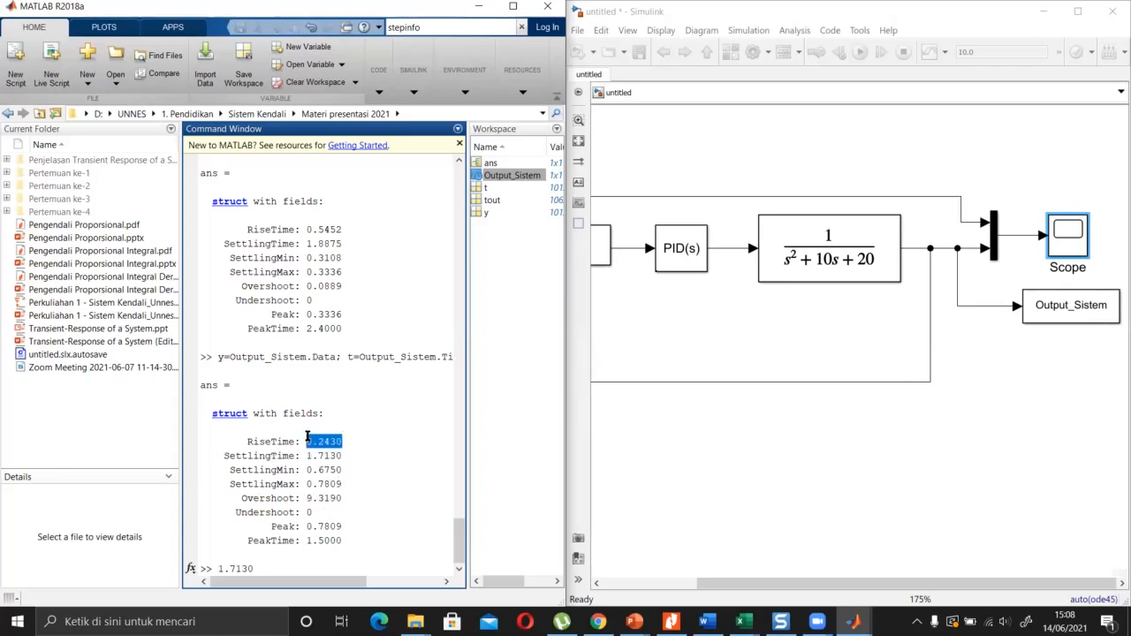
pyautogui.click(380, 469)
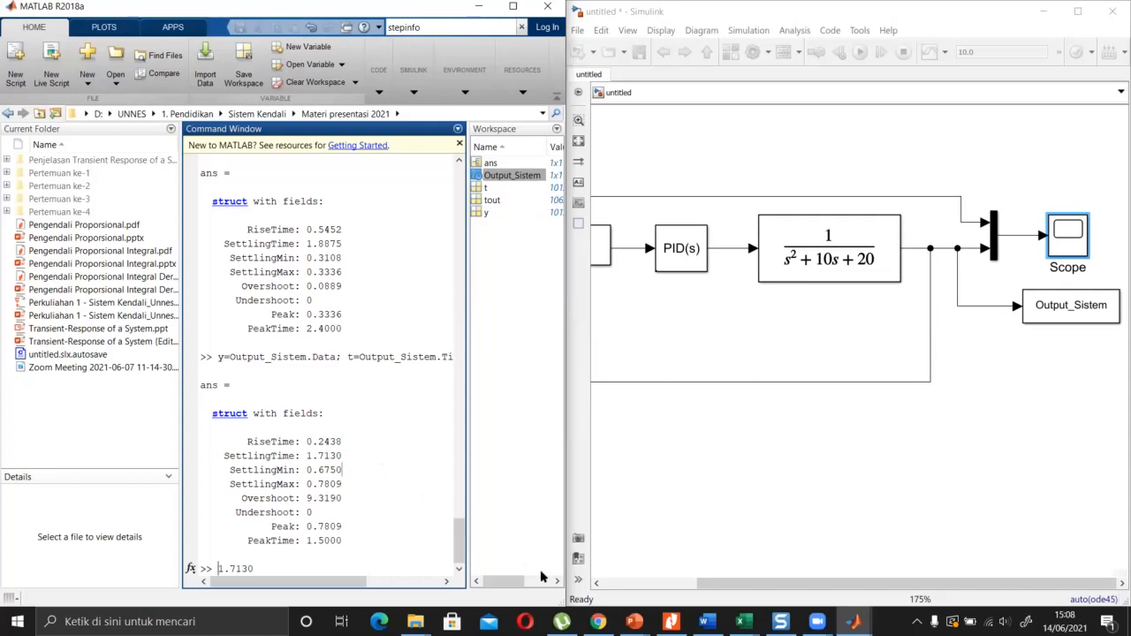
pyautogui.moveTo(718, 583); pyautogui.dragTo(649, 558)
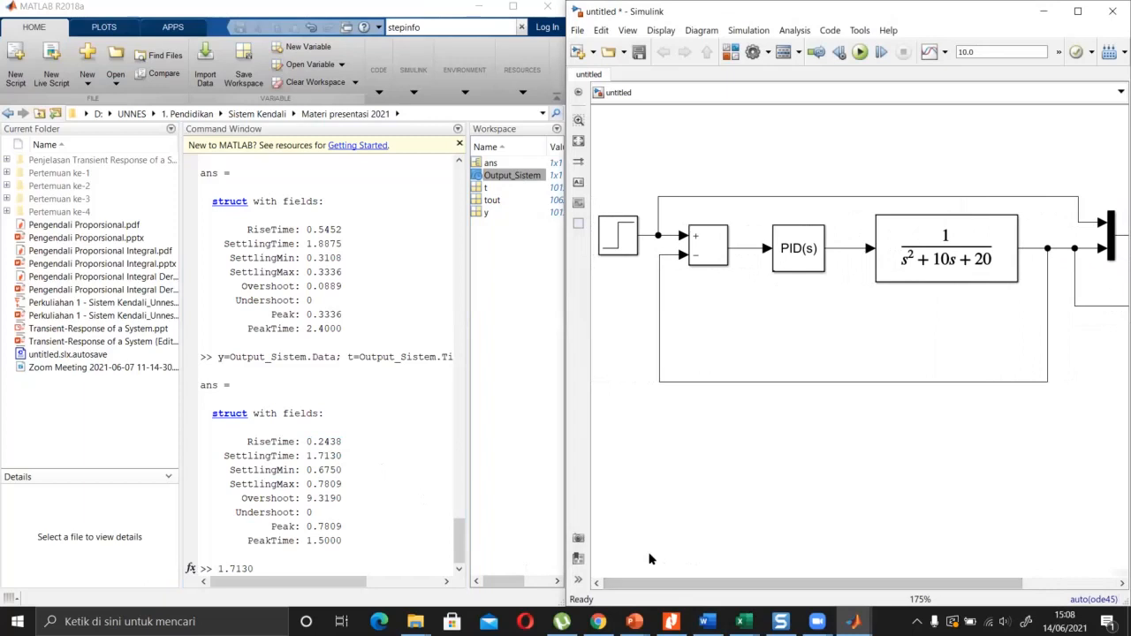
pyautogui.click(791, 251)
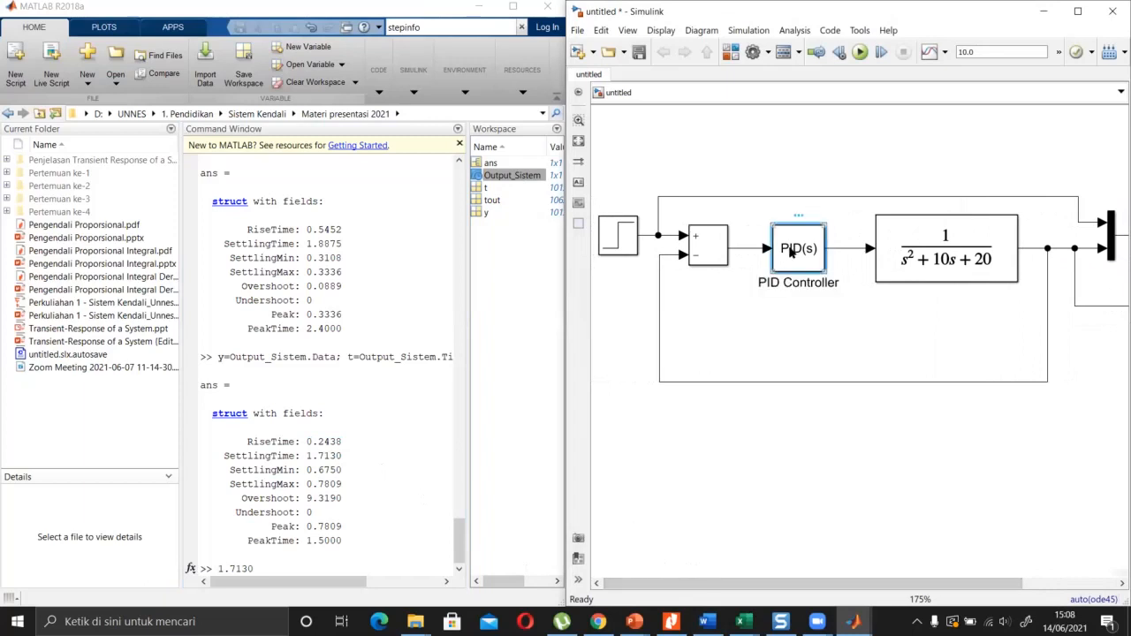
pyautogui.doubleClick(792, 251)
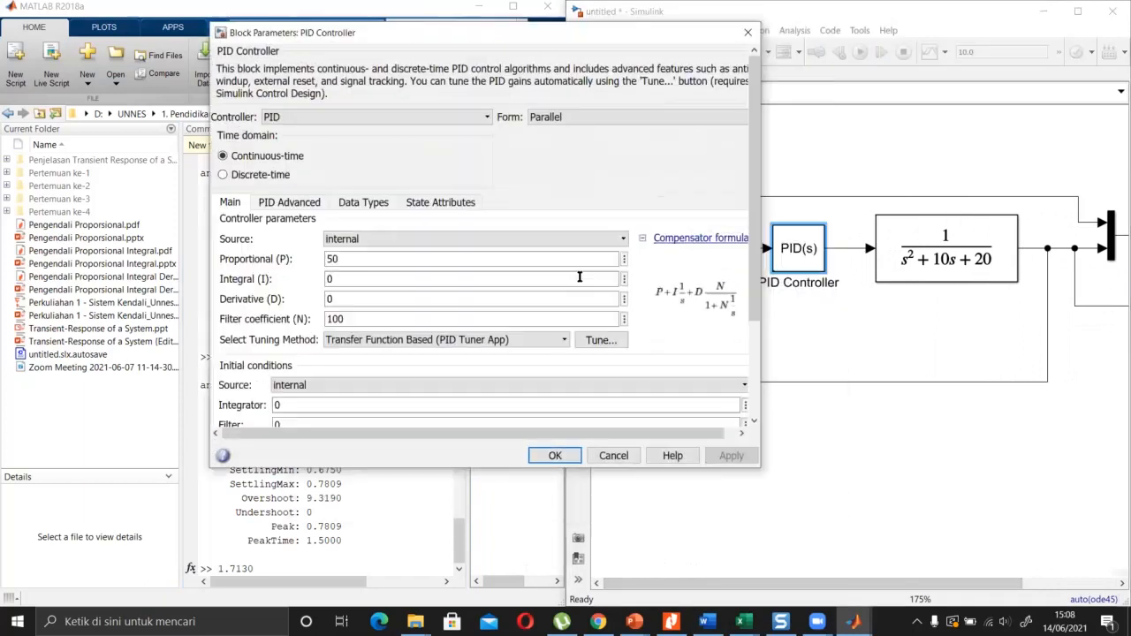
pyautogui.doubleClick(460, 256)
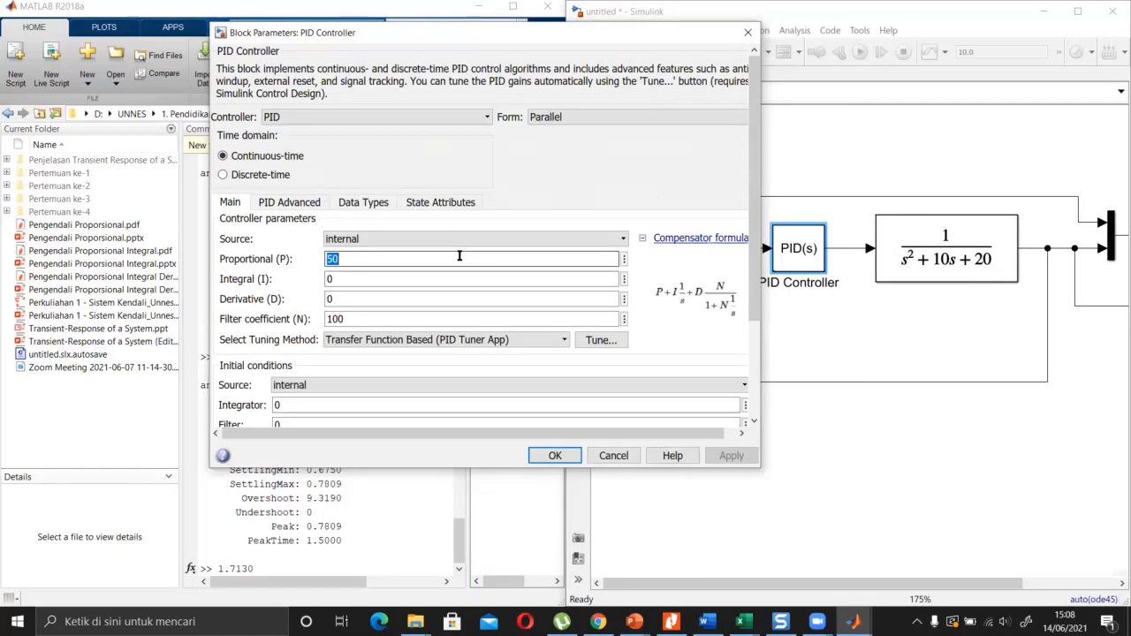
pyautogui.write('1')
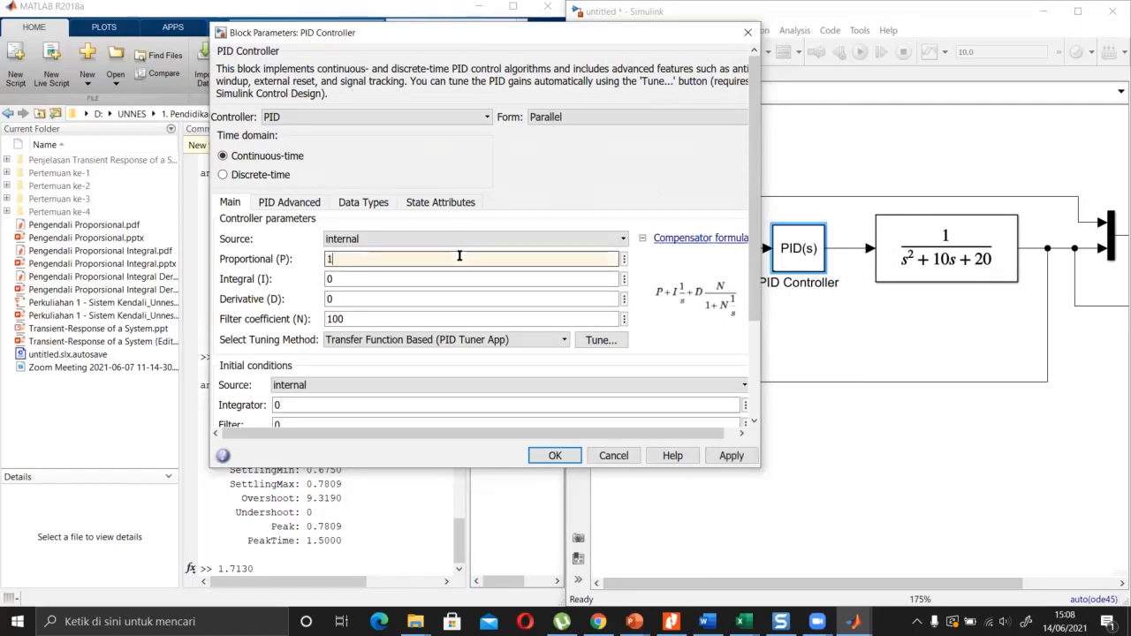
pyautogui.write('00')
pyautogui.press('BackSpace')
pyautogui.press('BackSpace')
pyautogui.press('BackSpace')
pyautogui.click(627, 459)
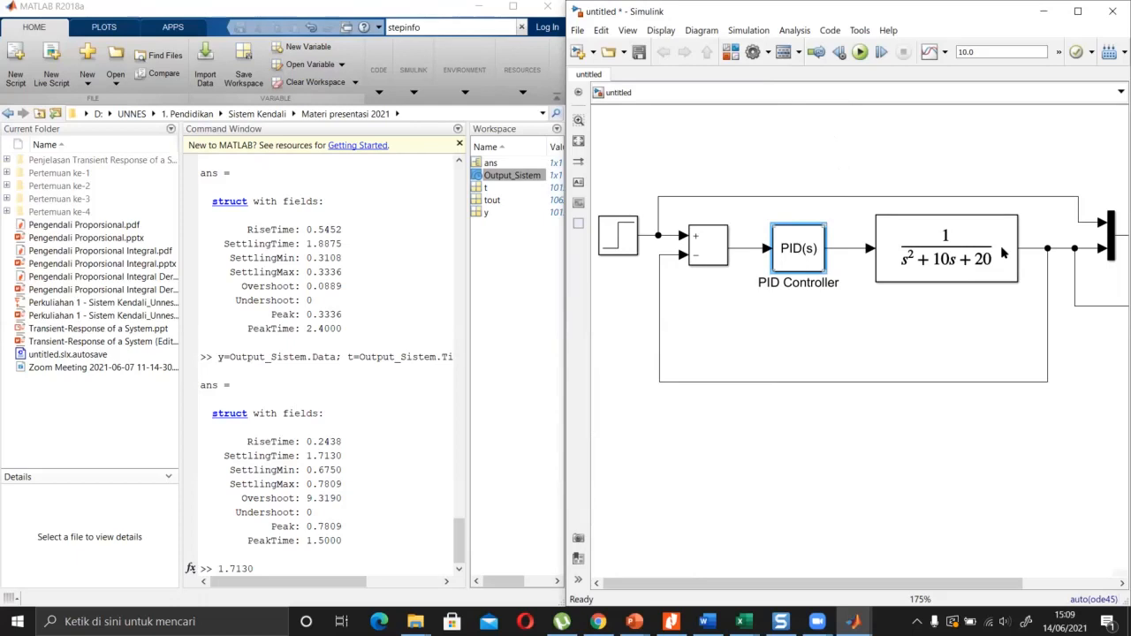
# Set the PID Controller's proportional gain to 40 and apply it.
pyautogui.click(1047, 581)
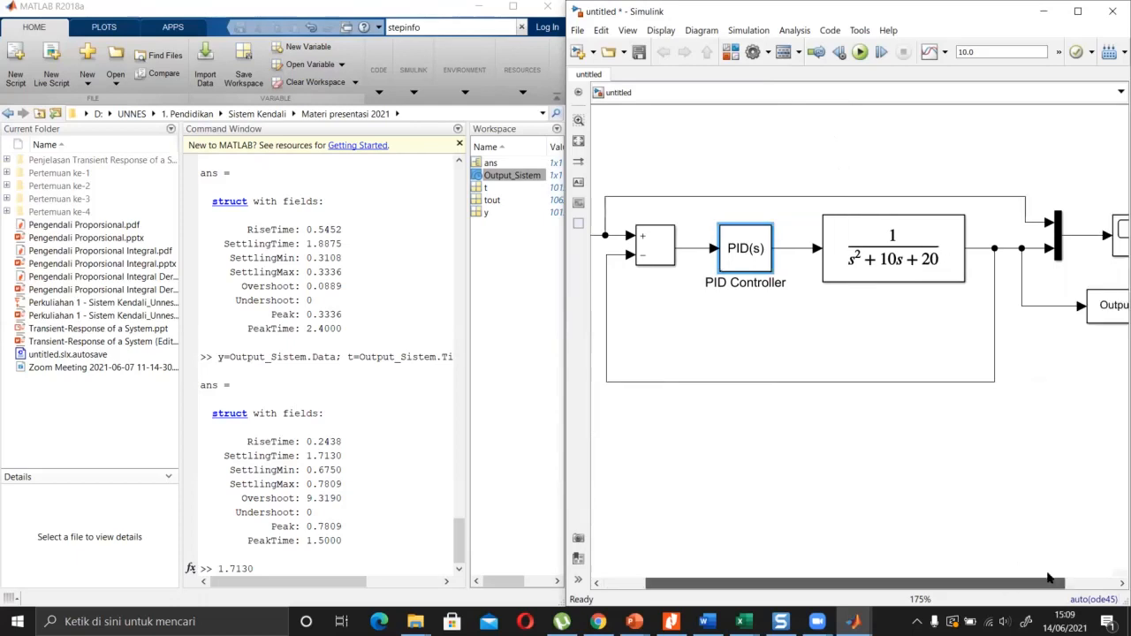
pyautogui.doubleClick(765, 270)
pyautogui.click(352, 256)
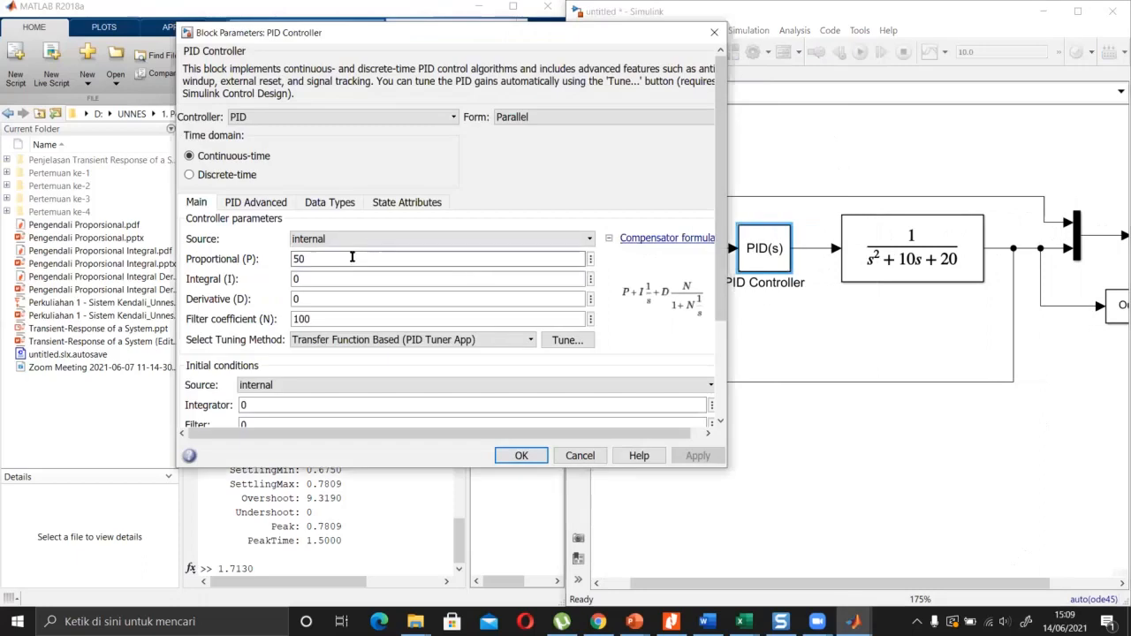
pyautogui.doubleClick(352, 257)
pyautogui.write('40')
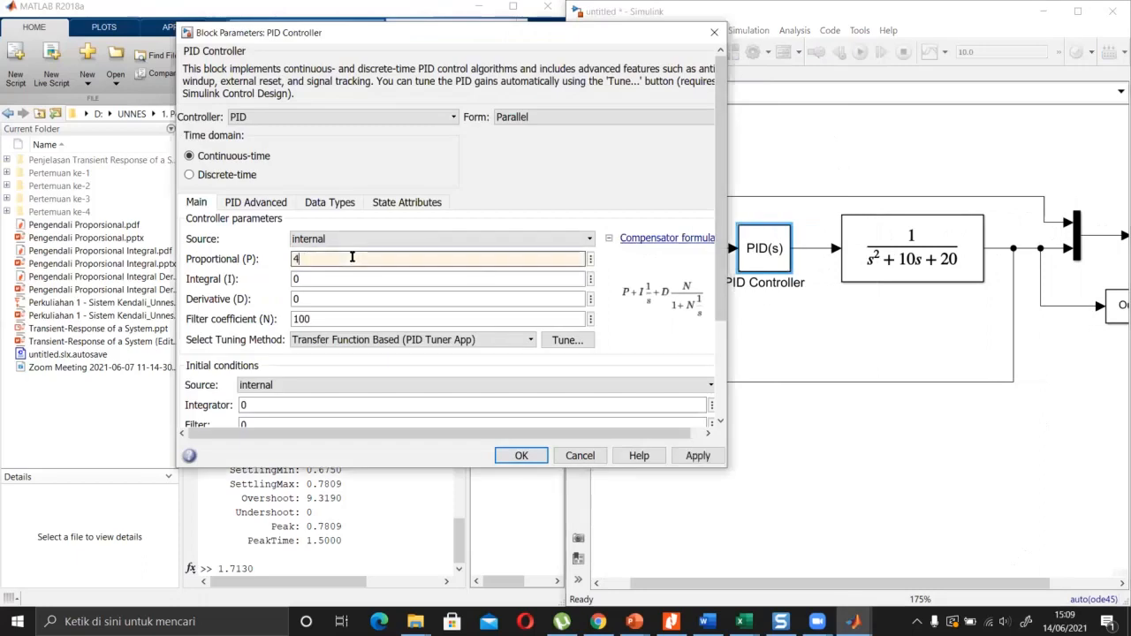
pyautogui.click(697, 457)
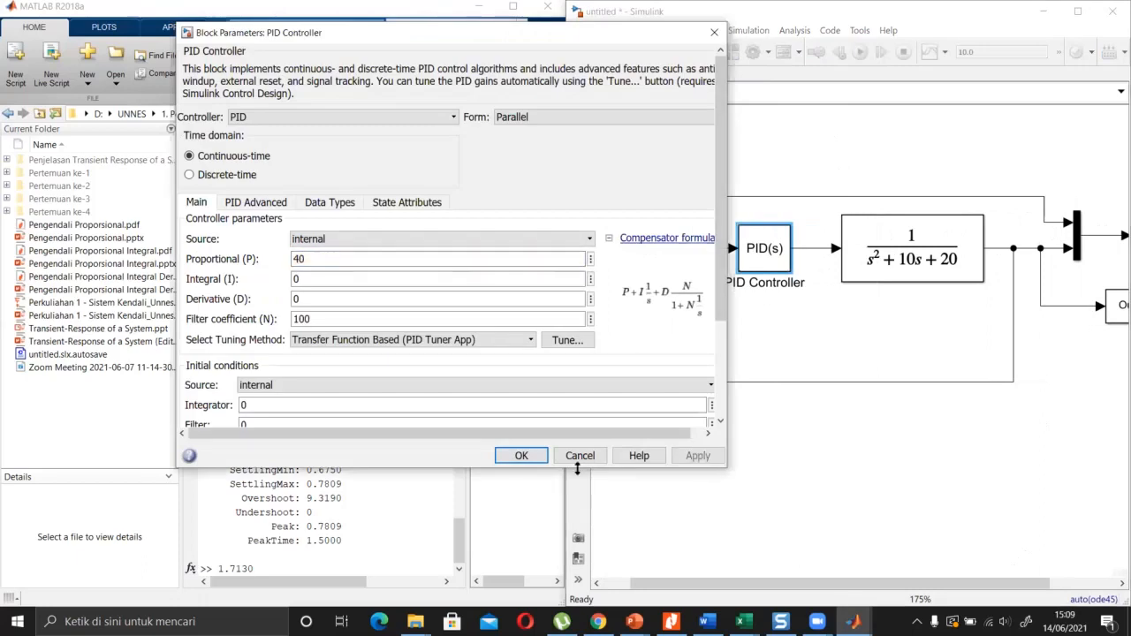
# Set the PID Controller's integral gain to 60, accept the block parameters and run the simulation.
pyautogui.click(385, 300)
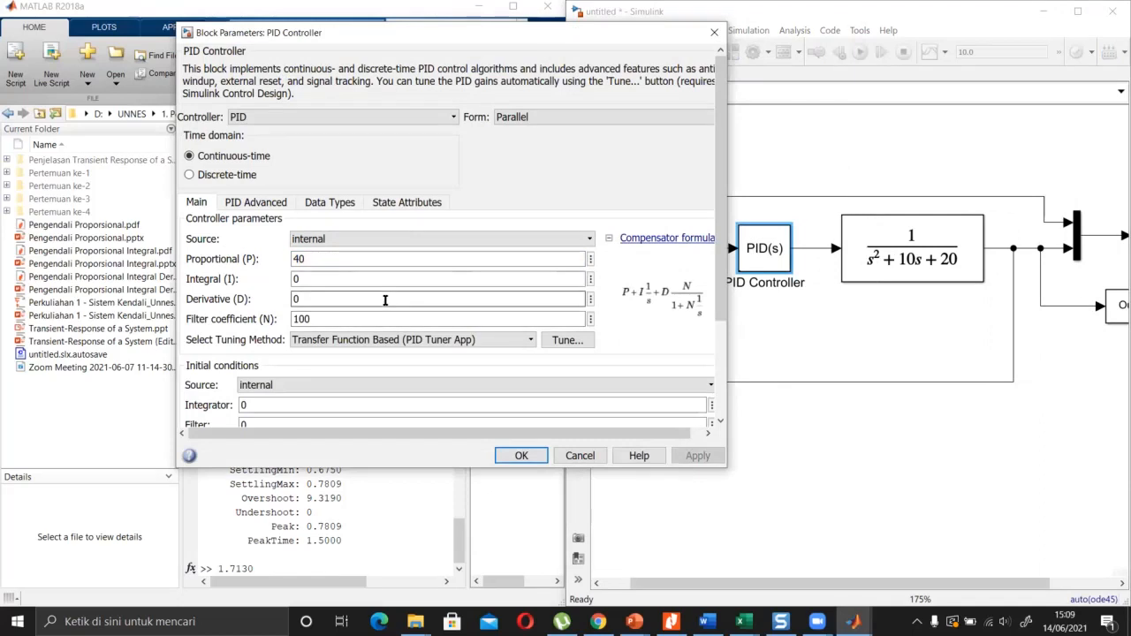
pyautogui.click(355, 279)
pyautogui.doubleClick(354, 278)
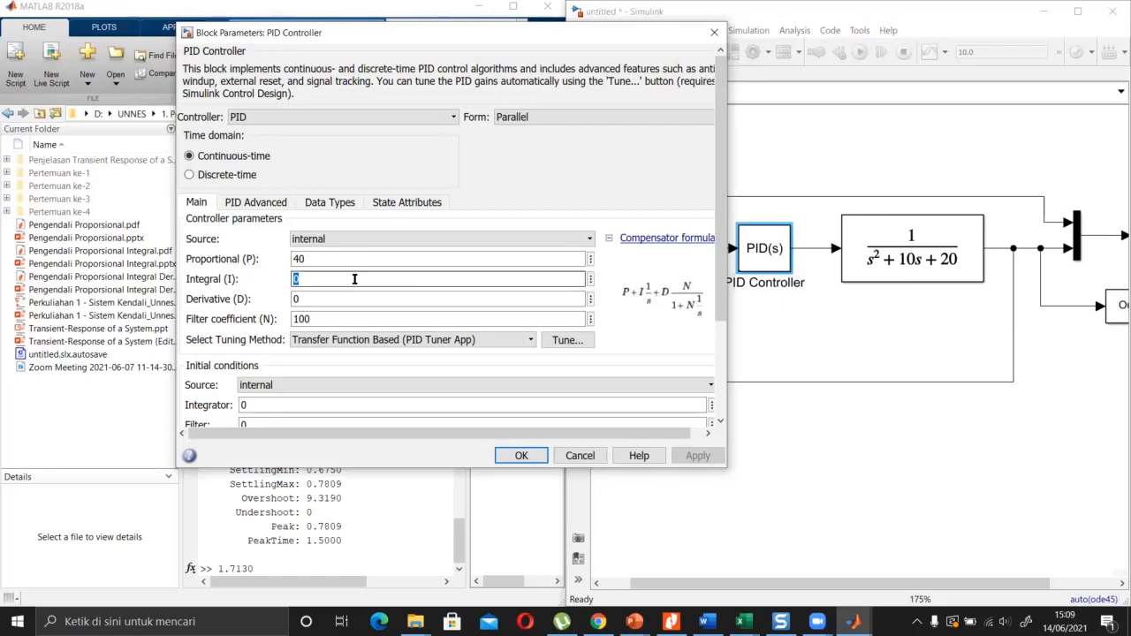
pyautogui.write('60')
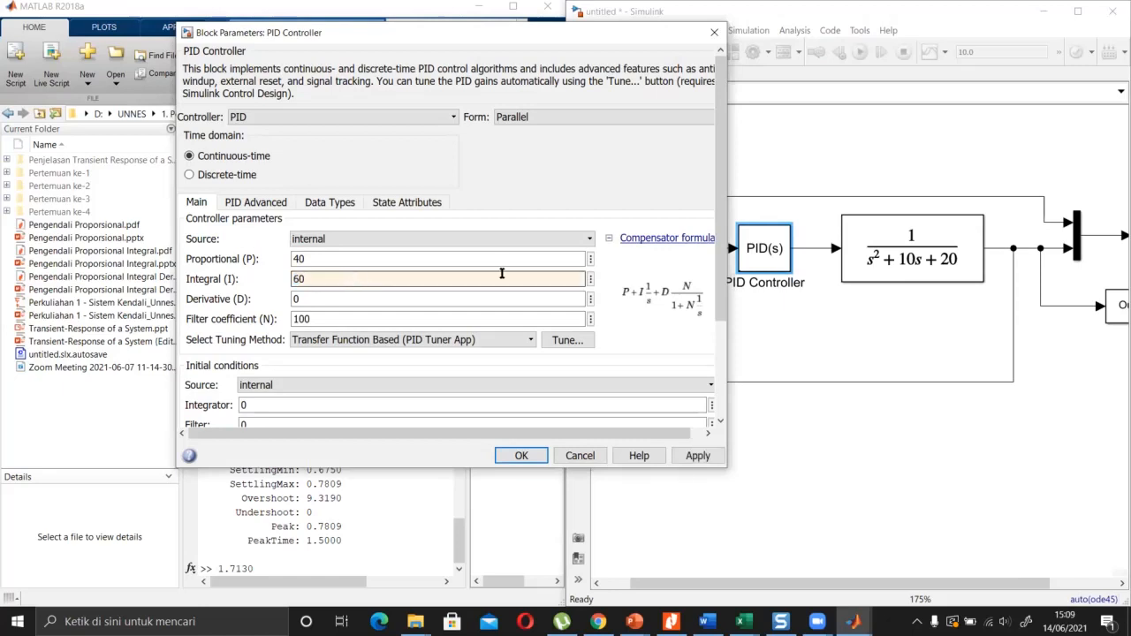
pyautogui.click(697, 457)
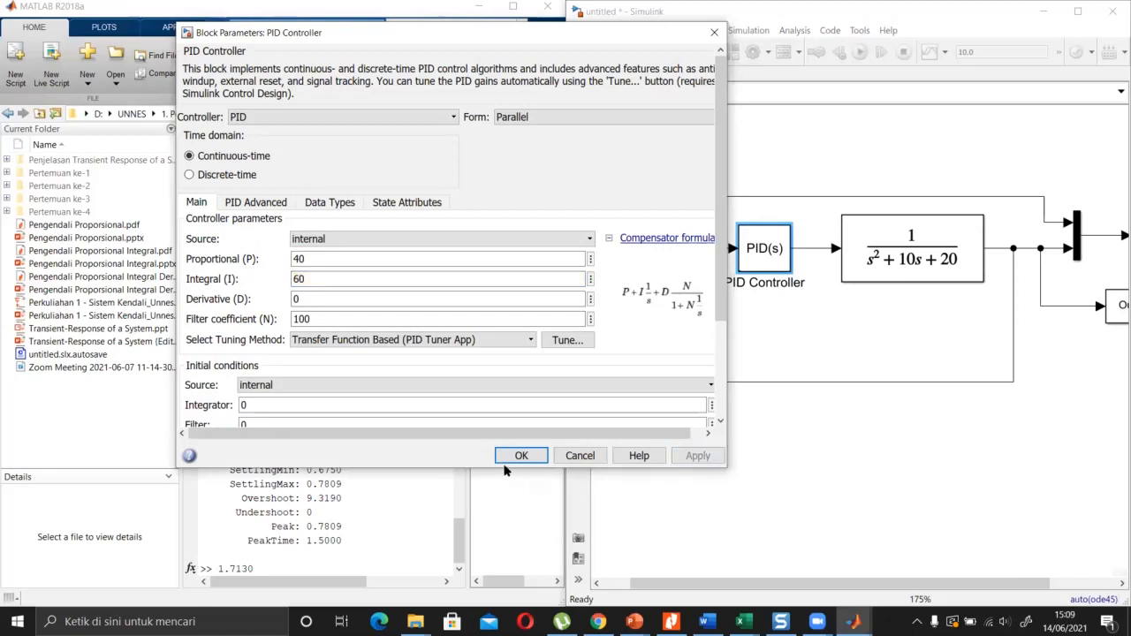
pyautogui.click(516, 458)
pyautogui.click(857, 53)
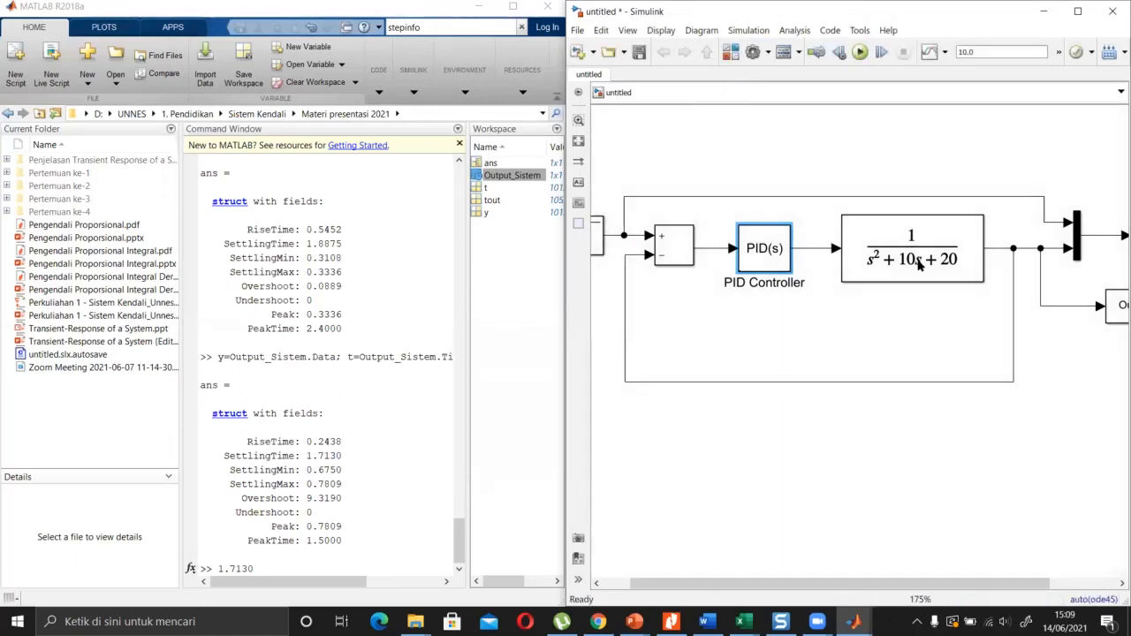
# Open the Scope and maximise its window to examine the step response with proportional and integral action.
pyautogui.moveTo(1010, 585); pyautogui.dragTo(1078, 586)
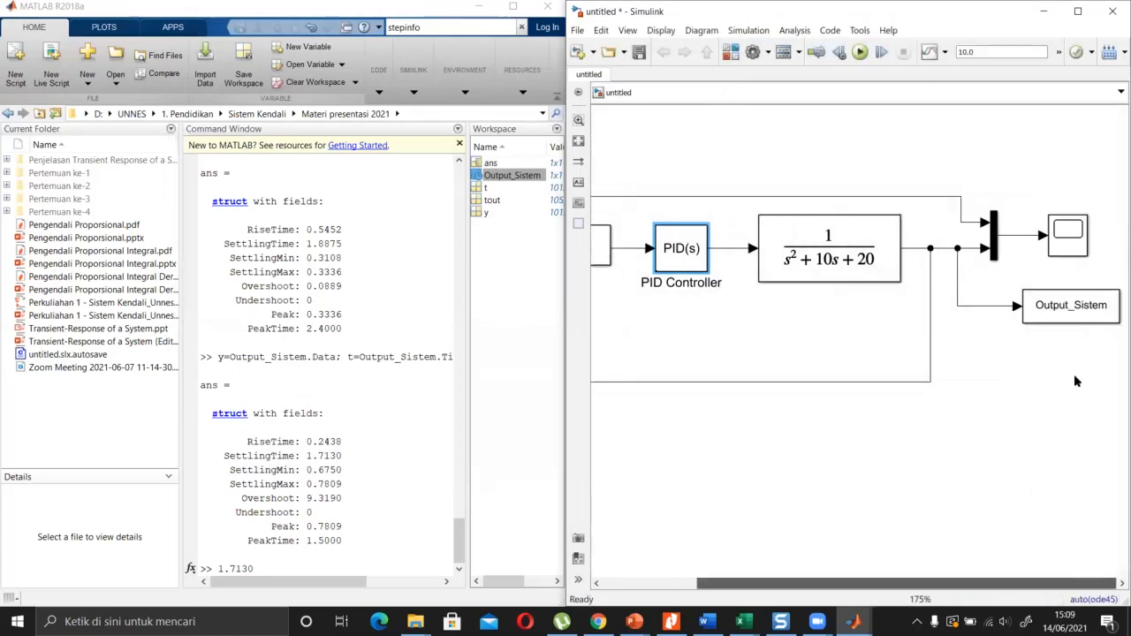
pyautogui.doubleClick(1065, 252)
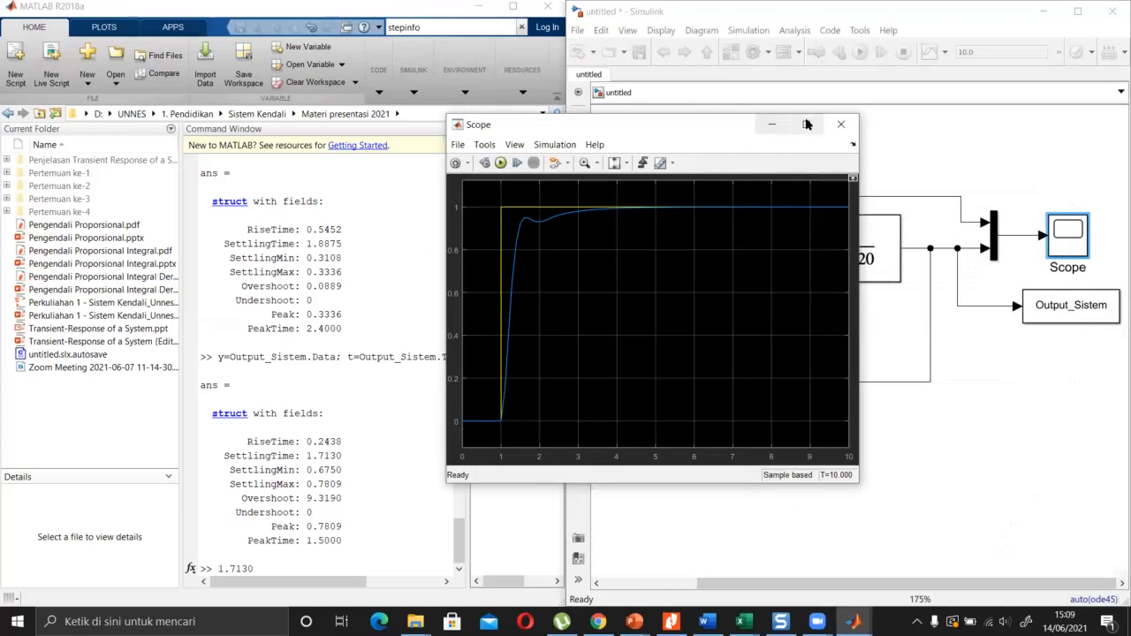
pyautogui.click(804, 123)
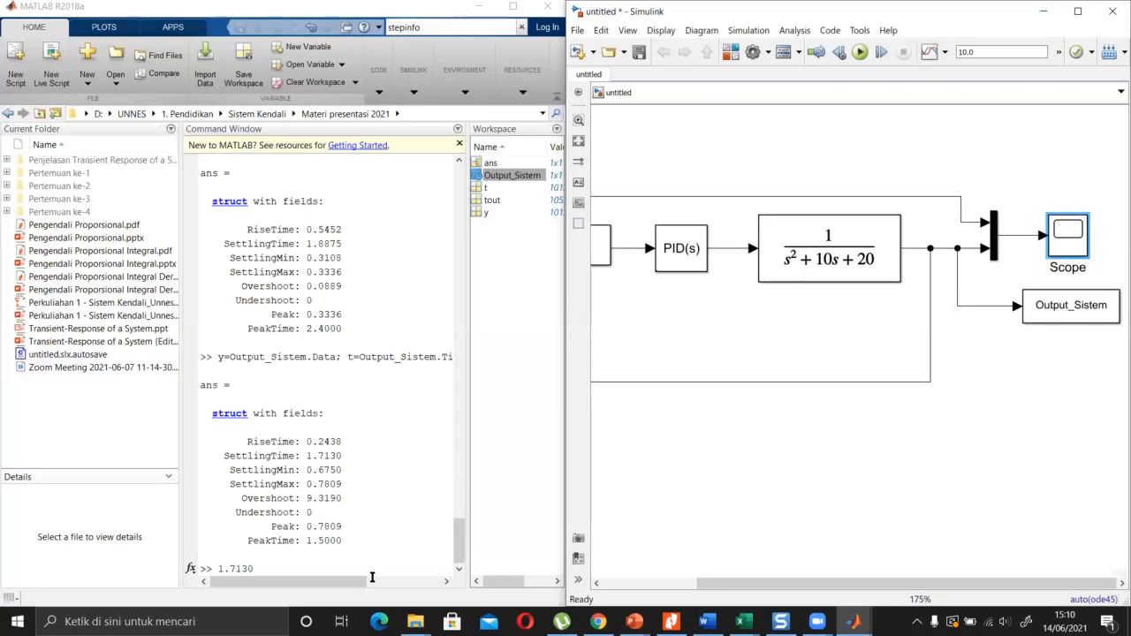
# Clear the stray number from the command prompt and rerun the y, t and stepinfo command line for the PI settings.
pyautogui.click(321, 562)
pyautogui.press('BackSpace')
pyautogui.press('BackSpace')
pyautogui.press('BackSpace')
pyautogui.press('BackSpace')
pyautogui.press('BackSpace')
pyautogui.press('BackSpace')
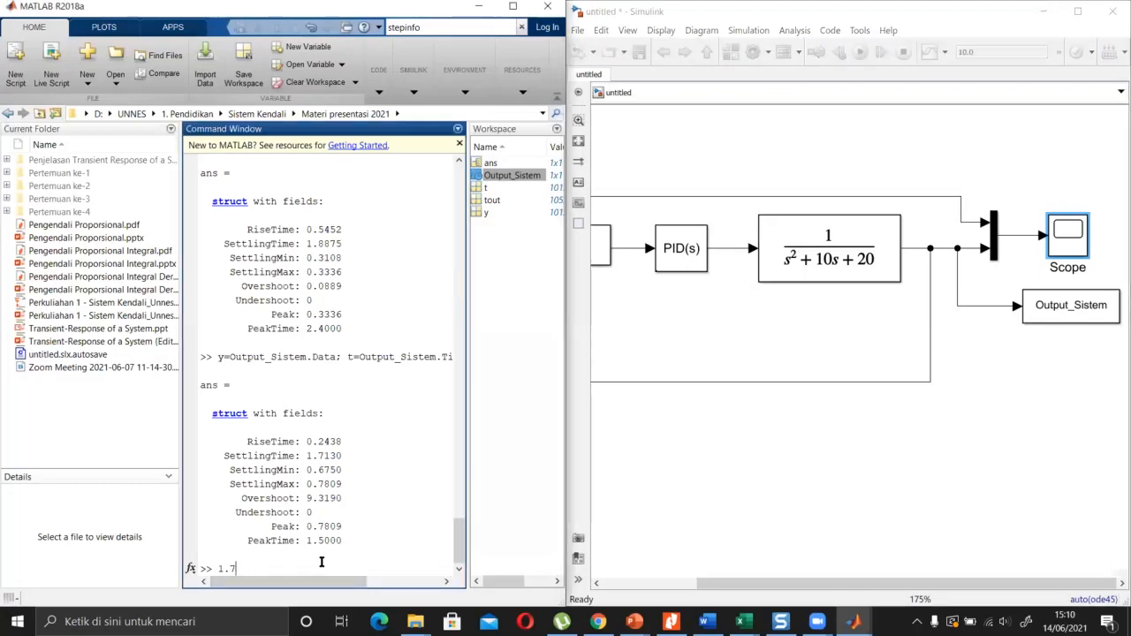
pyautogui.press('Up')
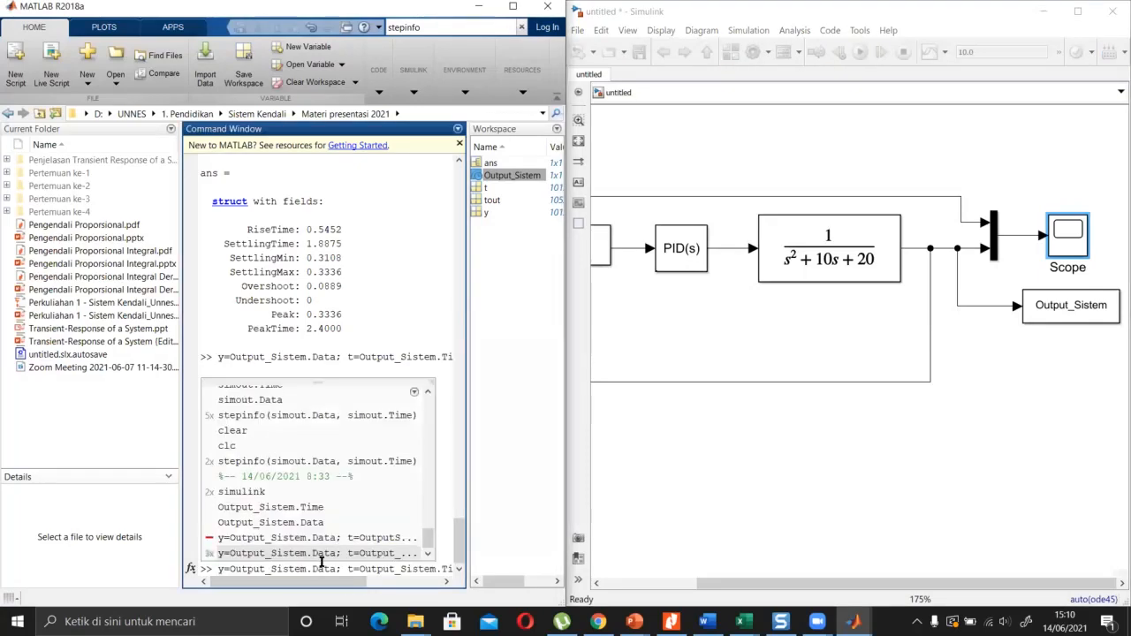
pyautogui.press('Return')
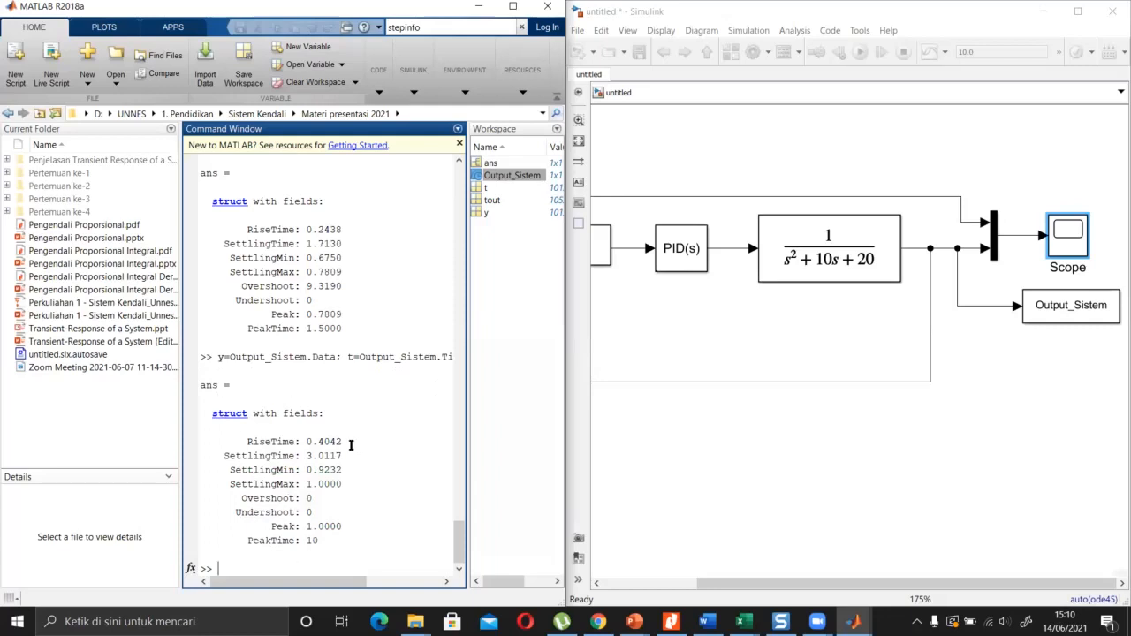
# Examine the rise time, settling time and overshoot in the stepinfo results for the PI controller.
pyautogui.moveTo(341, 442); pyautogui.dragTo(306, 442)
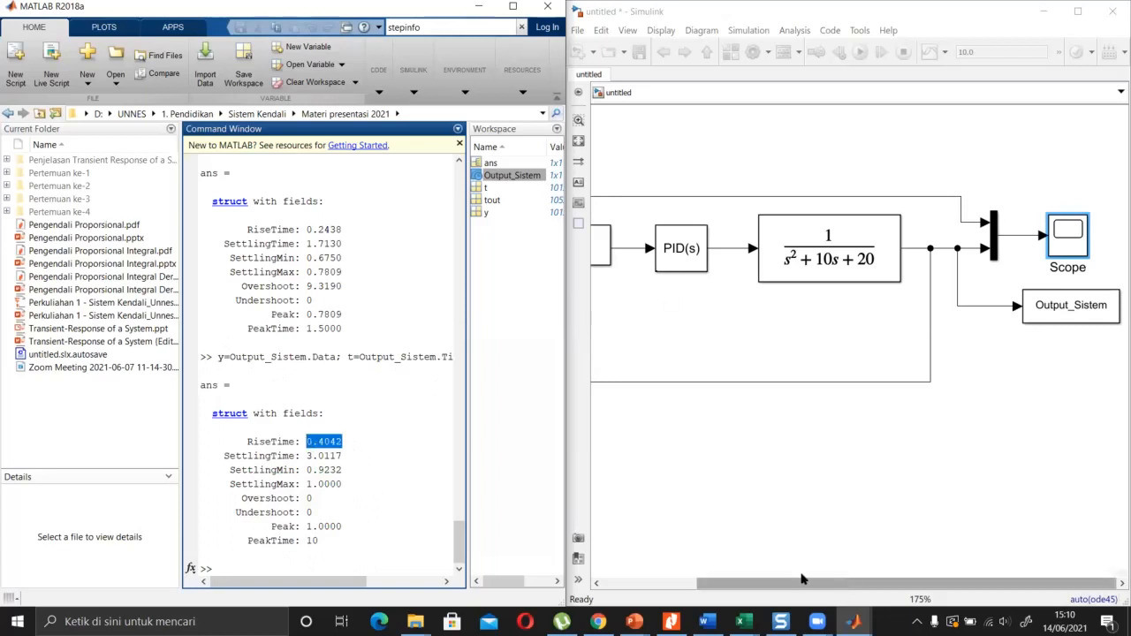
pyautogui.moveTo(801, 580); pyautogui.dragTo(707, 580)
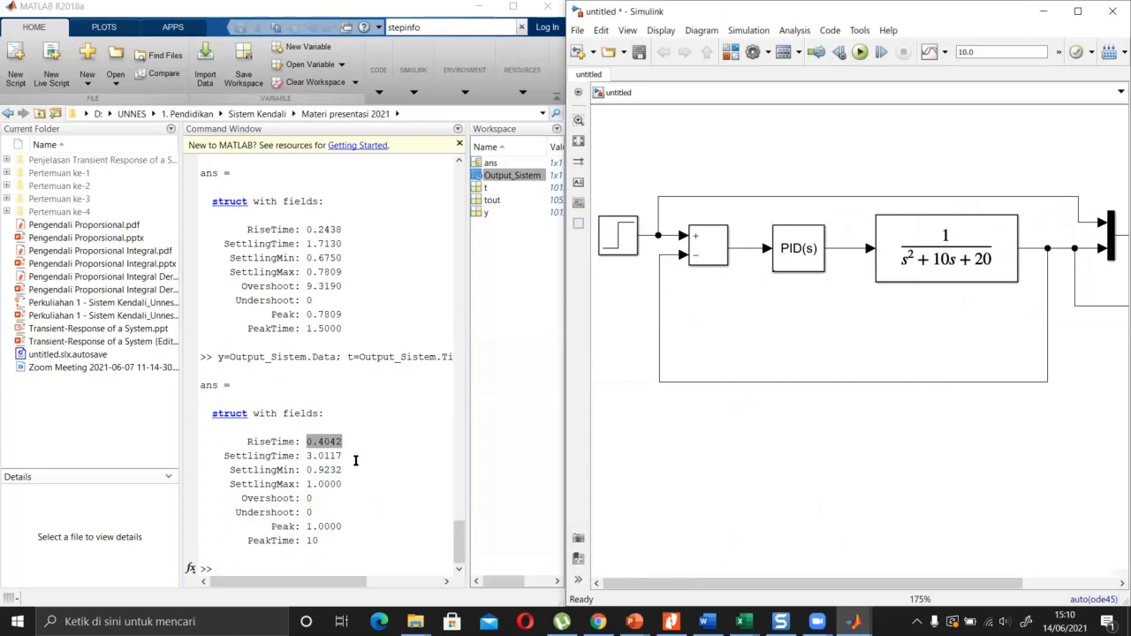
pyautogui.moveTo(344, 457); pyautogui.dragTo(301, 454)
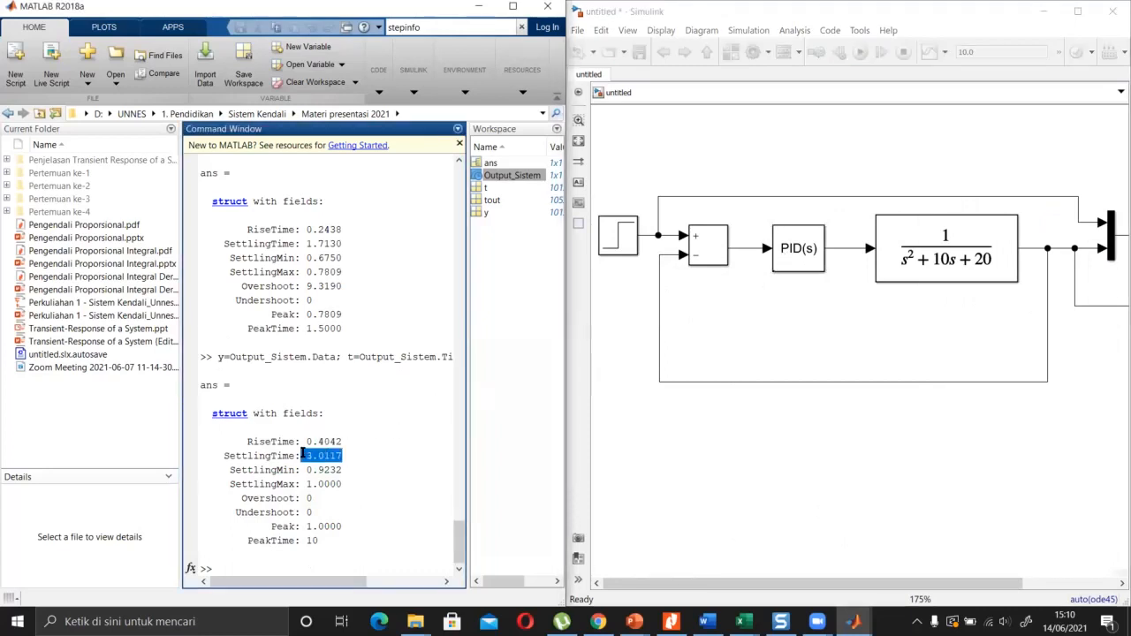
pyautogui.click(332, 482)
pyautogui.doubleClick(308, 498)
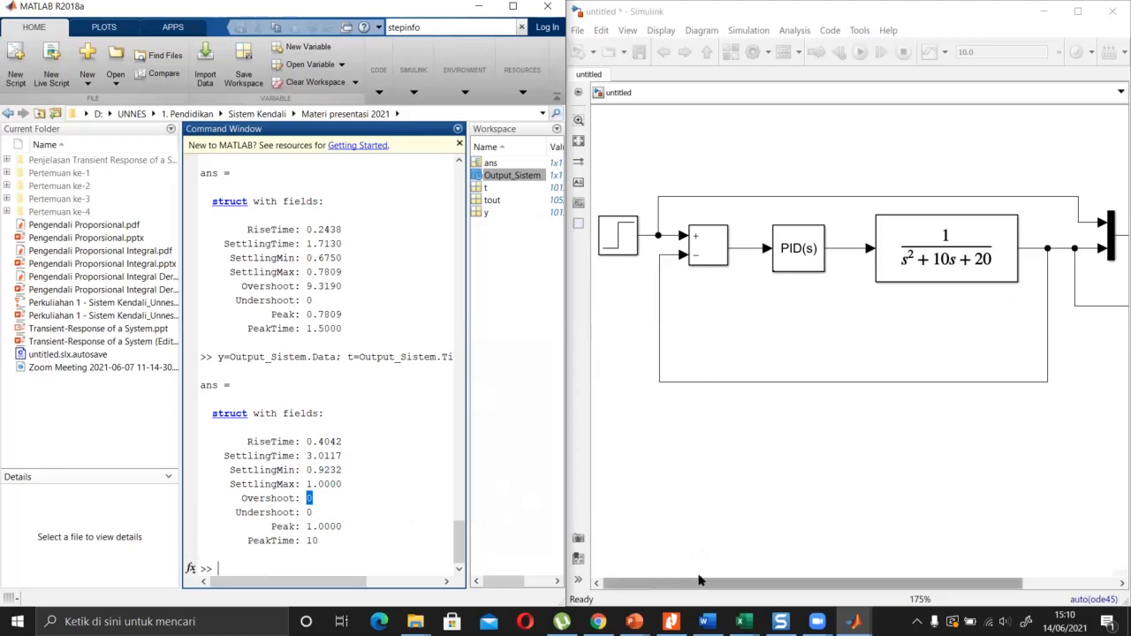
# Reopen the Scope to check the PI response curve against the step input, and close it.
pyautogui.moveTo(650, 583); pyautogui.dragTo(744, 583)
pyautogui.doubleClick(1071, 231)
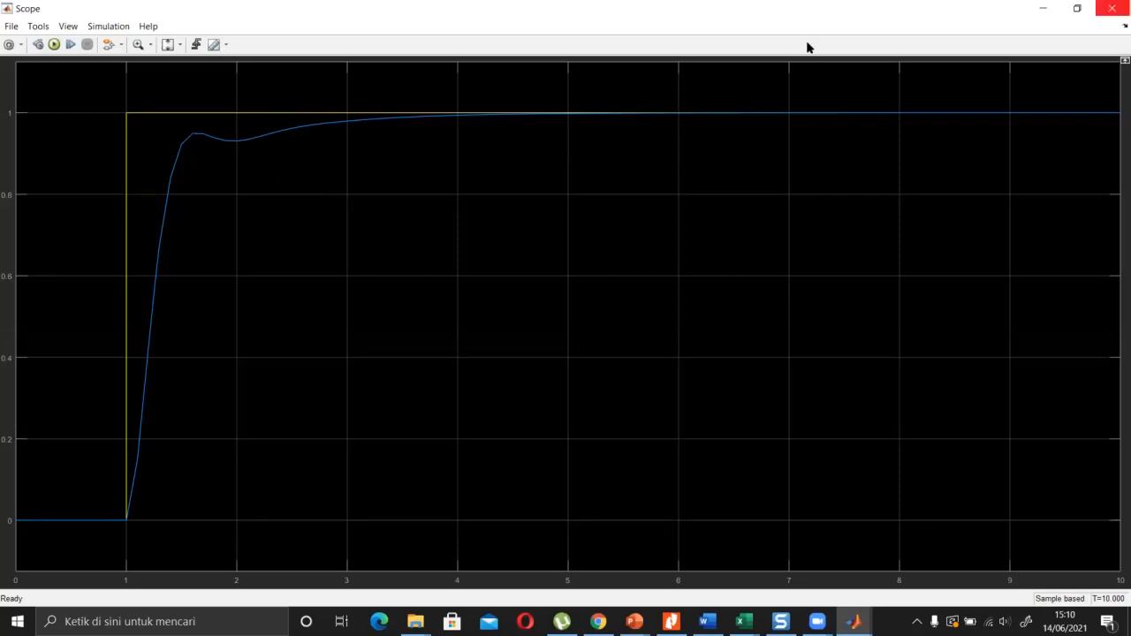
pyautogui.click(1112, 9)
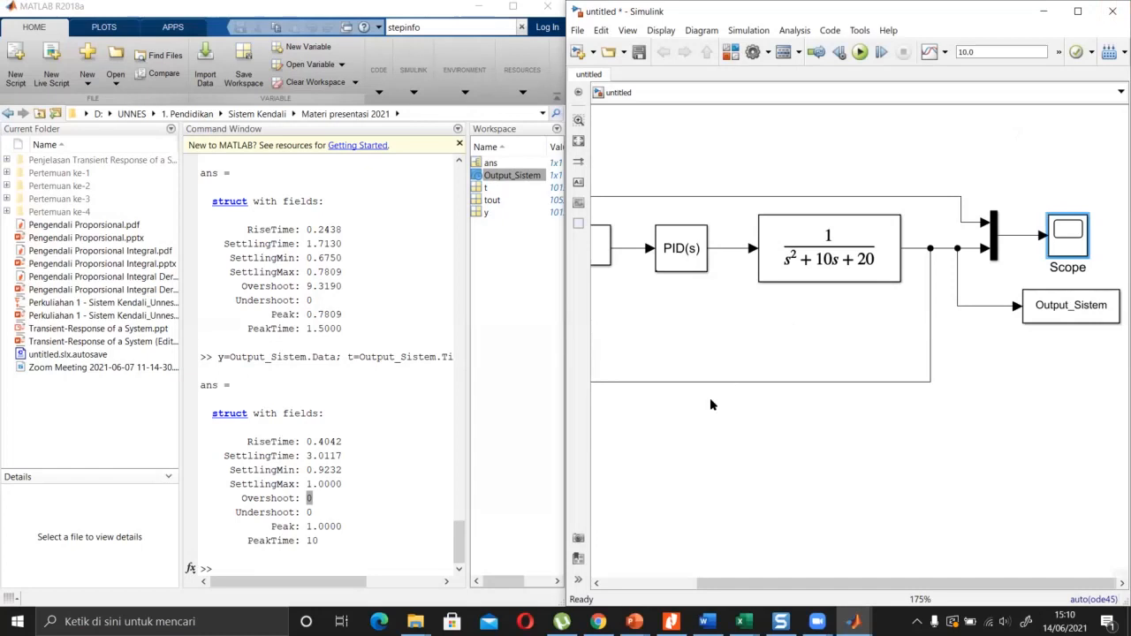
# Set the PID Controller block's integral gain to 80 and confirm the block parameters.
pyautogui.click(685, 261)
pyautogui.doubleClick(685, 246)
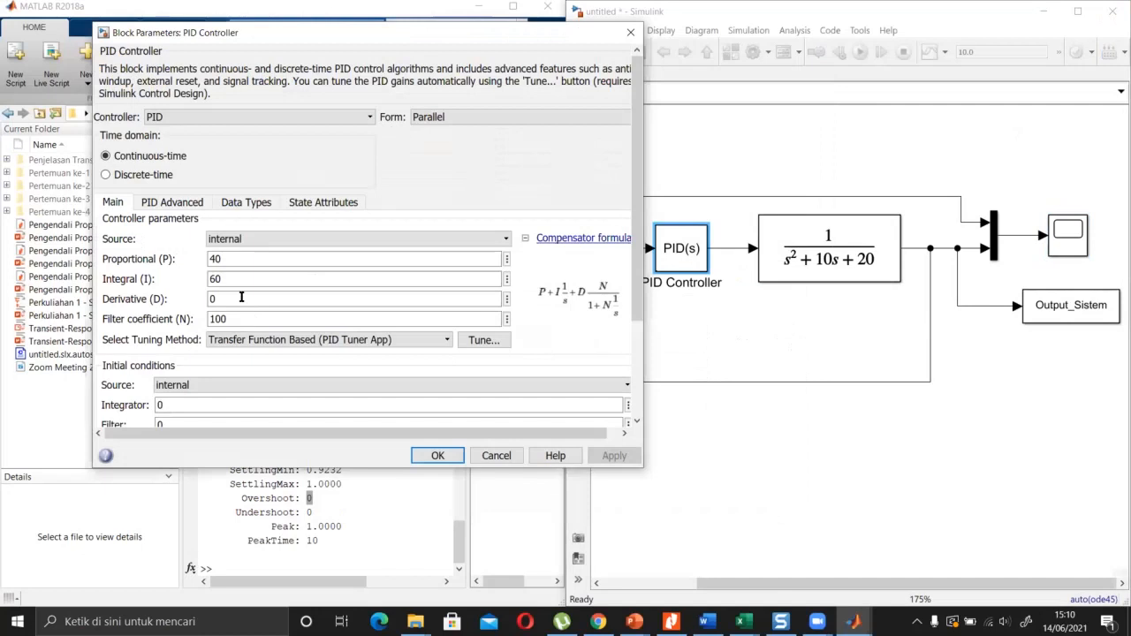
pyautogui.doubleClick(241, 298)
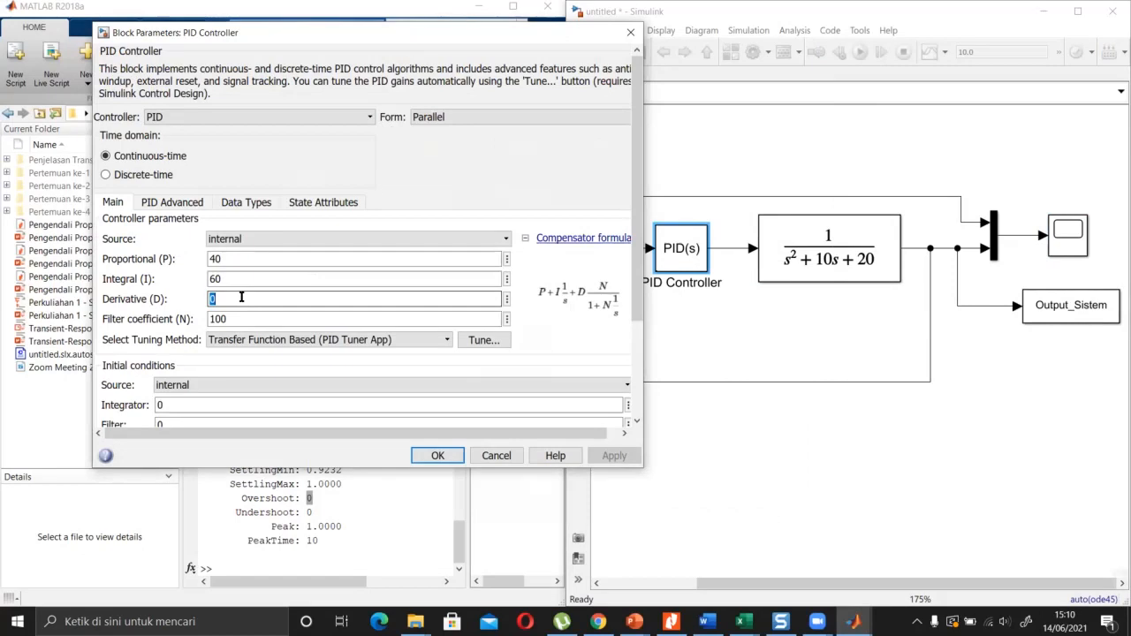
pyautogui.doubleClick(216, 279)
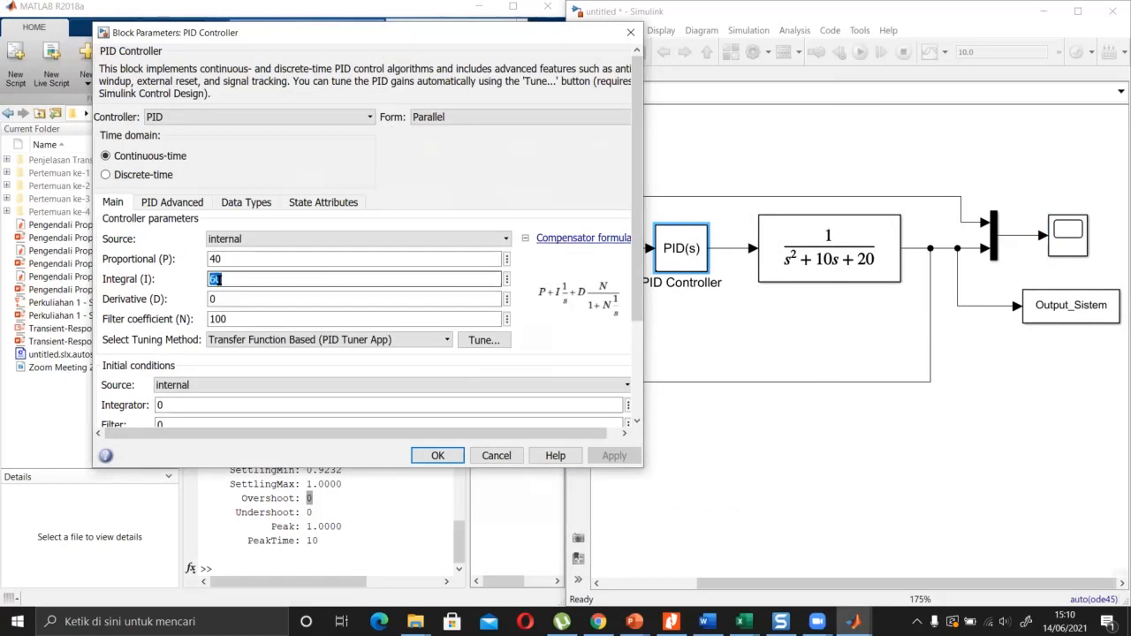
pyautogui.write('80')
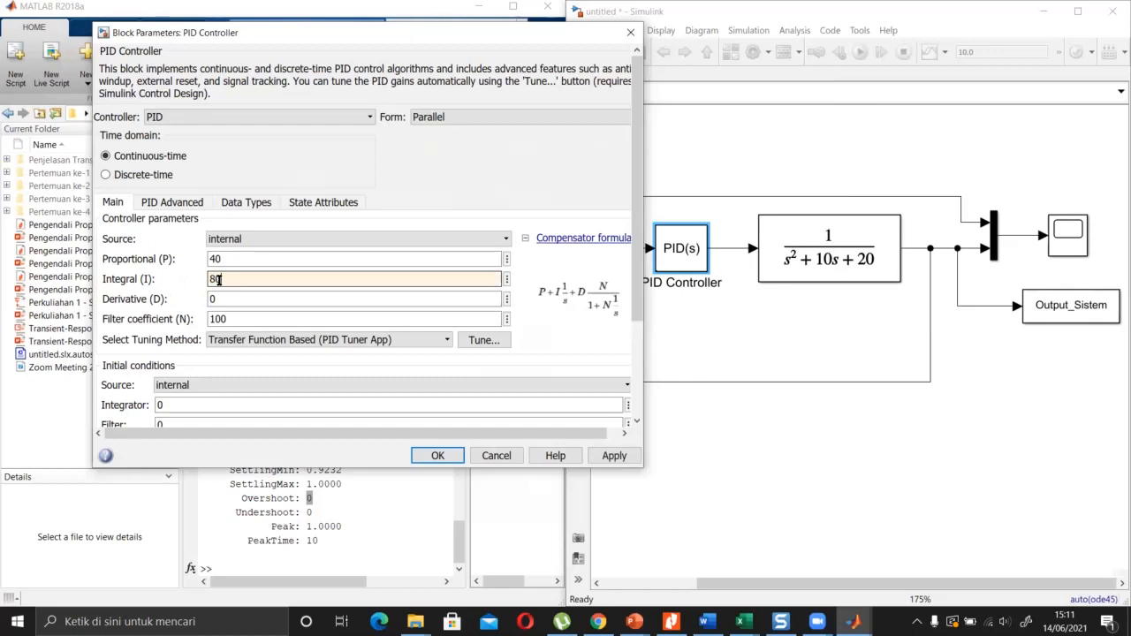
pyautogui.press('Return')
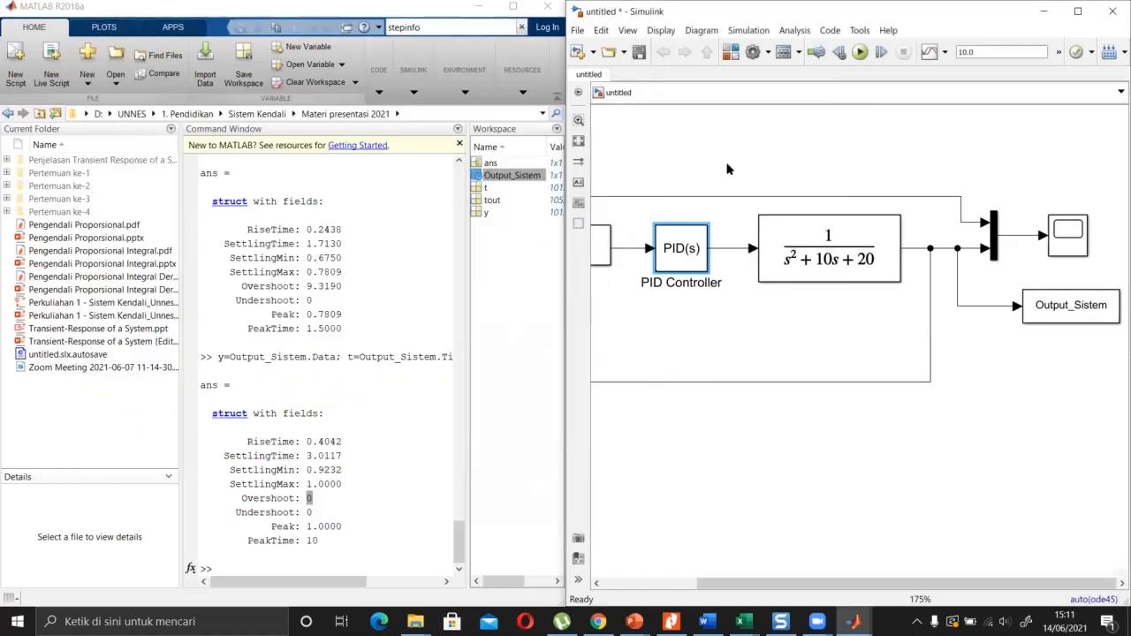
# Run the simulation and examine the step response with the new integral gain in the Scope, closing it when done.
pyautogui.click(859, 53)
pyautogui.doubleClick(1067, 235)
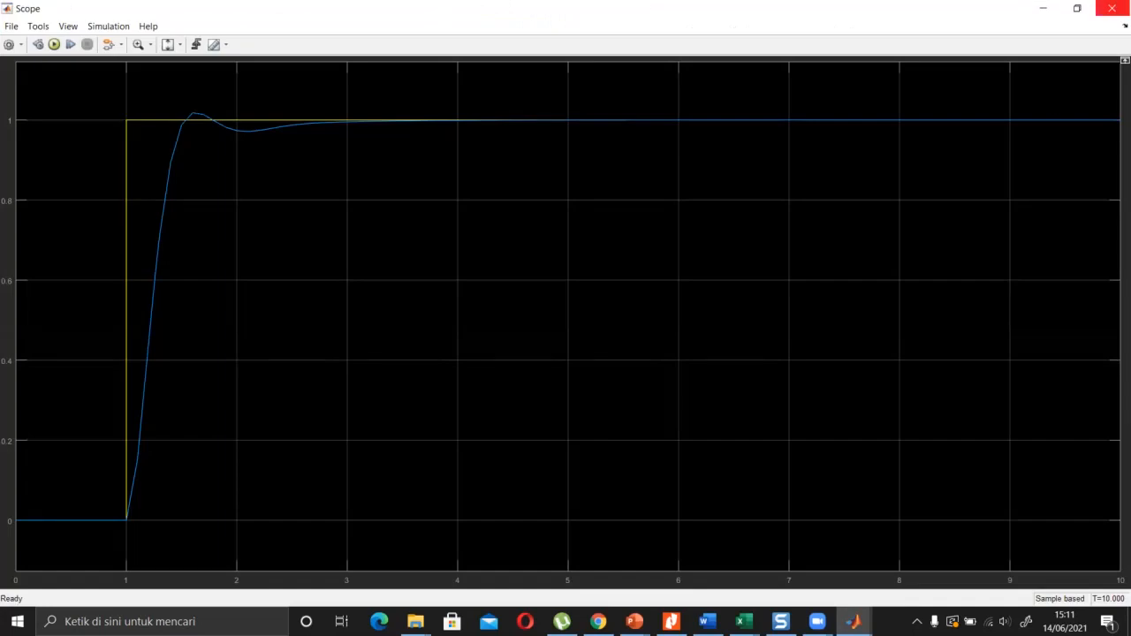
pyautogui.click(1112, 8)
# Set the PID Controller block's derivative gain to 0.25 and confirm the block parameters.
pyautogui.moveTo(868, 586); pyautogui.dragTo(857, 585)
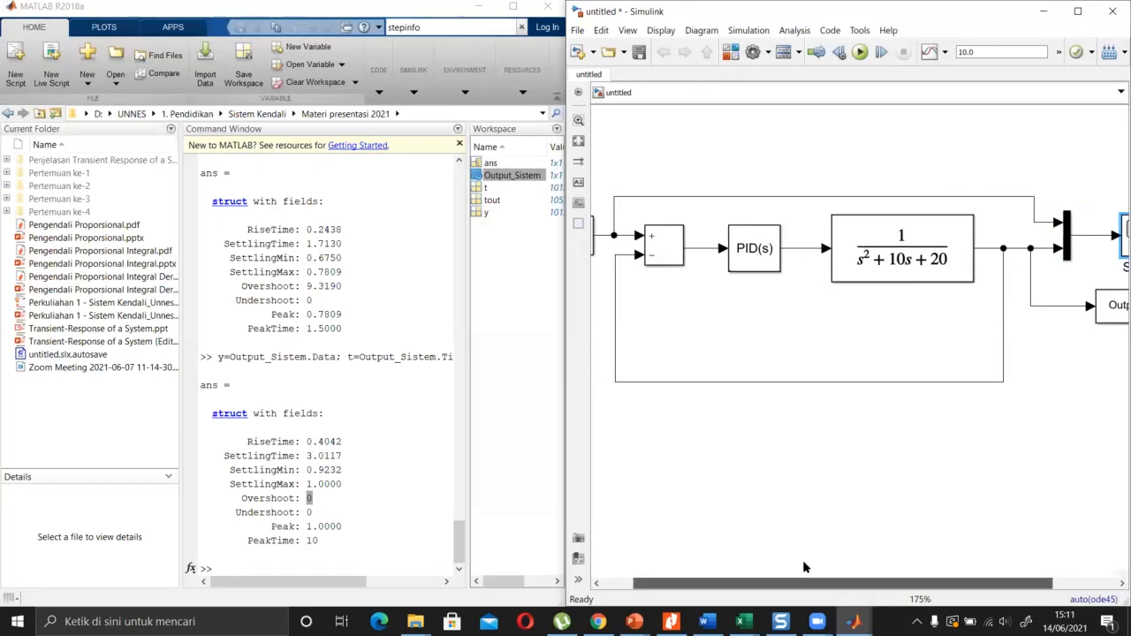
pyautogui.doubleClick(756, 259)
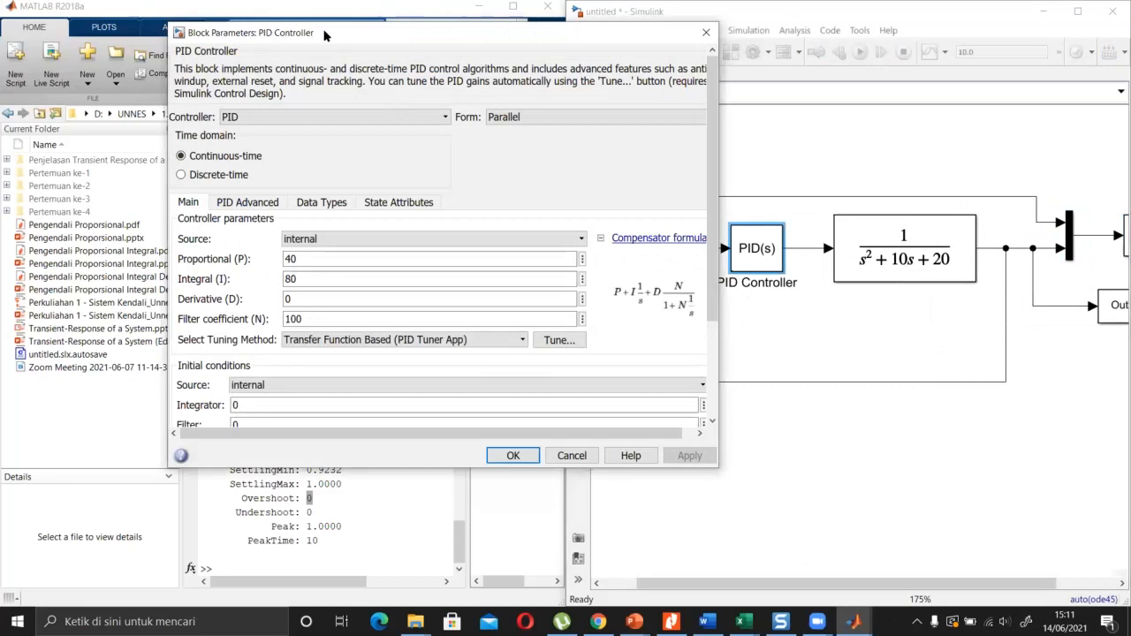
pyautogui.moveTo(323, 33); pyautogui.dragTo(605, 79)
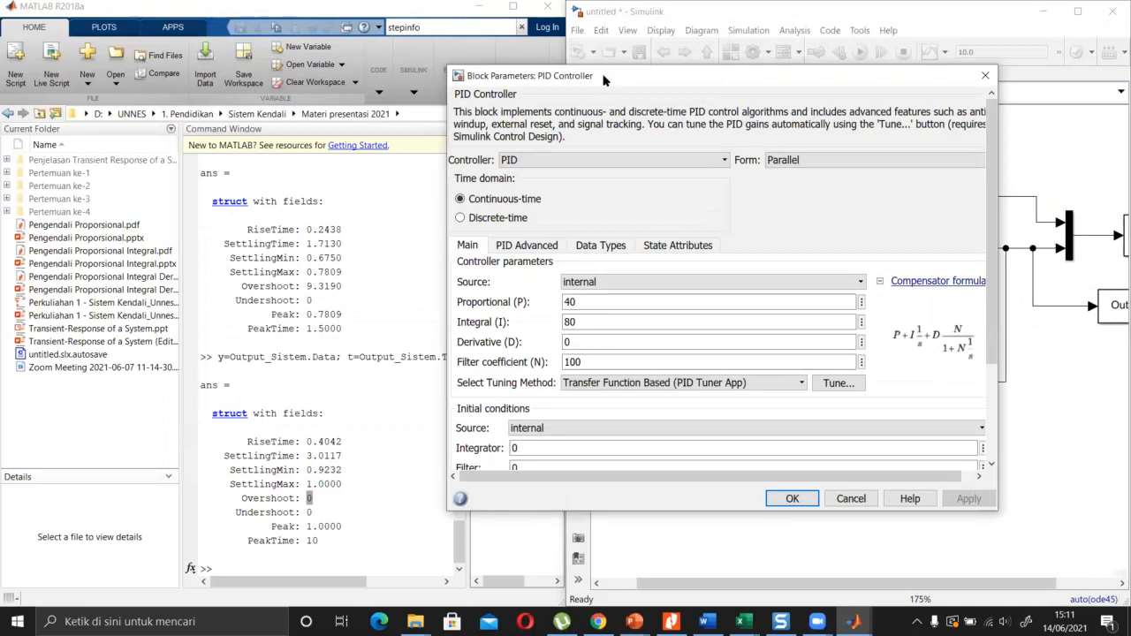
pyautogui.doubleClick(636, 336)
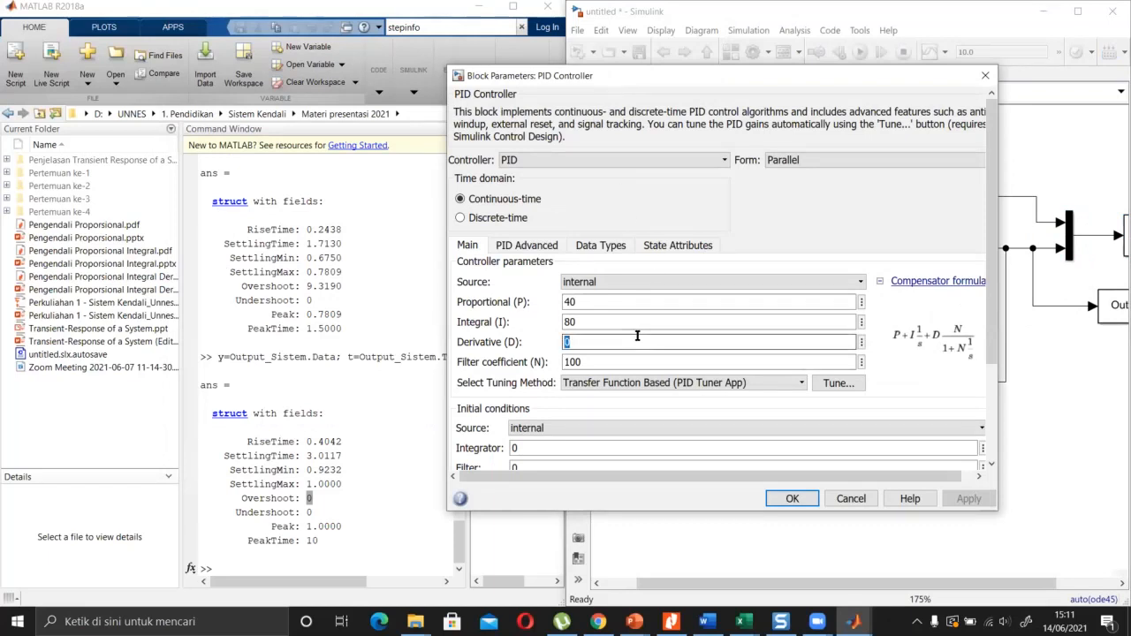
pyautogui.write('0.25')
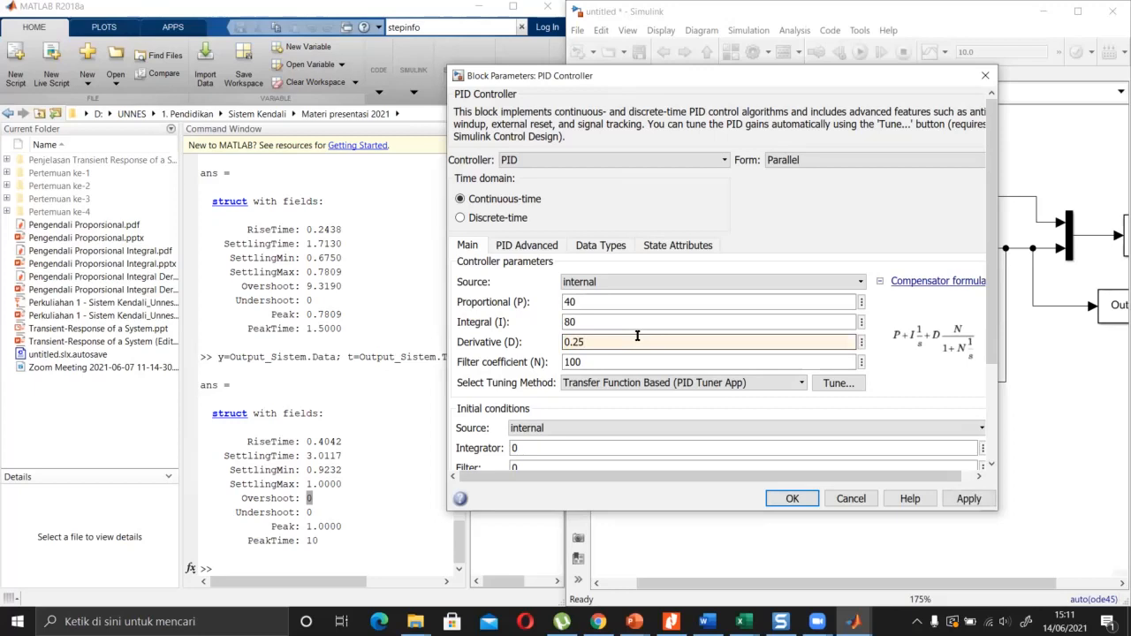
pyautogui.press('Return')
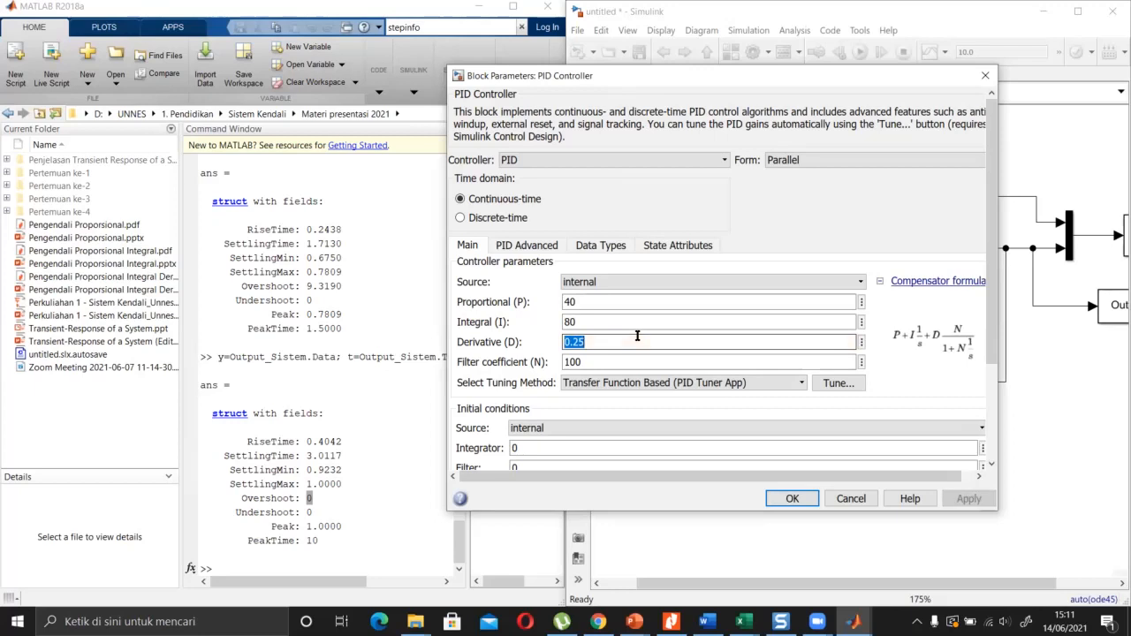
# Run the simulation with derivative action and examine the resulting step response in the Scope.
pyautogui.click(859, 52)
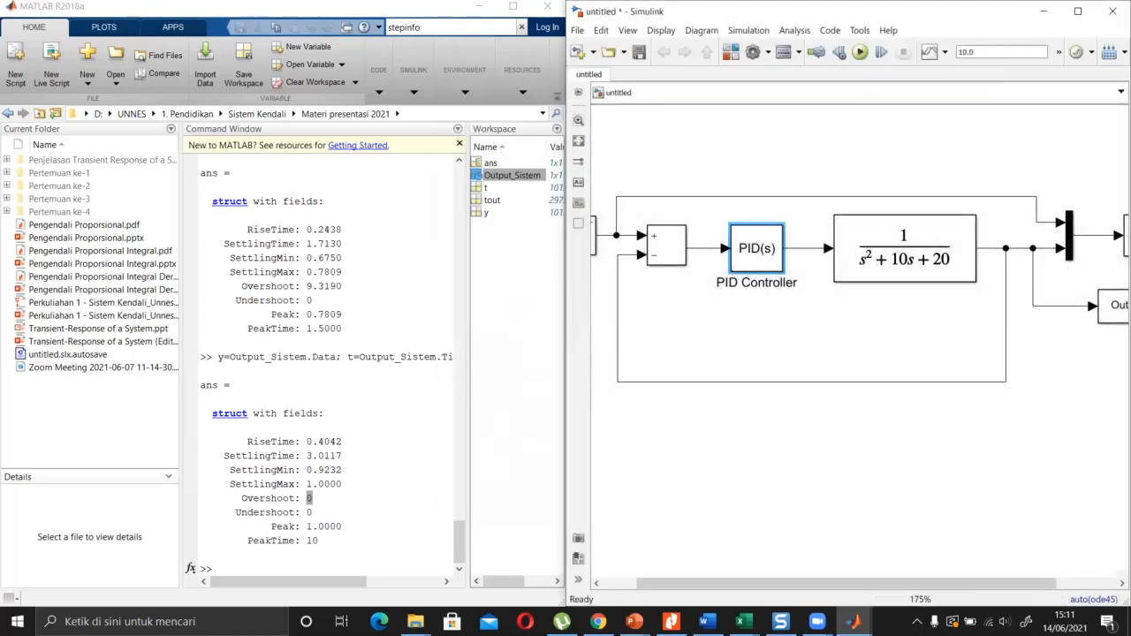
pyautogui.hscroll(3, 1060, 565)
pyautogui.click(1061, 250)
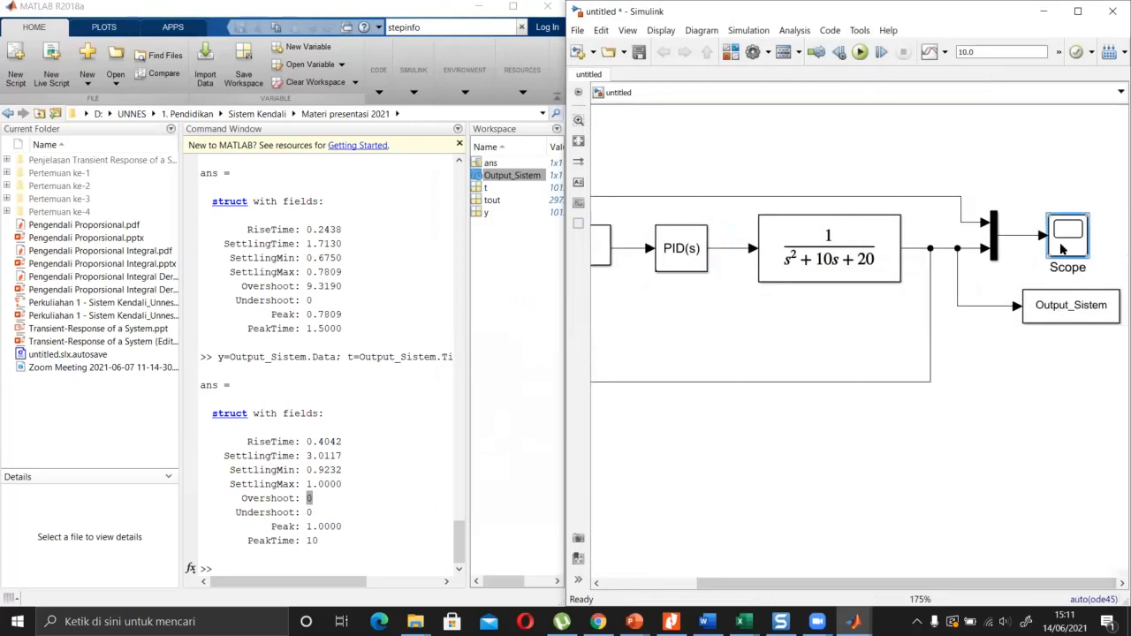
pyautogui.doubleClick(1062, 250)
pyautogui.click(301, 456)
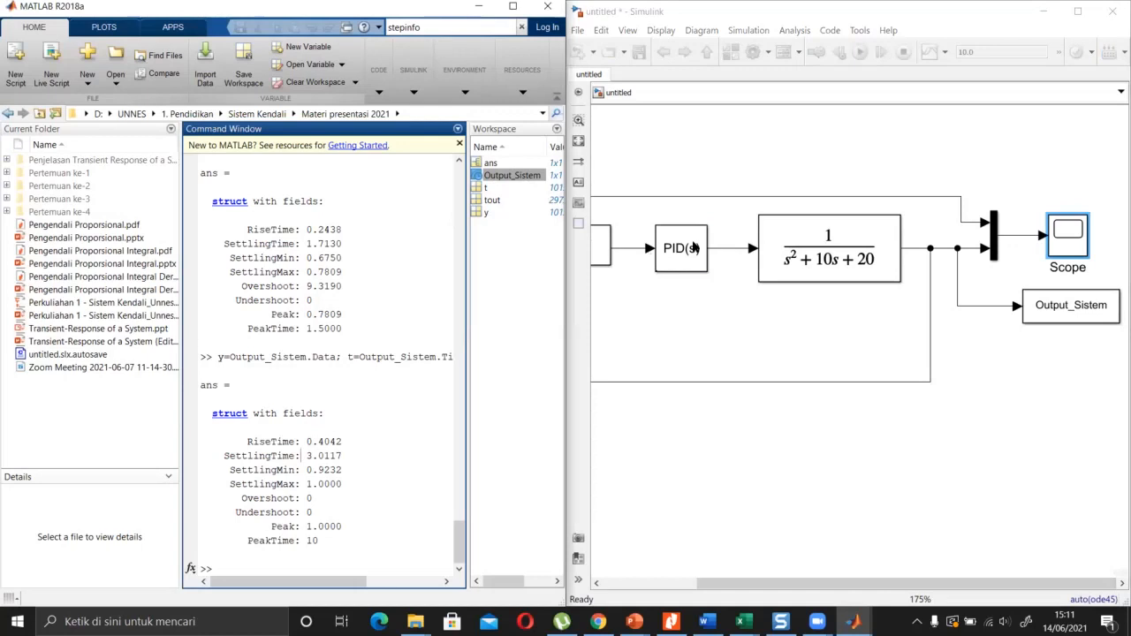
# Set the PID Controller block's derivative gain back to 0 and confirm the block parameters.
pyautogui.click(658, 265)
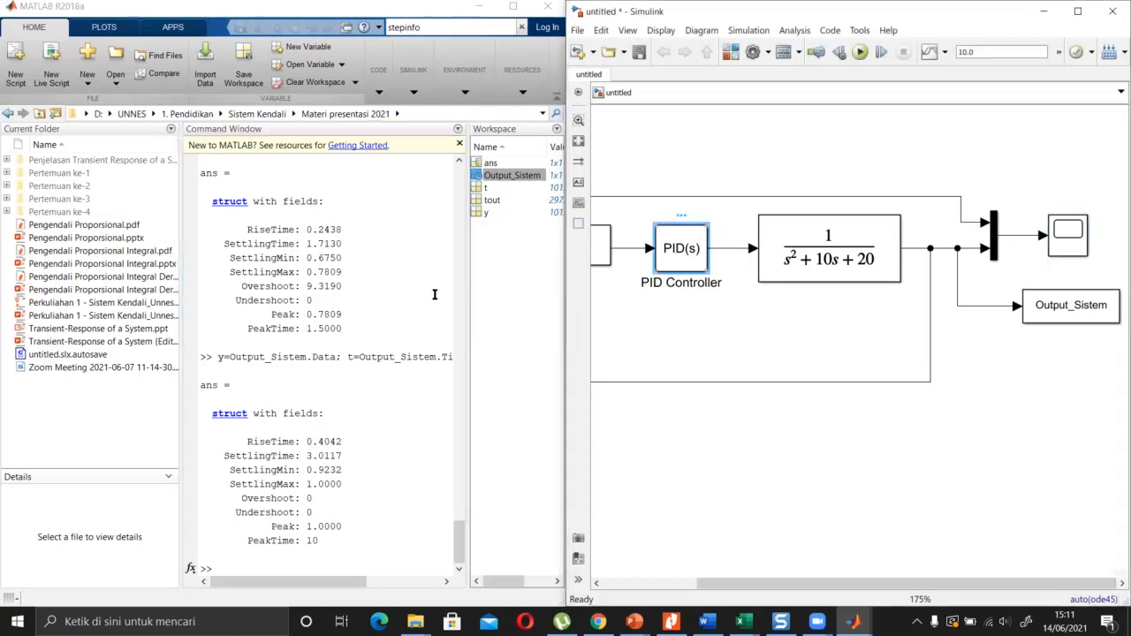
pyautogui.doubleClick(329, 302)
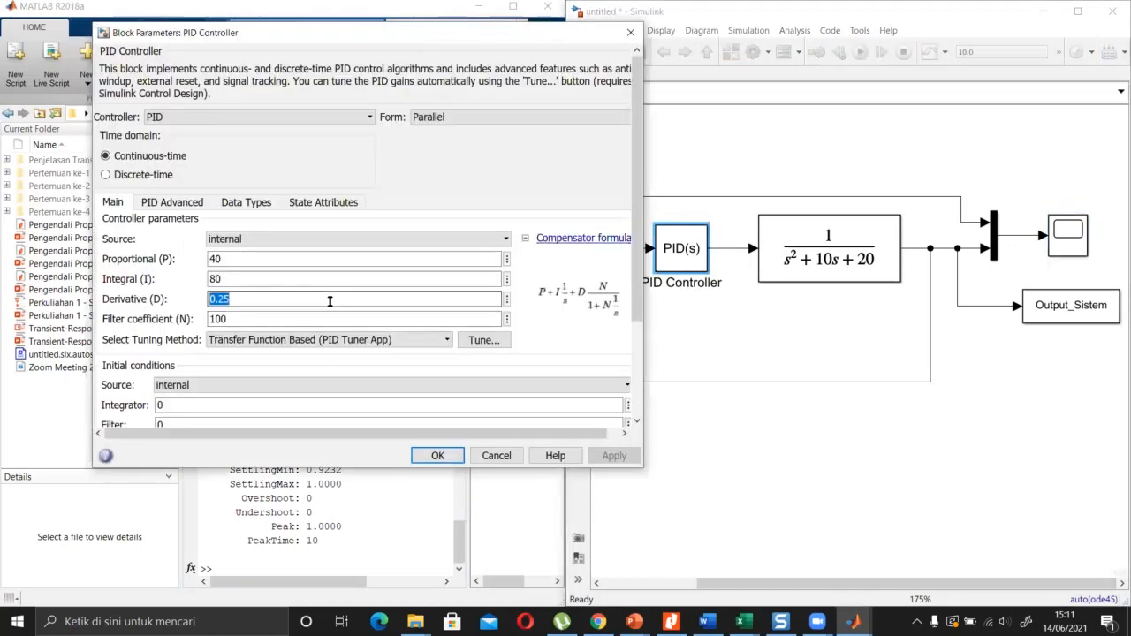
pyautogui.press('Return')
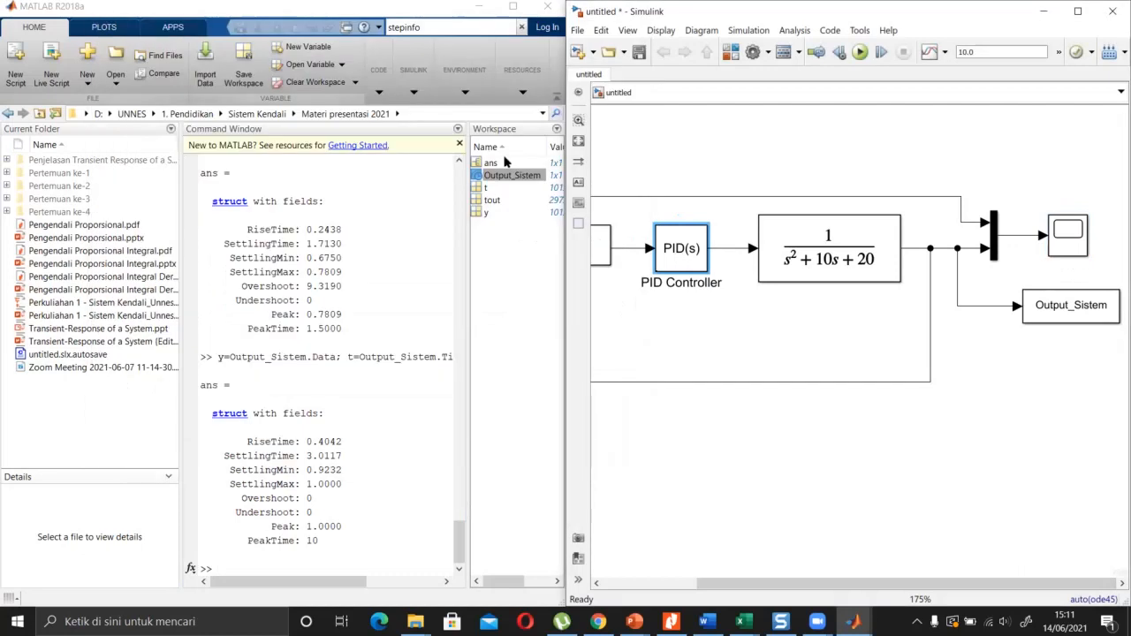
# Run the simulation, rerun the y, t and stepinfo command line, and check the settling time and overshoot without derivative action.
pyautogui.click(859, 55)
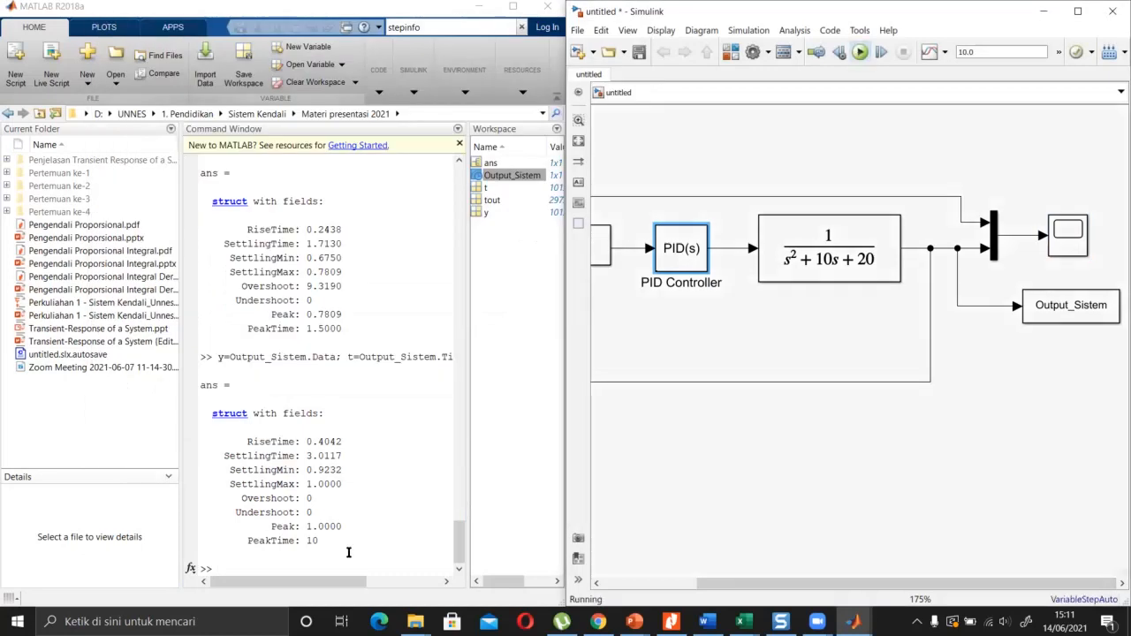
pyautogui.click(271, 558)
pyautogui.press('Up')
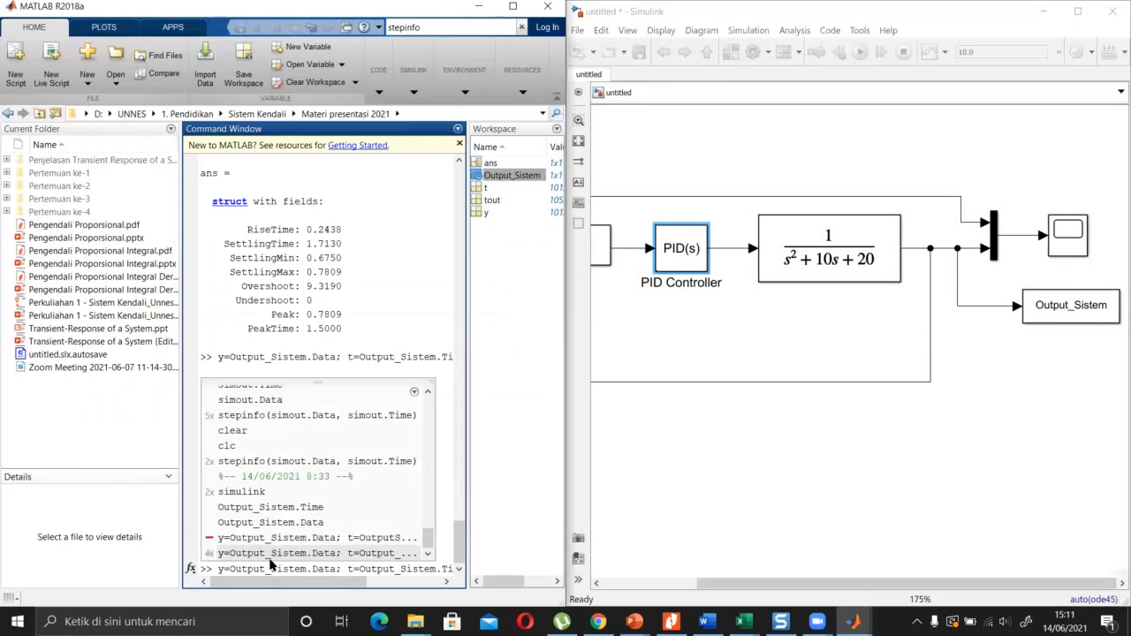
pyautogui.press('Return')
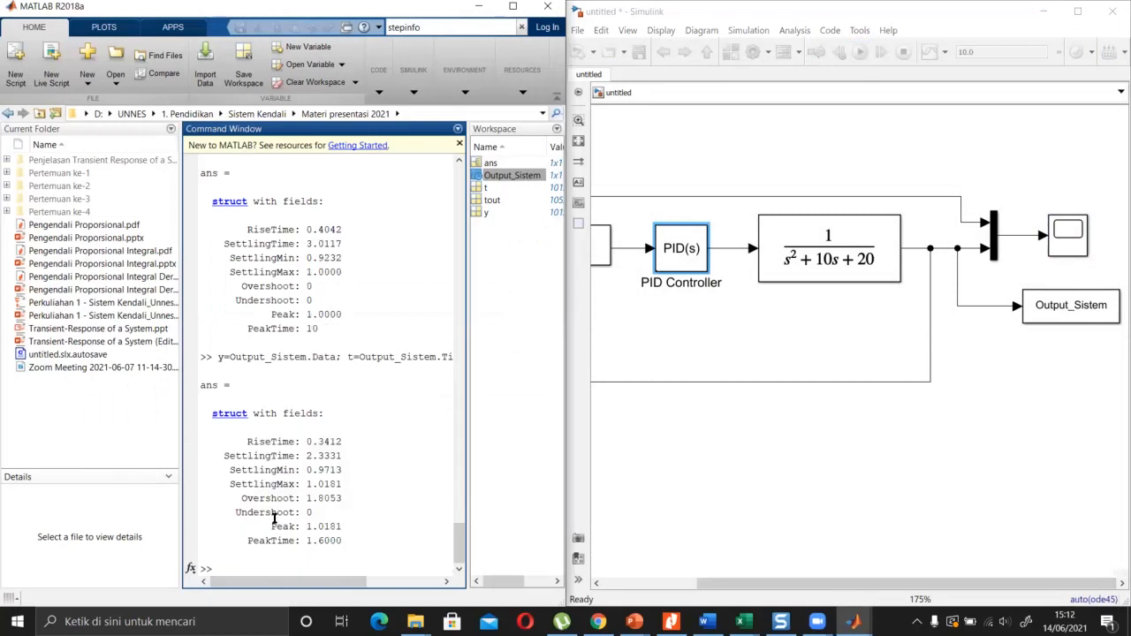
pyautogui.click(316, 455)
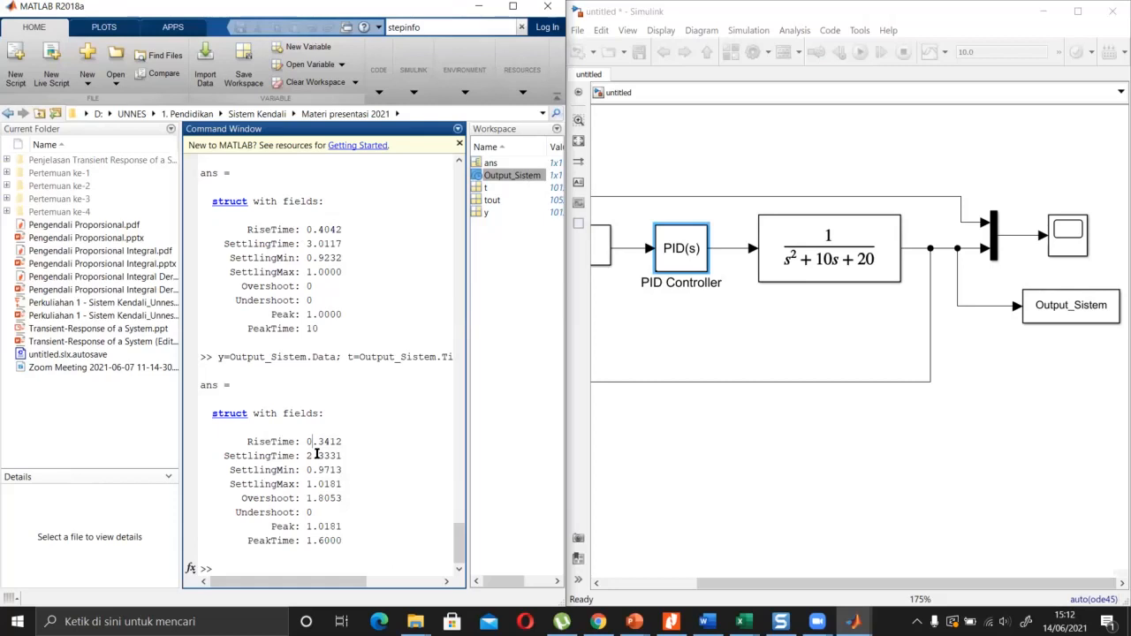
pyautogui.click(311, 499)
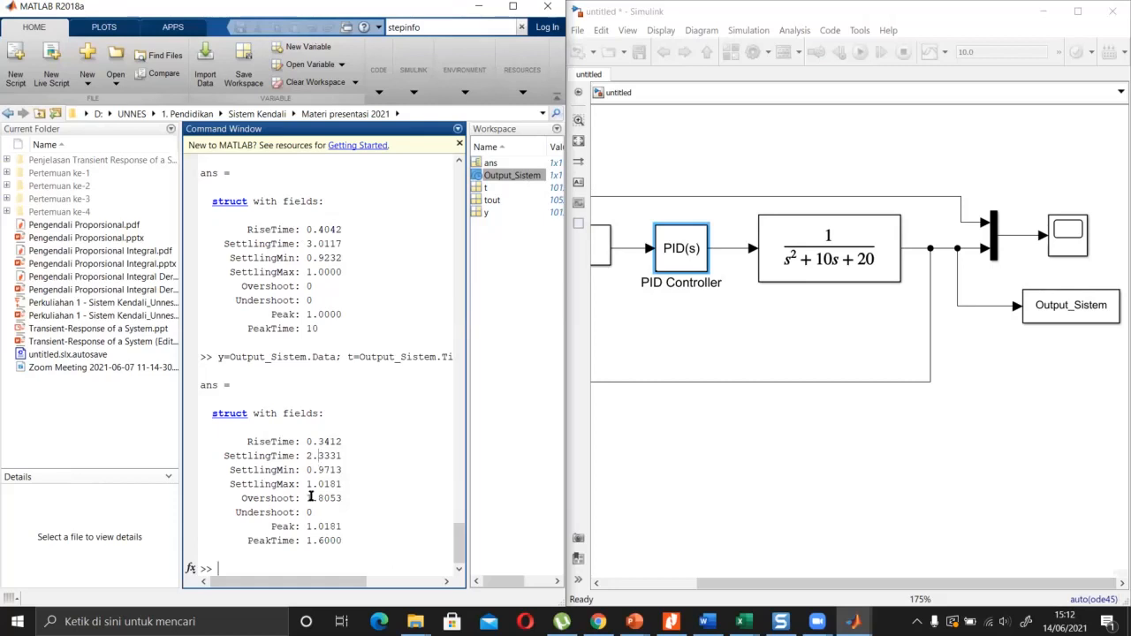
# Set the PID Controller block's derivative gain to 0.2, applying and confirming the block parameters.
pyautogui.click(694, 255)
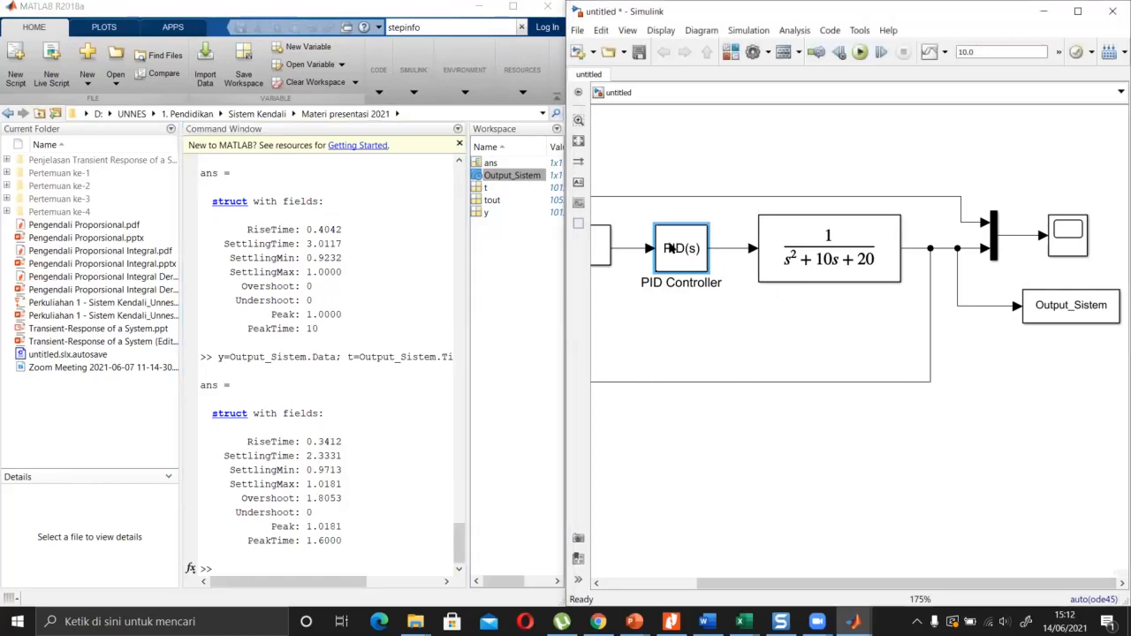
pyautogui.doubleClick(668, 248)
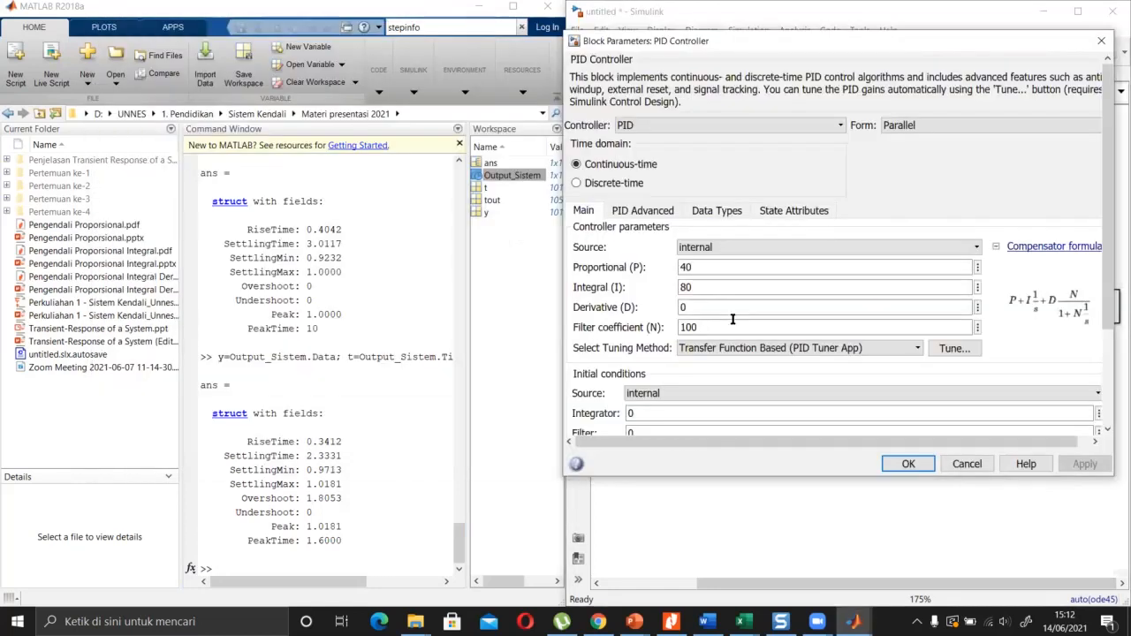
pyautogui.click(715, 308)
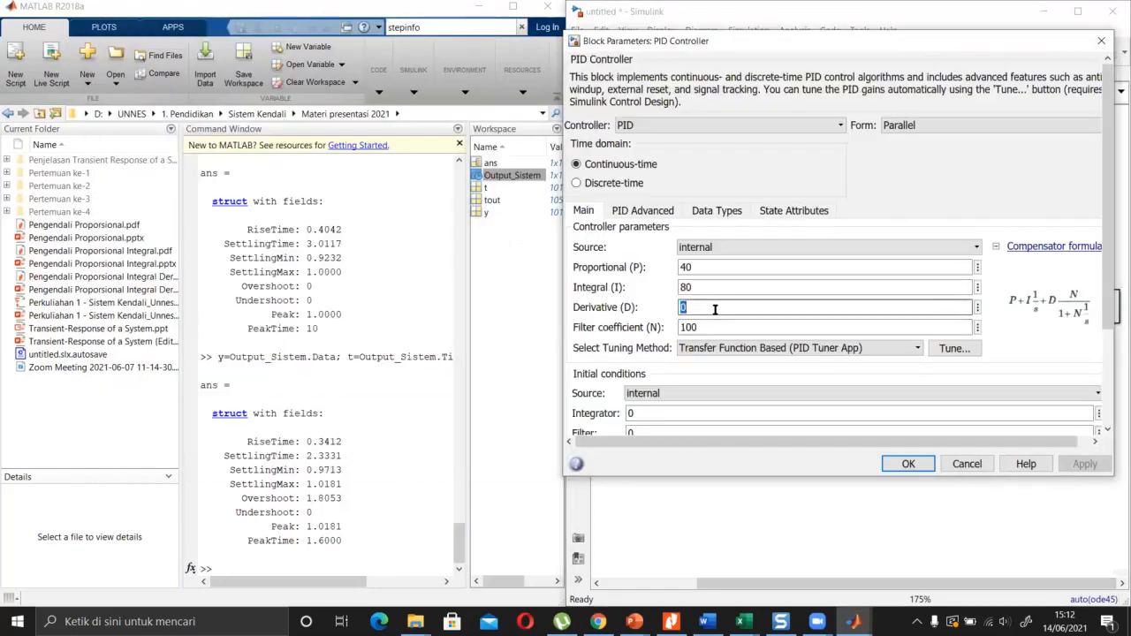
pyautogui.write('.2')
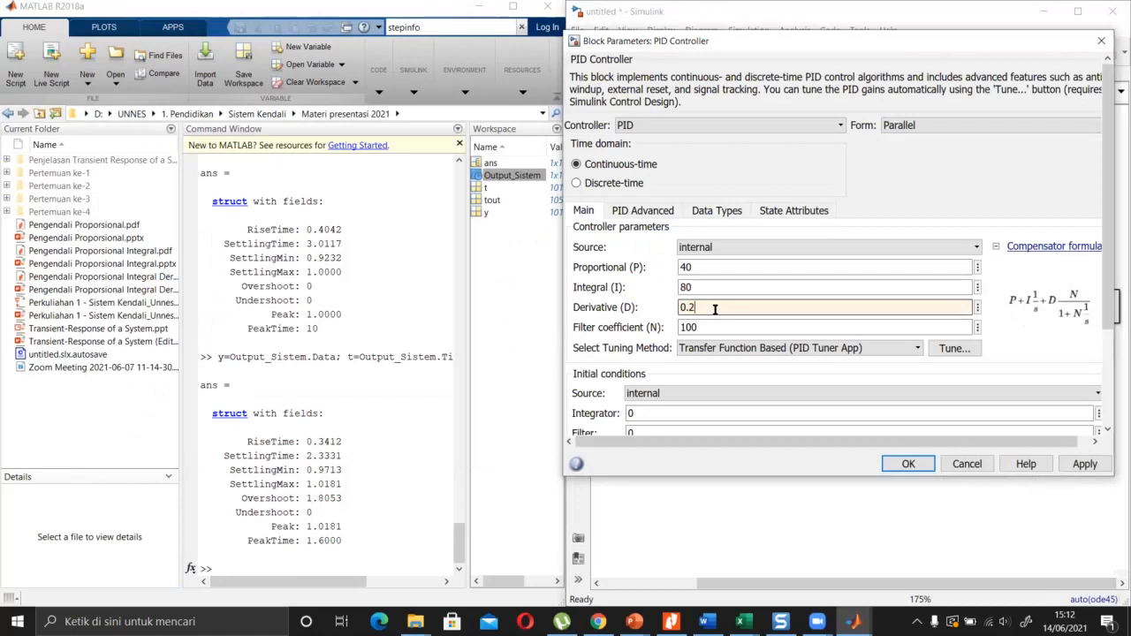
pyautogui.click(1083, 464)
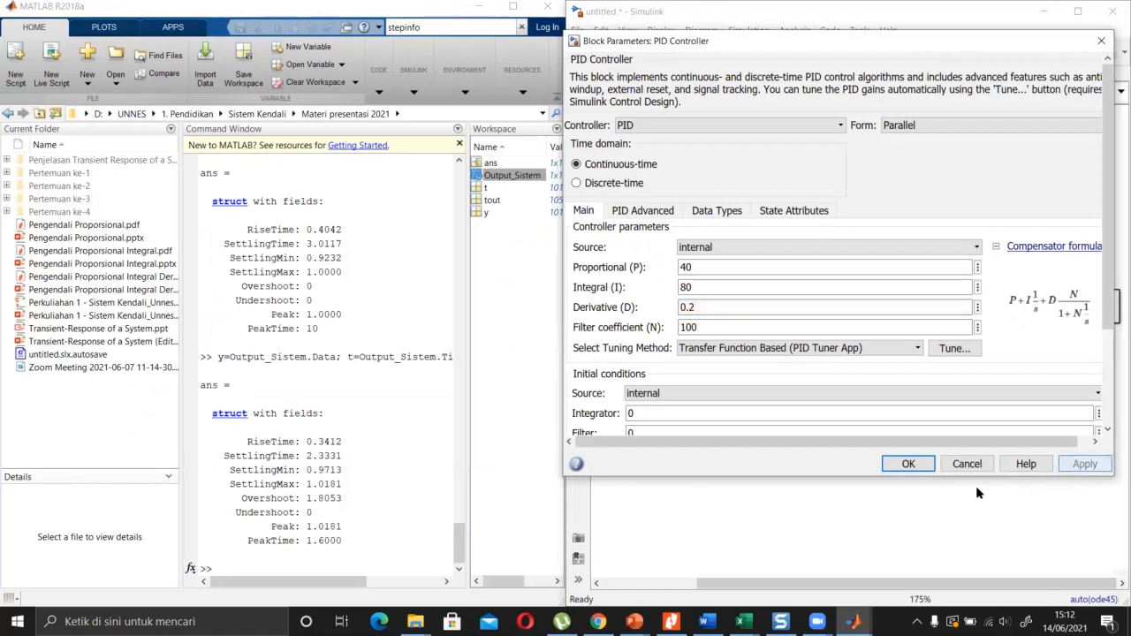
pyautogui.click(906, 464)
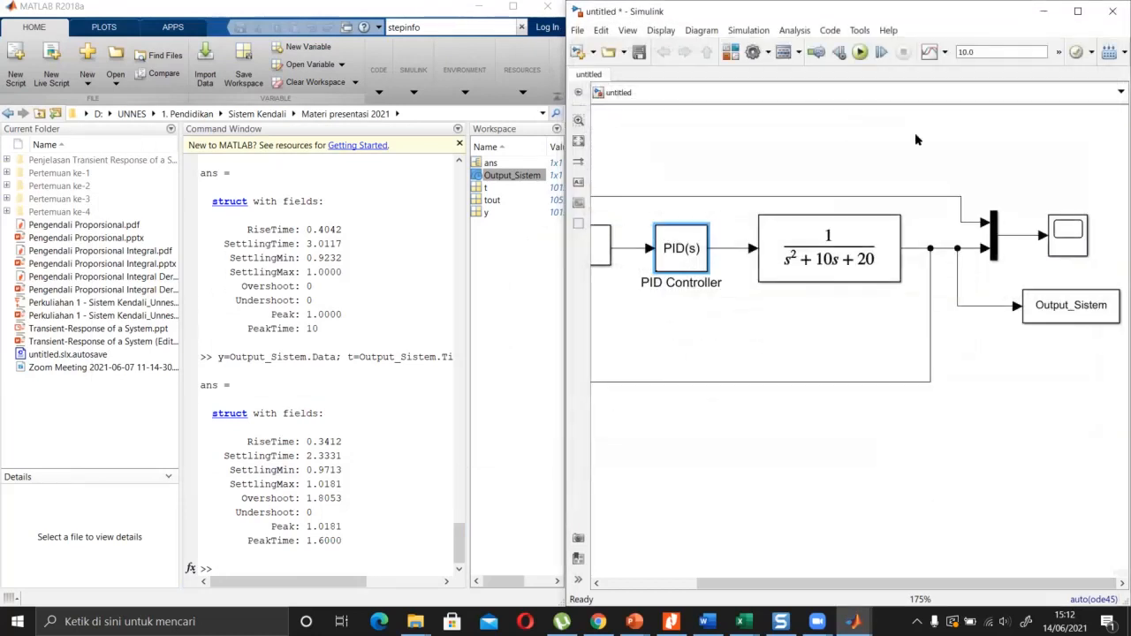
# Run the simulation and rerun the y, t and stepinfo command line for the full PID settings.
pyautogui.click(858, 53)
pyautogui.click(245, 563)
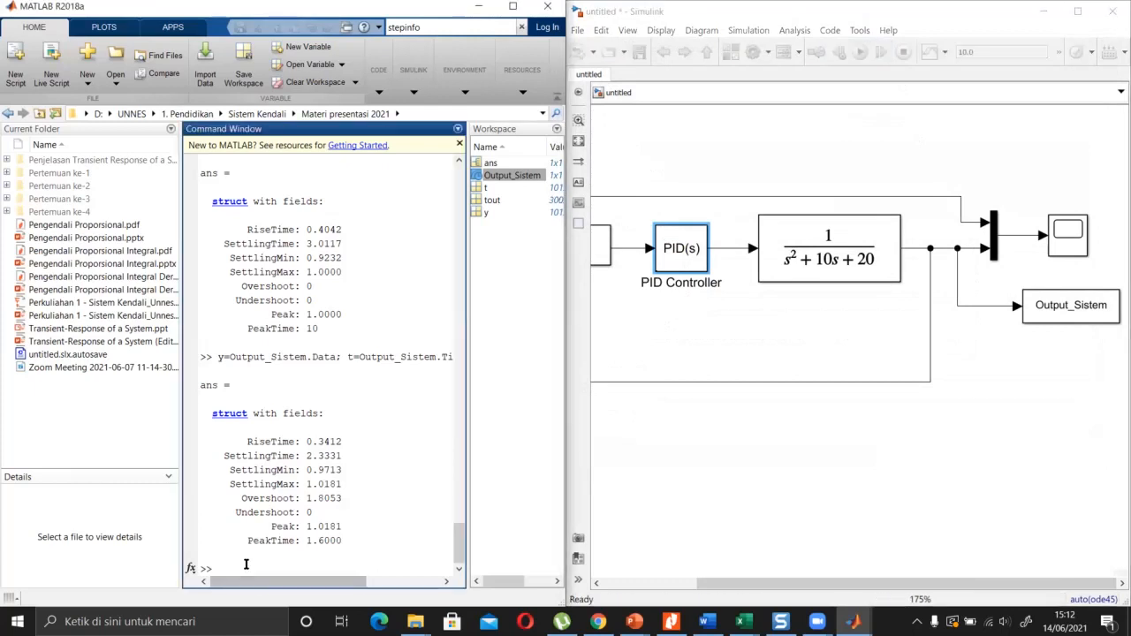
pyautogui.press('Up')
pyautogui.press('Return')
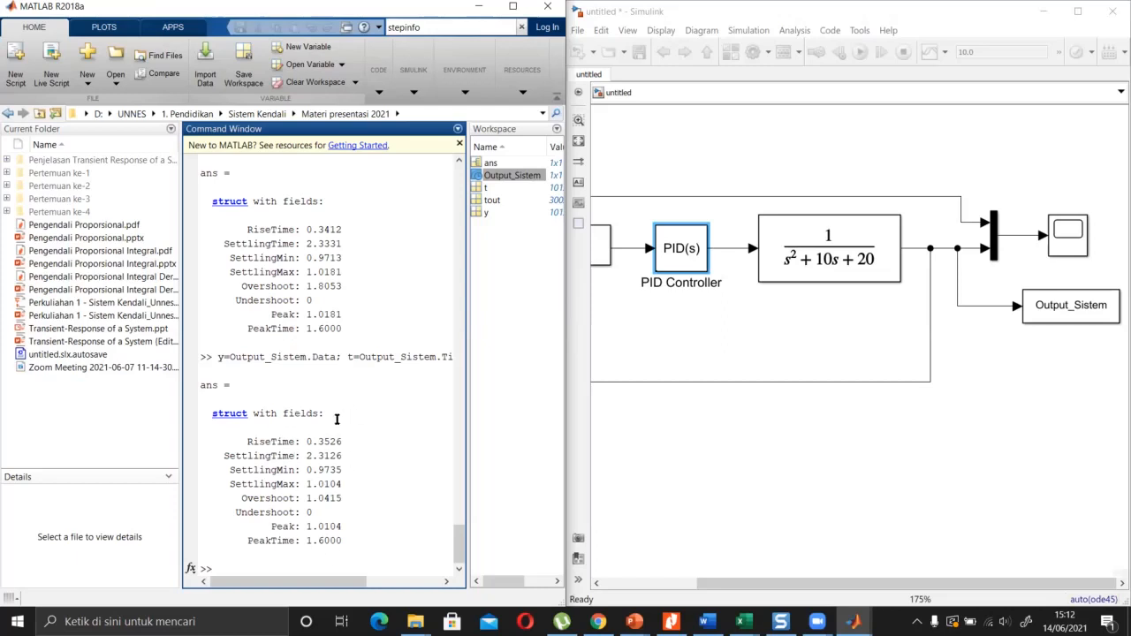
# Compare the rise time and settling time in the latest stepinfo results with those of the preceding PI run.
pyautogui.moveTo(342, 455); pyautogui.dragTo(305, 455)
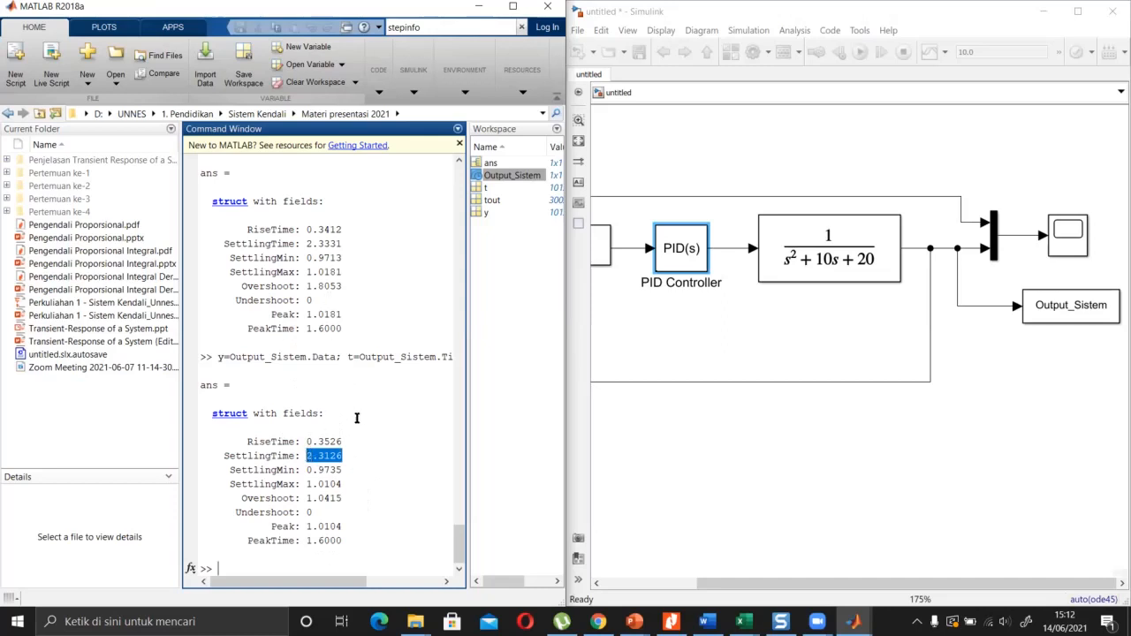
pyautogui.click(359, 442)
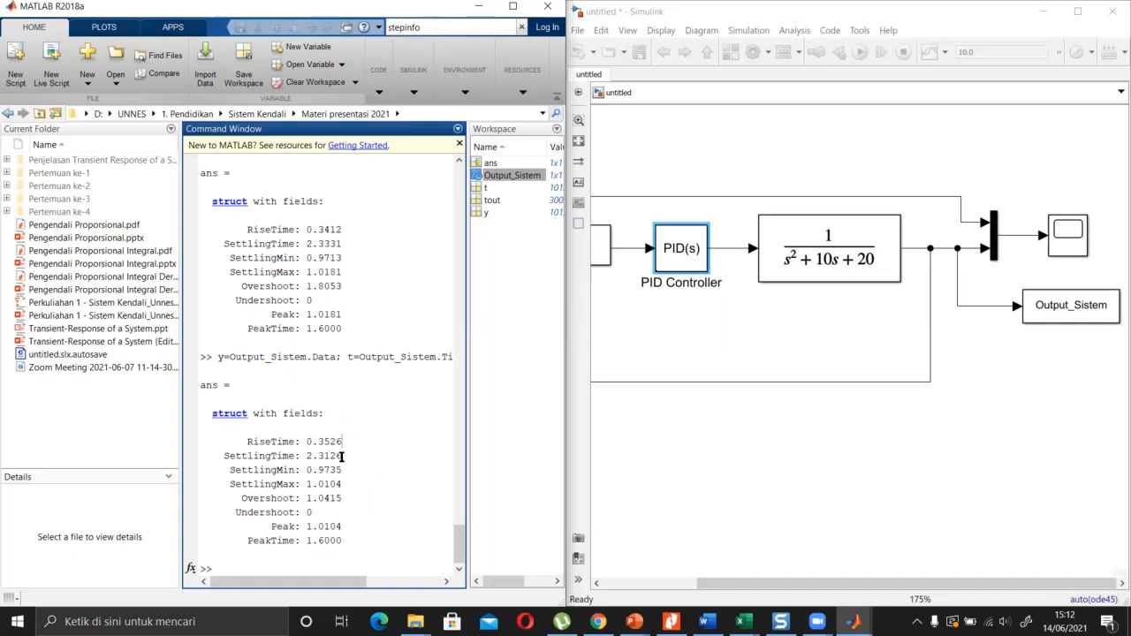
pyautogui.moveTo(343, 455); pyautogui.dragTo(306, 455)
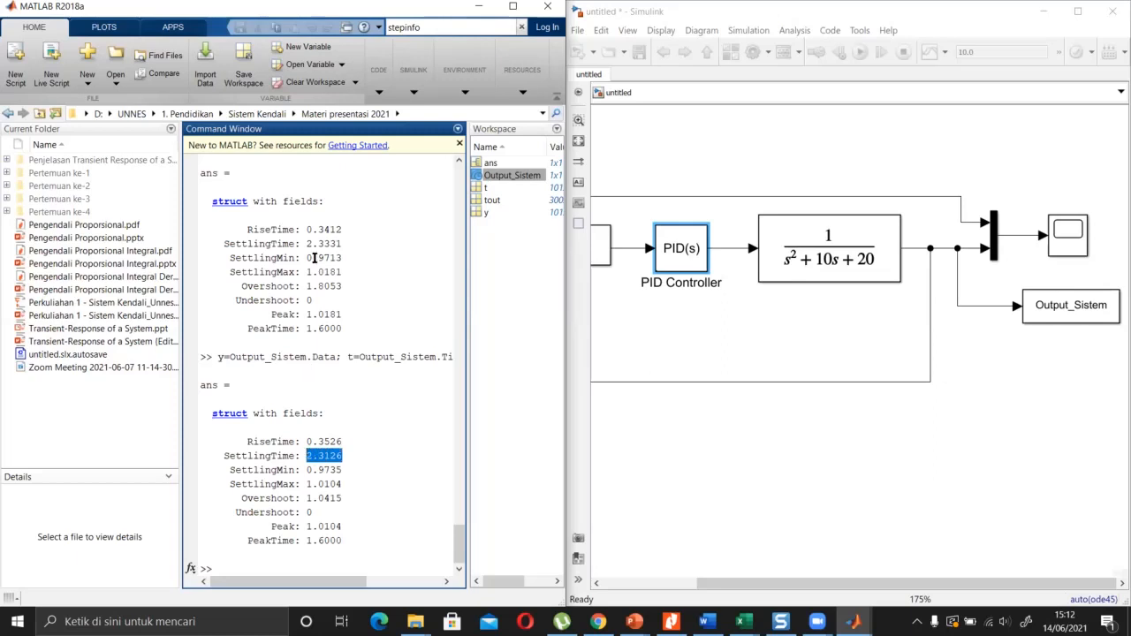
pyautogui.click(345, 440)
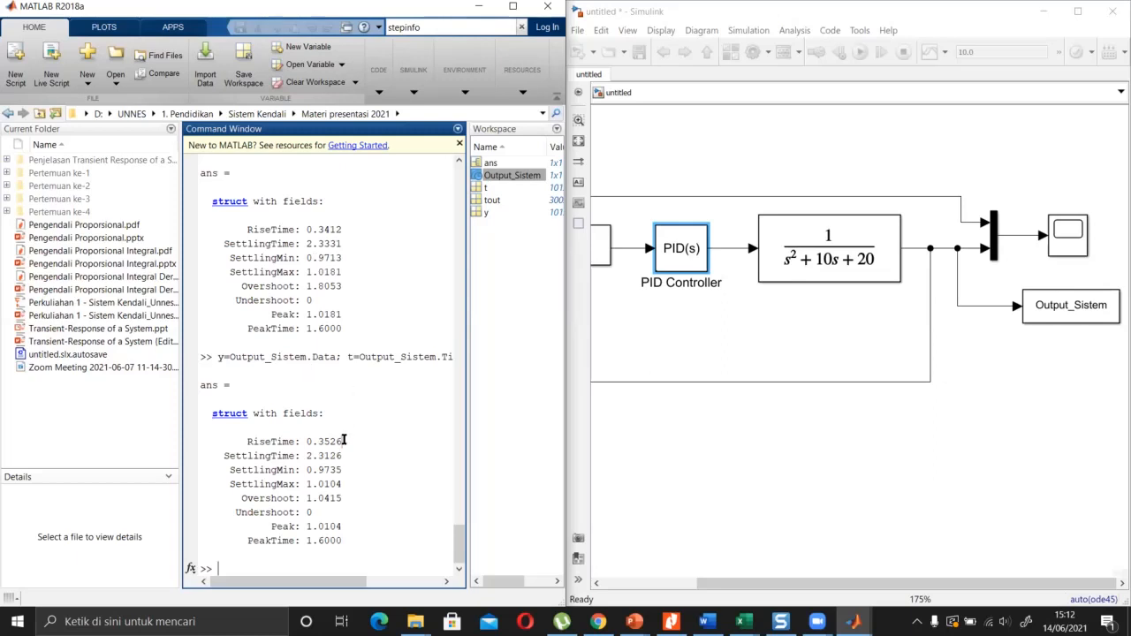
# Compare the rise time and overshoot in the latest stepinfo results with the preceding PI run, and open the Scope plot.
pyautogui.moveTo(342, 441); pyautogui.dragTo(304, 442)
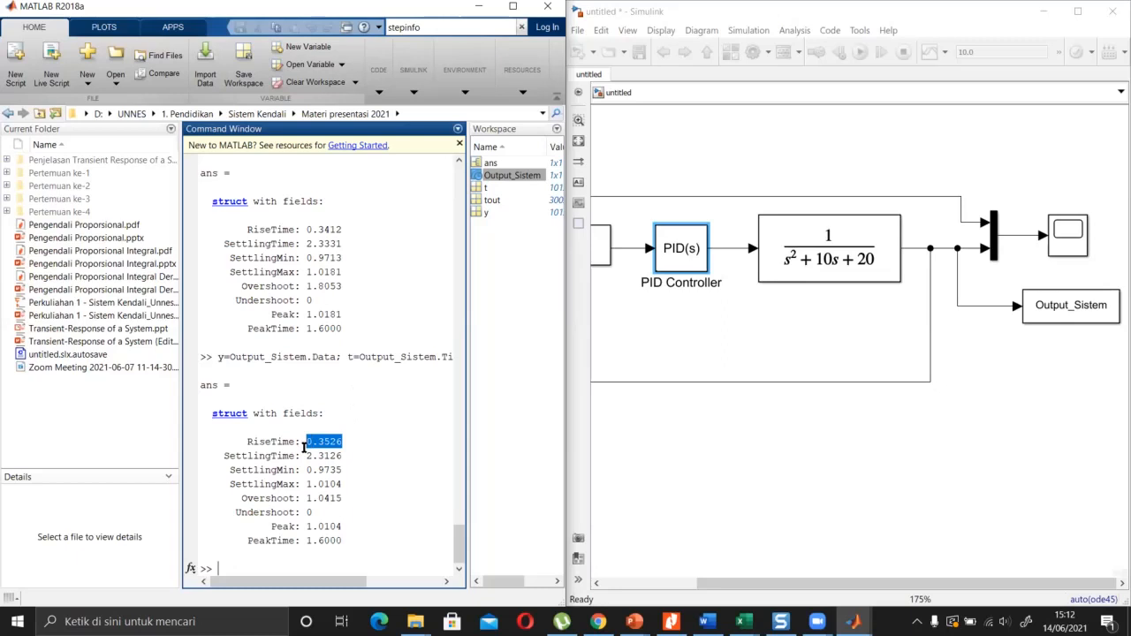
pyautogui.moveTo(343, 455); pyautogui.dragTo(309, 441)
pyautogui.click(339, 443)
pyautogui.click(330, 483)
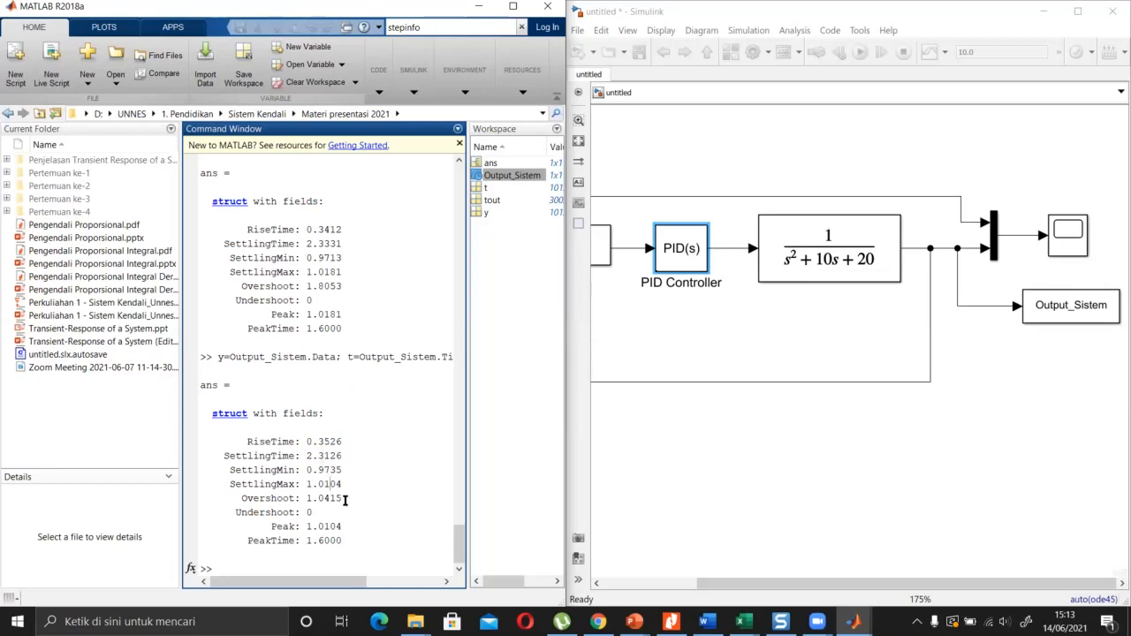
pyautogui.moveTo(343, 500); pyautogui.dragTo(306, 499)
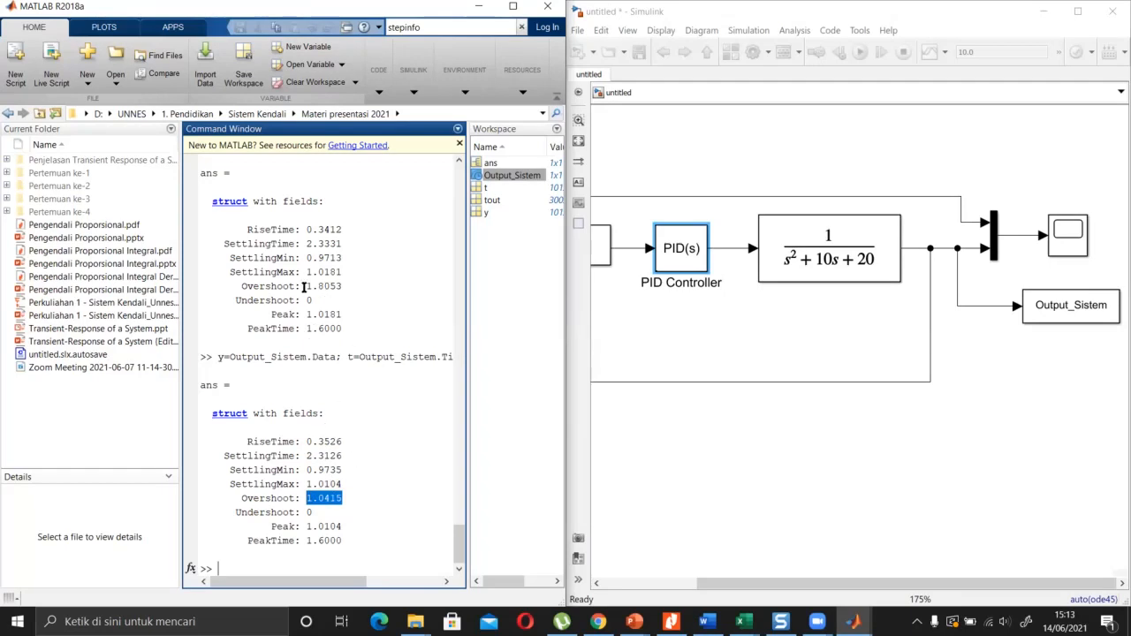
pyautogui.moveTo(305, 287); pyautogui.dragTo(342, 287)
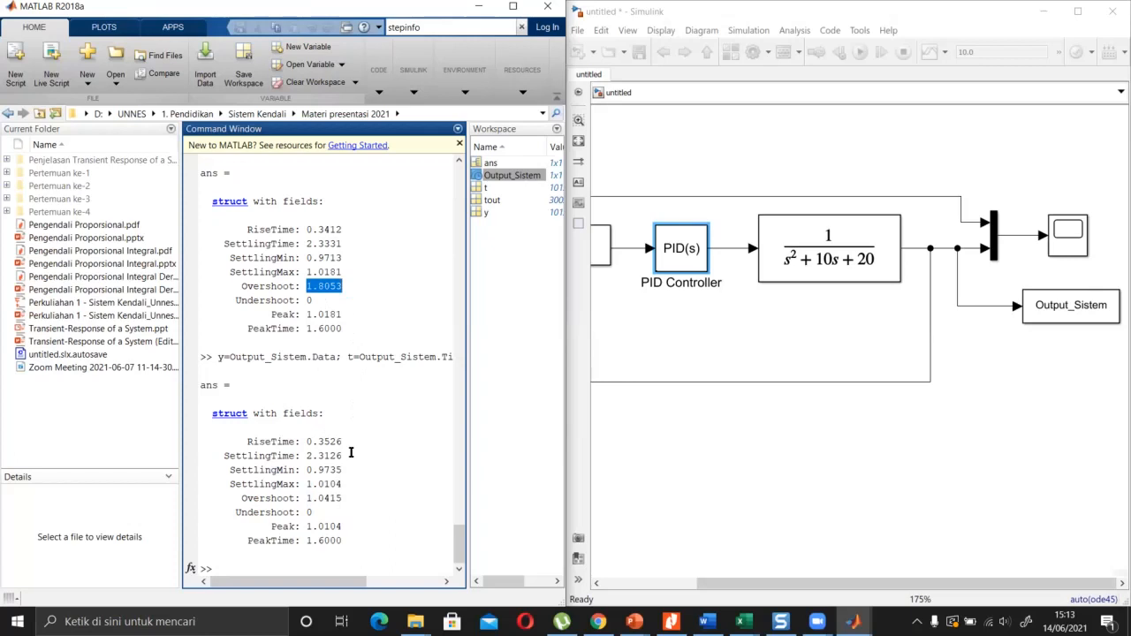
pyautogui.click(315, 496)
pyautogui.moveTo(307, 497); pyautogui.dragTo(343, 496)
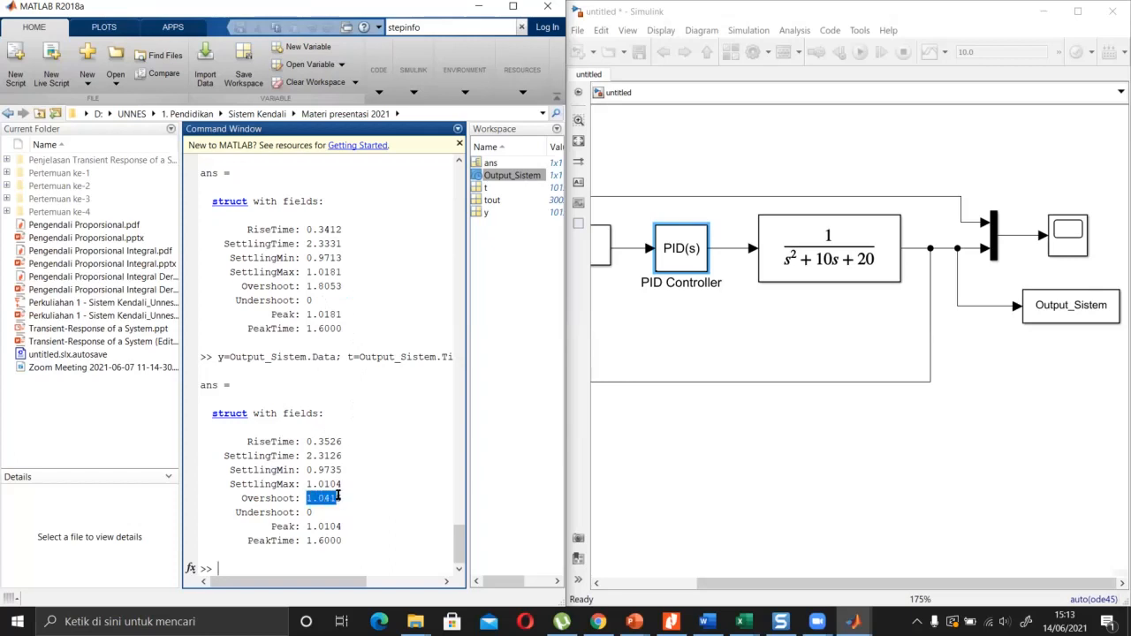
pyautogui.click(344, 496)
pyautogui.click(1070, 233)
pyautogui.doubleClick(1069, 232)
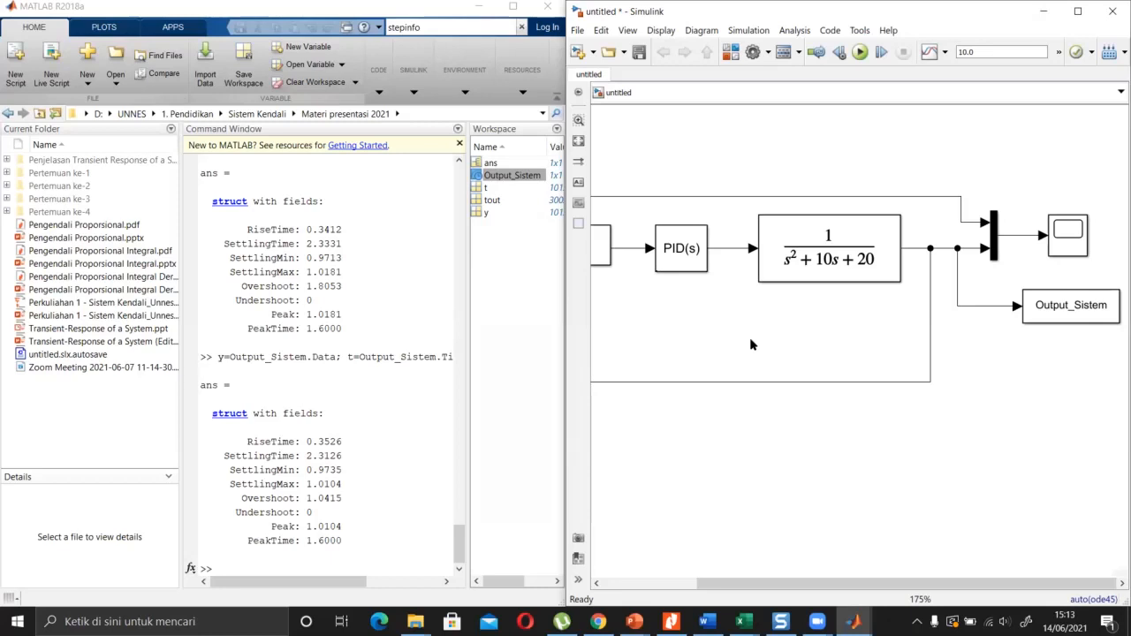
# Open the PID Controller block's parameters and launch the transfer-function-based PID Tuner in a maximized window.
pyautogui.click(686, 266)
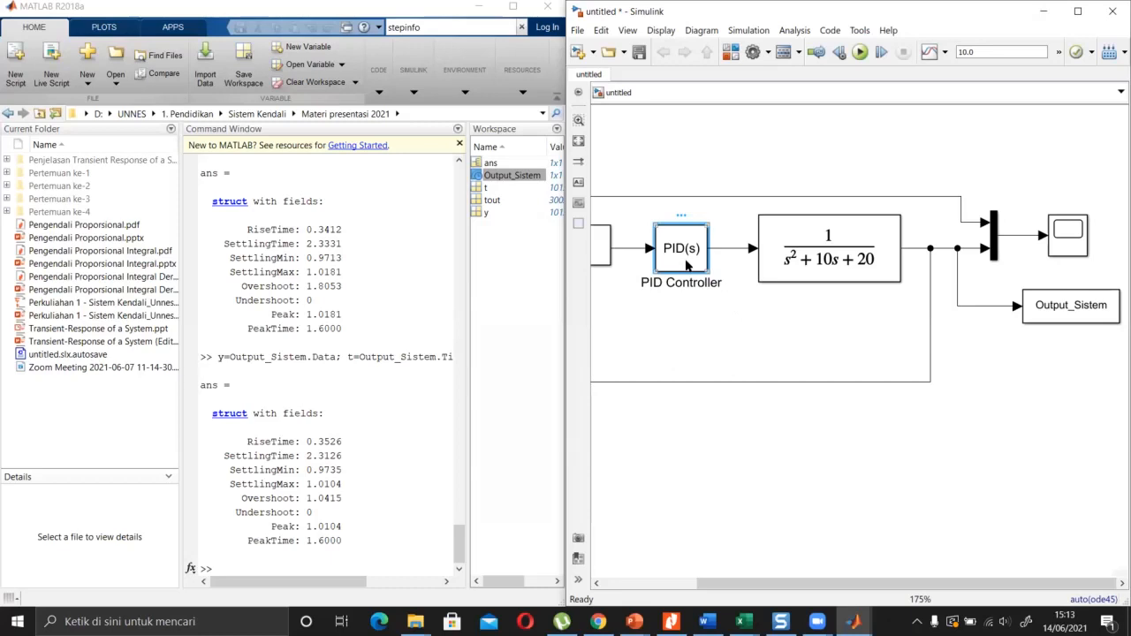
pyautogui.doubleClick(687, 265)
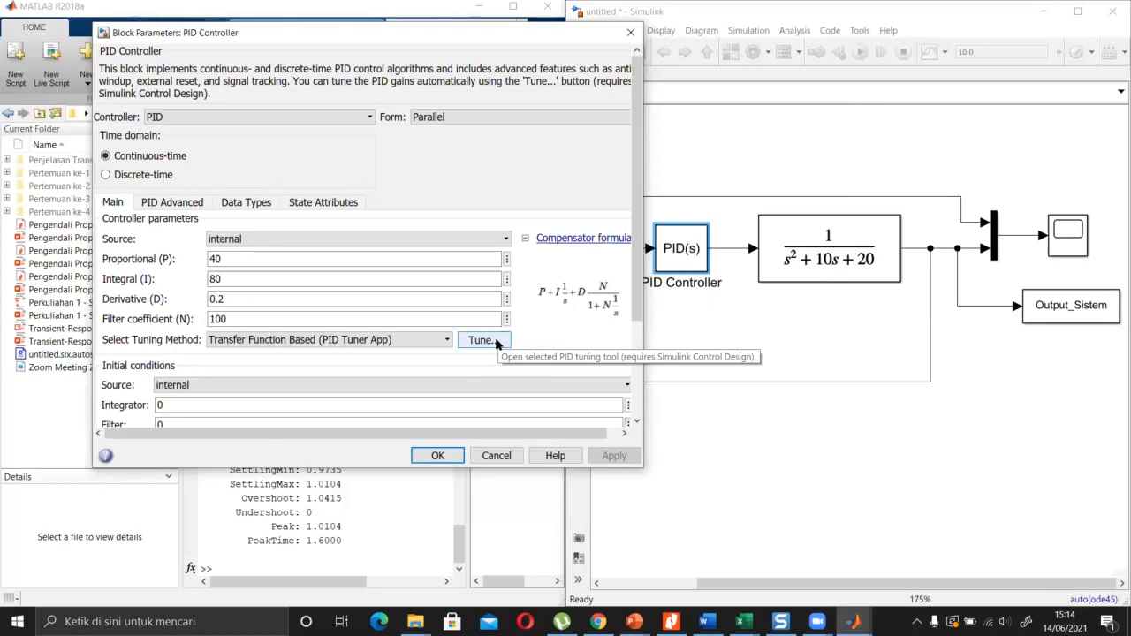
pyautogui.click(496, 343)
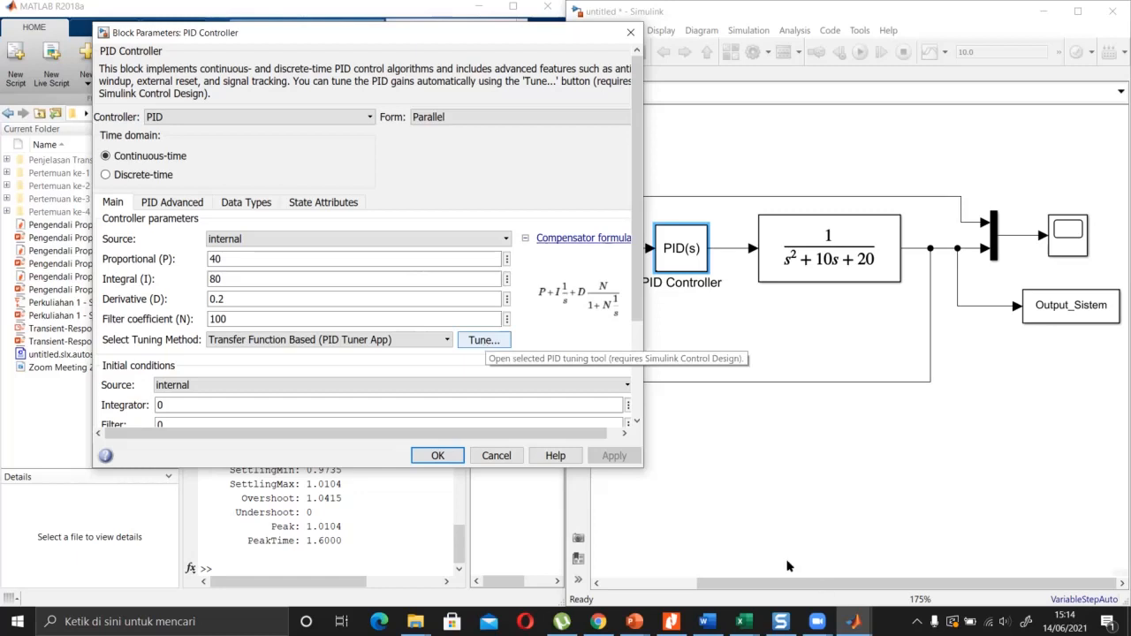
pyautogui.click(484, 343)
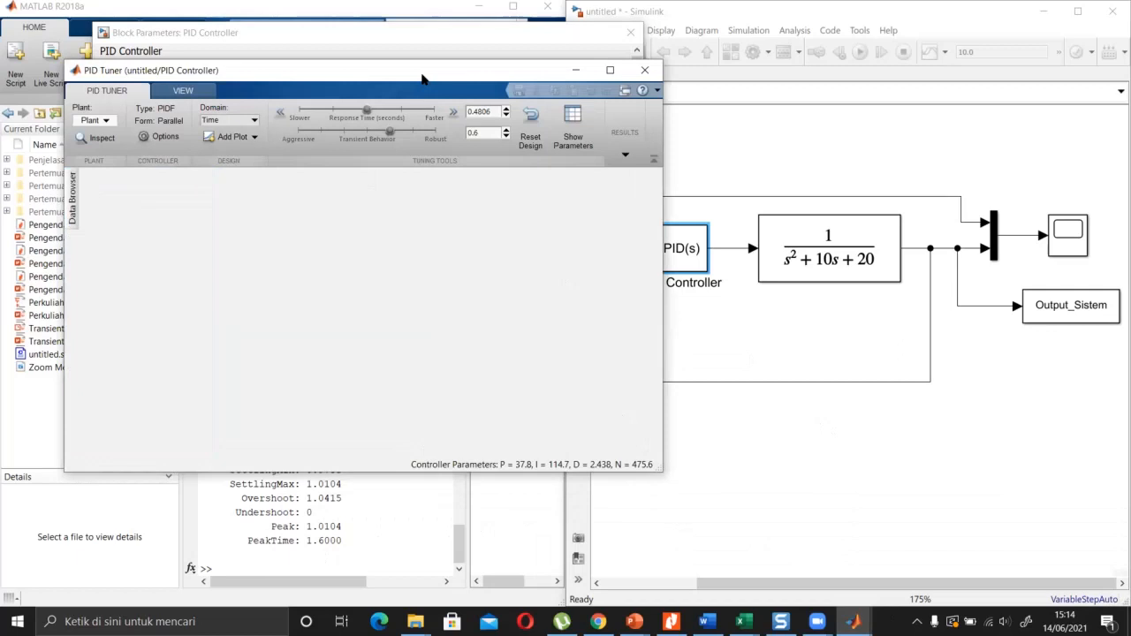
pyautogui.click(608, 70)
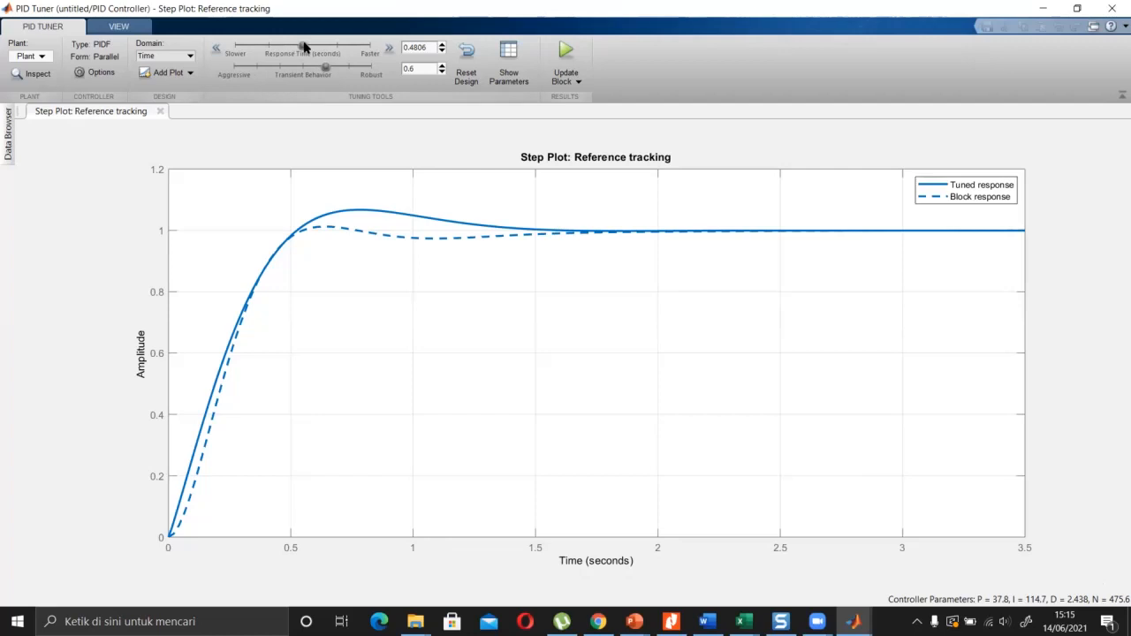
# Try a faster tuner response time of 0.152 seconds, and set the response time to 0.459 seconds.
pyautogui.moveTo(304, 46); pyautogui.dragTo(336, 44)
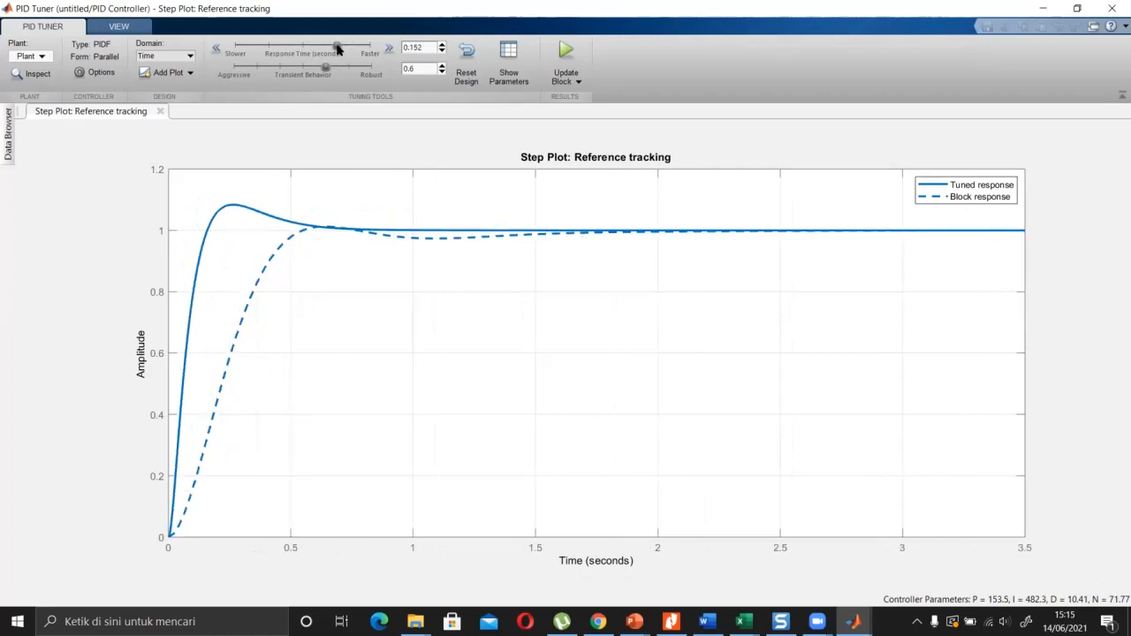
pyautogui.click(305, 44)
pyautogui.moveTo(304, 44); pyautogui.dragTo(302, 49)
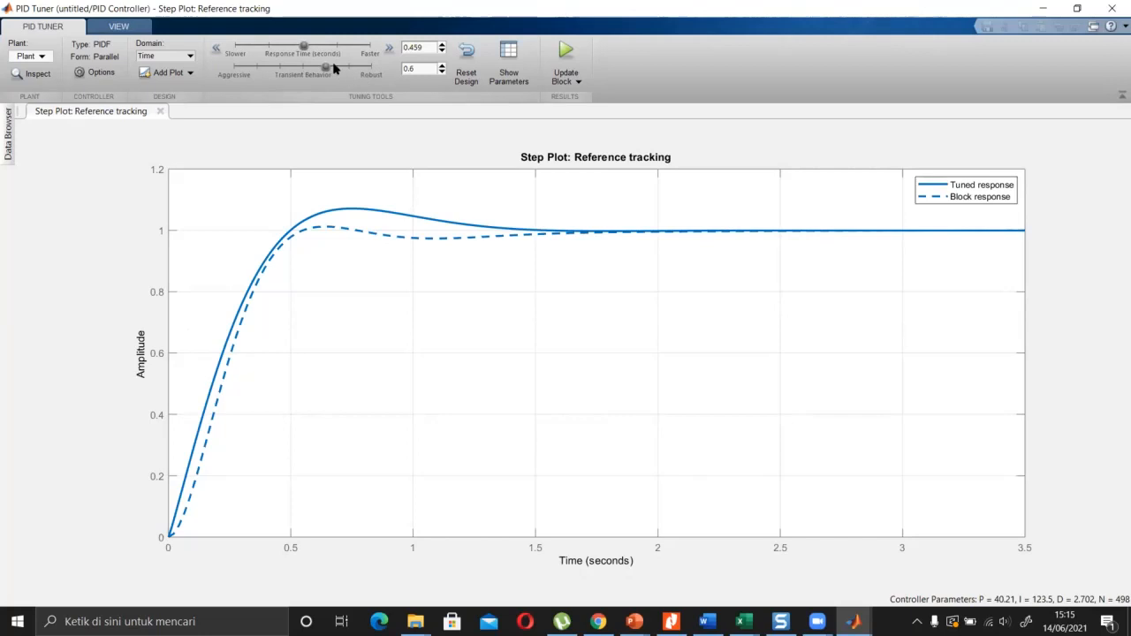
# Try transient behavior values of 0.9, 0 and 0.67 in the tuner, and set the transient behavior to 0.88.
pyautogui.moveTo(327, 68); pyautogui.dragTo(371, 69)
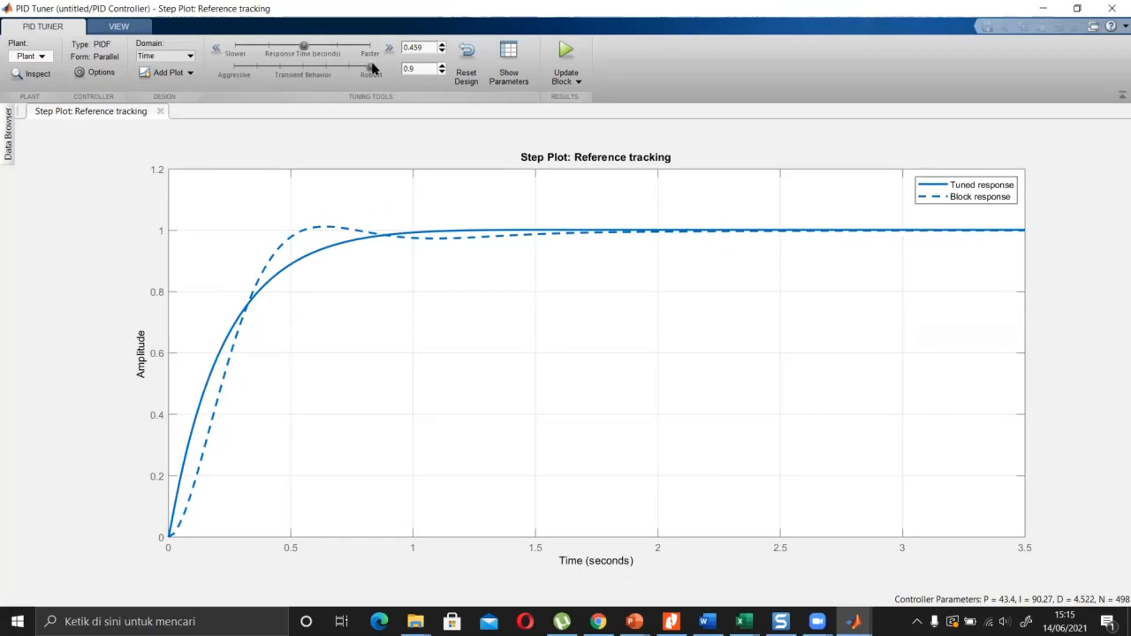
pyautogui.moveTo(371, 68); pyautogui.dragTo(232, 73)
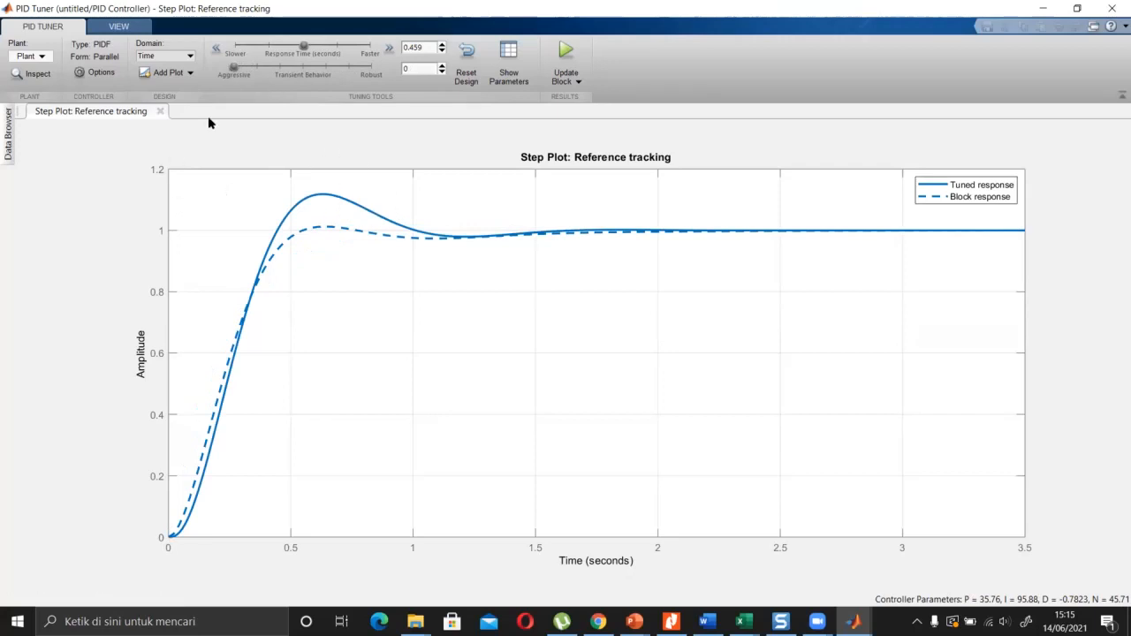
pyautogui.moveTo(238, 69); pyautogui.dragTo(378, 74)
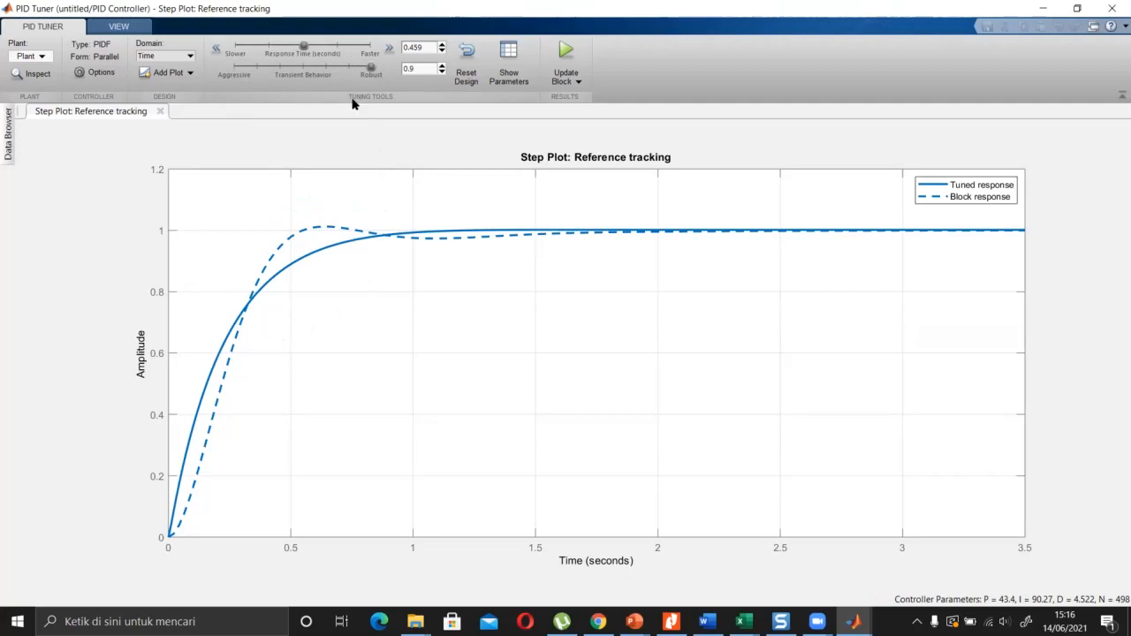
pyautogui.moveTo(371, 68); pyautogui.dragTo(338, 68)
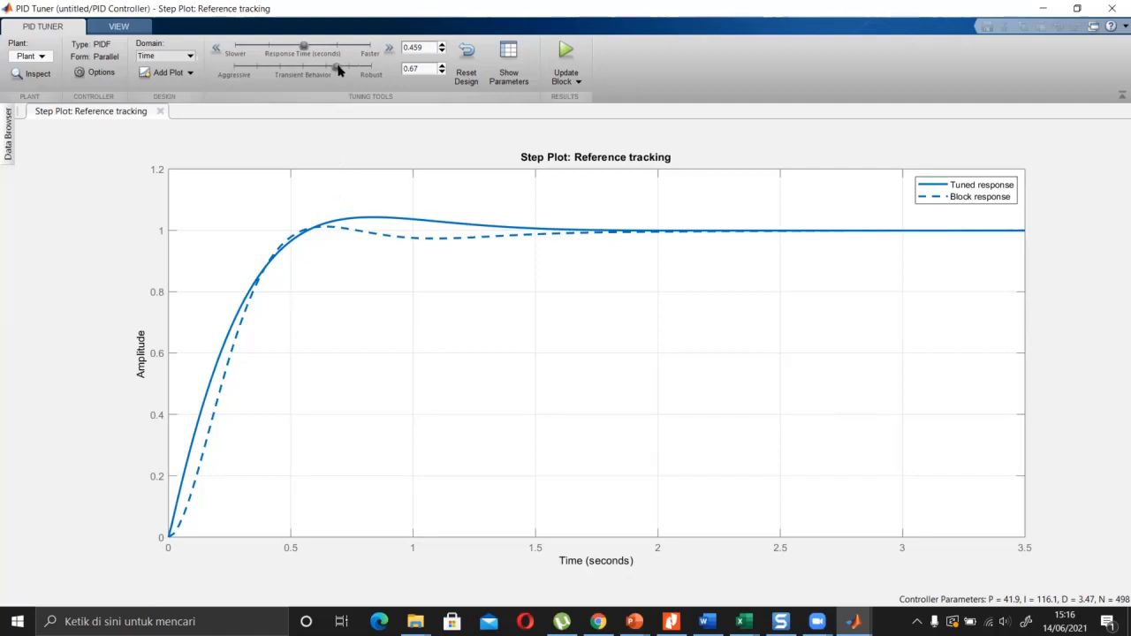
pyautogui.moveTo(338, 69); pyautogui.dragTo(372, 75)
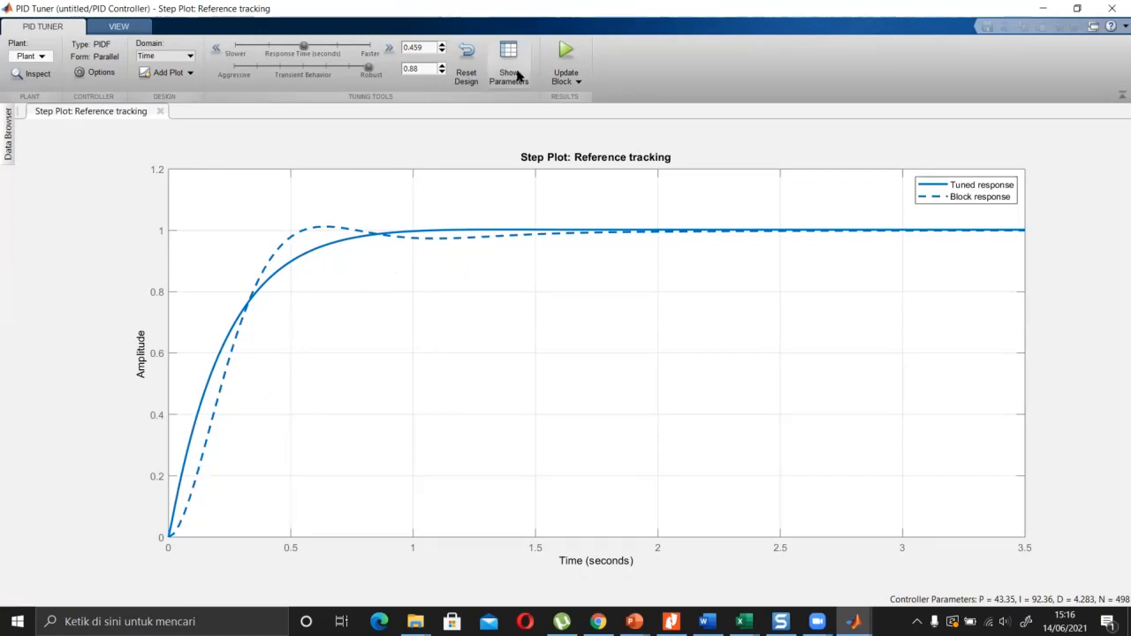
# Update the PID Controller block with the tuned gains, close the tuner and confirm the block parameters.
pyautogui.click(571, 76)
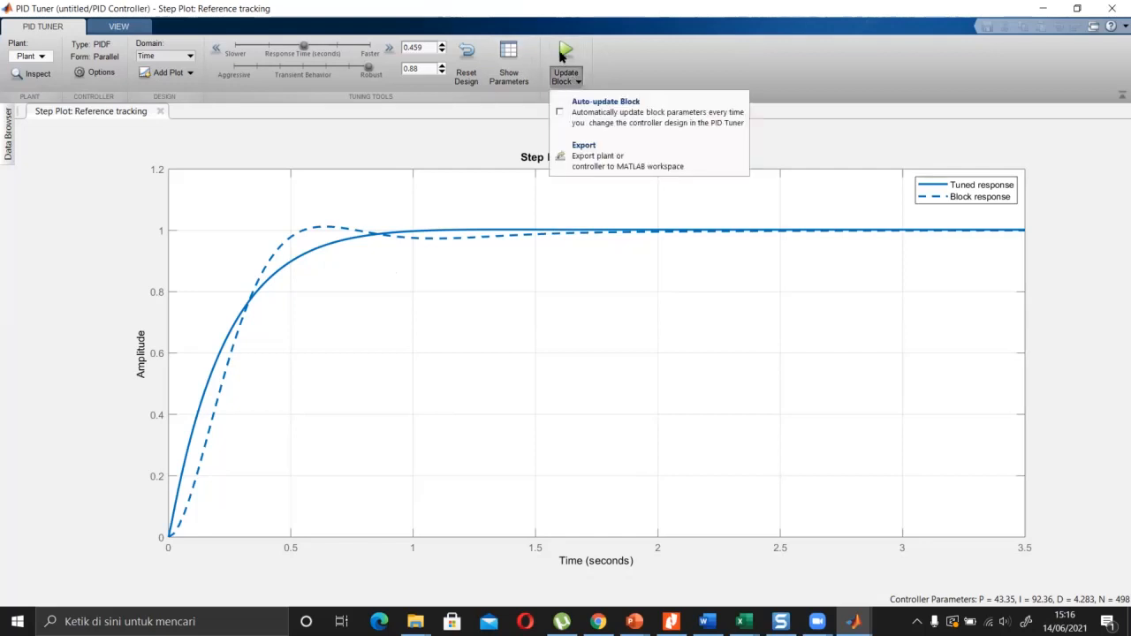
pyautogui.click(560, 53)
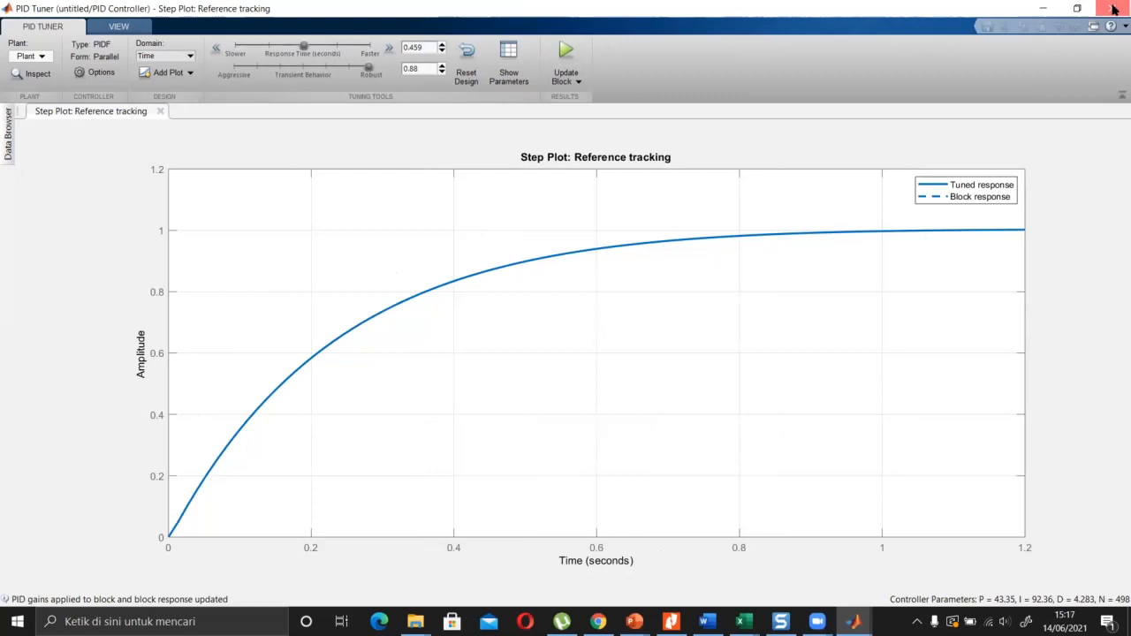
pyautogui.click(1112, 8)
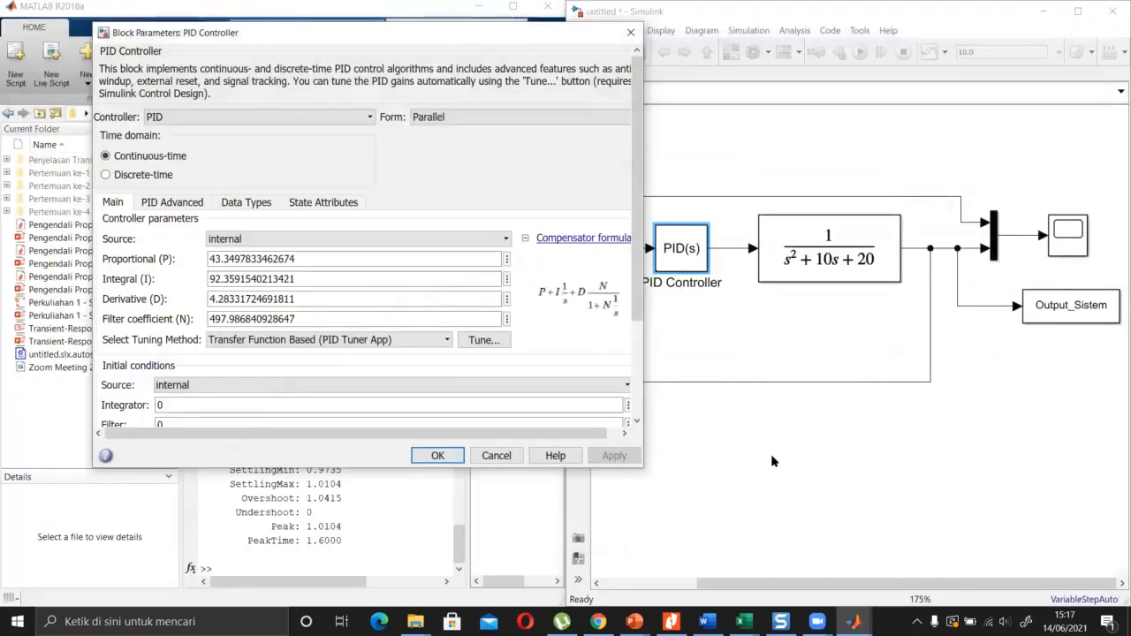
pyautogui.click(435, 455)
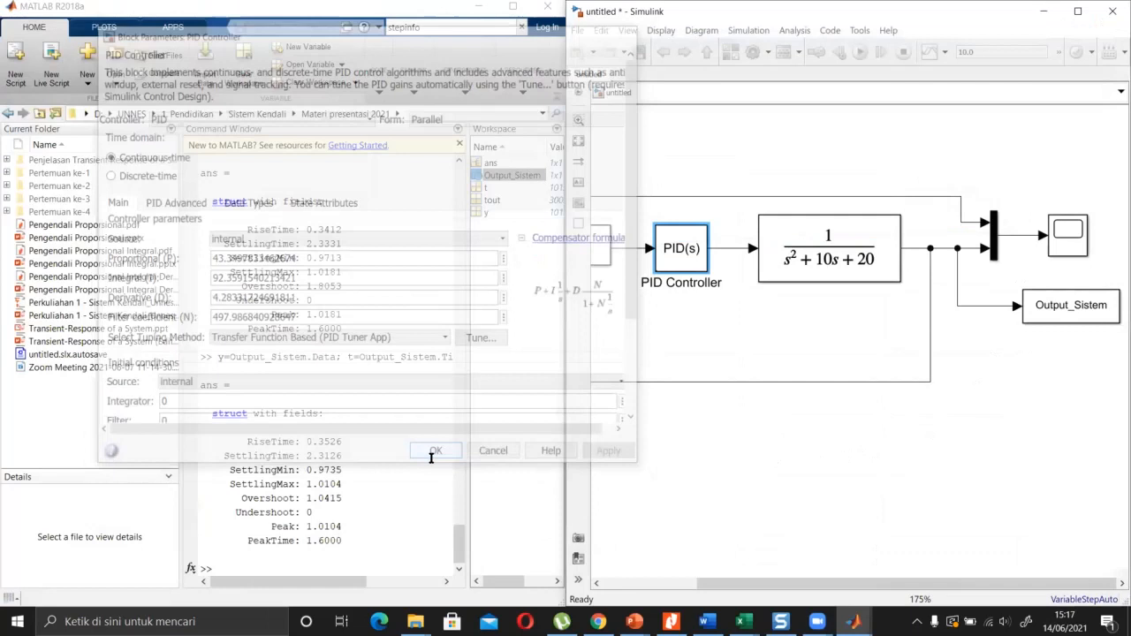
# Run the simulation and rerun the y, t and stepinfo command line for the tuned PID gains.
pyautogui.click(862, 51)
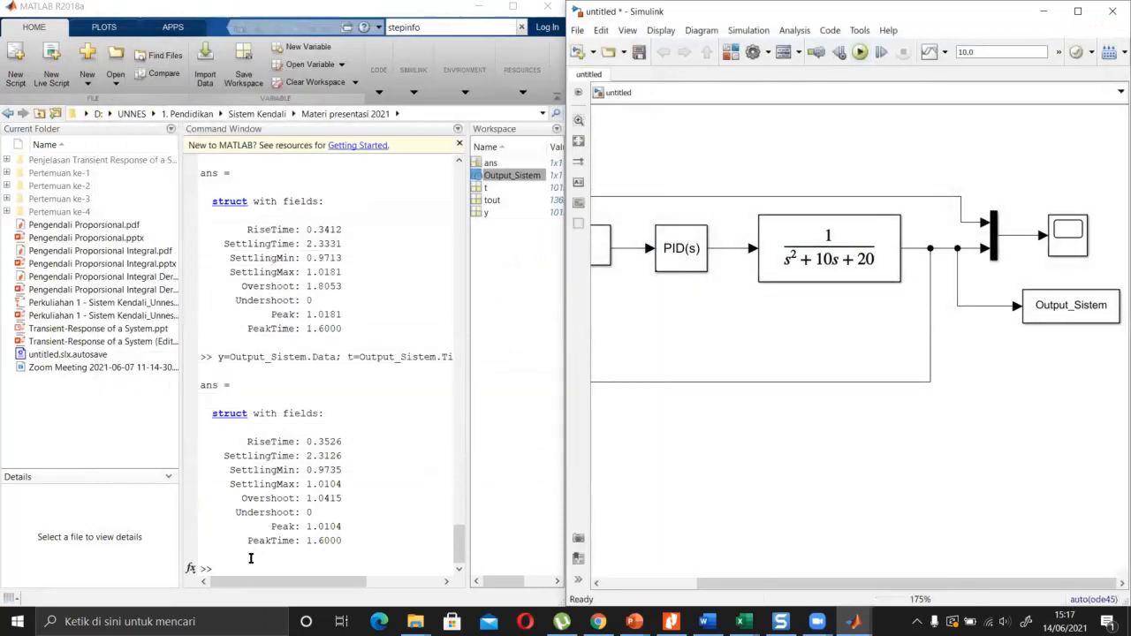
pyautogui.click(285, 554)
pyautogui.press('Up')
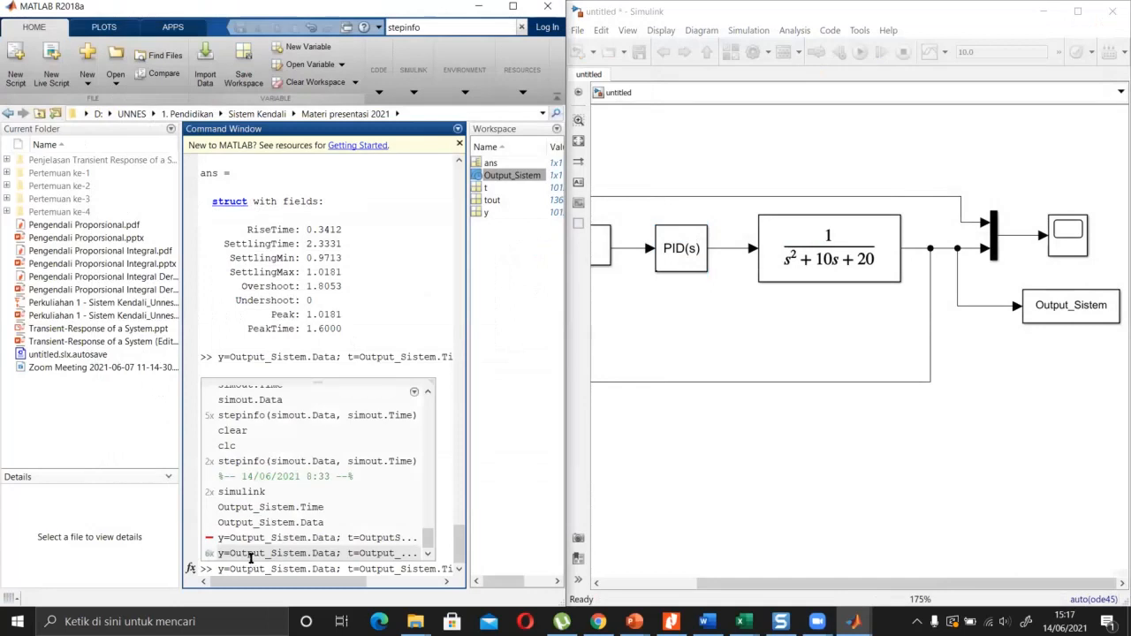
pyautogui.press('Return')
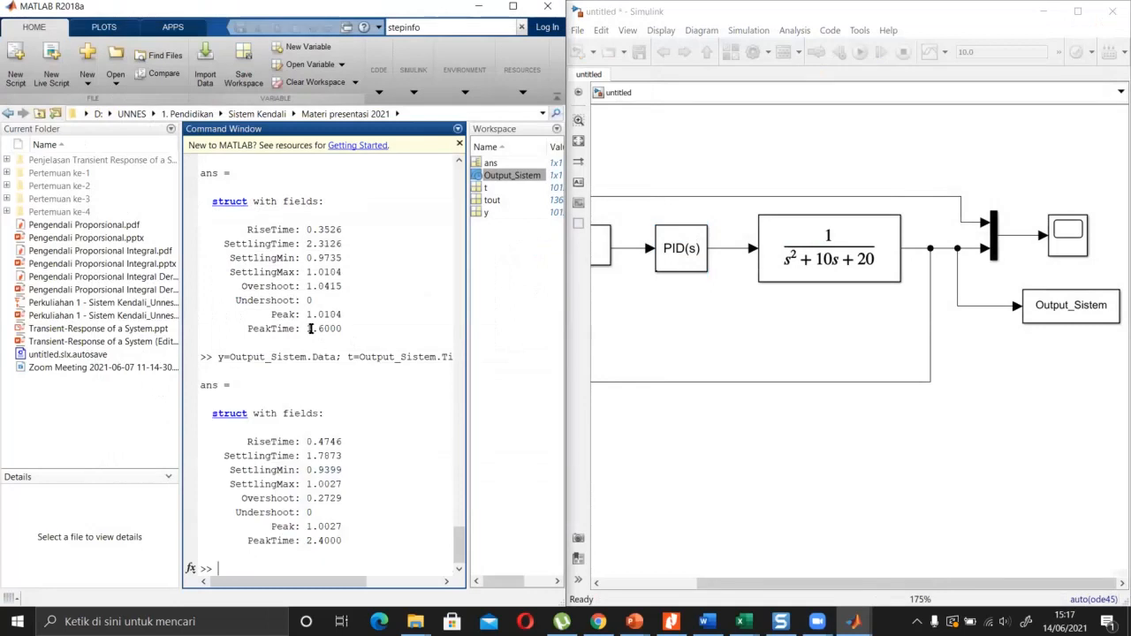
# Examine the overshoot, settling time and rise time in the tuned controller's stepinfo results against the preceding PID run.
pyautogui.moveTo(319, 500); pyautogui.dragTo(342, 500)
pyautogui.click(342, 500)
pyautogui.moveTo(344, 454); pyautogui.dragTo(306, 455)
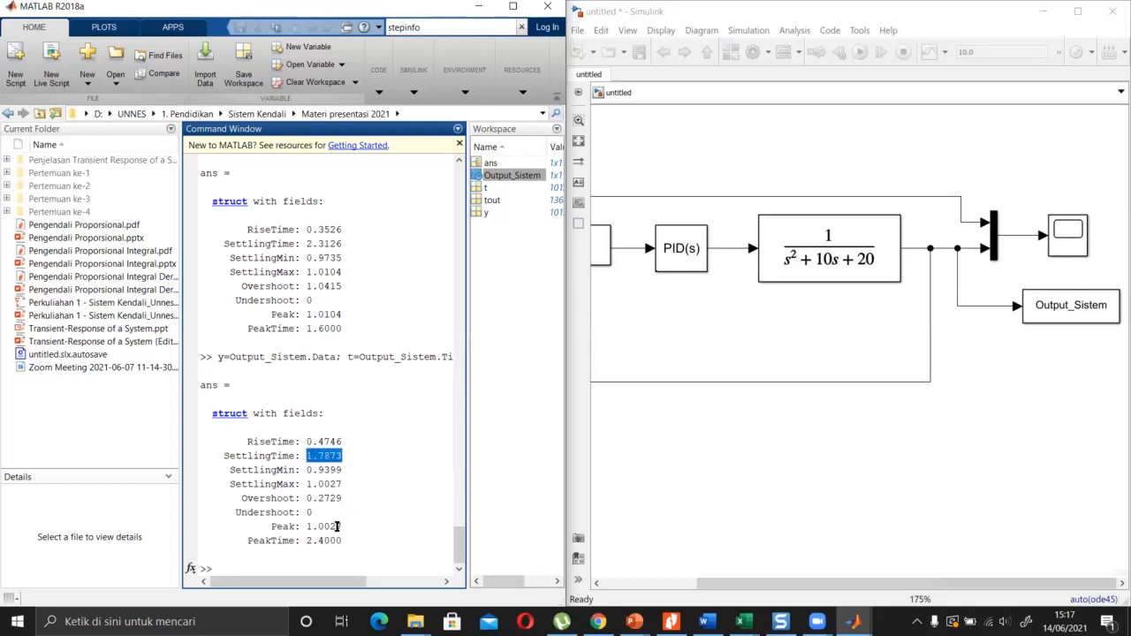
pyautogui.click(340, 273)
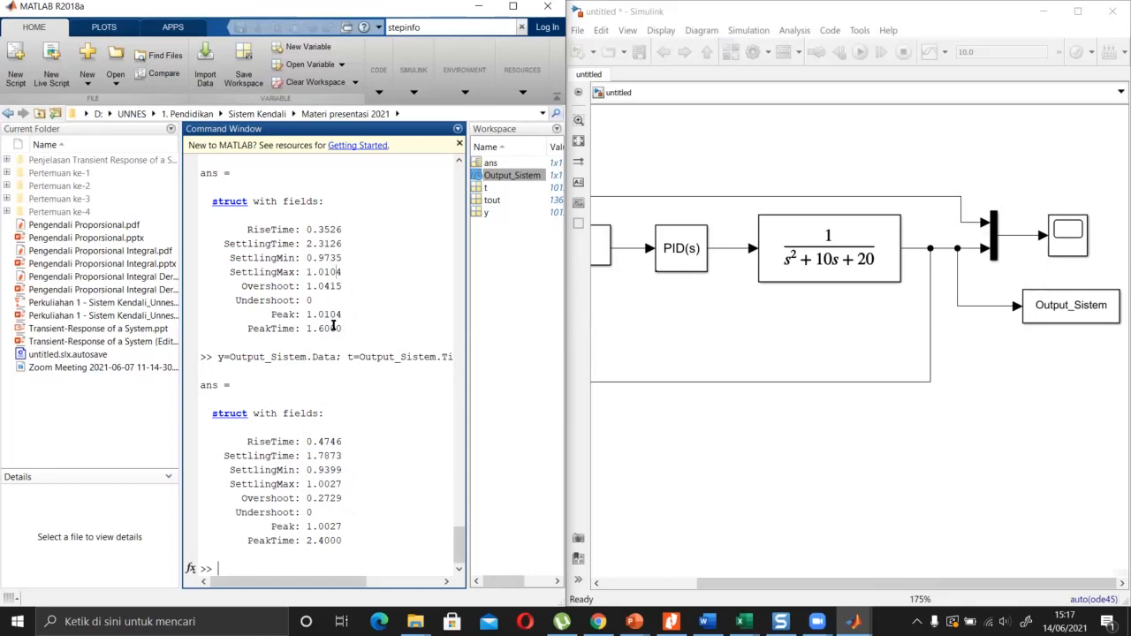
pyautogui.moveTo(307, 443); pyautogui.dragTo(339, 445)
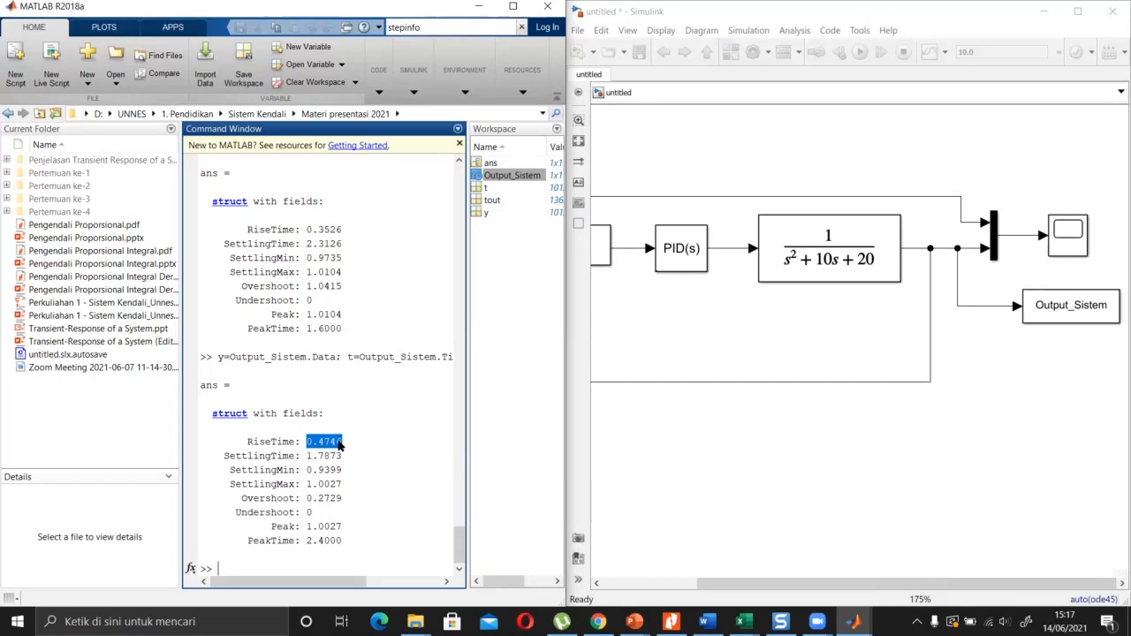
pyautogui.click(341, 454)
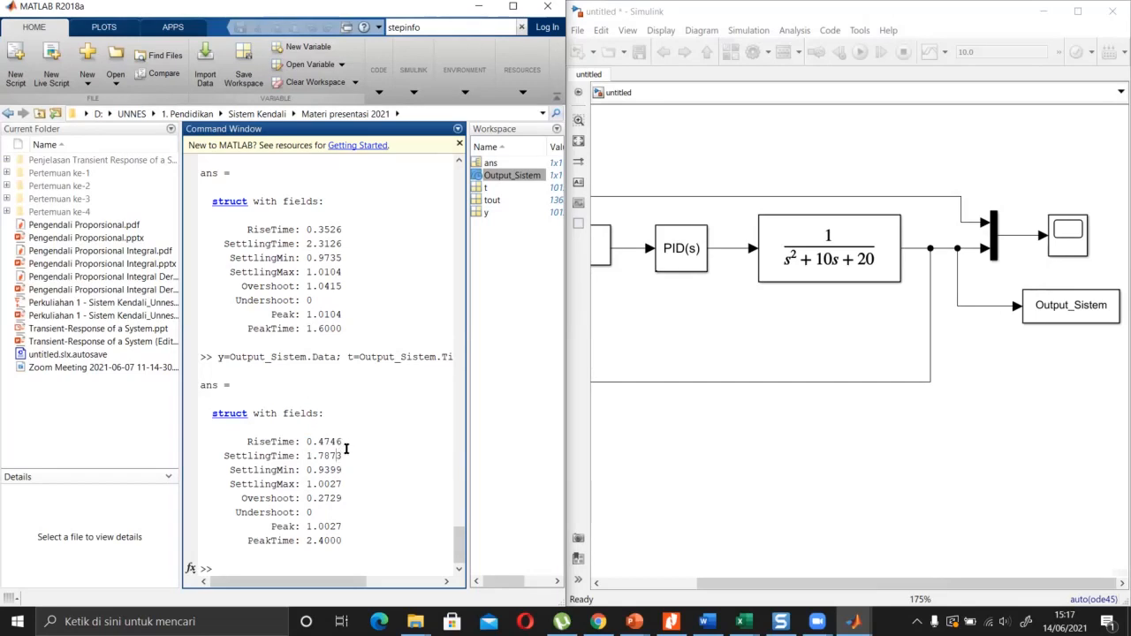
pyautogui.moveTo(342, 441); pyautogui.dragTo(309, 442)
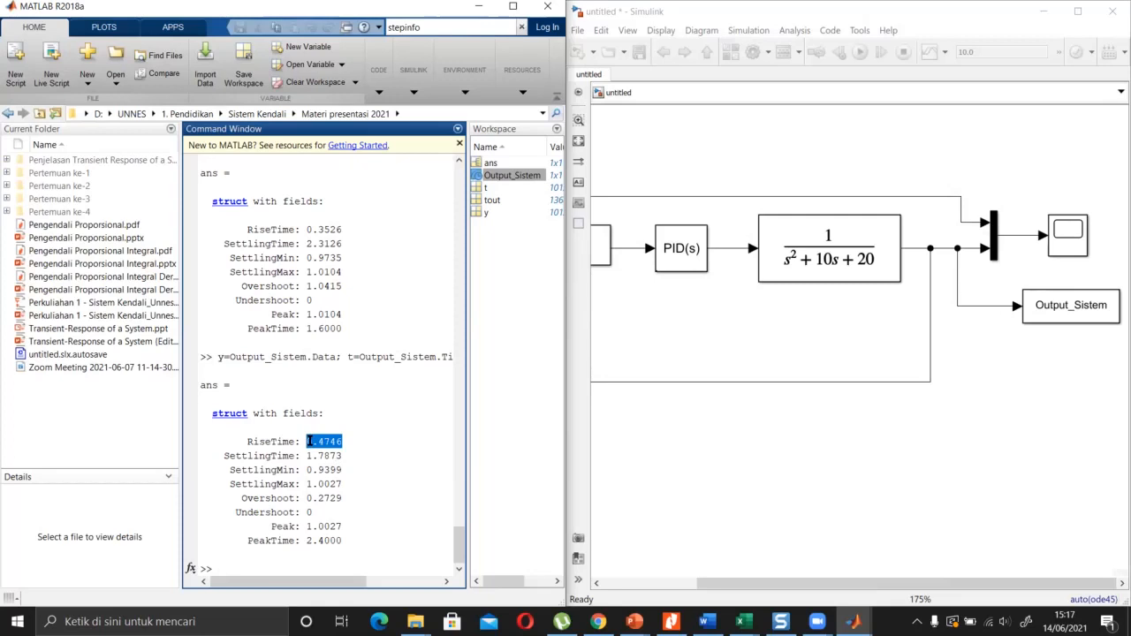
pyautogui.click(328, 455)
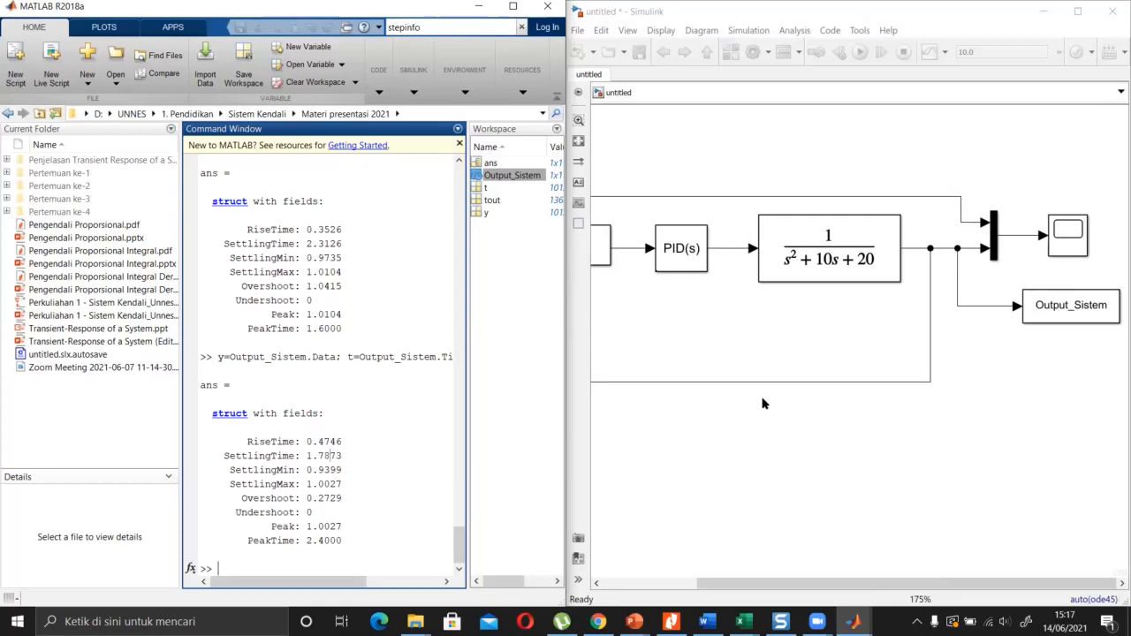